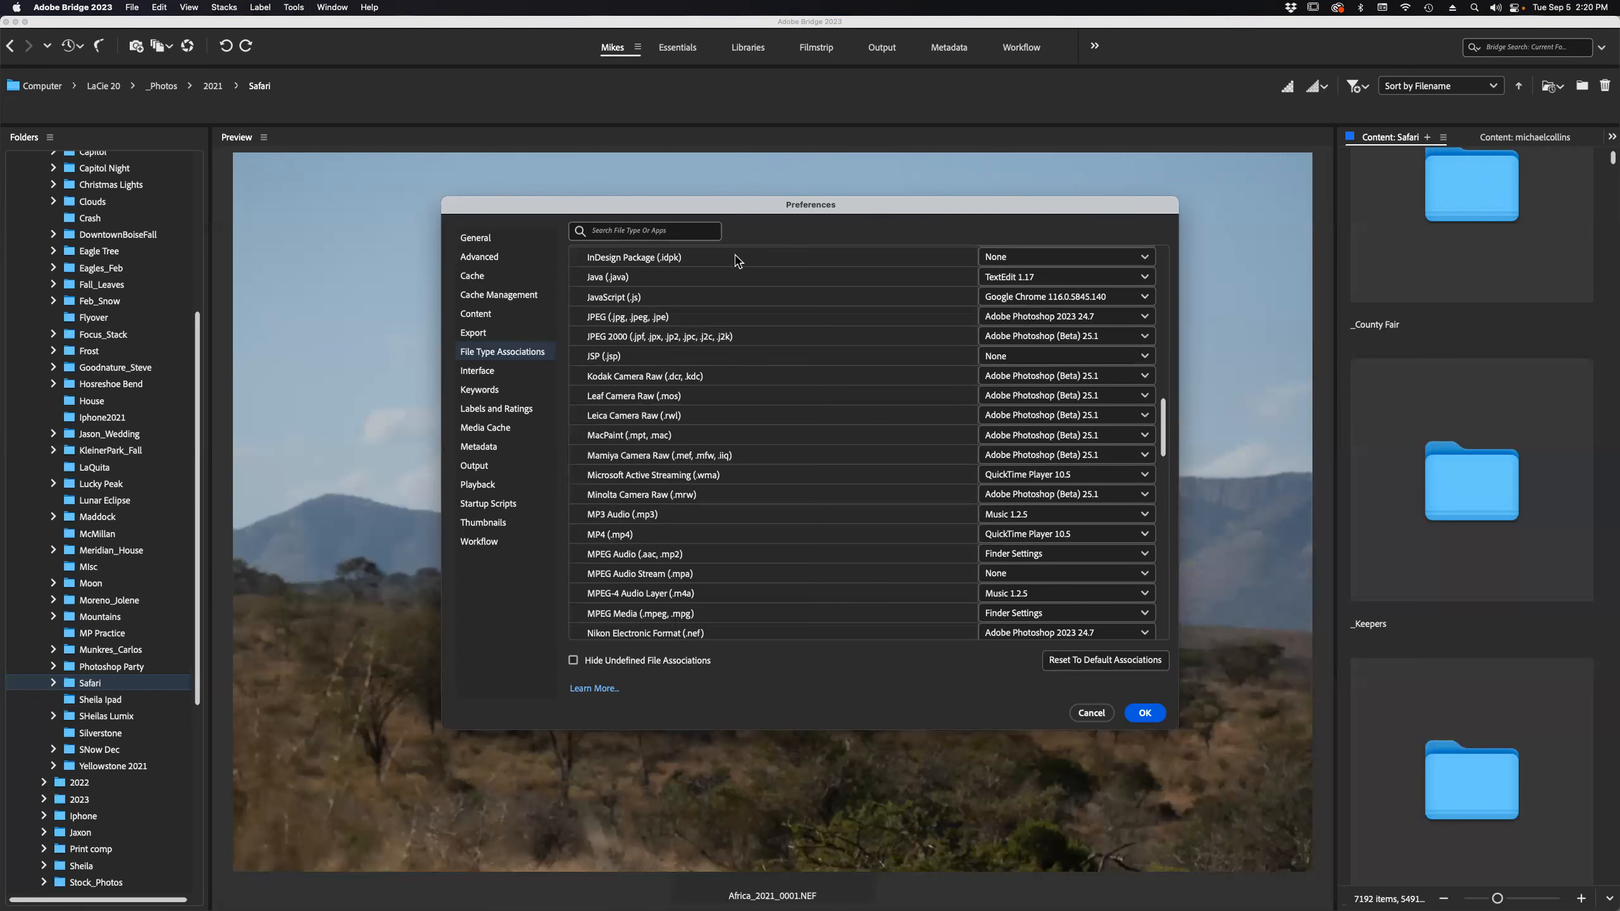
Associate Olympus Camera Raw (.orf) files with Adobe Photoshop 2023 24.7 and apply the preferences.
{"action": "scroll", "coordinate": [702, 369], "scroll_direction": "down", "scroll_amount": 5}
{"action": "scroll", "coordinate": [701, 369], "scroll_direction": "down", "scroll_amount": 6}
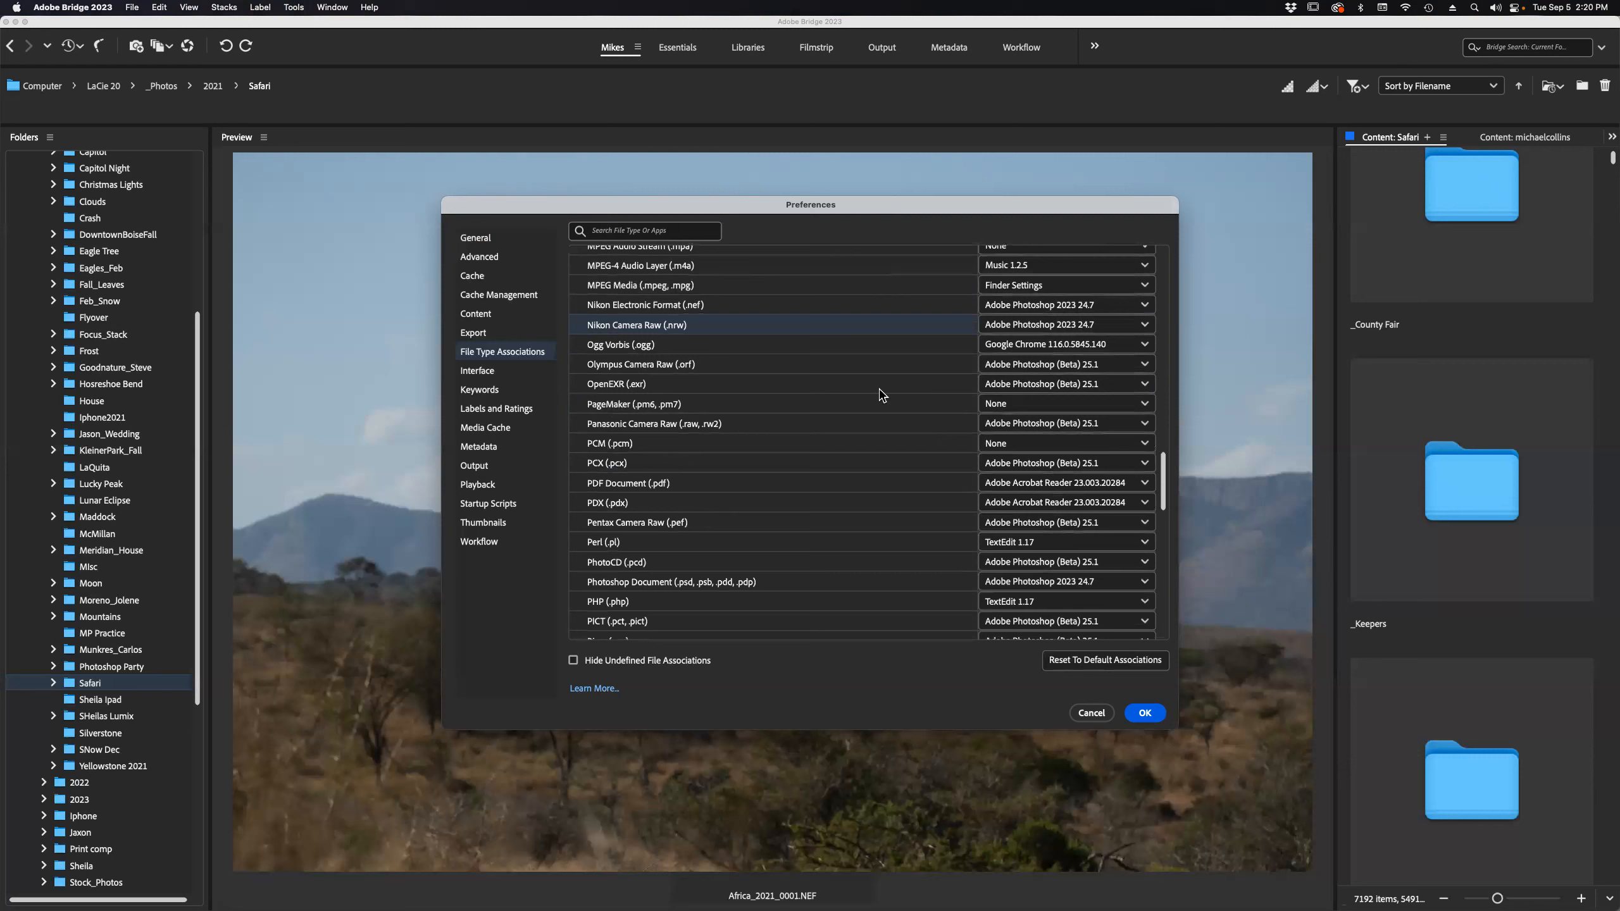
{"action": "left_click", "coordinate": [1135, 365]}
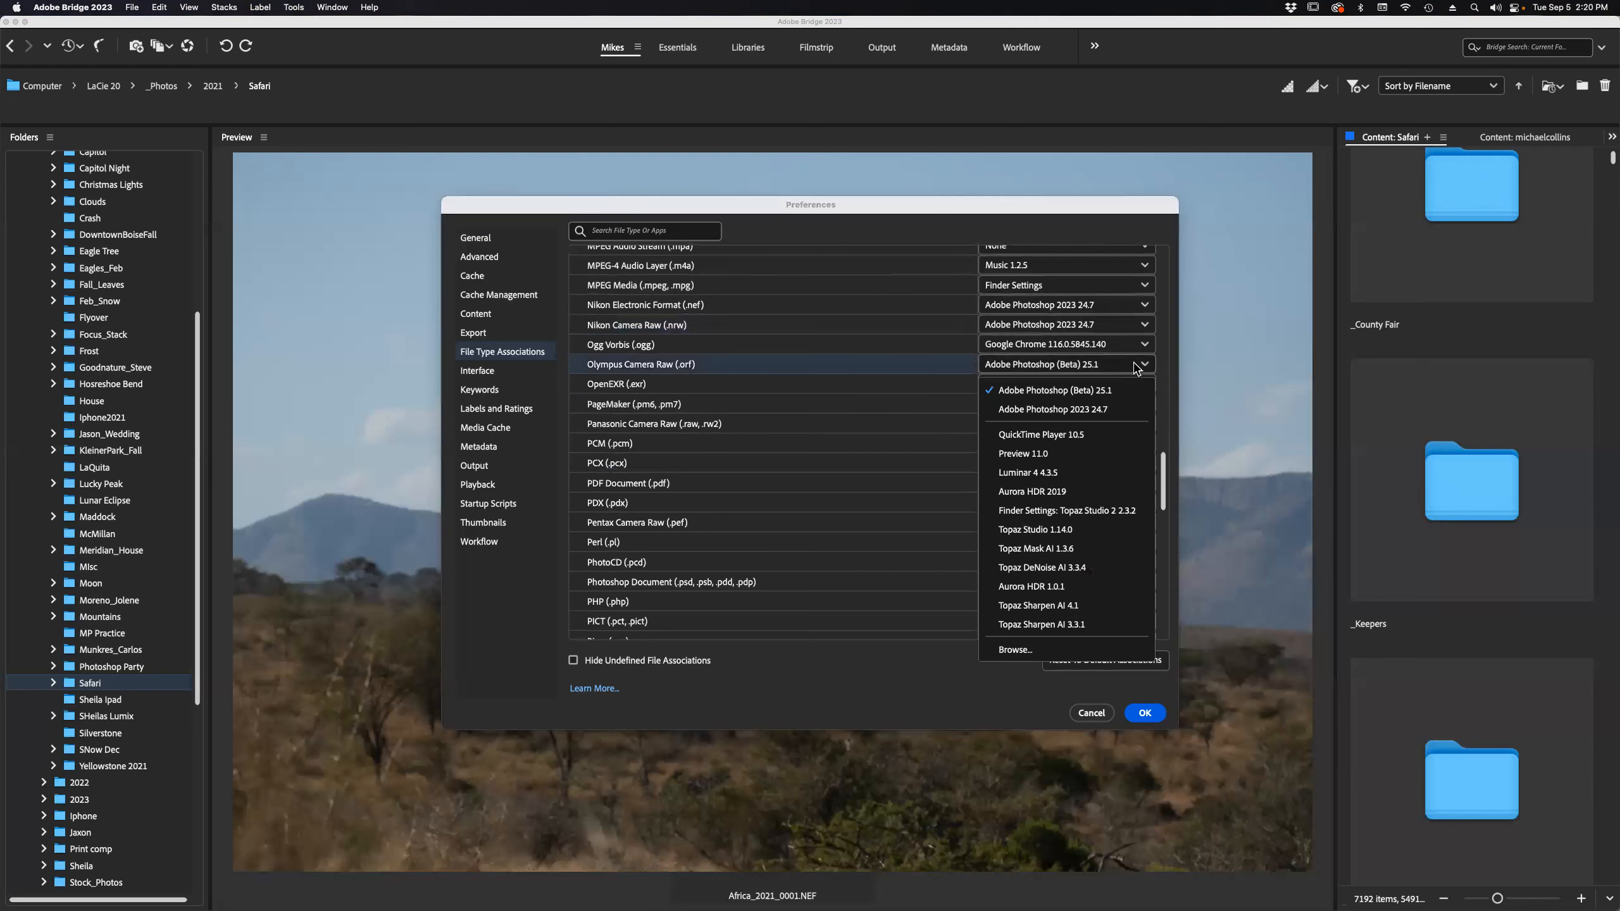
{"action": "left_click", "coordinate": [1091, 410]}
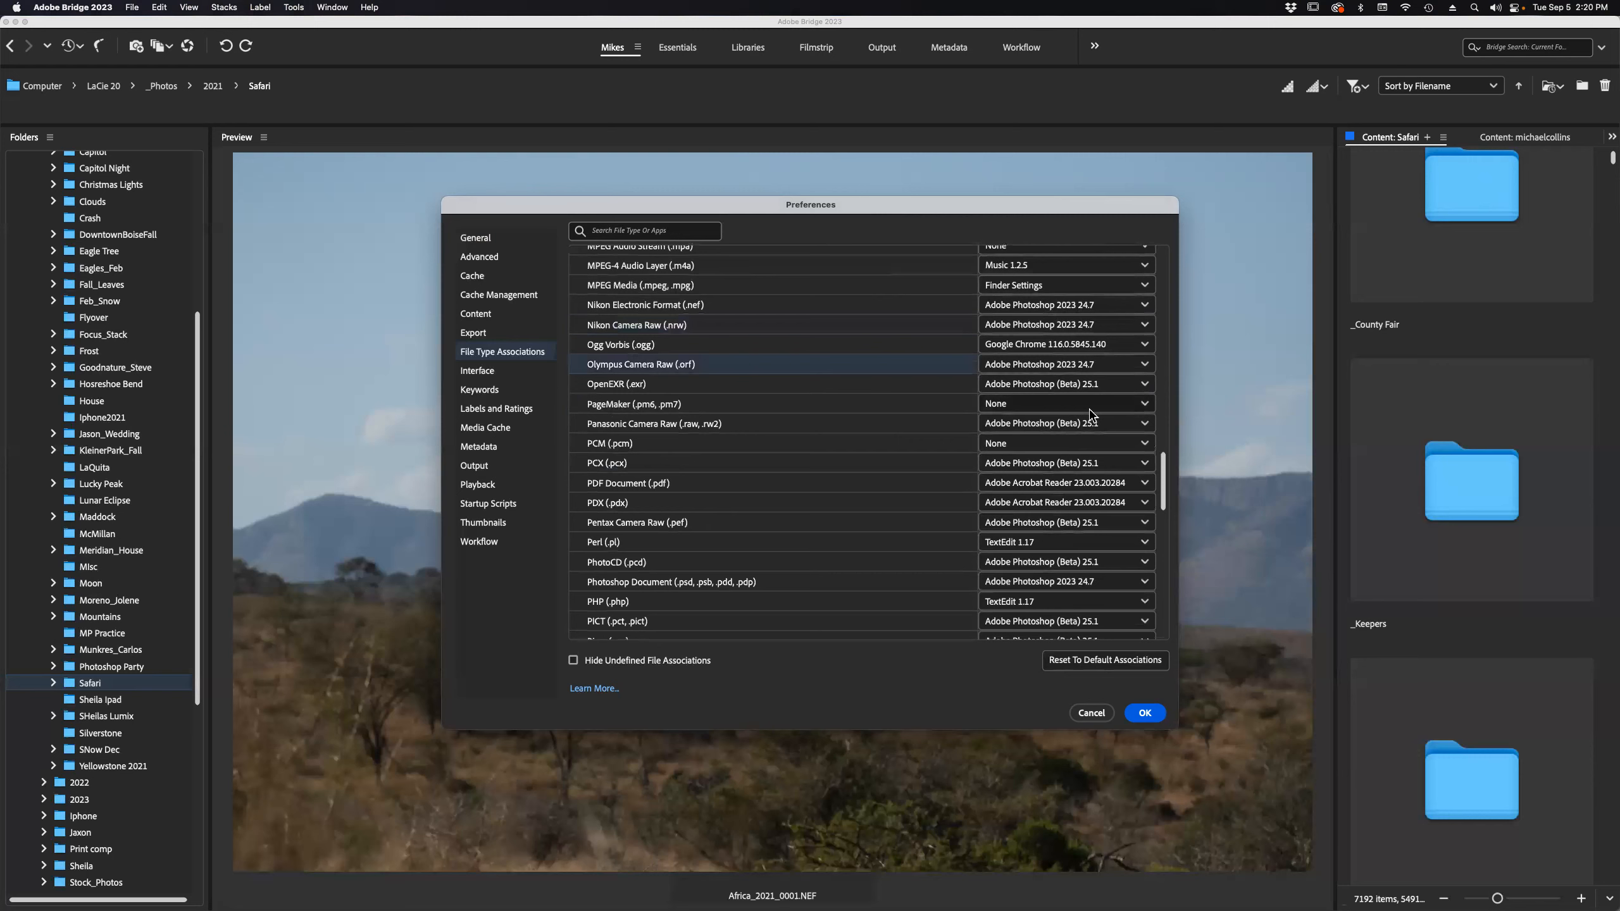
{"action": "left_click", "coordinate": [1142, 713]}
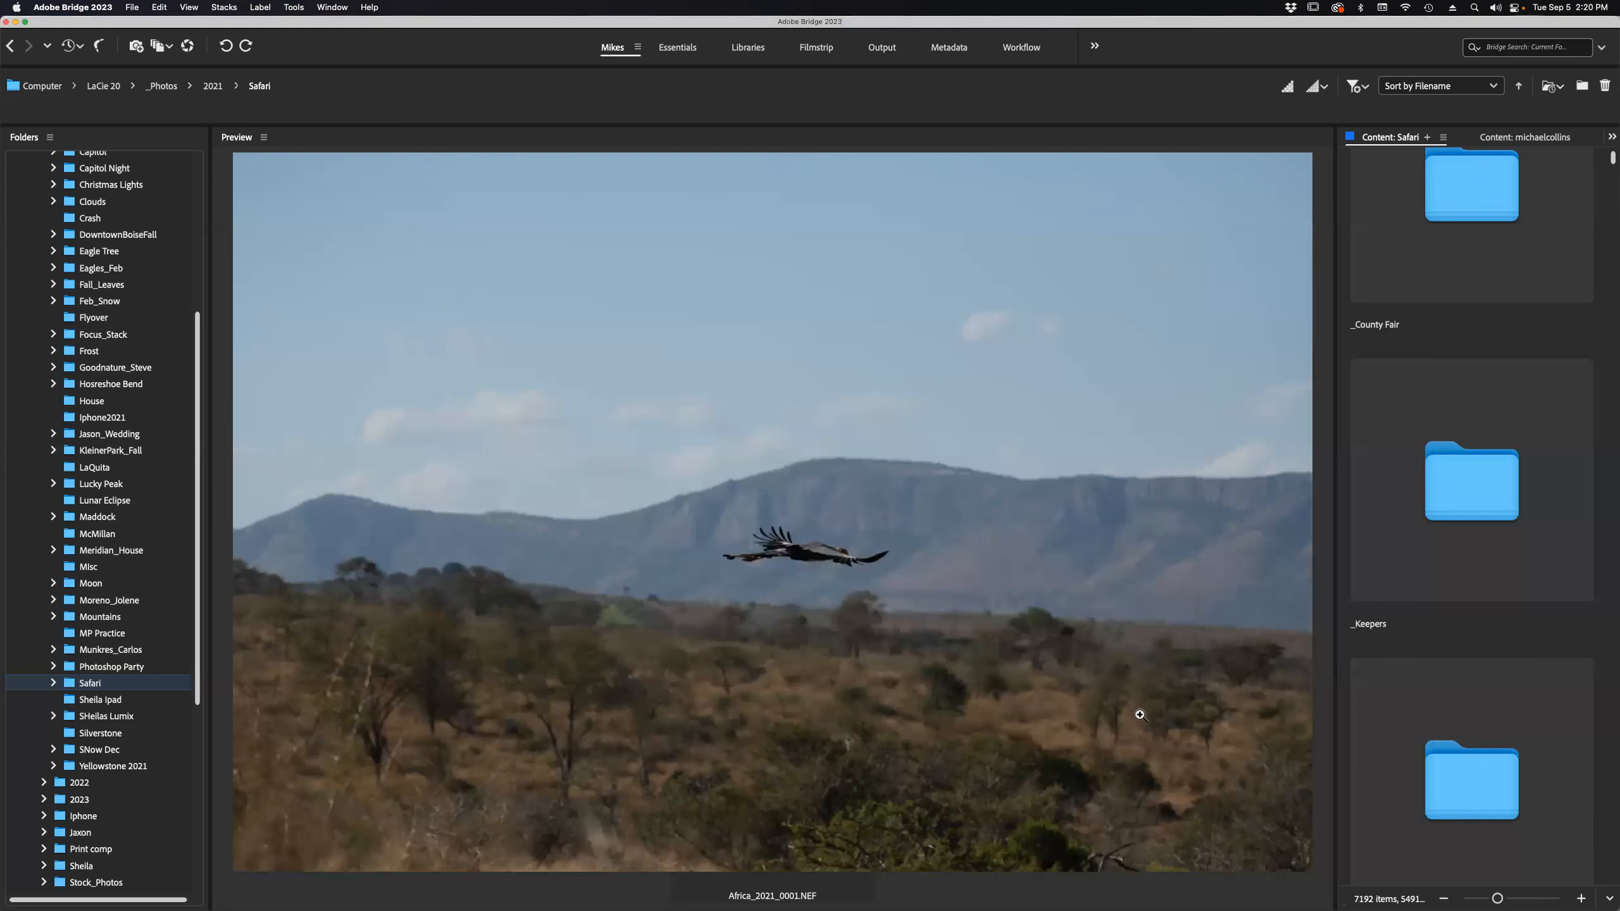
Select Africa June 28 2021_0962-1.NEF and view the applications it can be opened with, without choosing one.
{"action": "scroll", "coordinate": [1484, 497], "scroll_direction": "down", "scroll_amount": 5}
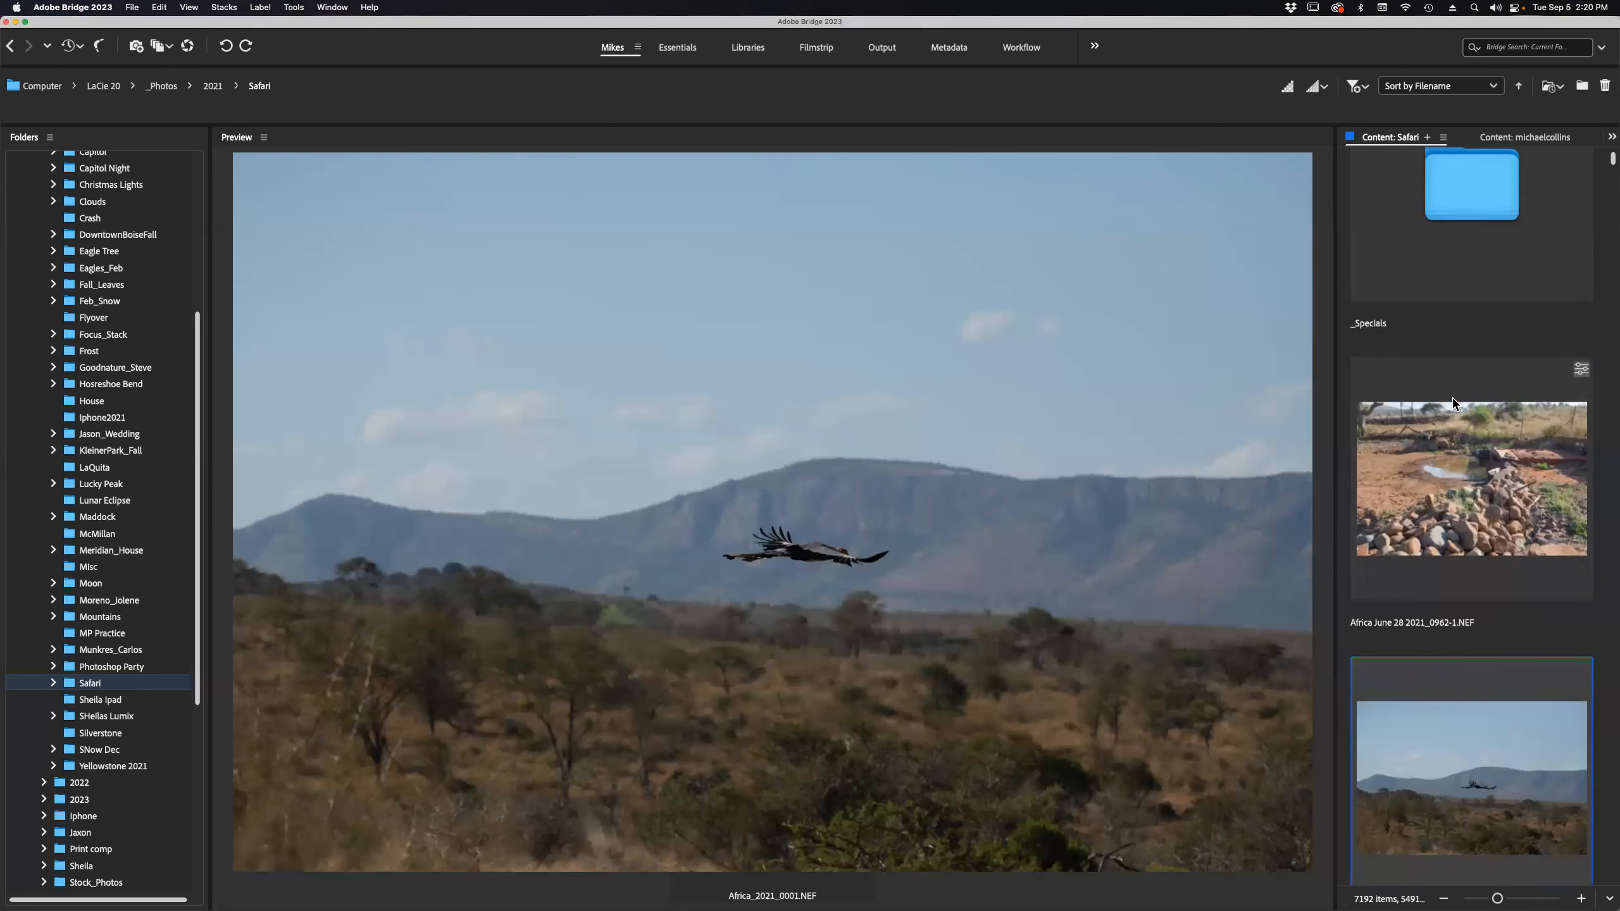
{"action": "scroll", "coordinate": [1453, 397], "scroll_direction": "down", "scroll_amount": 2}
{"action": "left_click", "coordinate": [1446, 325]}
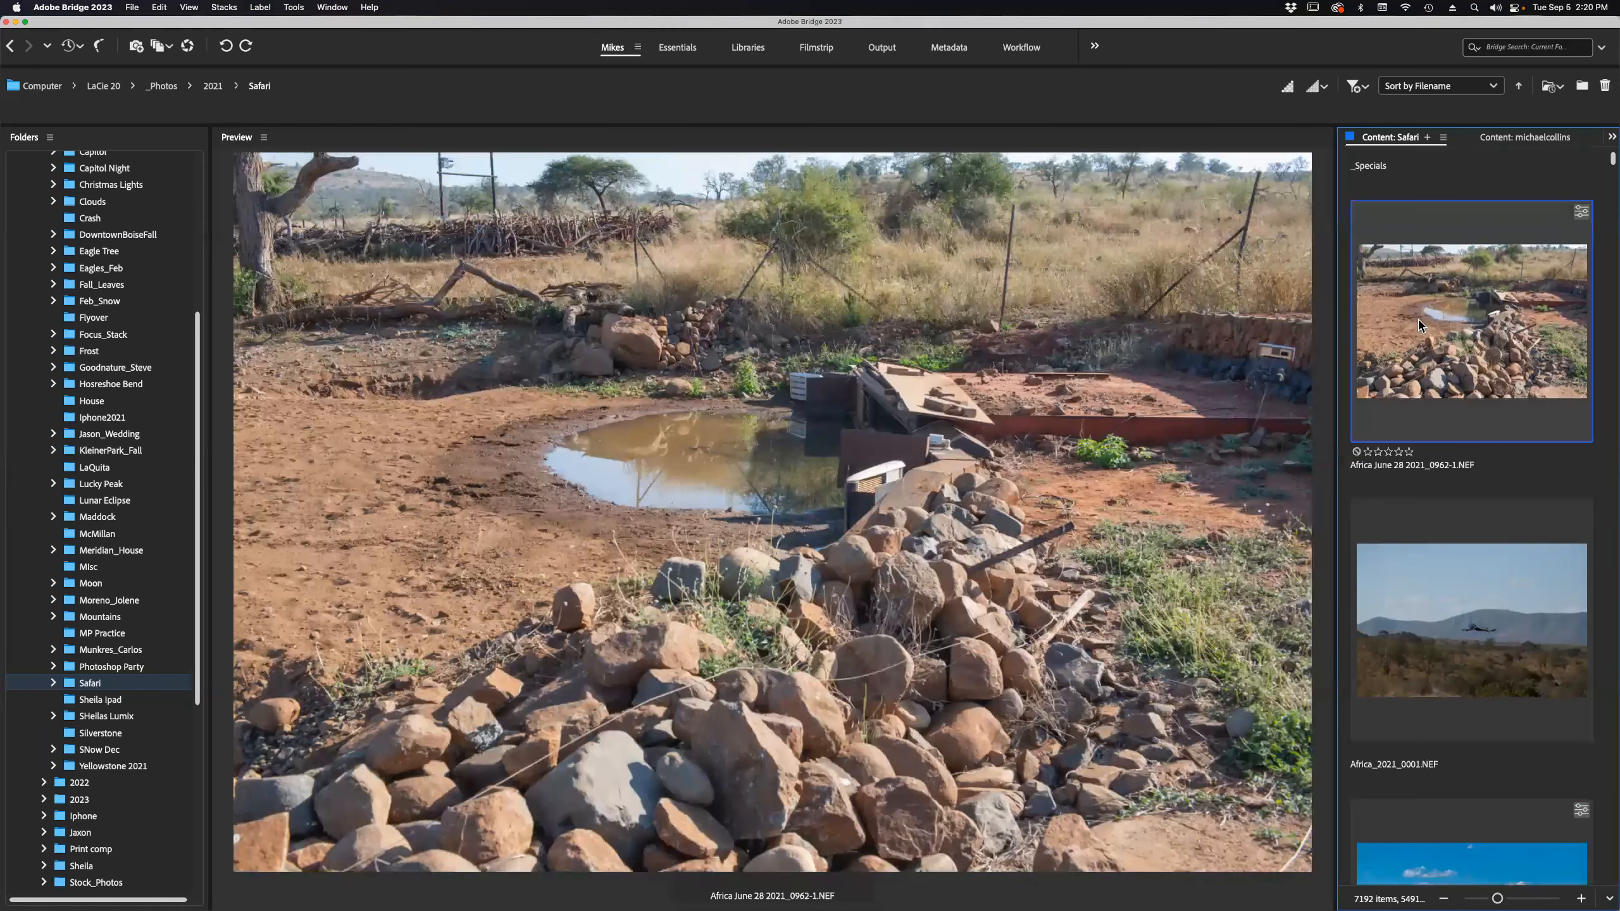
{"action": "right_click", "coordinate": [1416, 312]}
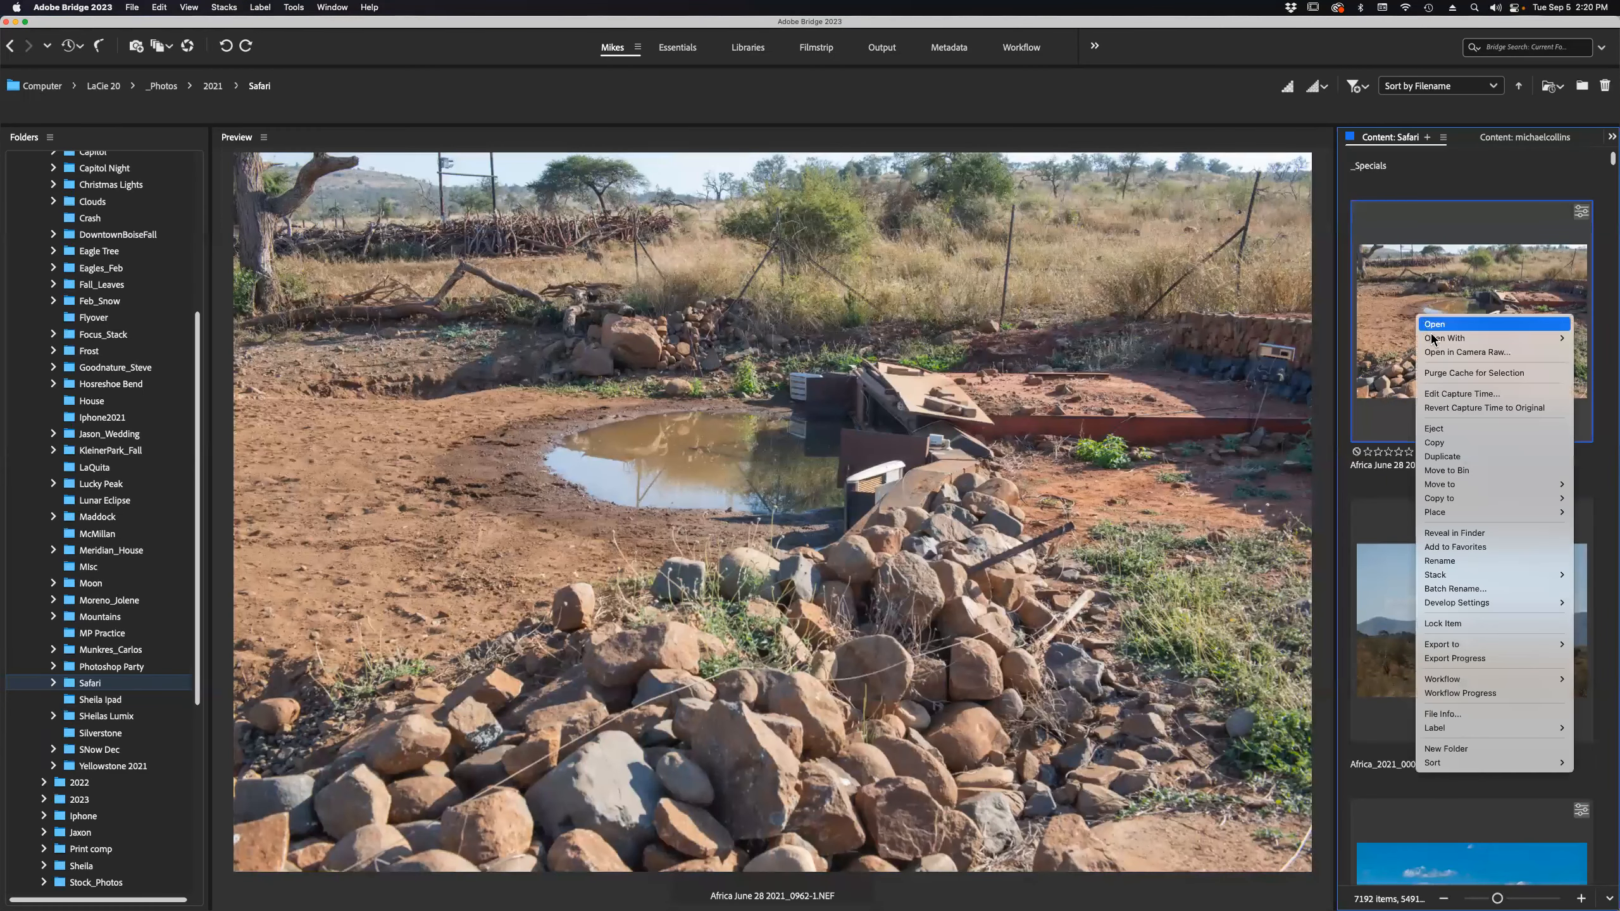
{"action": "mouse_move", "coordinate": [1433, 339]}
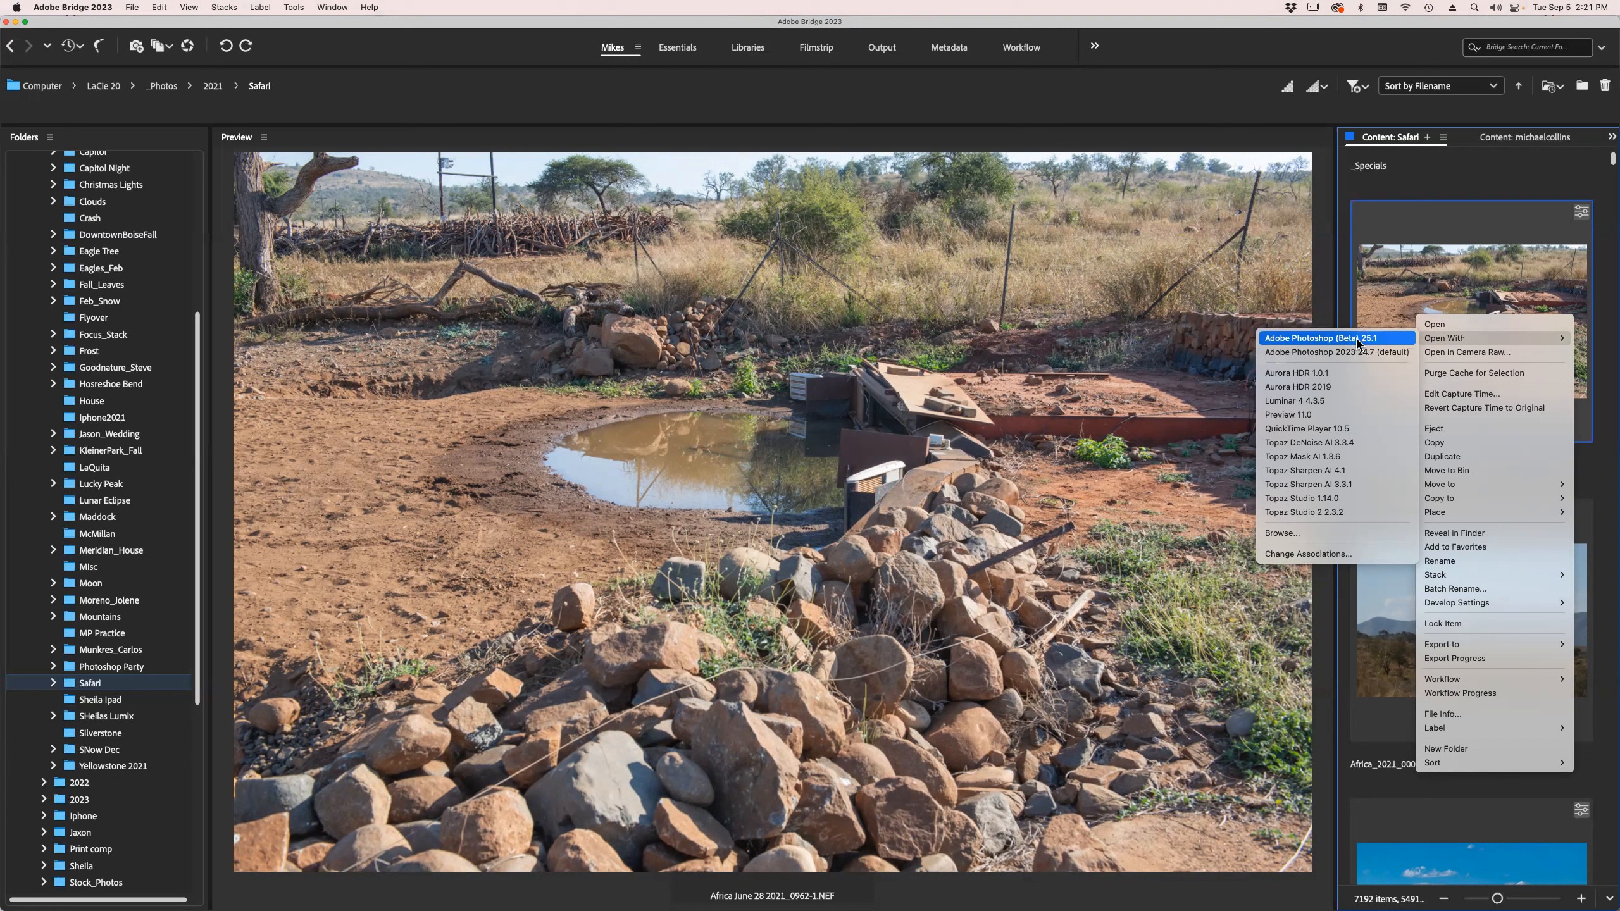
{"action": "left_click", "coordinate": [1066, 289]}
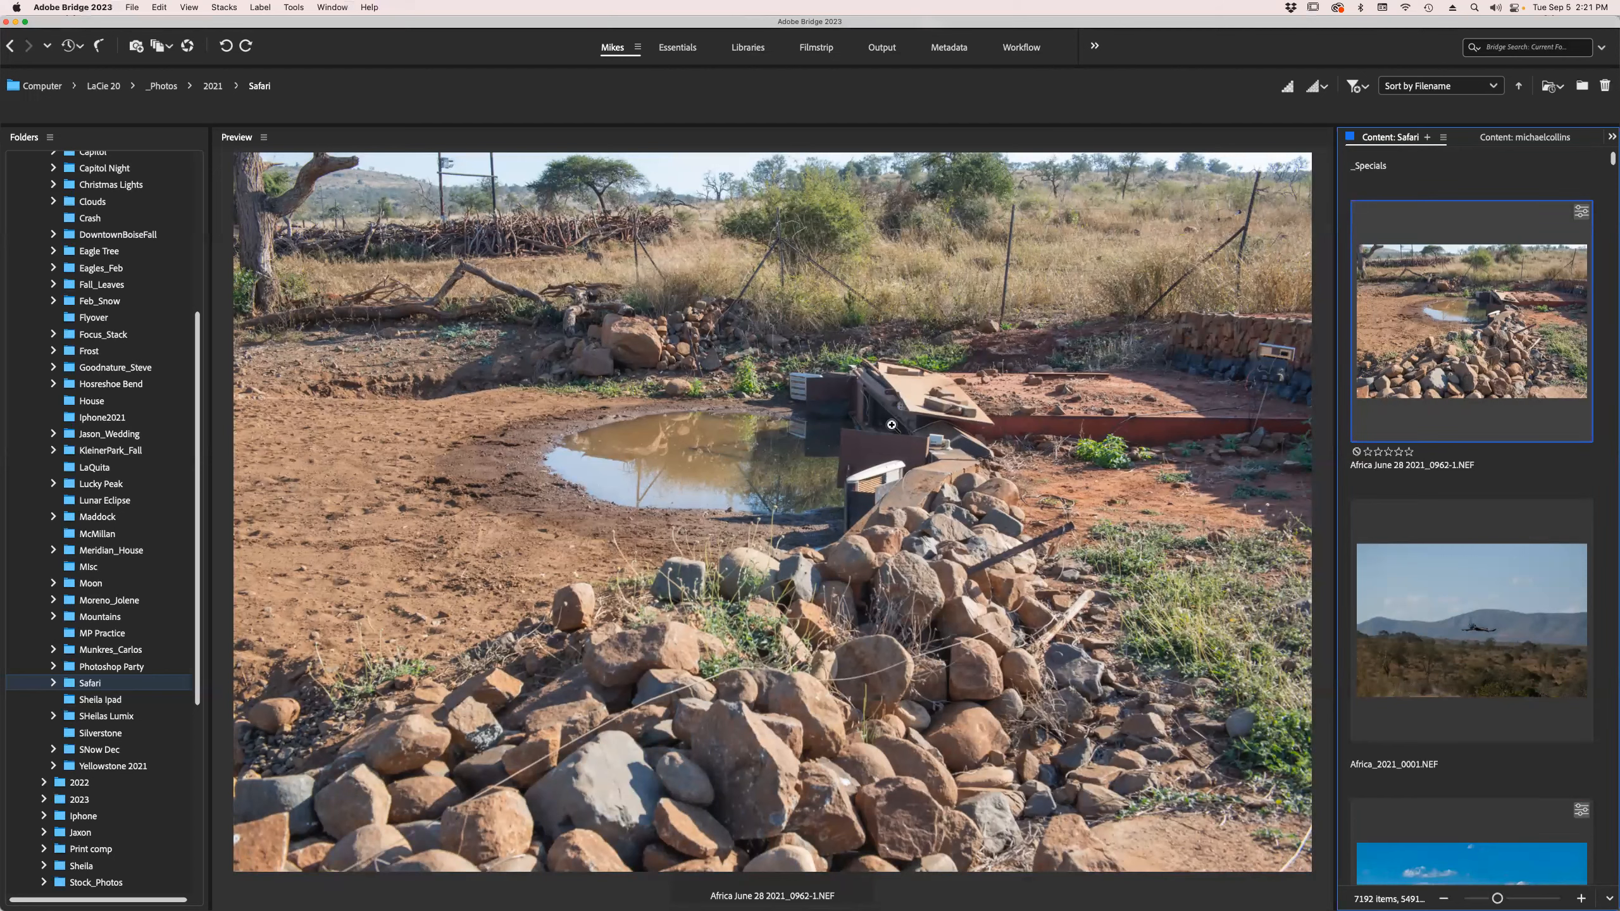
Reopen the File Type Associations preferences and hide the undefined file associations.
{"action": "key", "text": "super+k"}
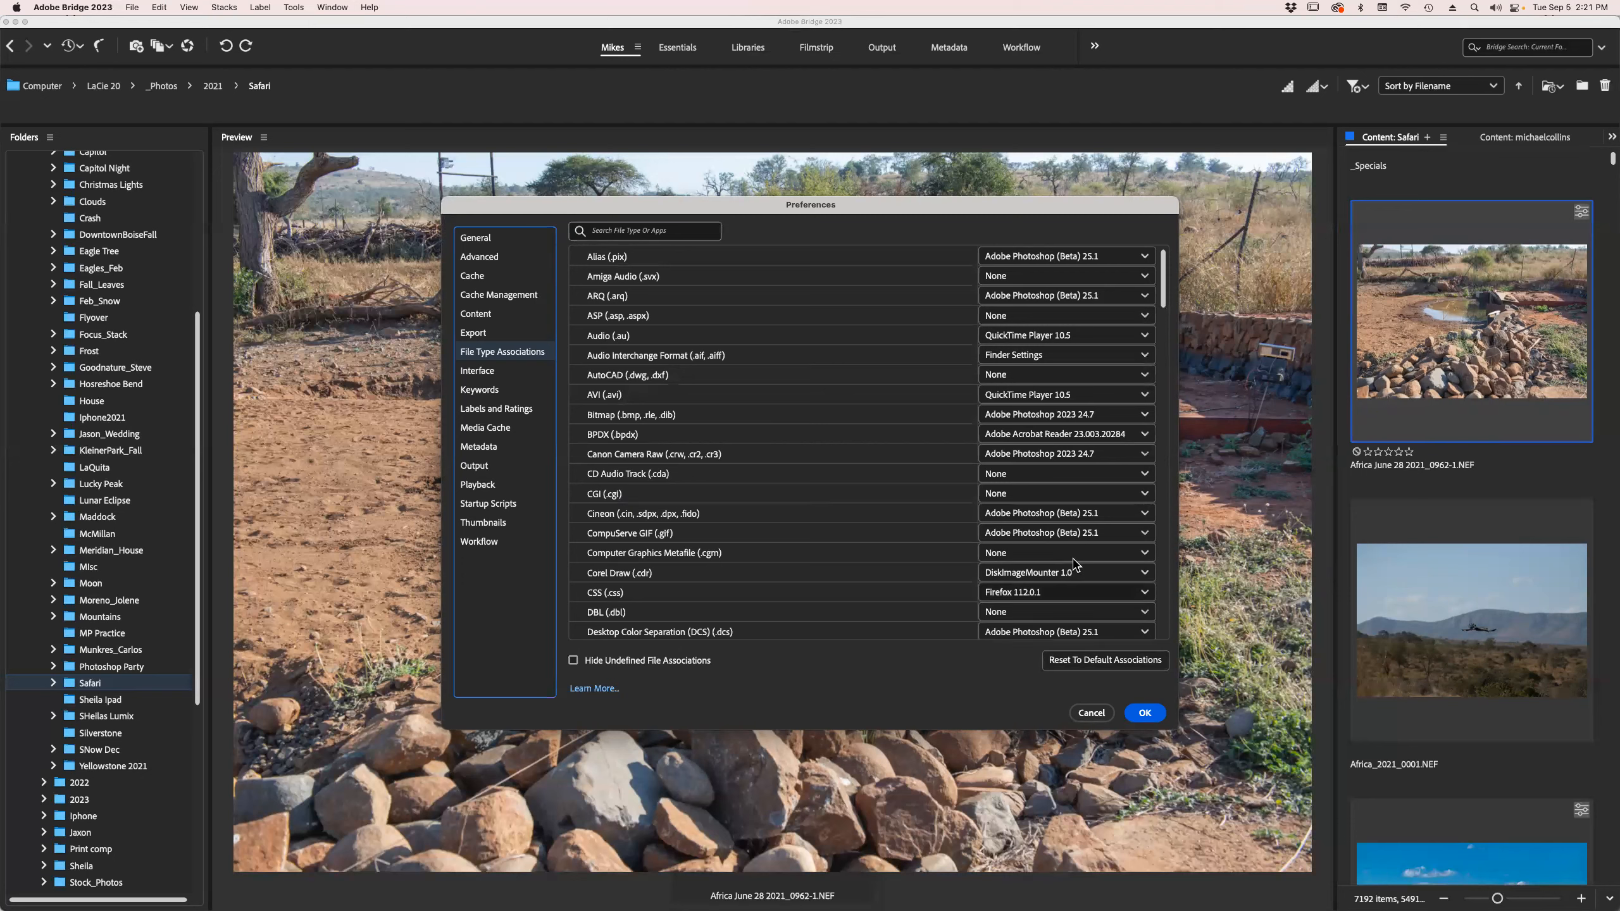
{"action": "scroll", "coordinate": [1078, 511], "scroll_direction": "down", "scroll_amount": 5}
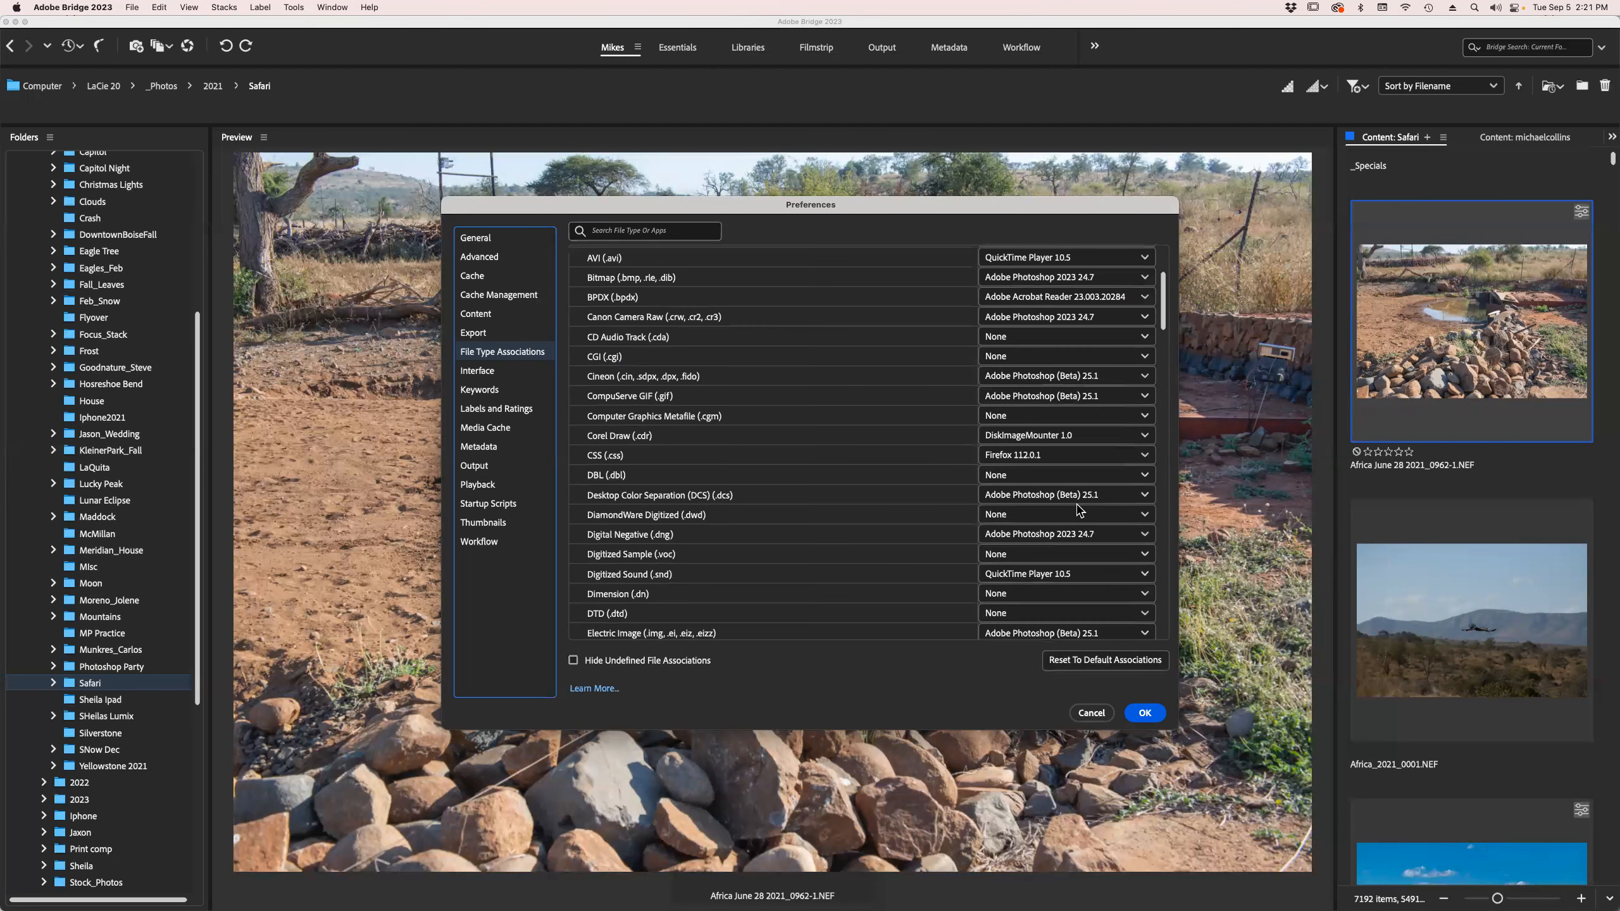
{"action": "scroll", "coordinate": [1077, 510], "scroll_direction": "down", "scroll_amount": 5}
{"action": "scroll", "coordinate": [1078, 507], "scroll_direction": "down", "scroll_amount": 3}
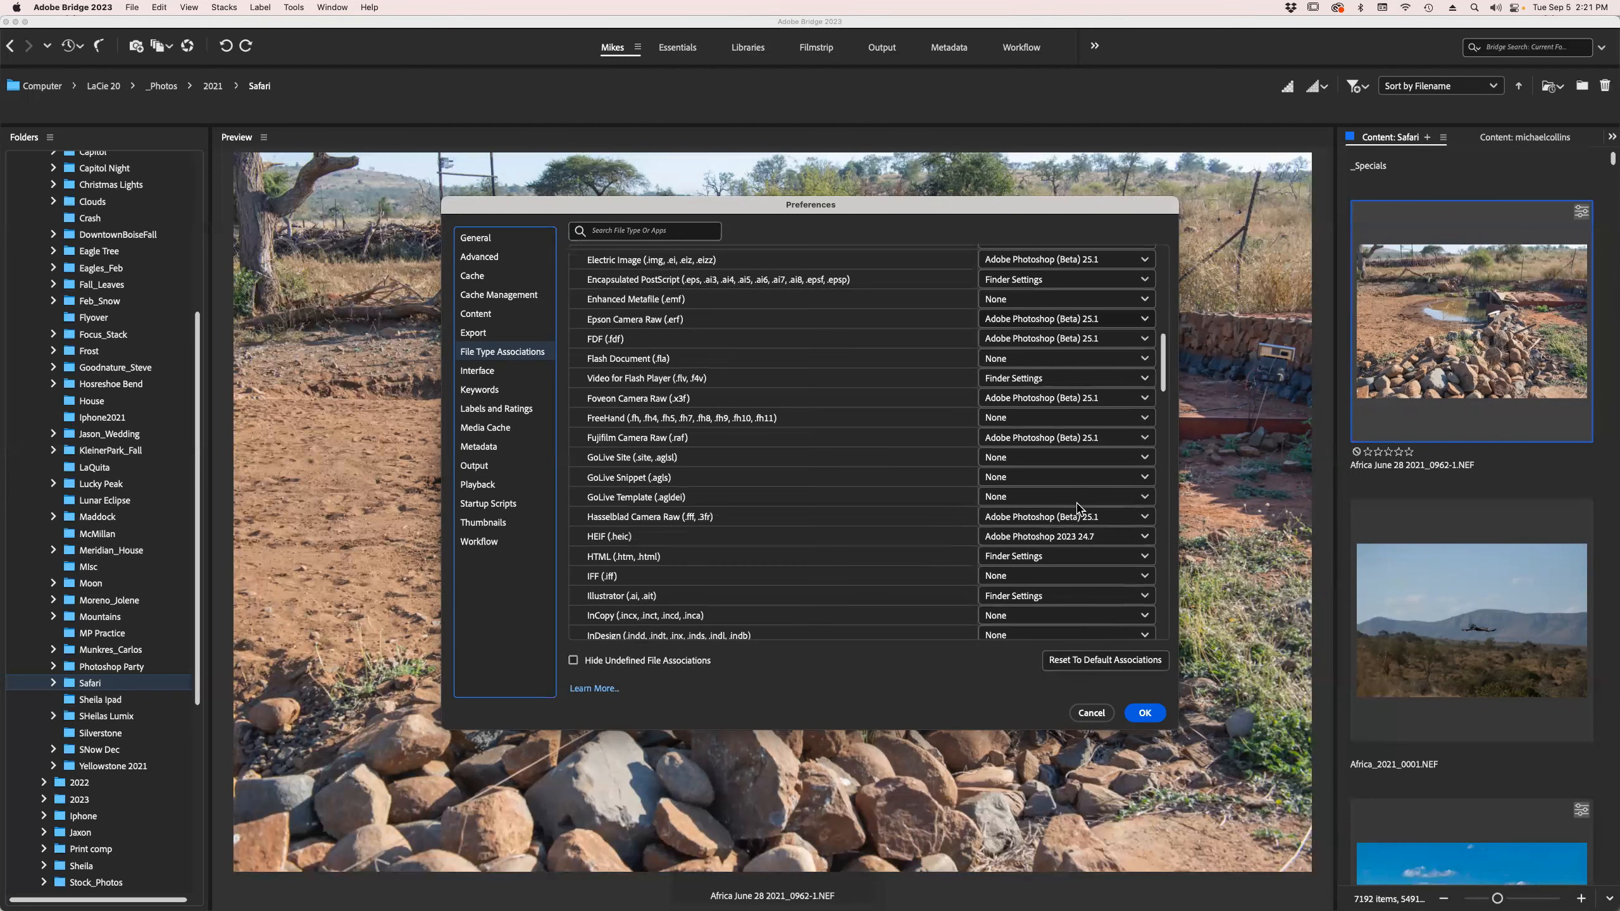
{"action": "scroll", "coordinate": [1078, 507], "scroll_direction": "down", "scroll_amount": 4}
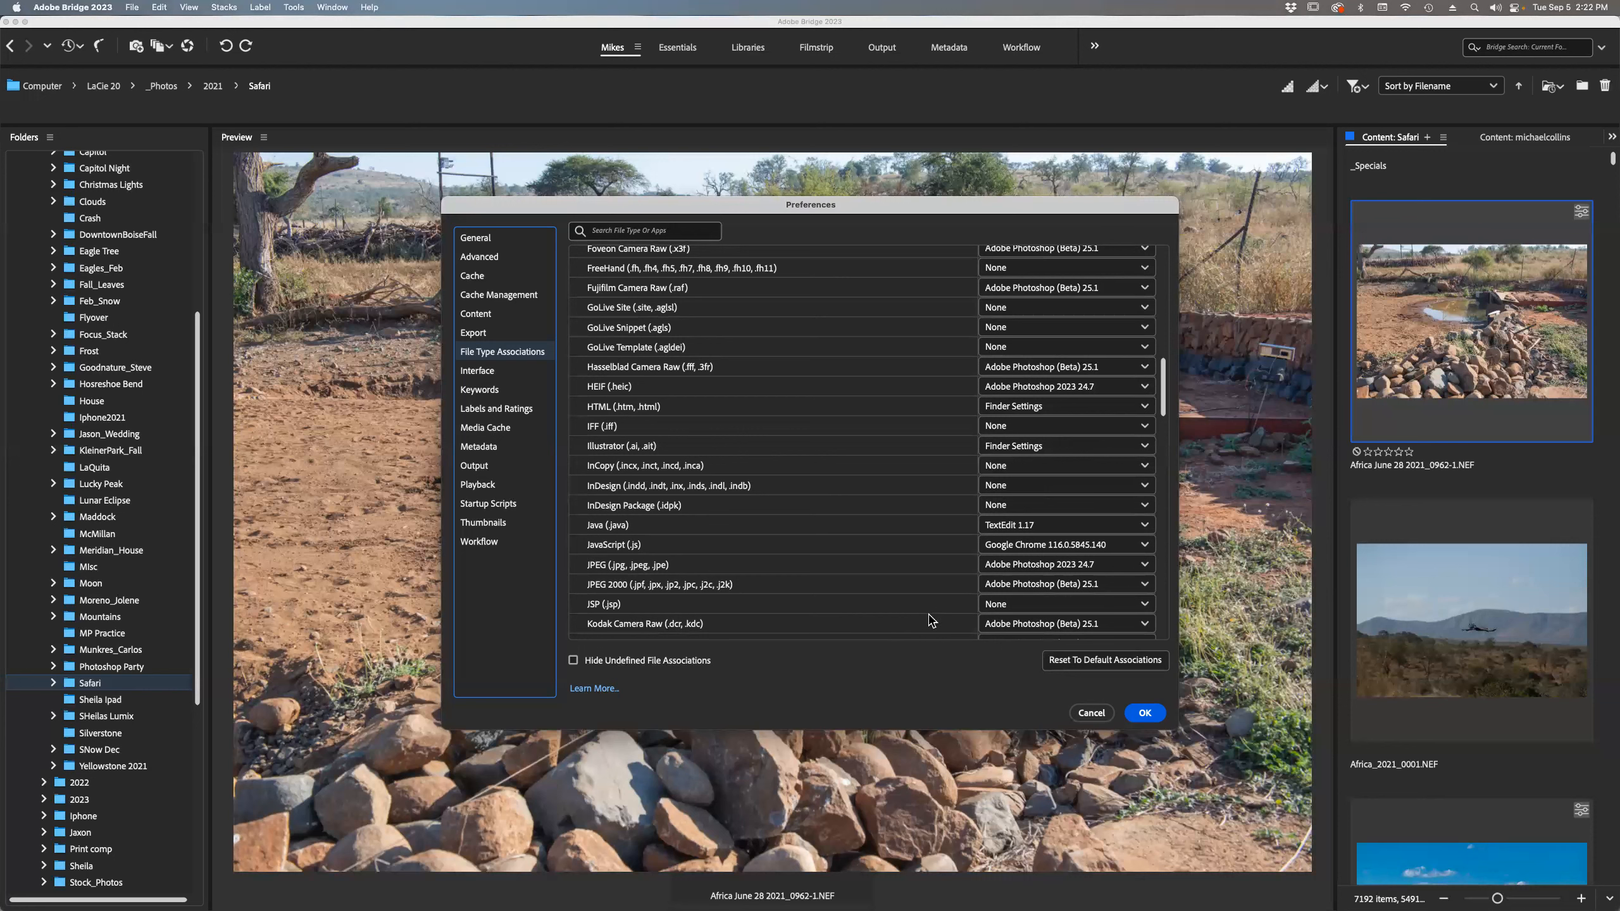
{"action": "left_click", "coordinate": [573, 662]}
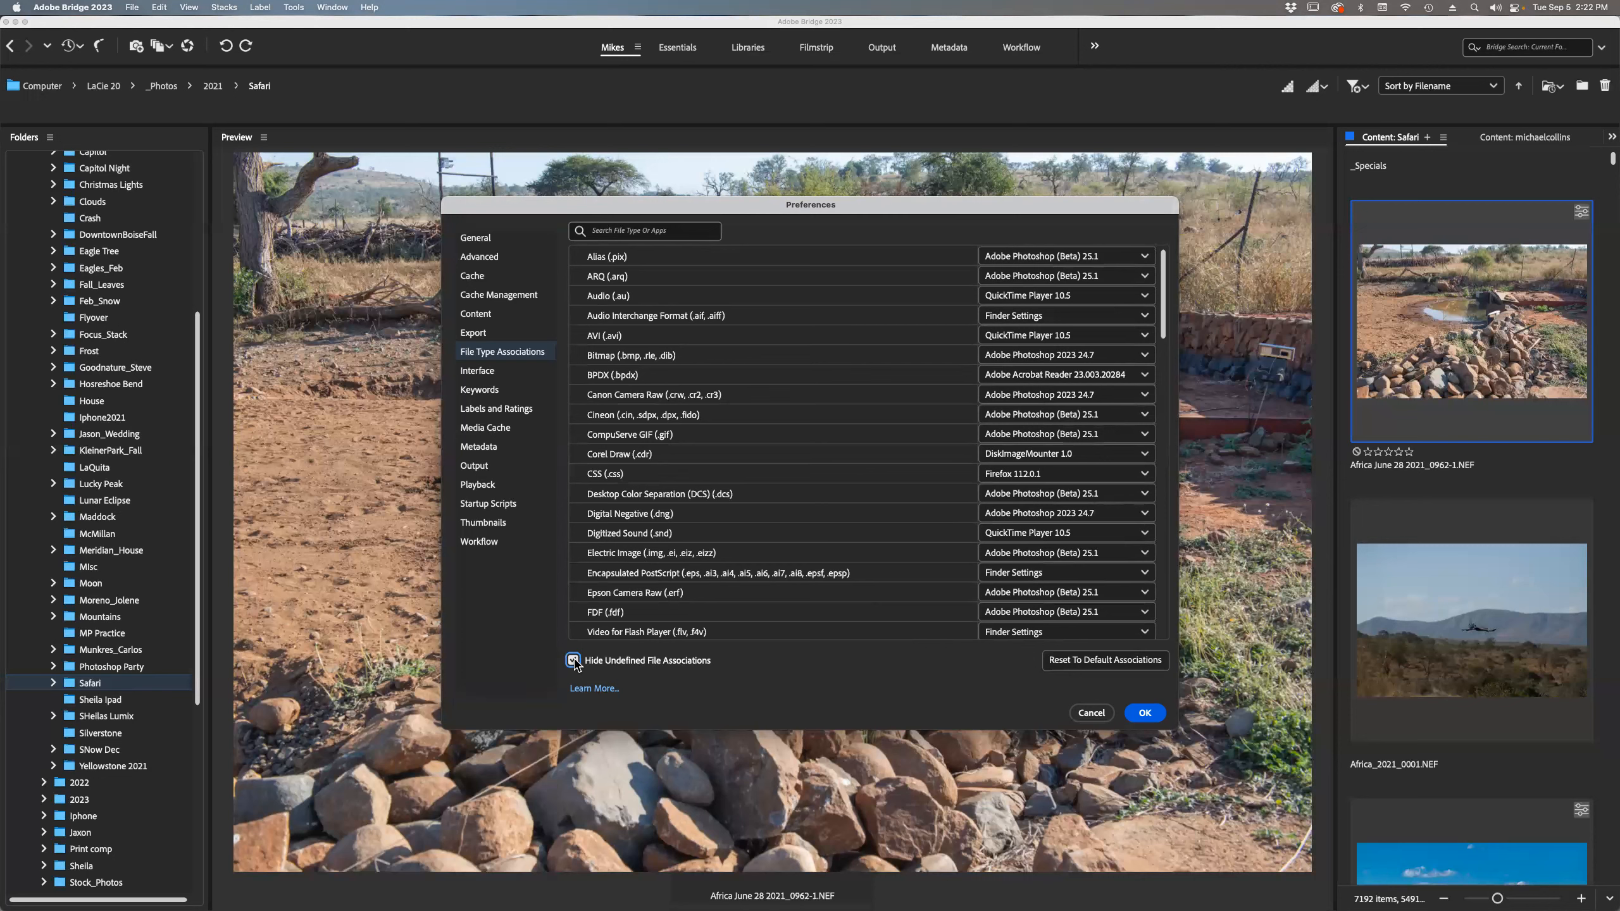
{"action": "left_click", "coordinate": [573, 662]}
{"action": "left_click", "coordinate": [573, 662]}
Look through the shortened association list and the applications offered for JPEG 2000, keeping Adobe Photoshop (Beta) 25.1.
{"action": "scroll", "coordinate": [742, 474], "scroll_direction": "down", "scroll_amount": 3}
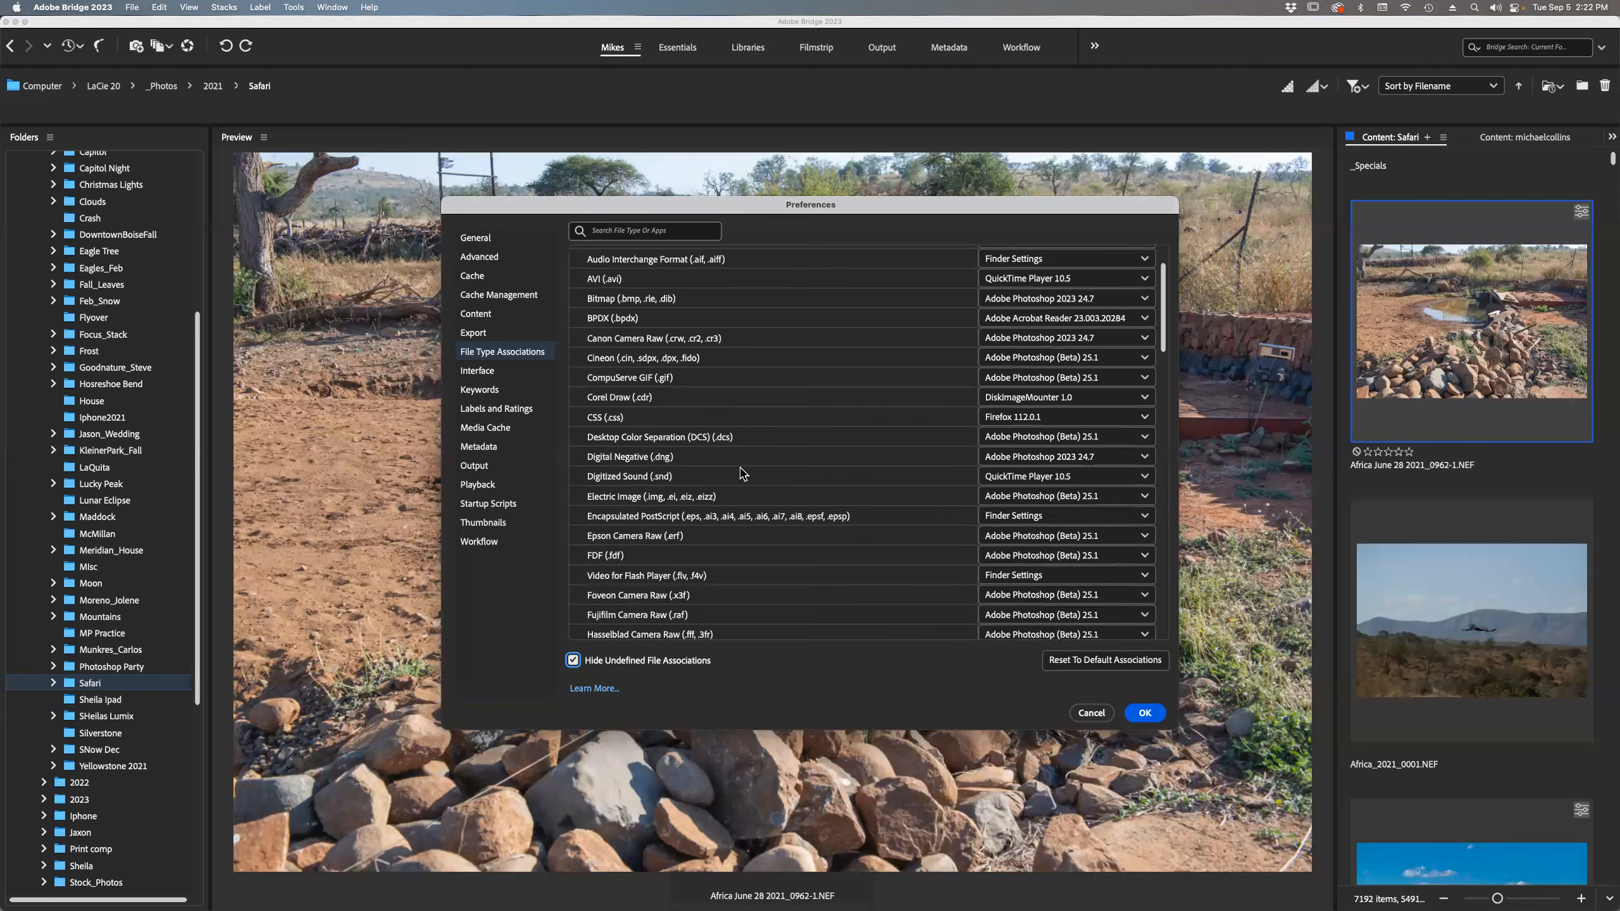
{"action": "scroll", "coordinate": [741, 473], "scroll_direction": "down", "scroll_amount": 6}
{"action": "scroll", "coordinate": [741, 473], "scroll_direction": "down", "scroll_amount": 5}
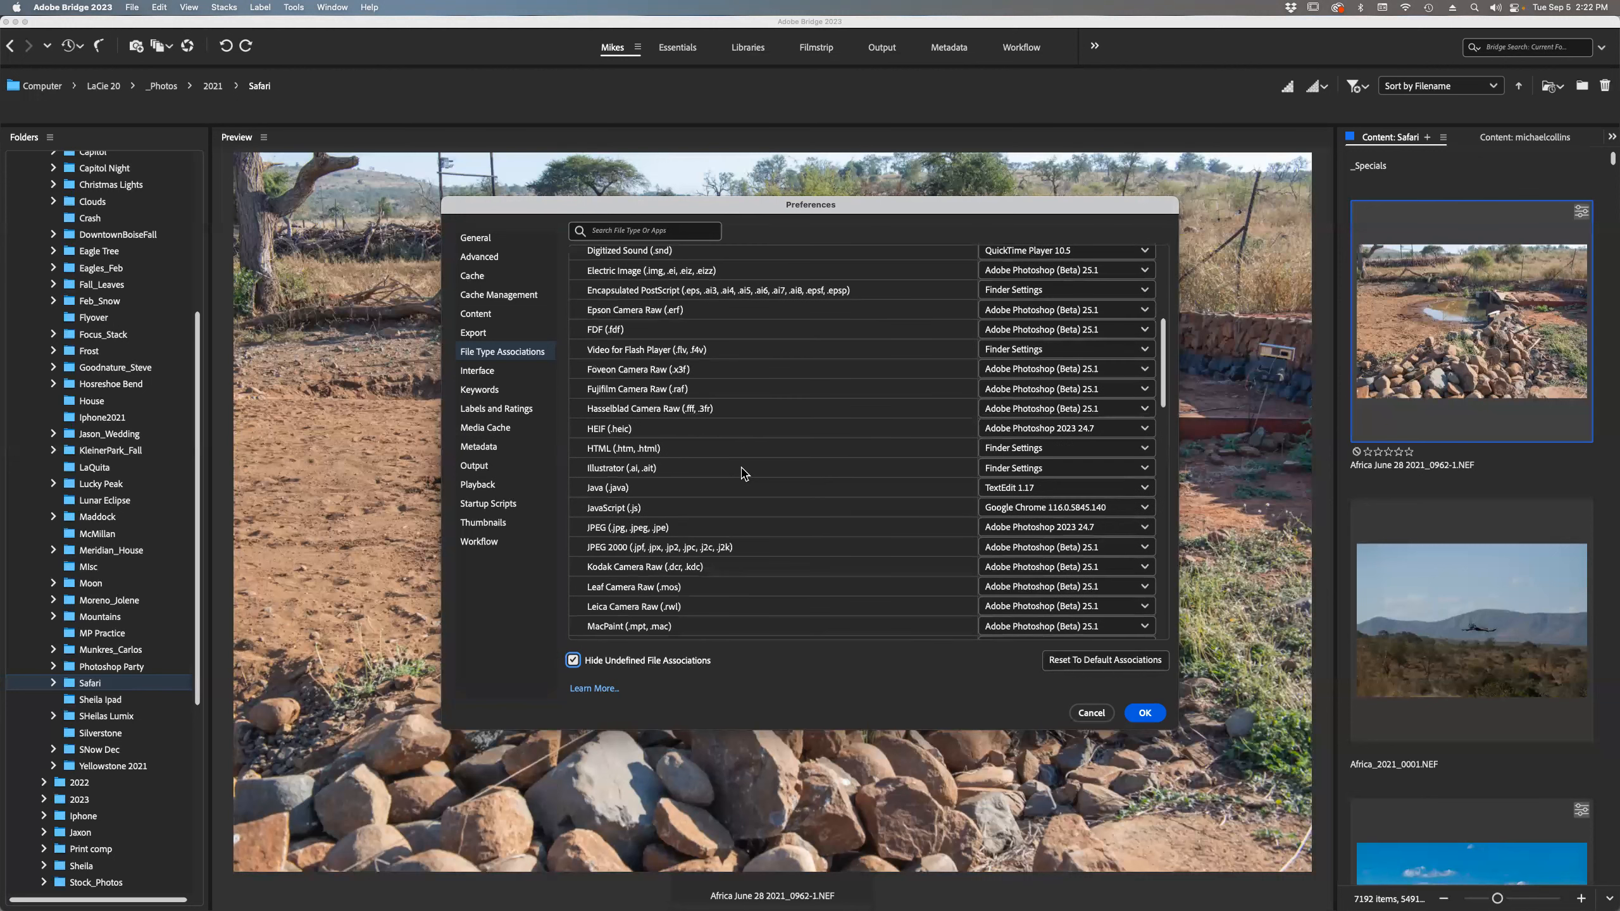
{"action": "left_click", "coordinate": [1143, 549]}
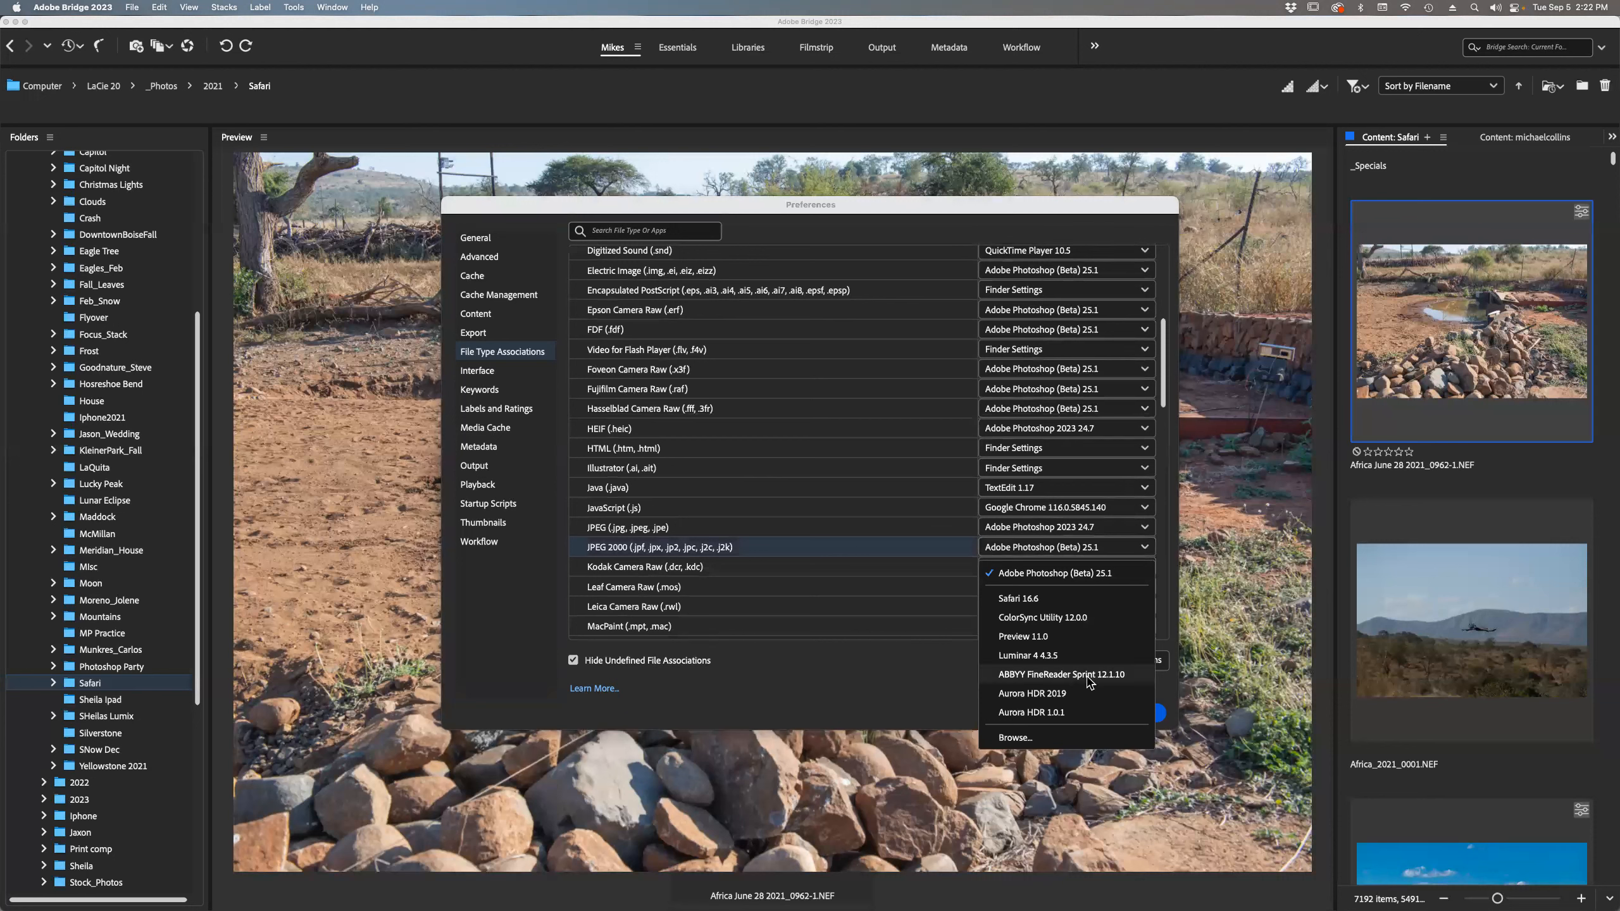
{"action": "left_click", "coordinate": [1102, 572]}
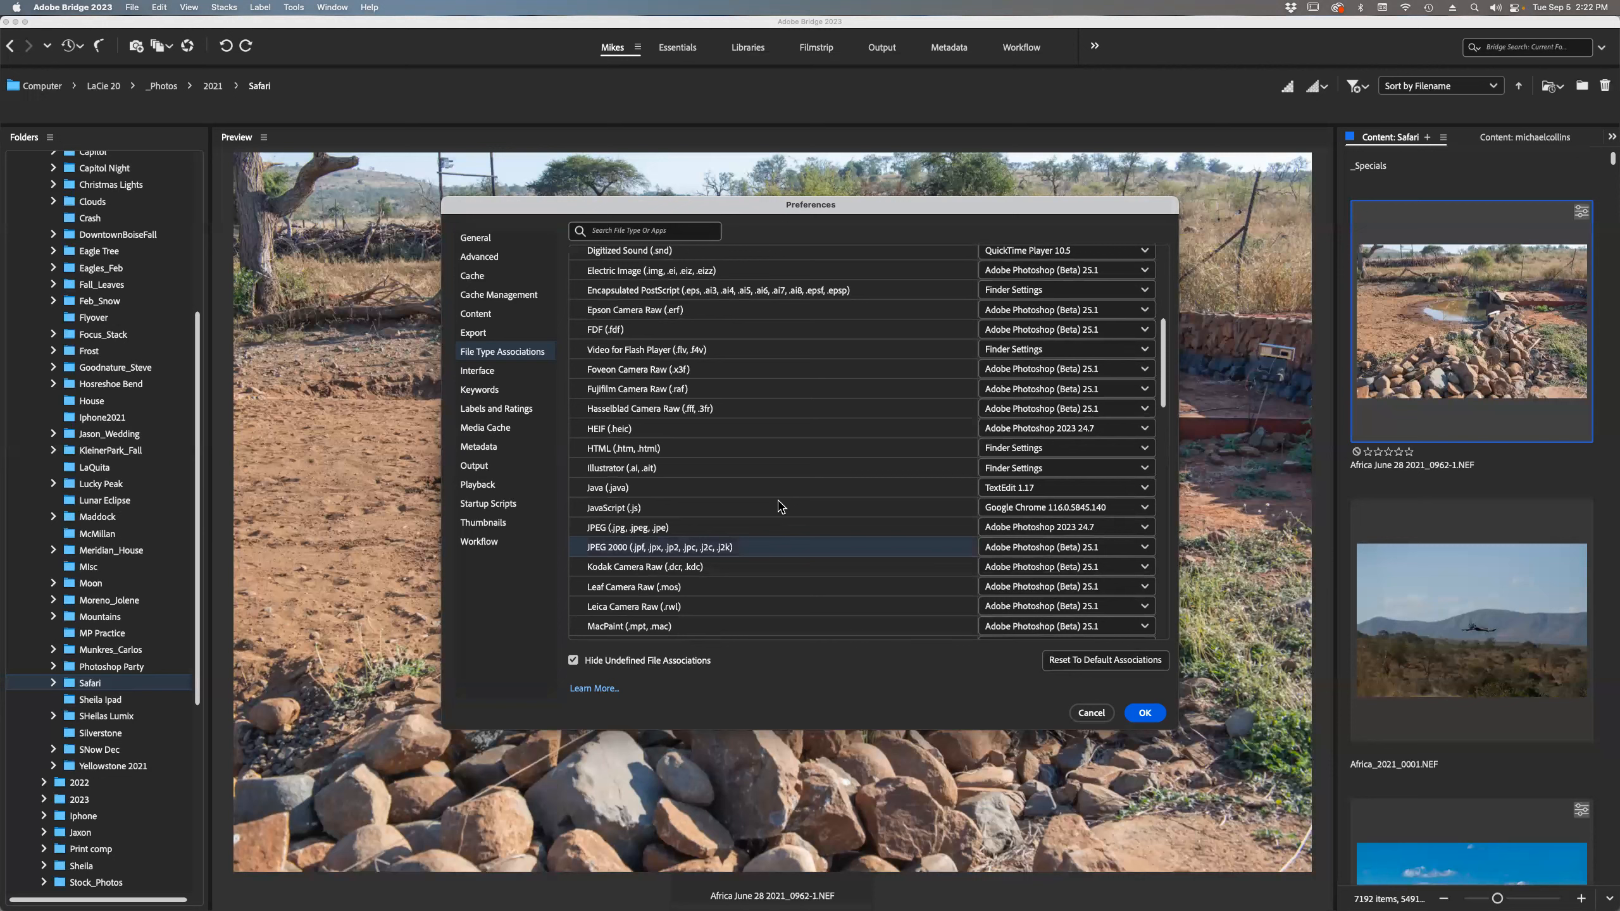
{"action": "scroll", "coordinate": [781, 500], "scroll_direction": "down", "scroll_amount": 3}
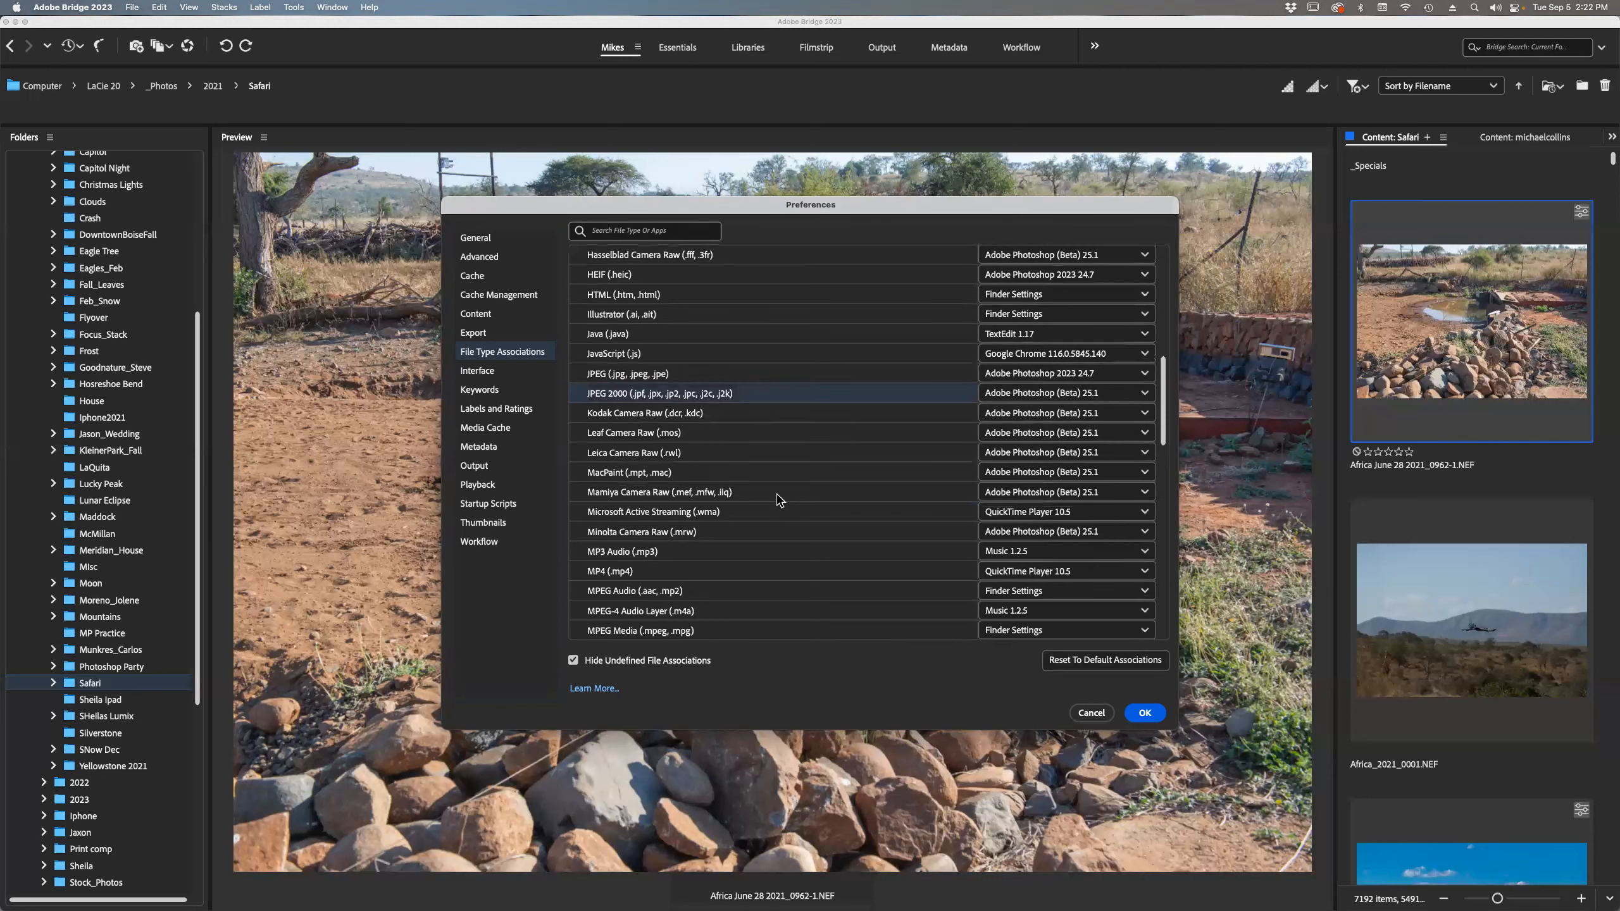
Open the Interface preferences, try the Darkest and Light color themes, and return to Dark.
{"action": "left_click", "coordinate": [504, 371]}
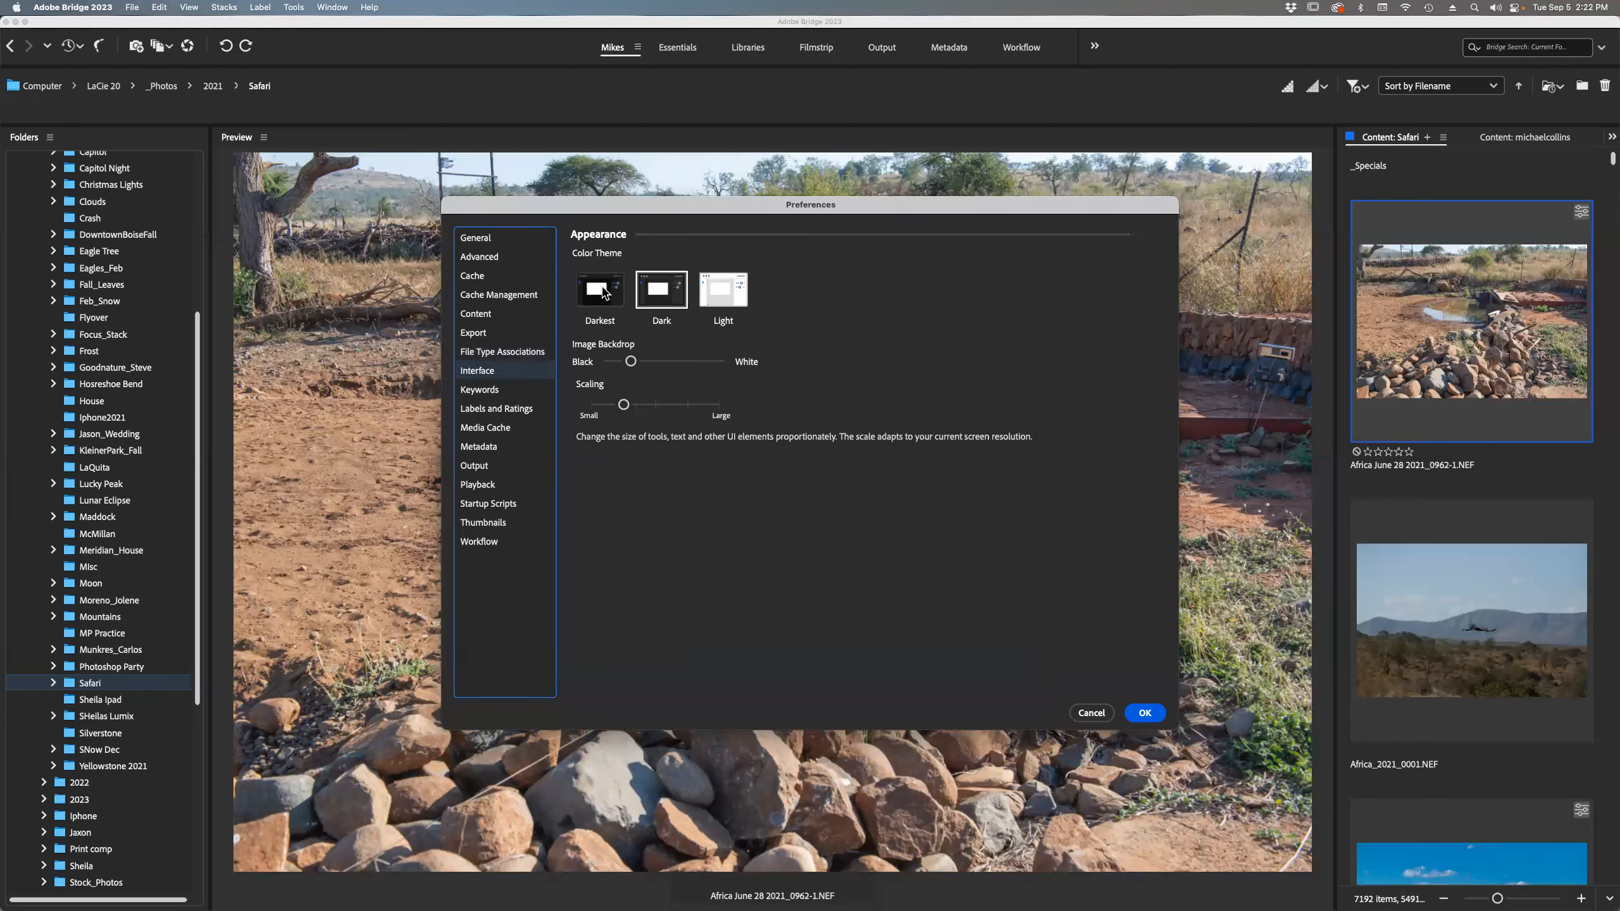
{"action": "left_click", "coordinate": [604, 294]}
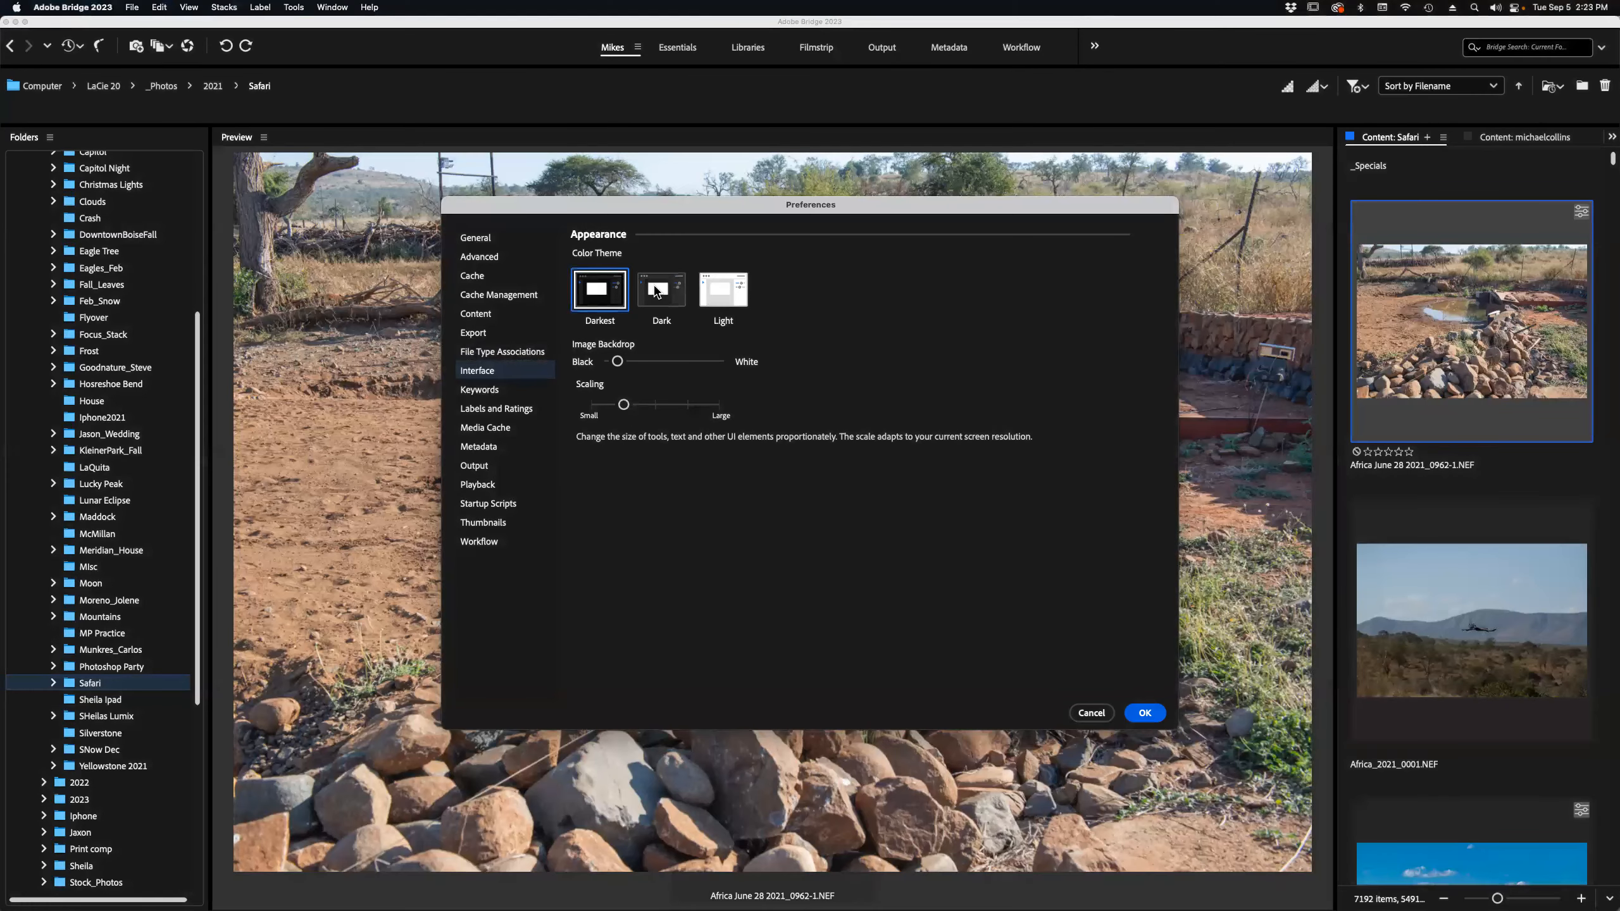
{"action": "left_click", "coordinate": [657, 292]}
{"action": "left_click", "coordinate": [607, 293]}
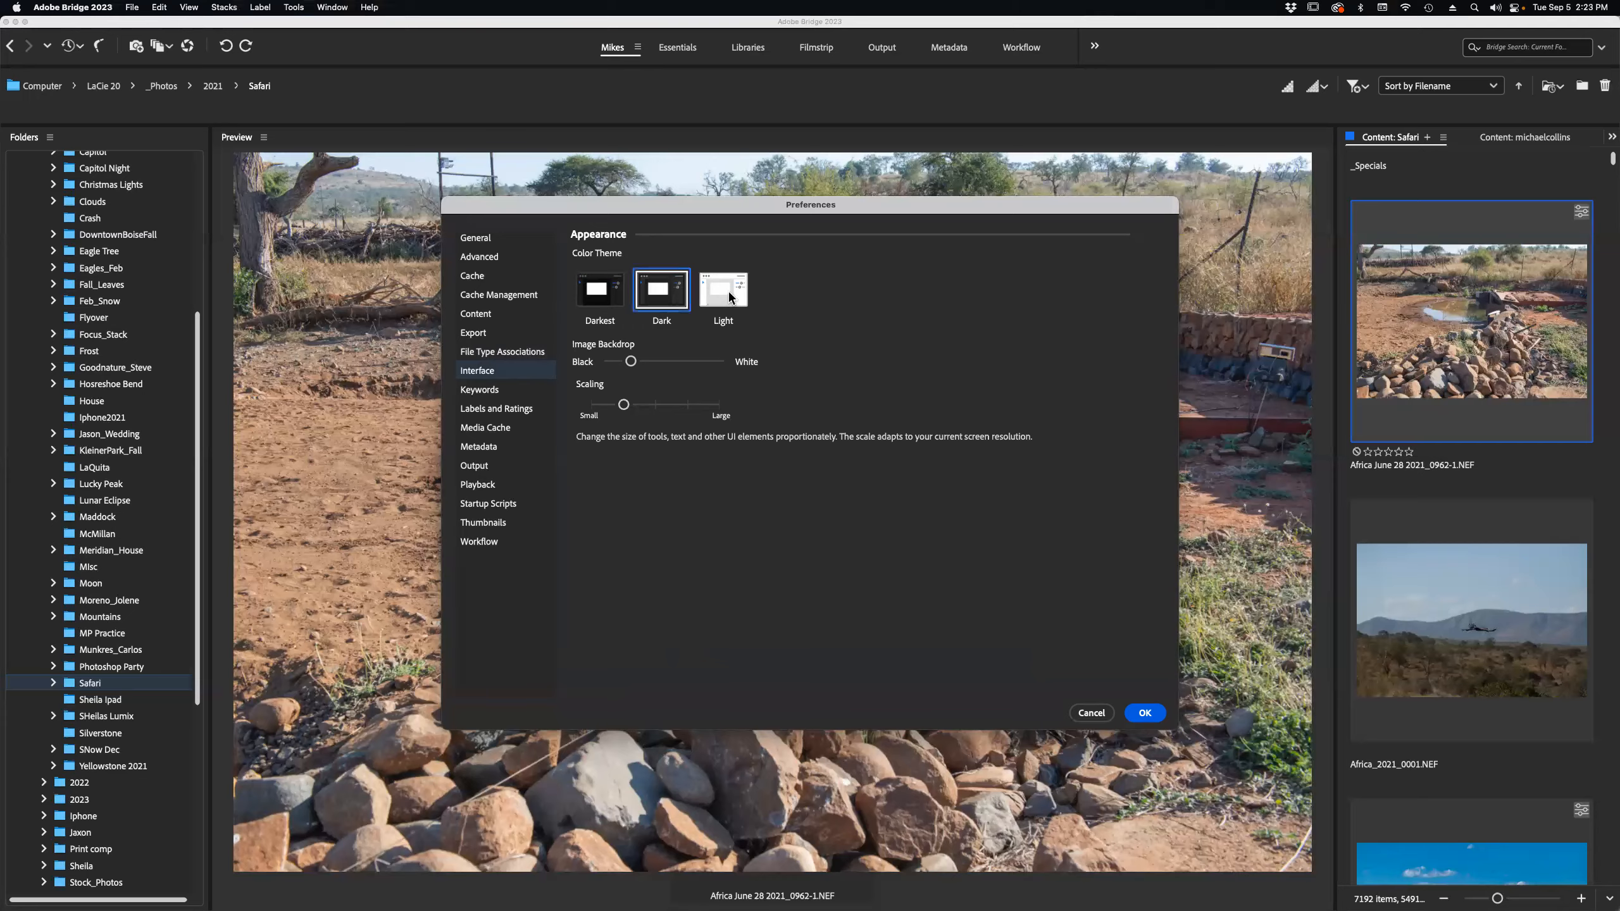
{"action": "left_click", "coordinate": [727, 294]}
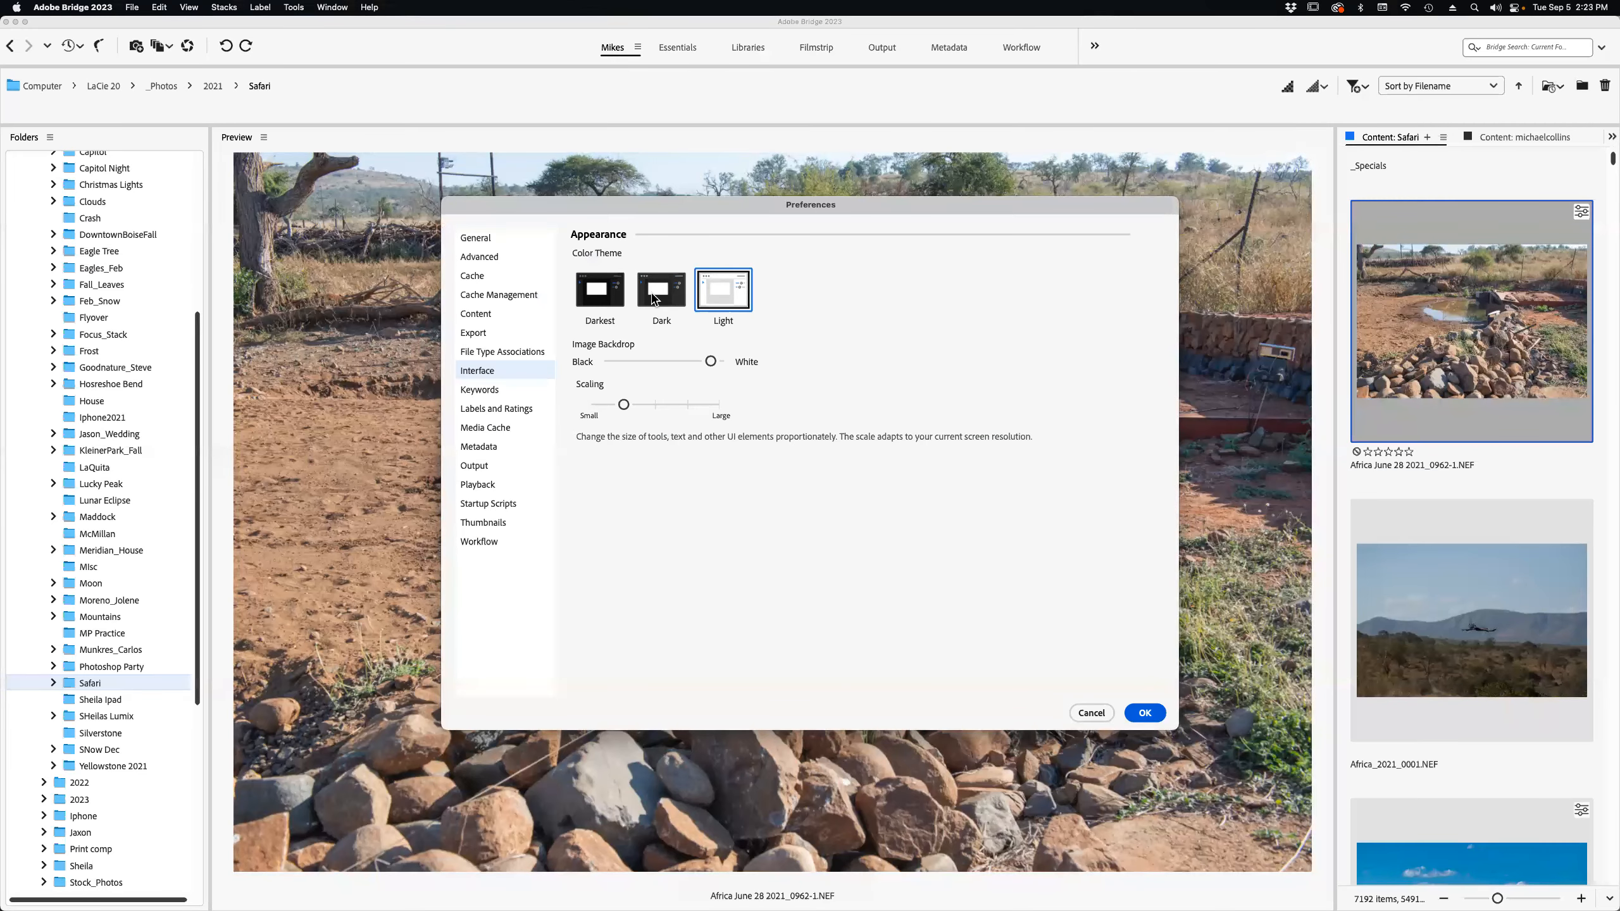
{"action": "left_click", "coordinate": [655, 295]}
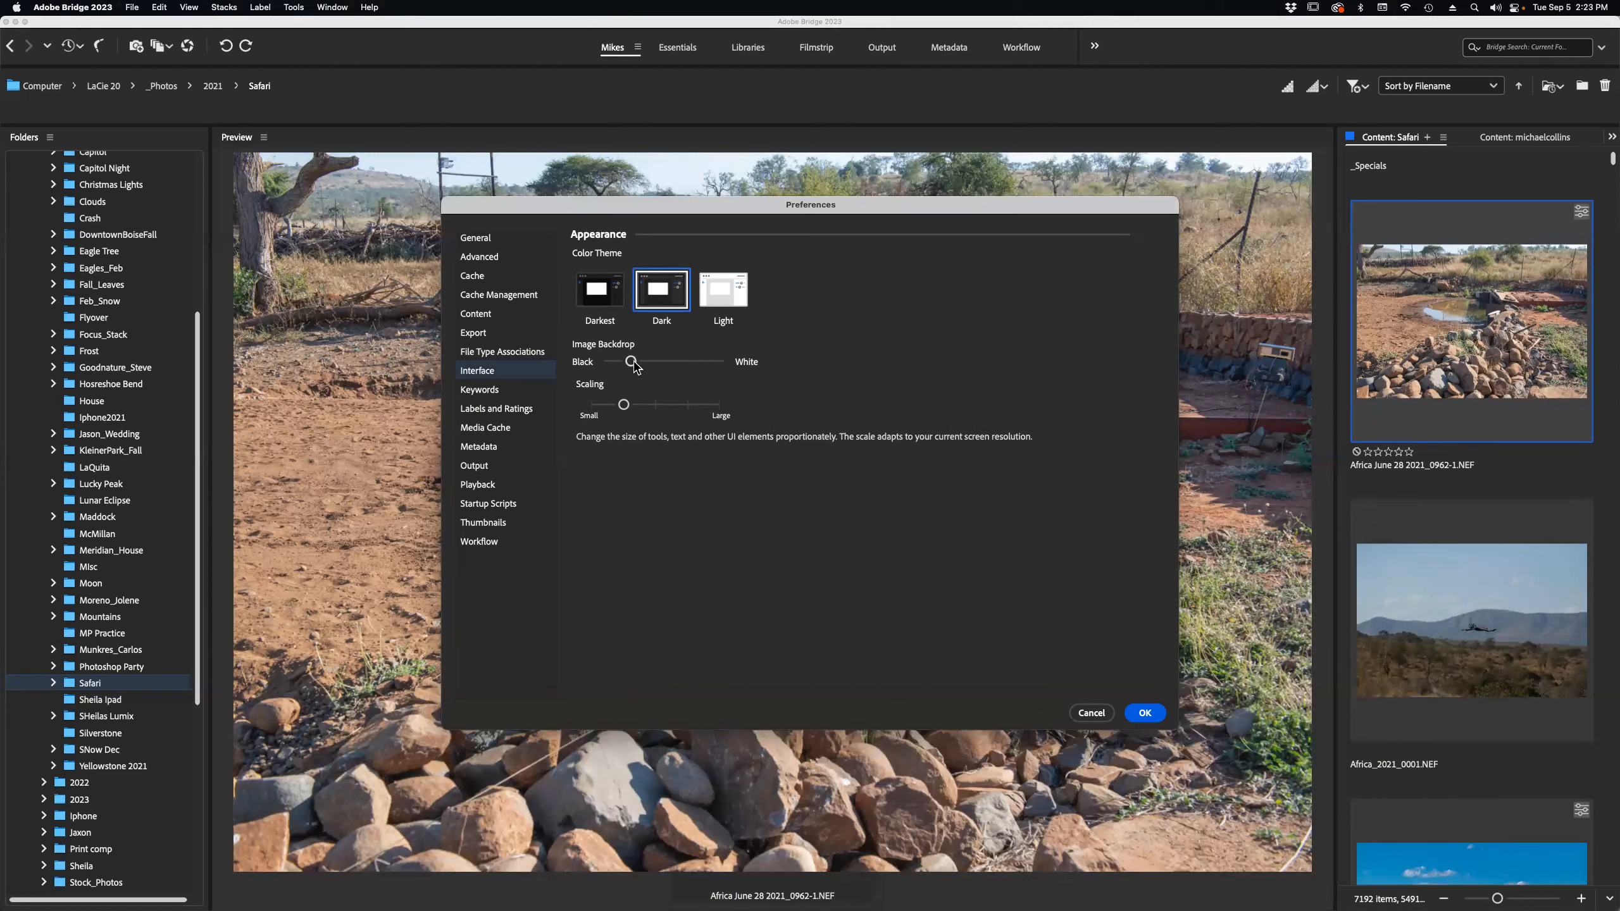
Try a white and a darker image backdrop, darken it under the Light theme too, and restore the Dark theme.
{"action": "left_click_drag", "start_coordinate": [631, 362], "coordinate": [731, 370]}
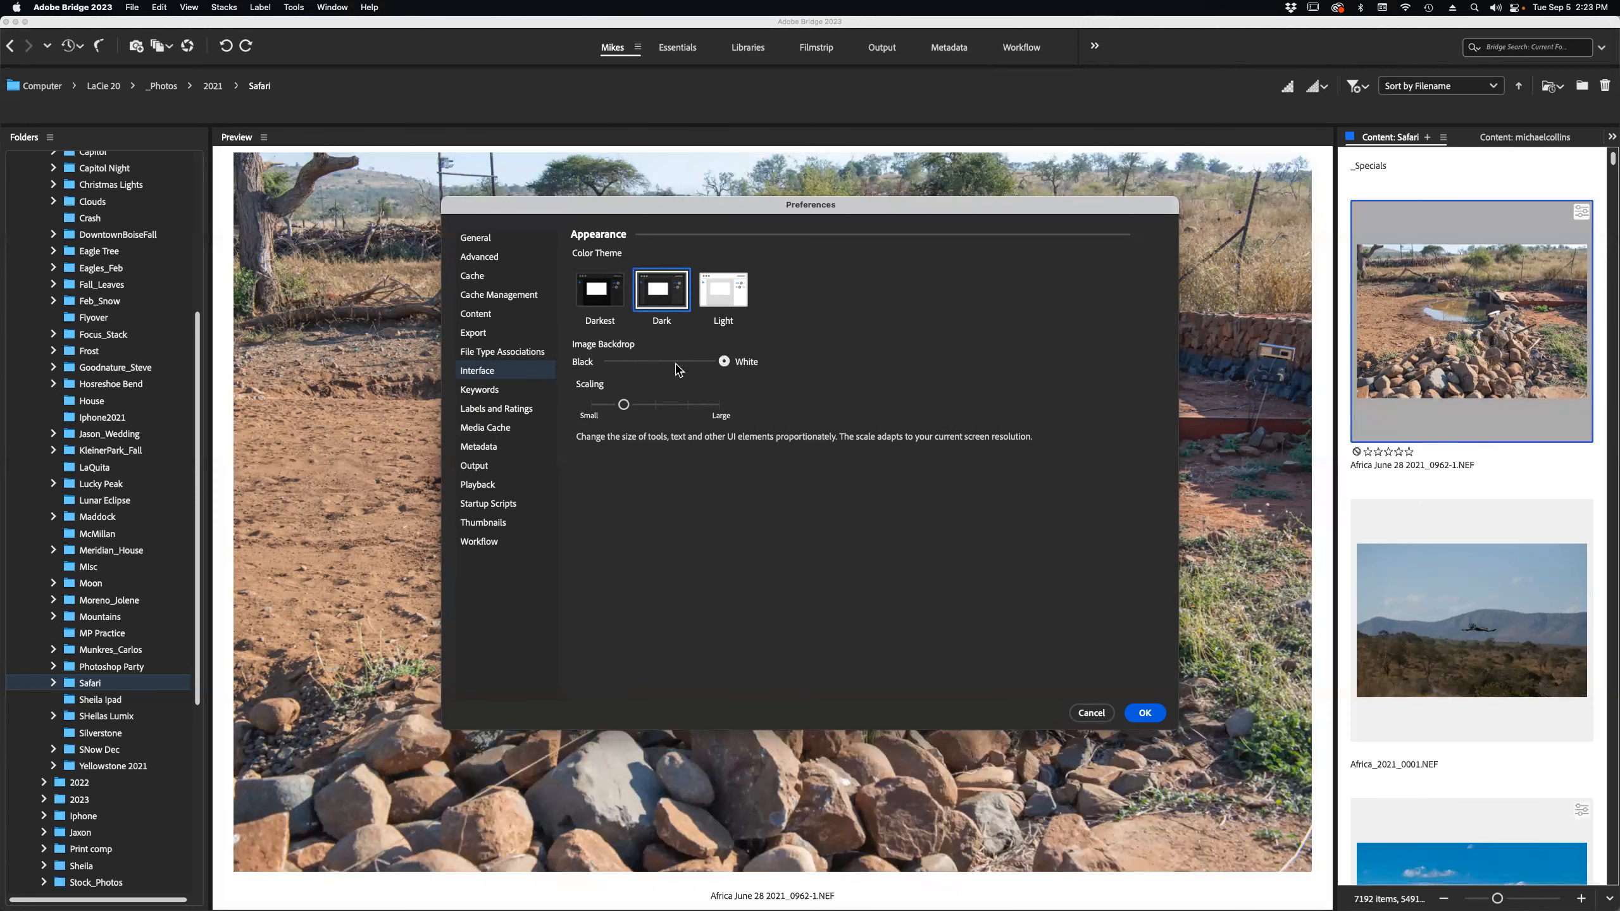
{"action": "left_click", "coordinate": [626, 363]}
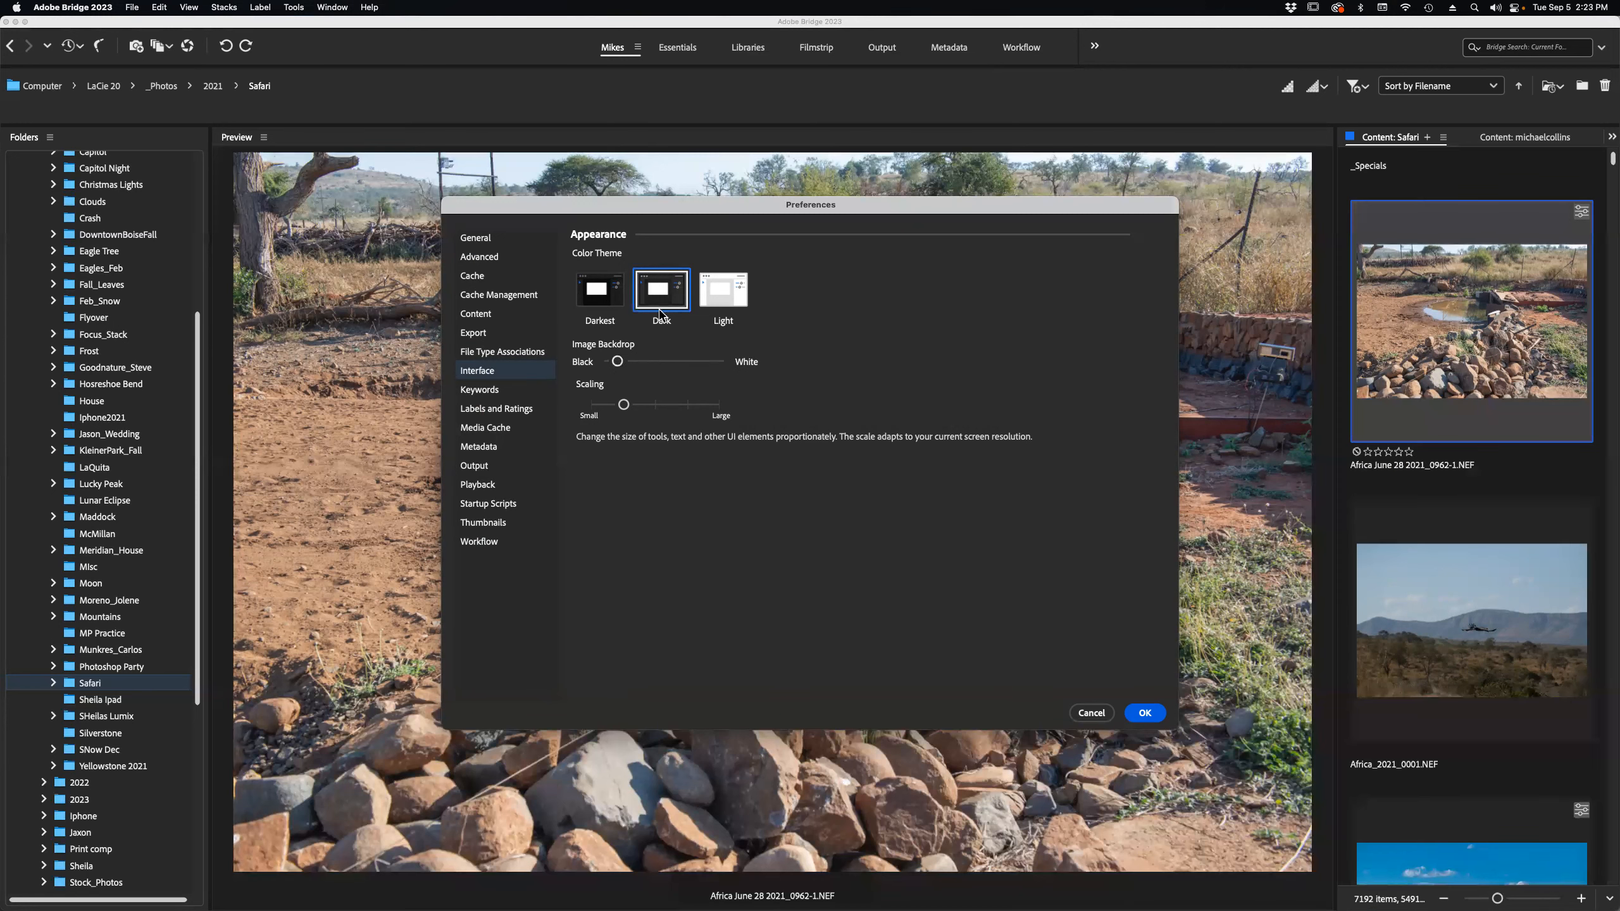
{"action": "left_click", "coordinate": [715, 293]}
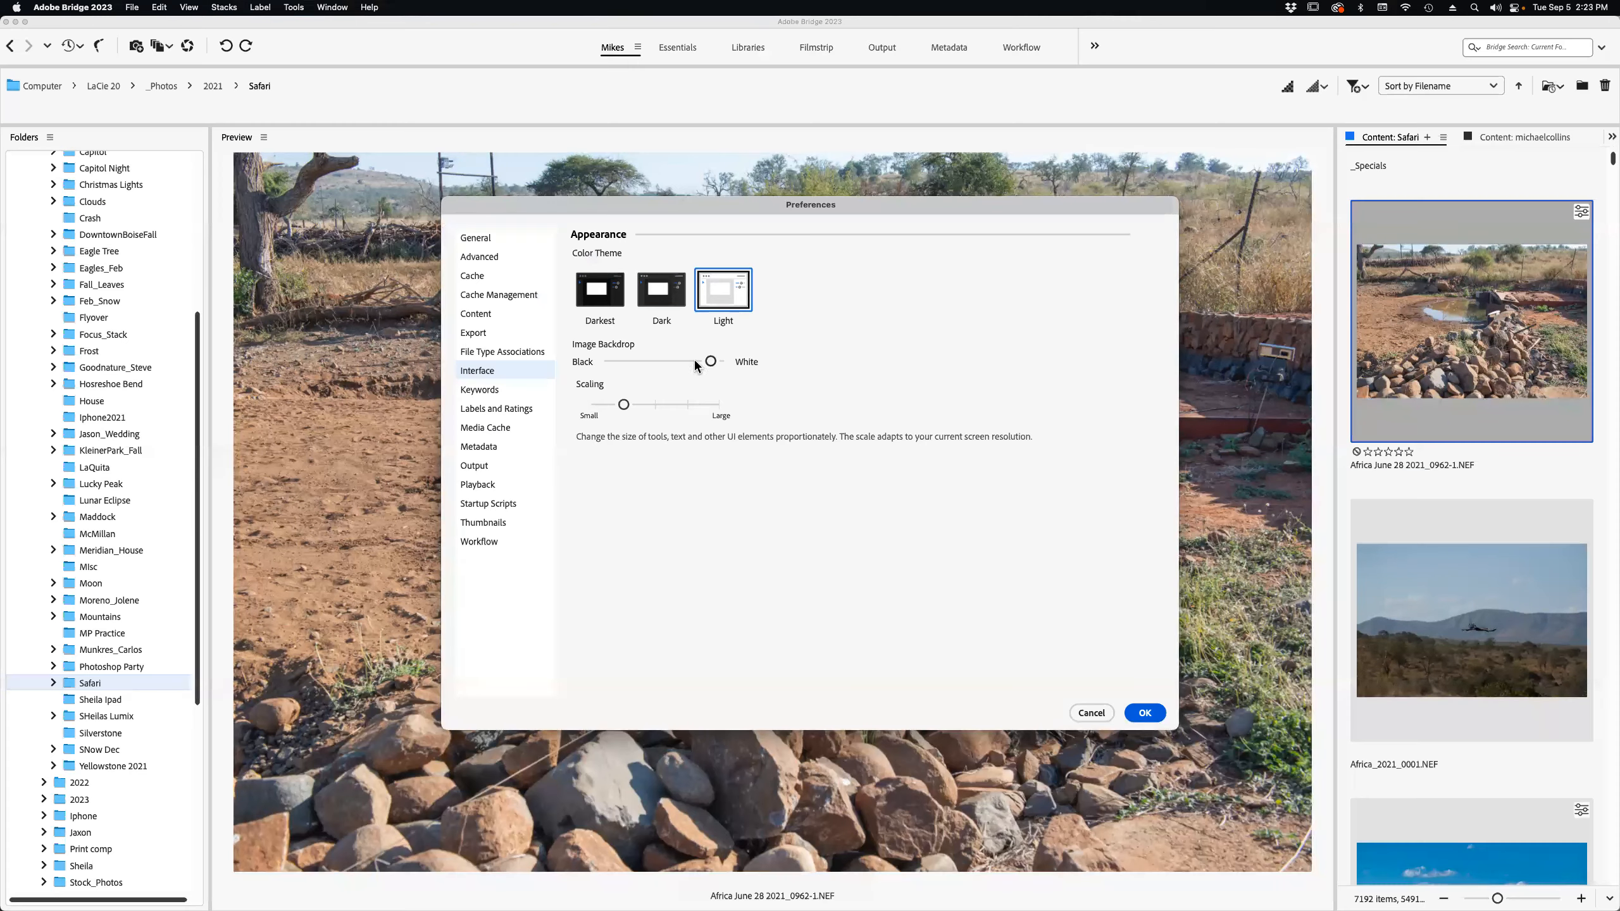
{"action": "left_click_drag", "start_coordinate": [708, 361], "coordinate": [629, 362]}
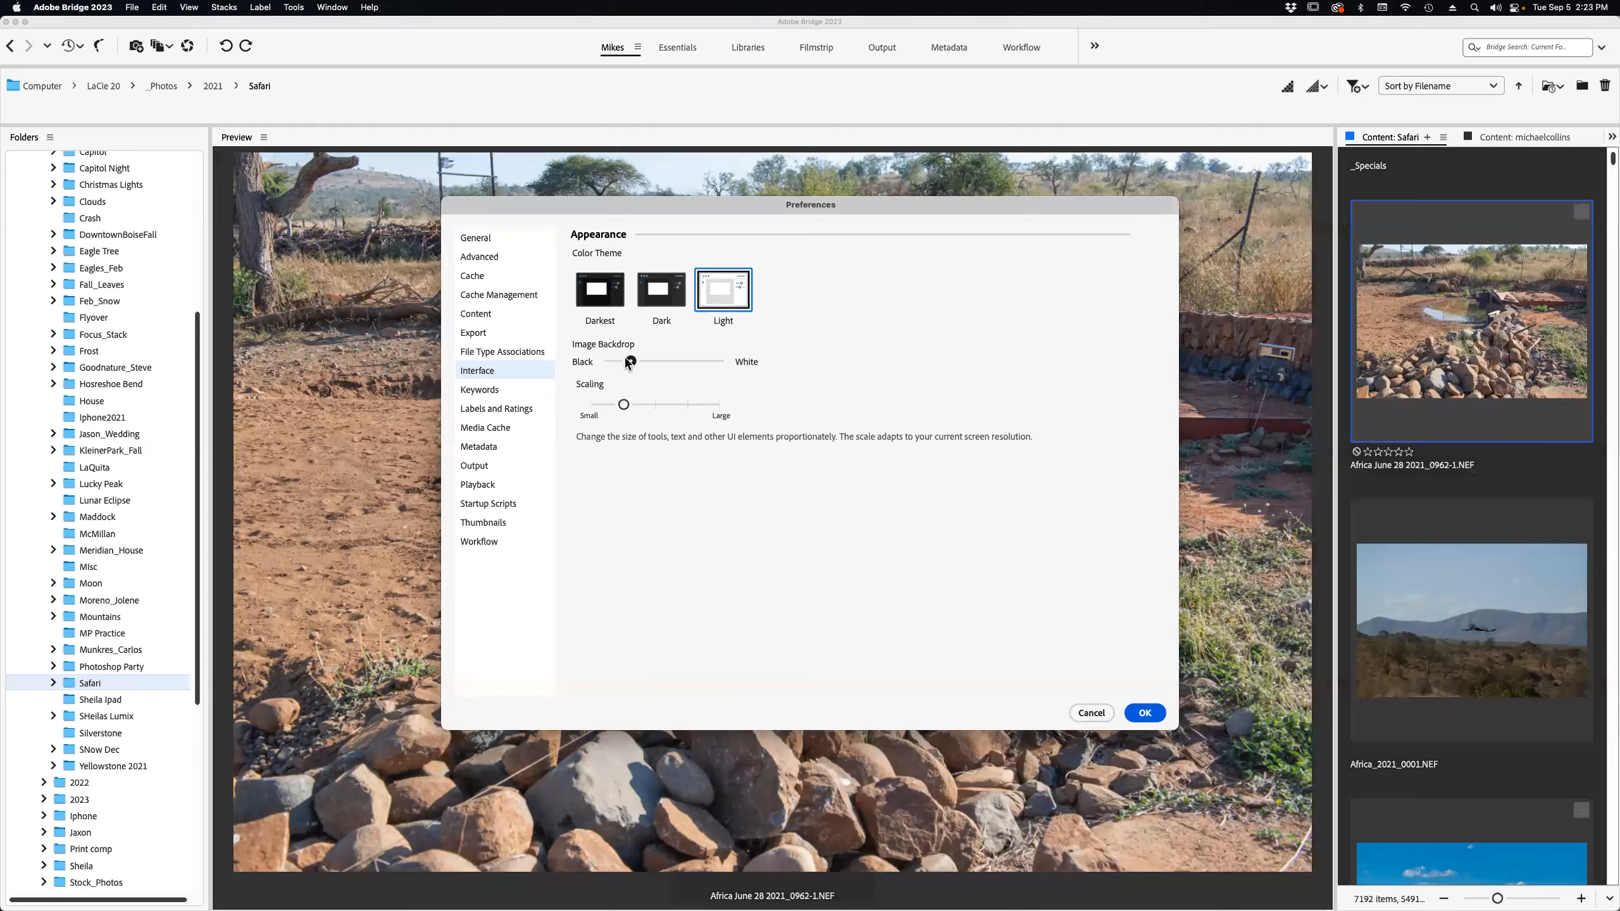
{"action": "left_click", "coordinate": [655, 297]}
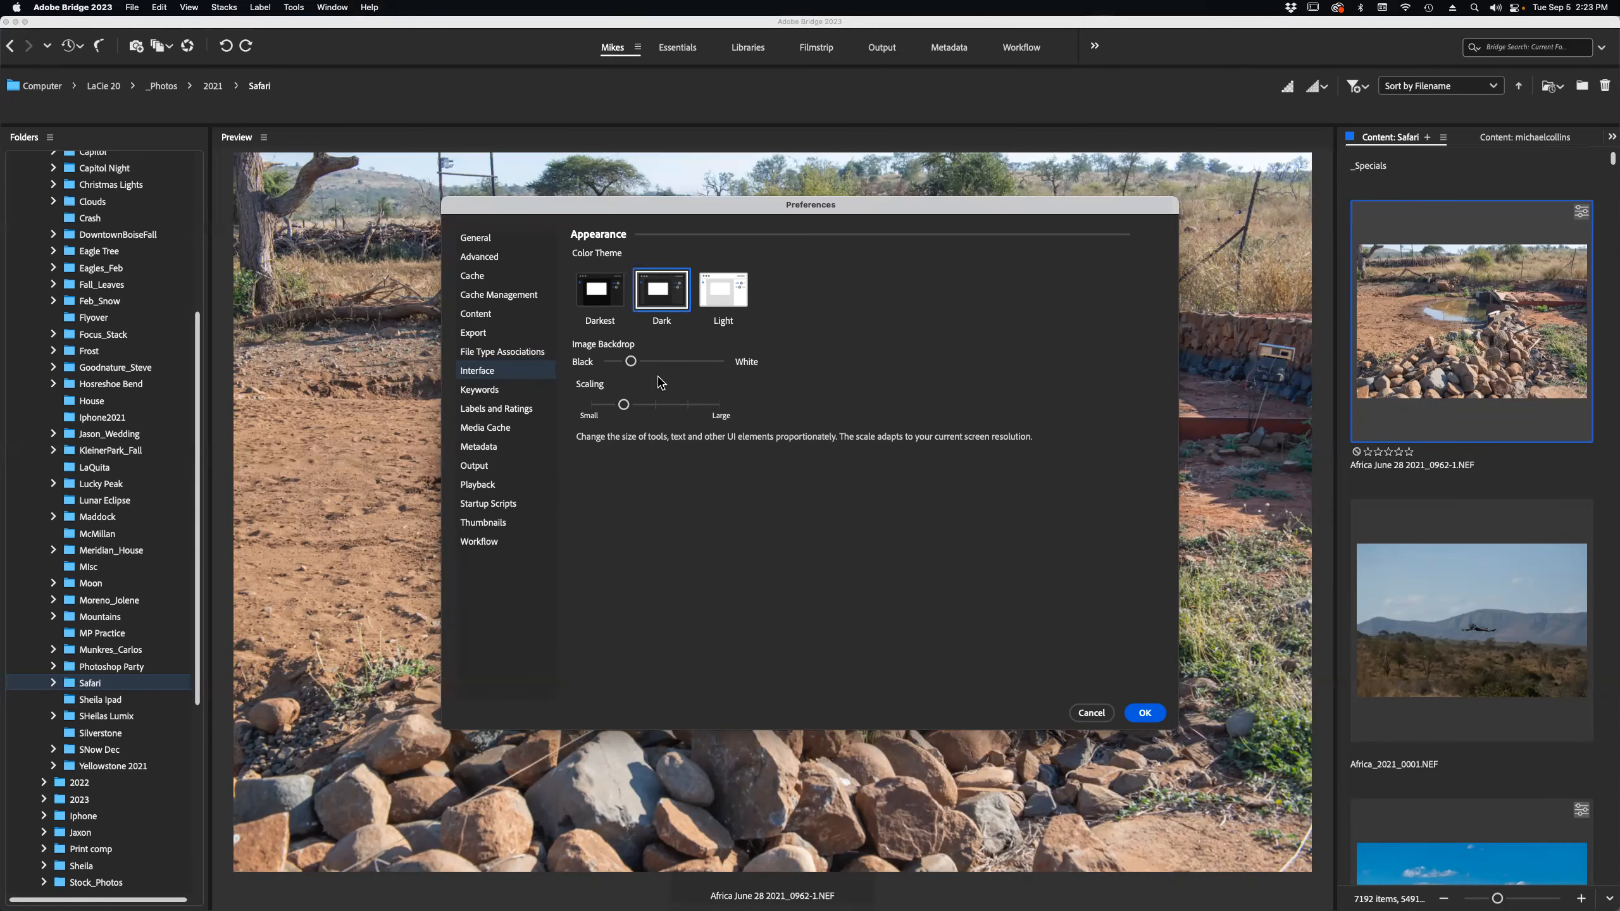
{"action": "mouse_move", "coordinate": [635, 367]}
{"action": "left_mouse_down"}
{"action": "mouse_move", "coordinate": [617, 365]}
{"action": "mouse_move", "coordinate": [641, 364]}
{"action": "left_mouse_up"}
Try the Small interface scaling, set the scaling to Large, and apply the preferences.
{"action": "left_click", "coordinate": [602, 407]}
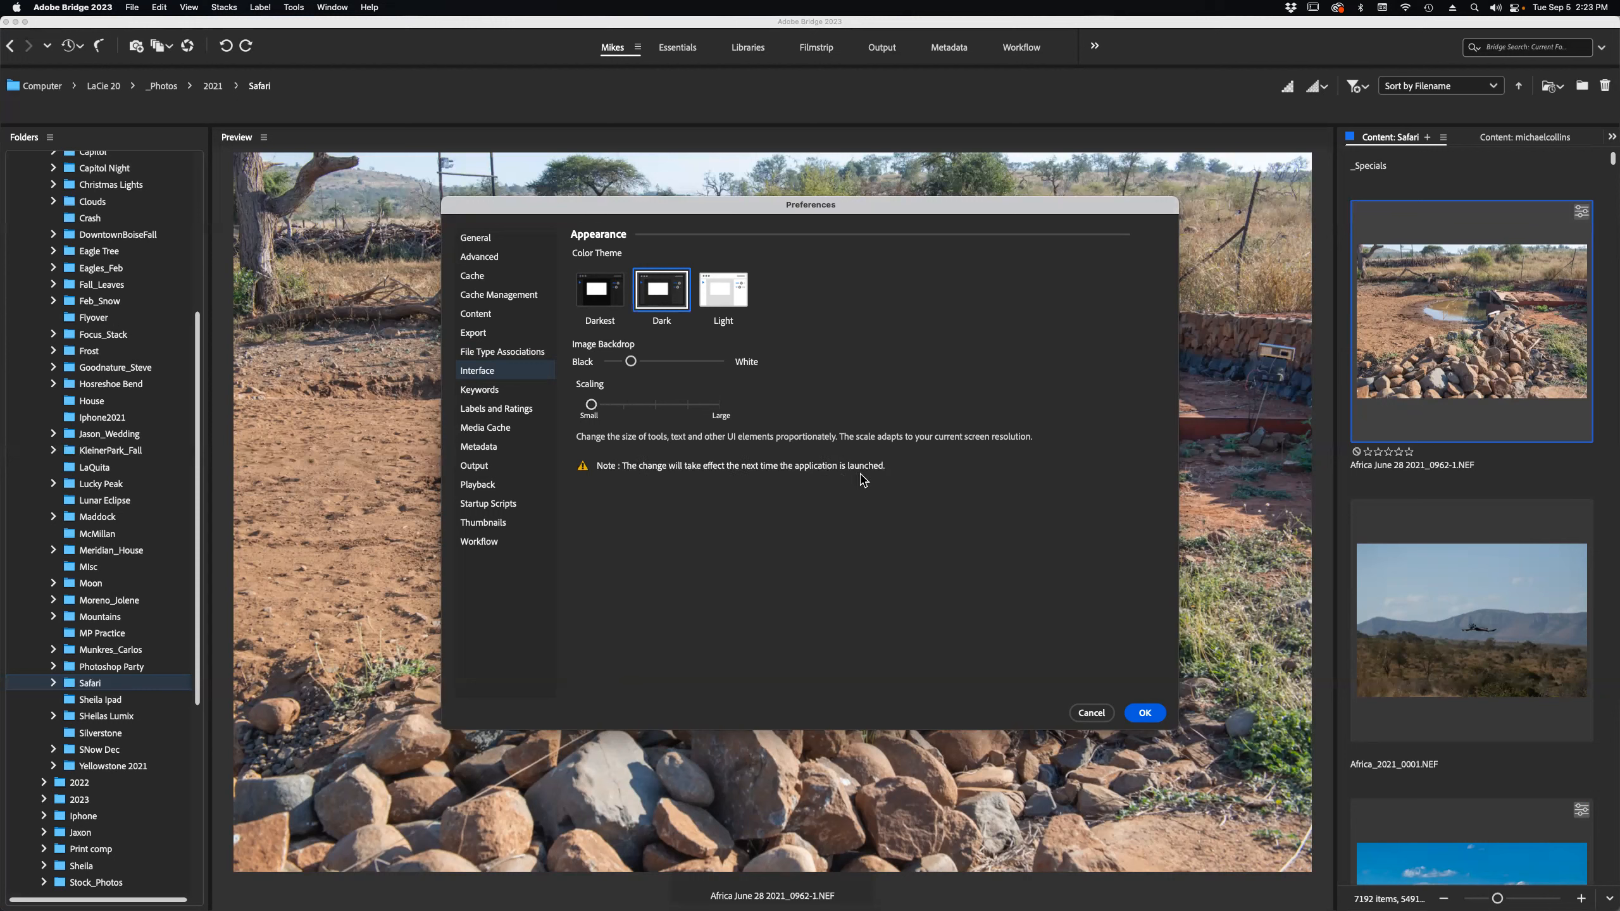
{"action": "left_click_drag", "start_coordinate": [591, 405], "coordinate": [607, 408]}
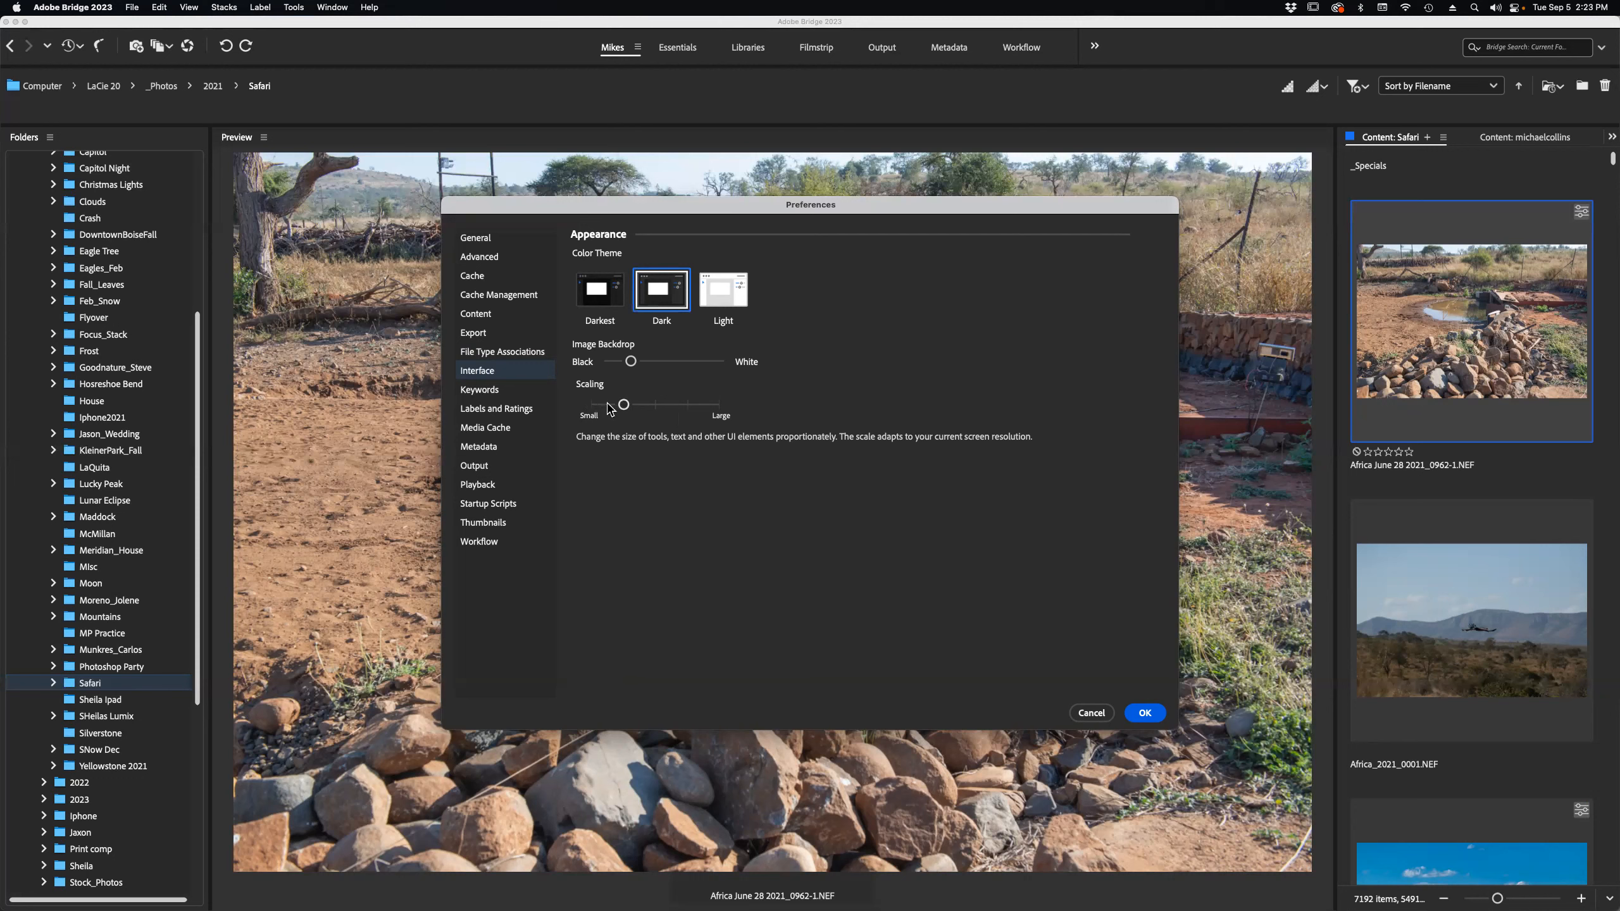
{"action": "left_click", "coordinate": [725, 412]}
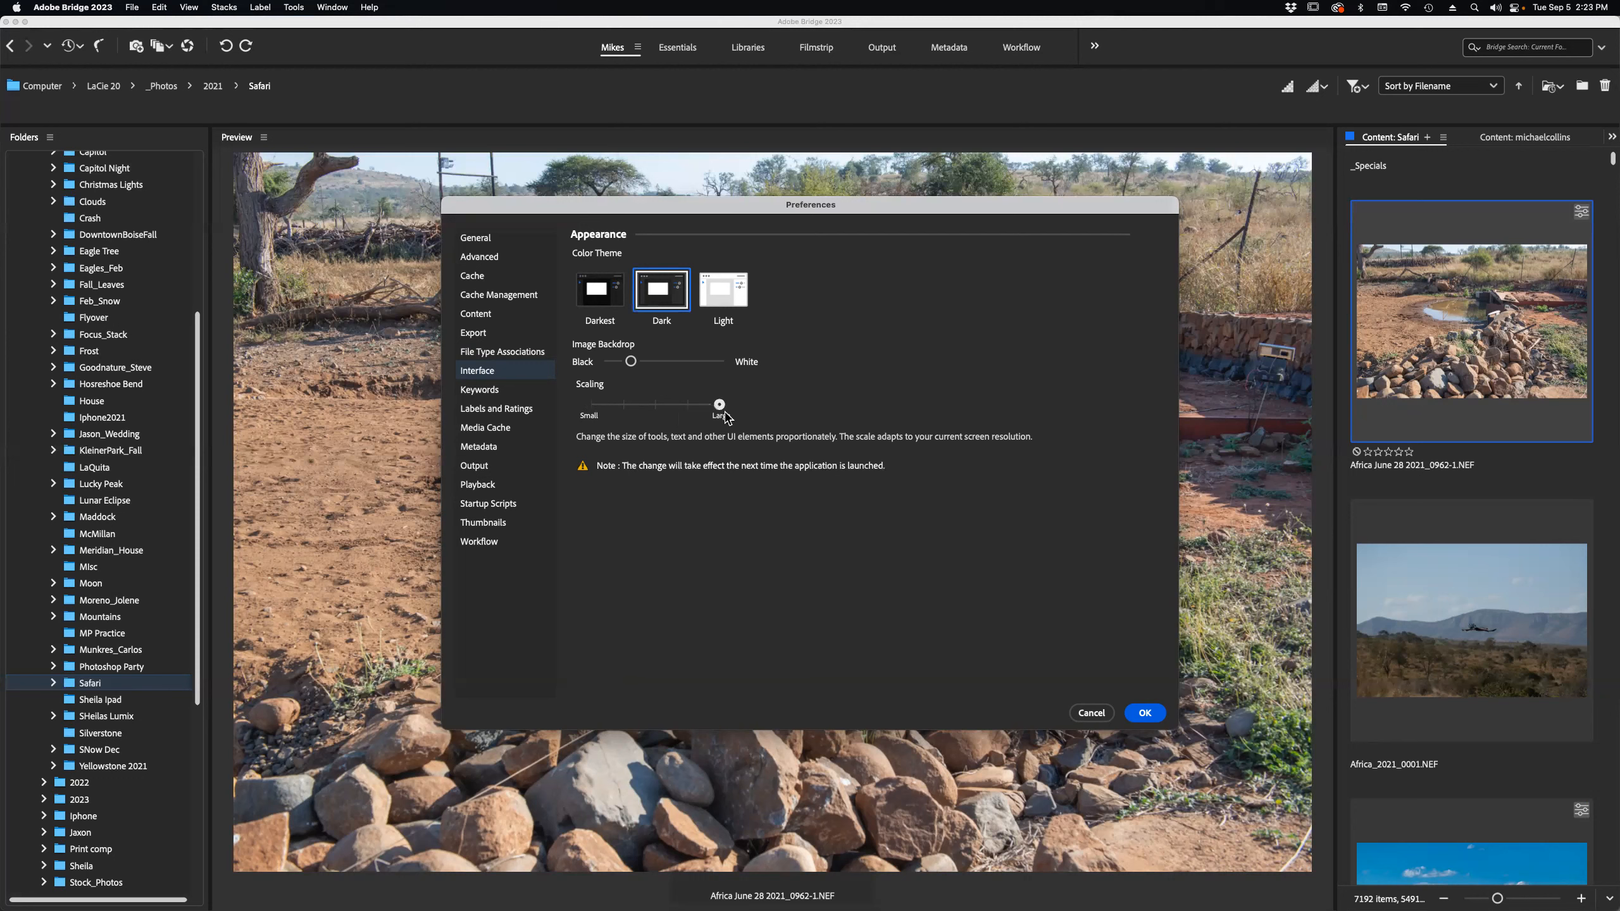
{"action": "left_click", "coordinate": [1145, 713]}
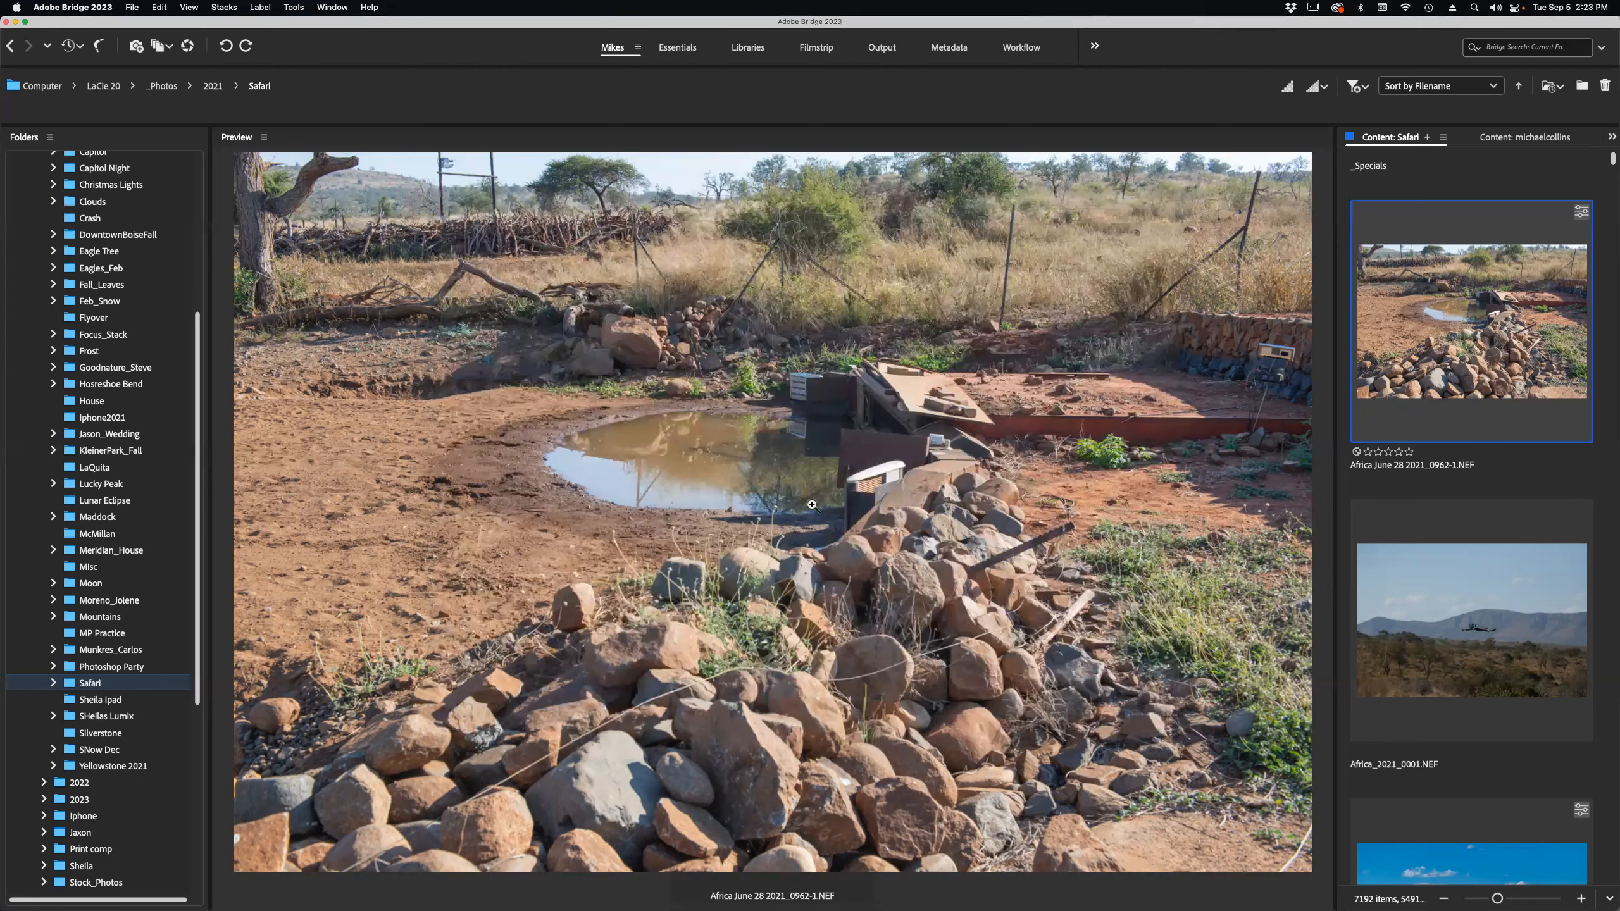
Restart Adobe Bridge to load the Large scaling, select Africa_2021_0001.NEF and dismiss the Photo Downloader.
{"action": "key", "text": "super+q"}
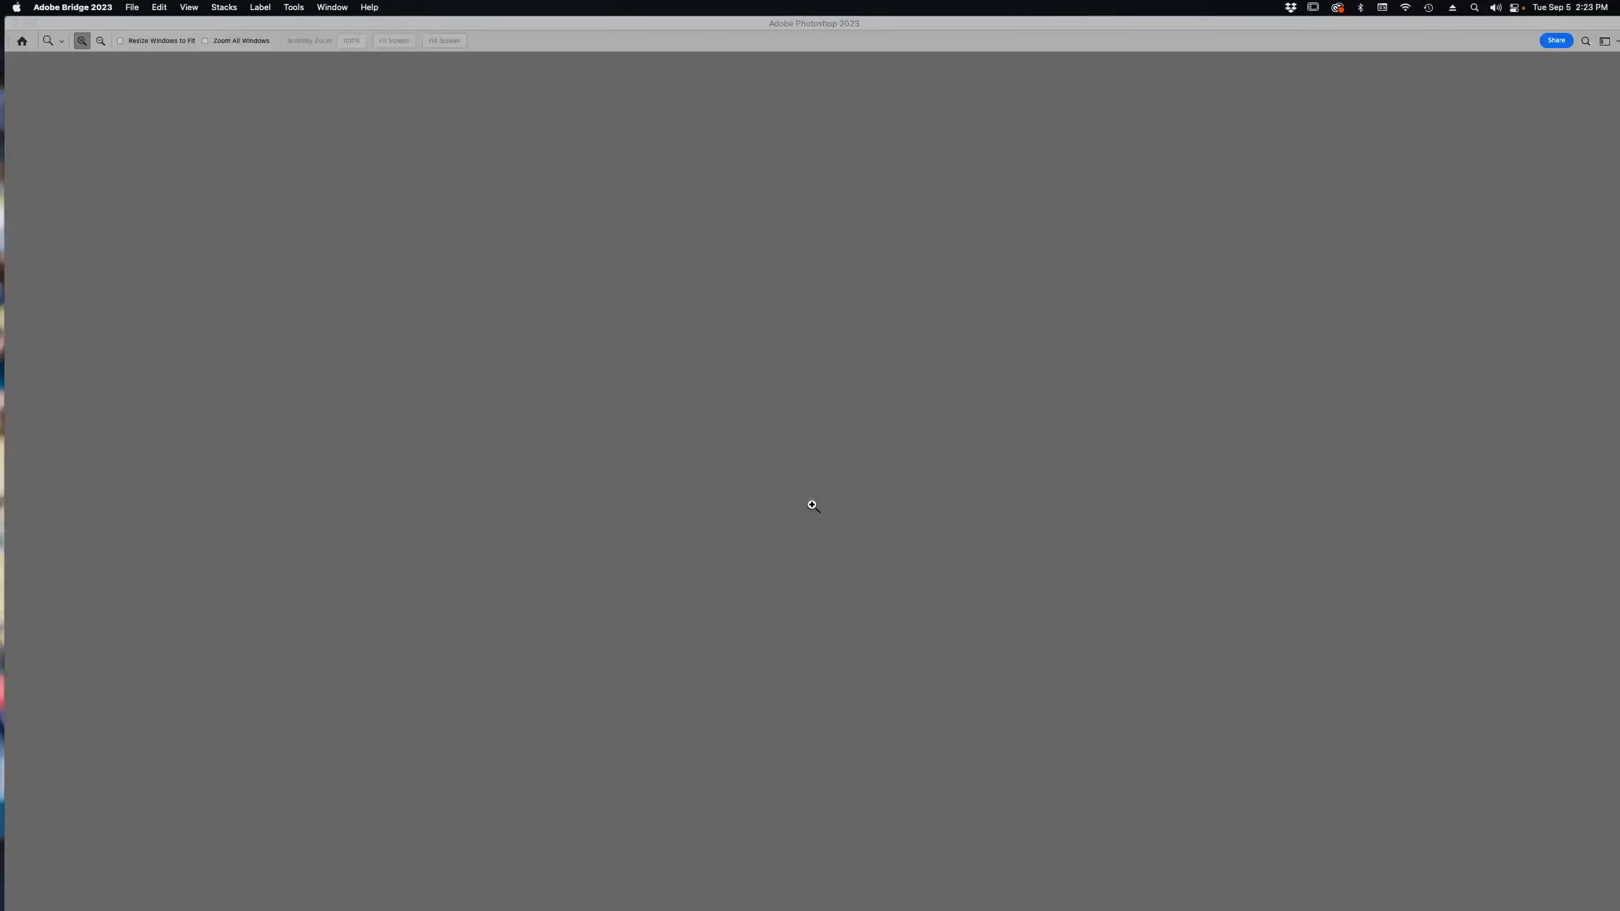
{"action": "mouse_move", "coordinate": [805, 901]}
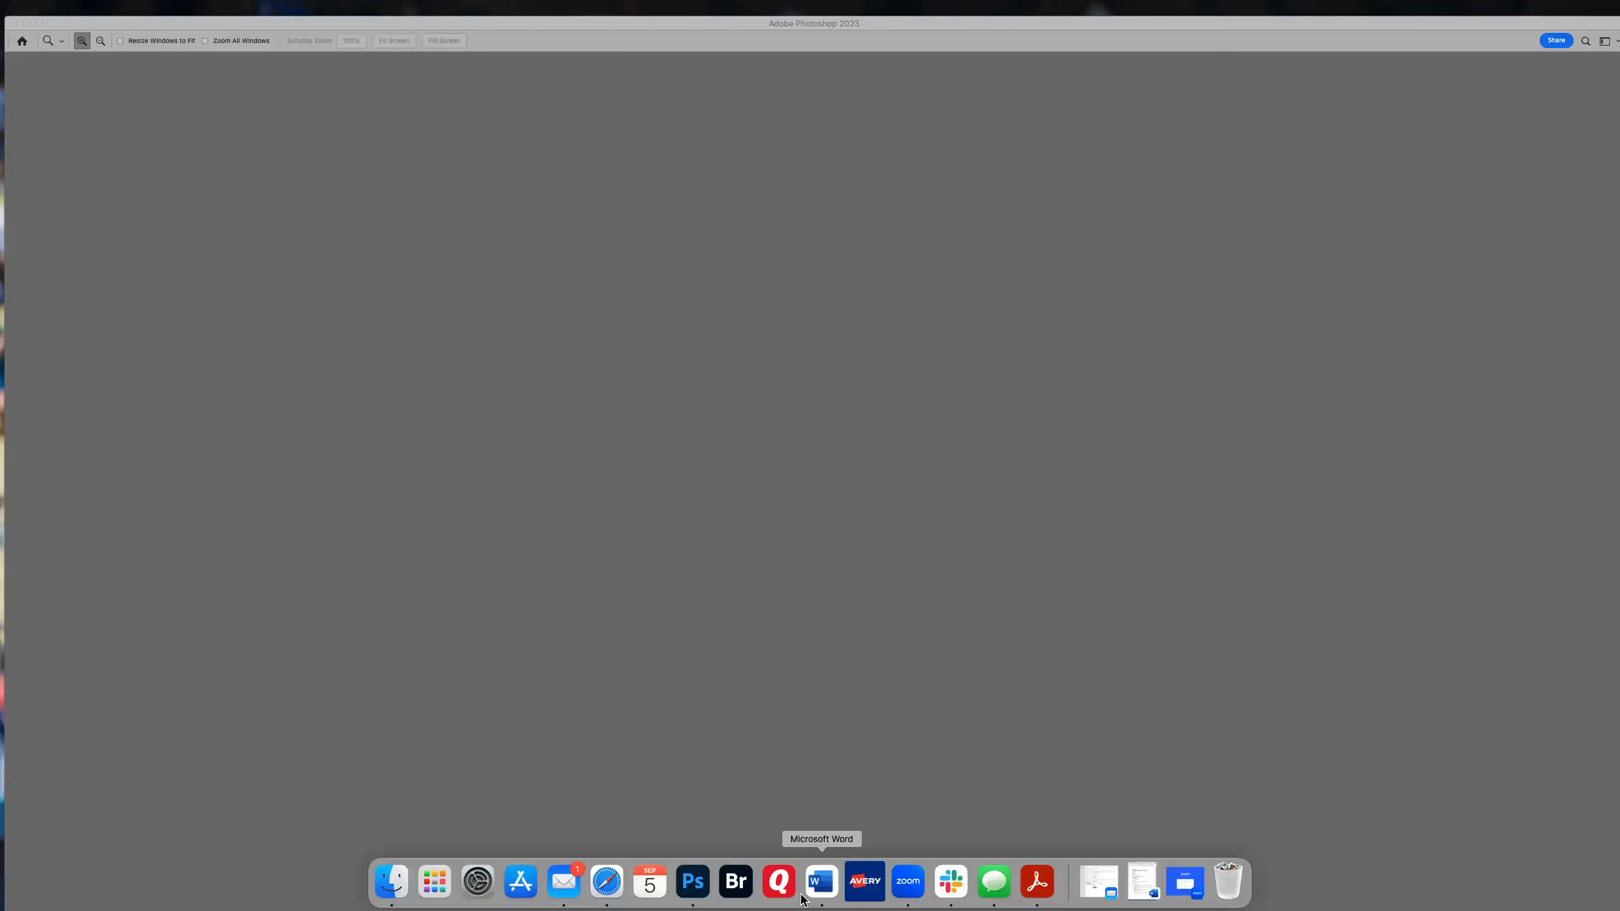
{"action": "left_click", "coordinate": [736, 883]}
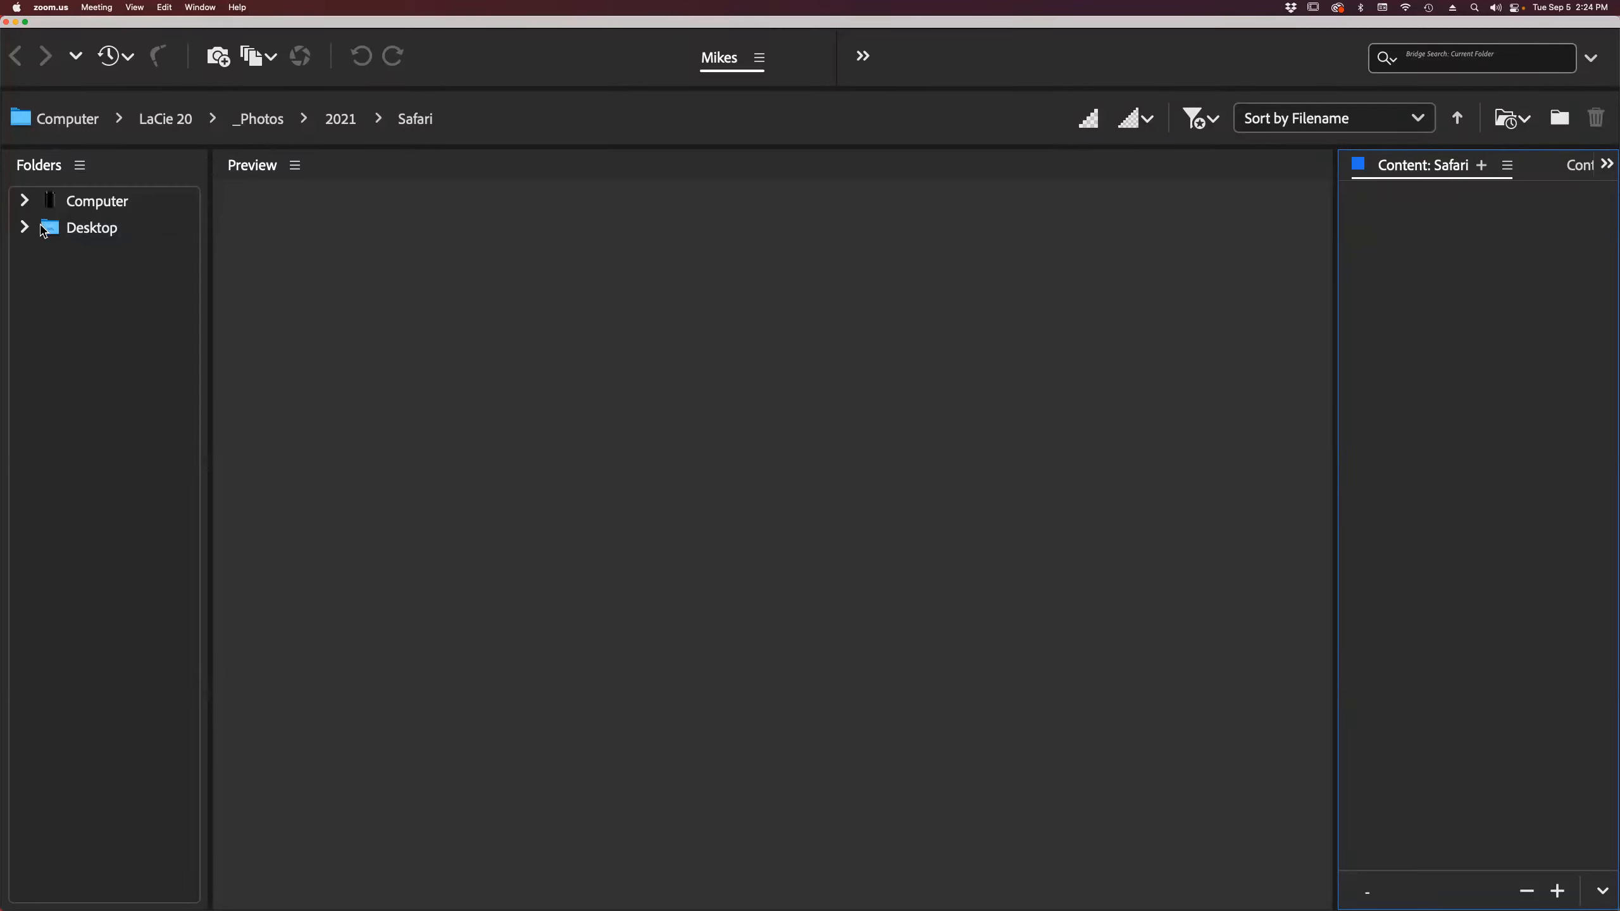
{"action": "left_click", "coordinate": [101, 237]}
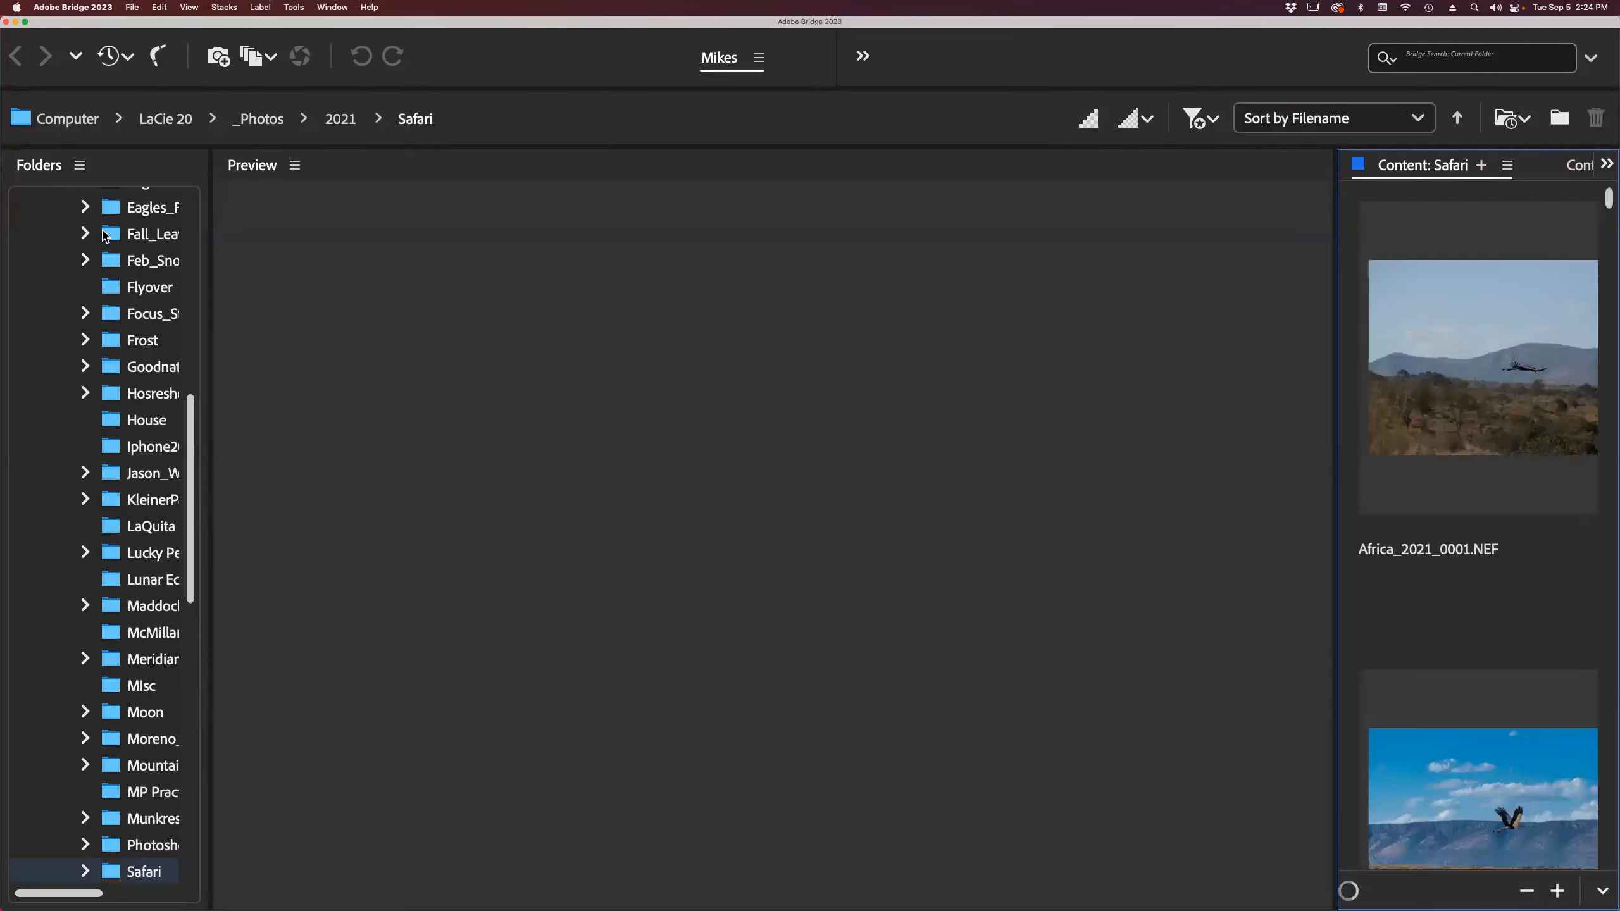
{"action": "left_click", "coordinate": [1426, 396]}
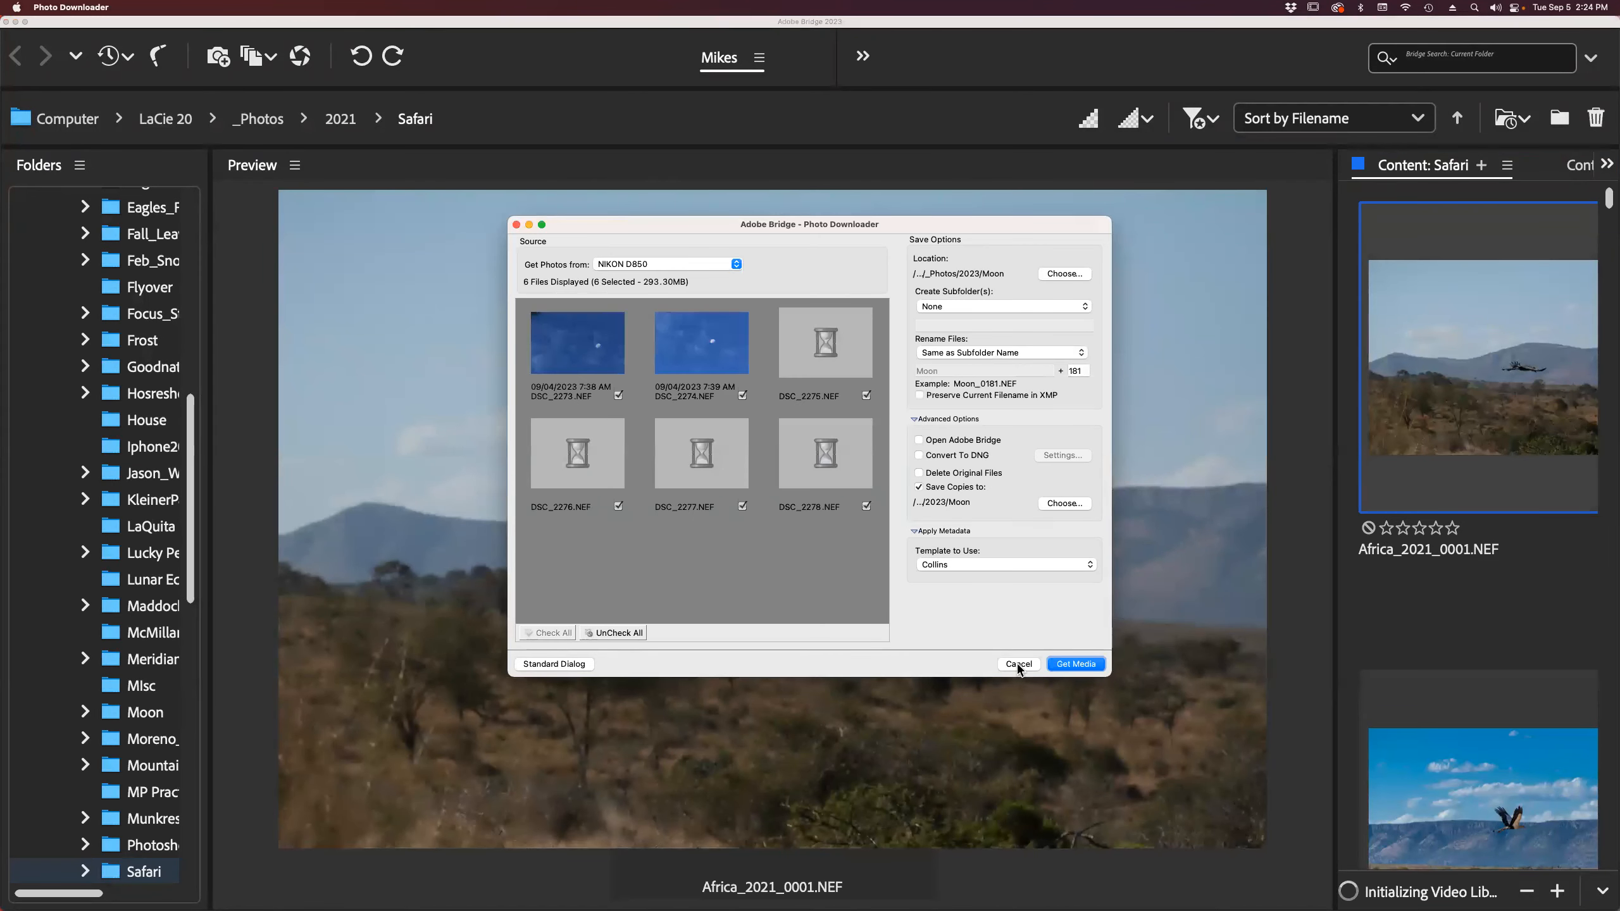
{"action": "left_click", "coordinate": [1019, 664]}
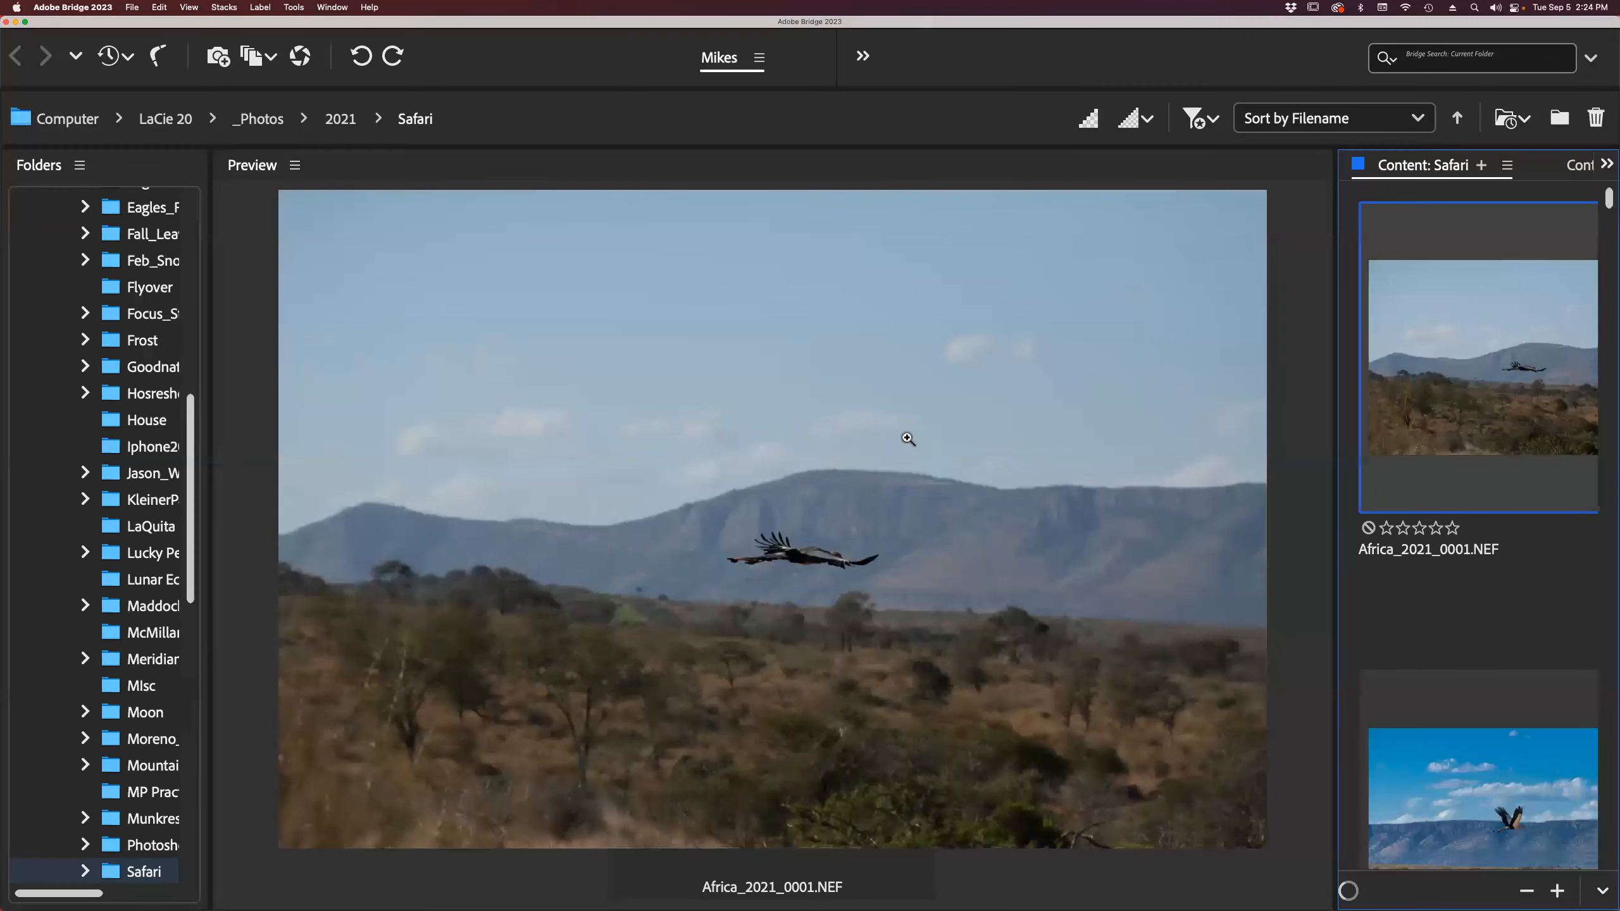
Set the interface scaling to one notch above Small and apply the preferences.
{"action": "key", "text": "super+k"}
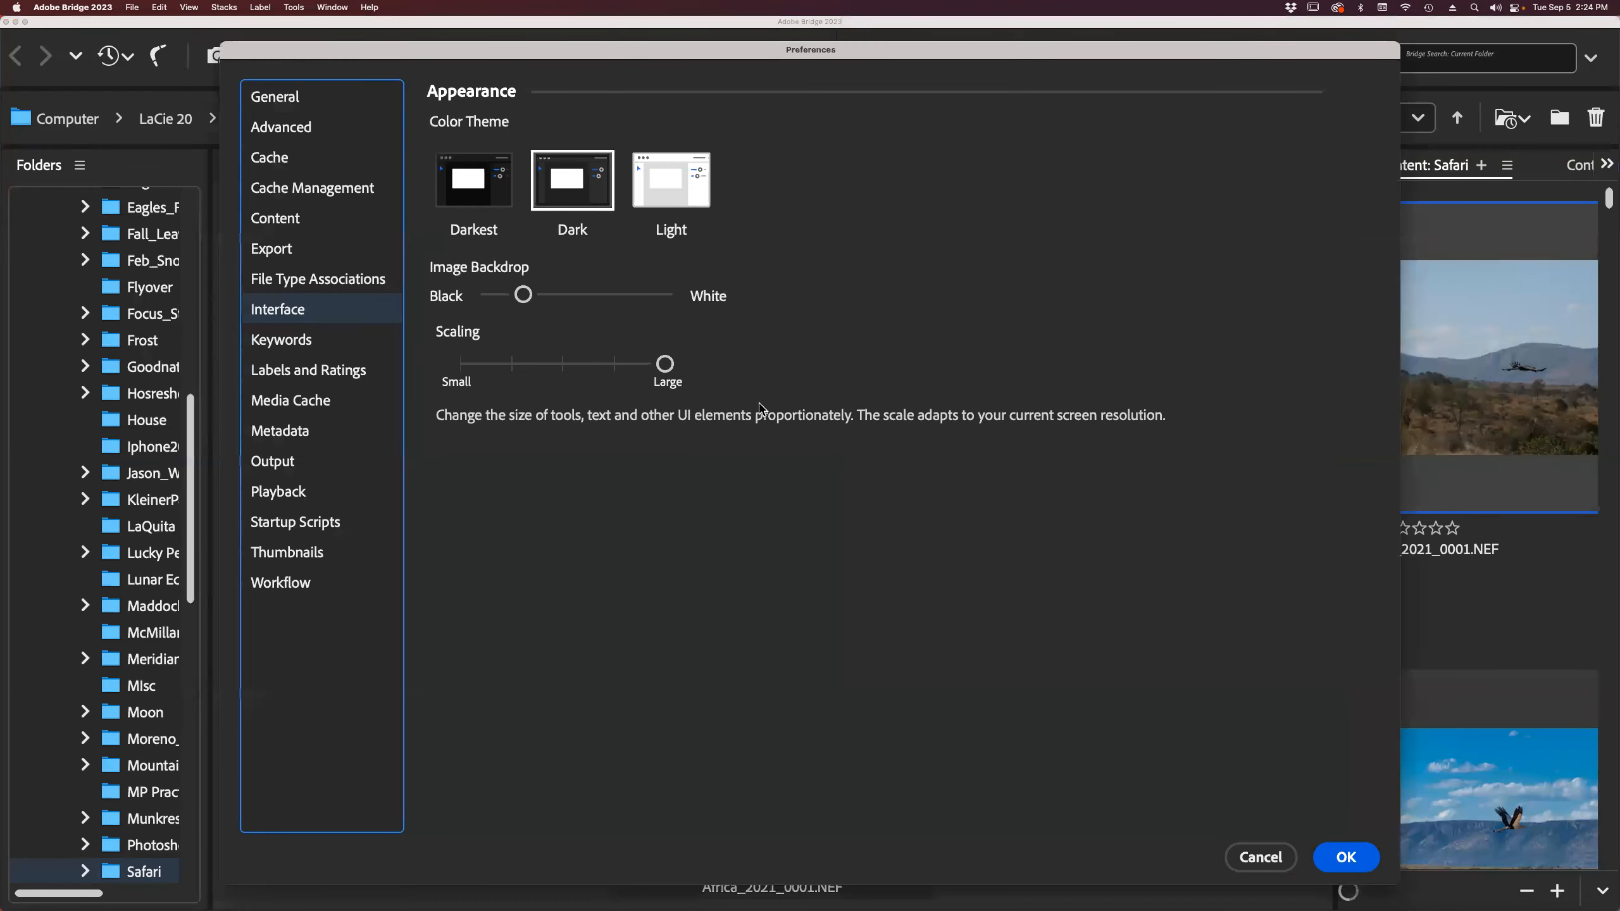
{"action": "left_click", "coordinate": [512, 364]}
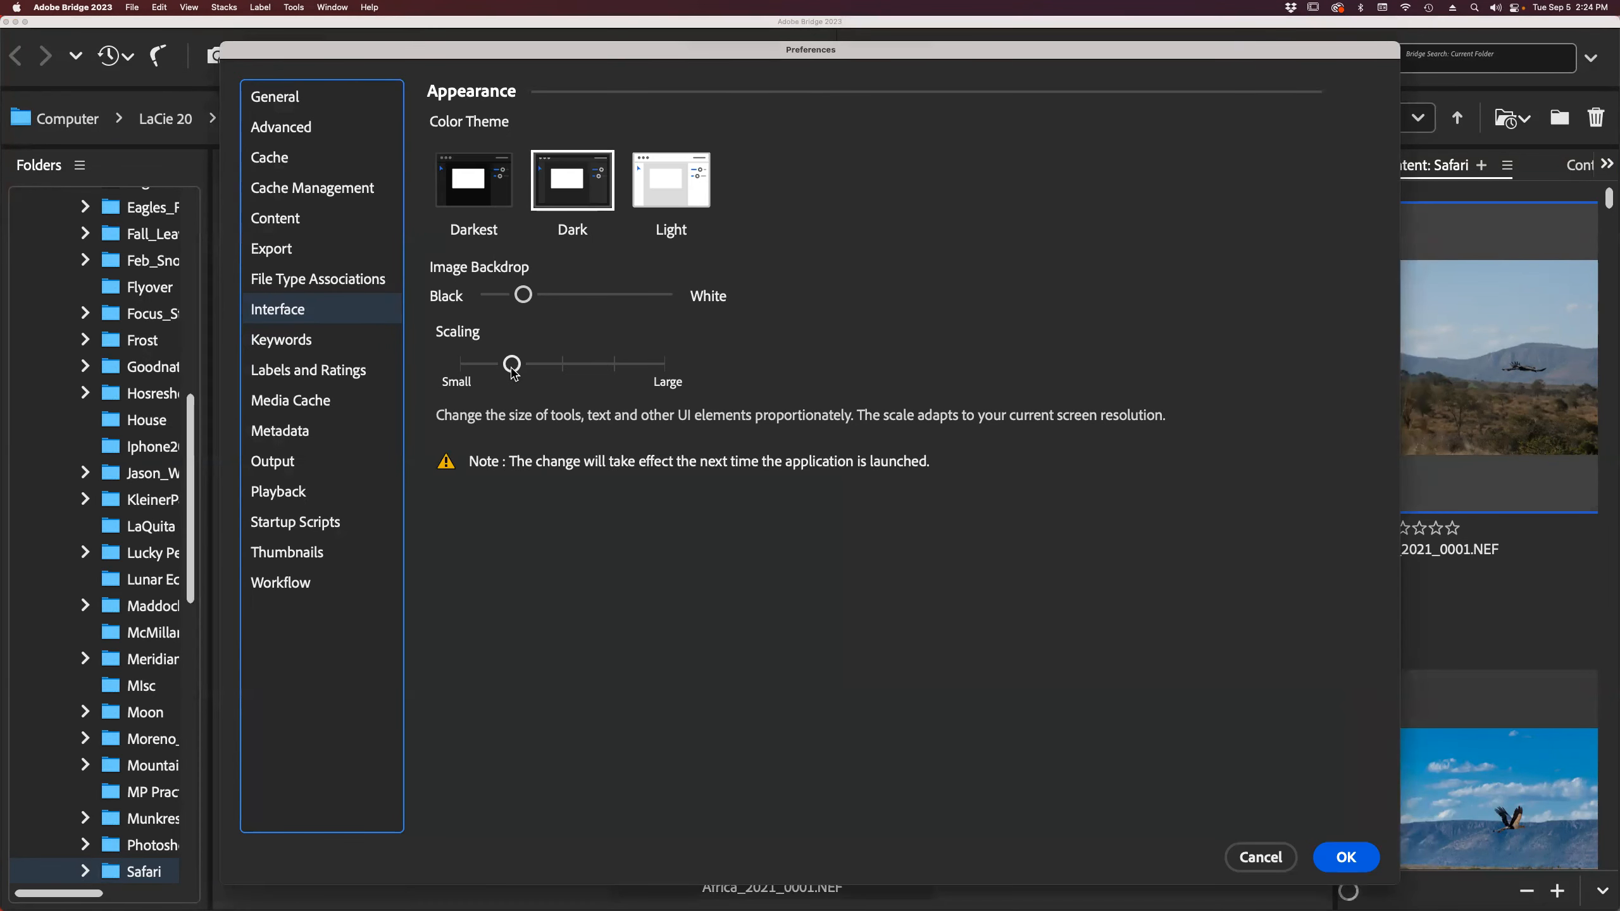
{"action": "left_click", "coordinate": [1345, 857]}
Restart Adobe Bridge to load the reduced scaling and dismiss the Photo Downloader.
{"action": "key", "text": "super+q"}
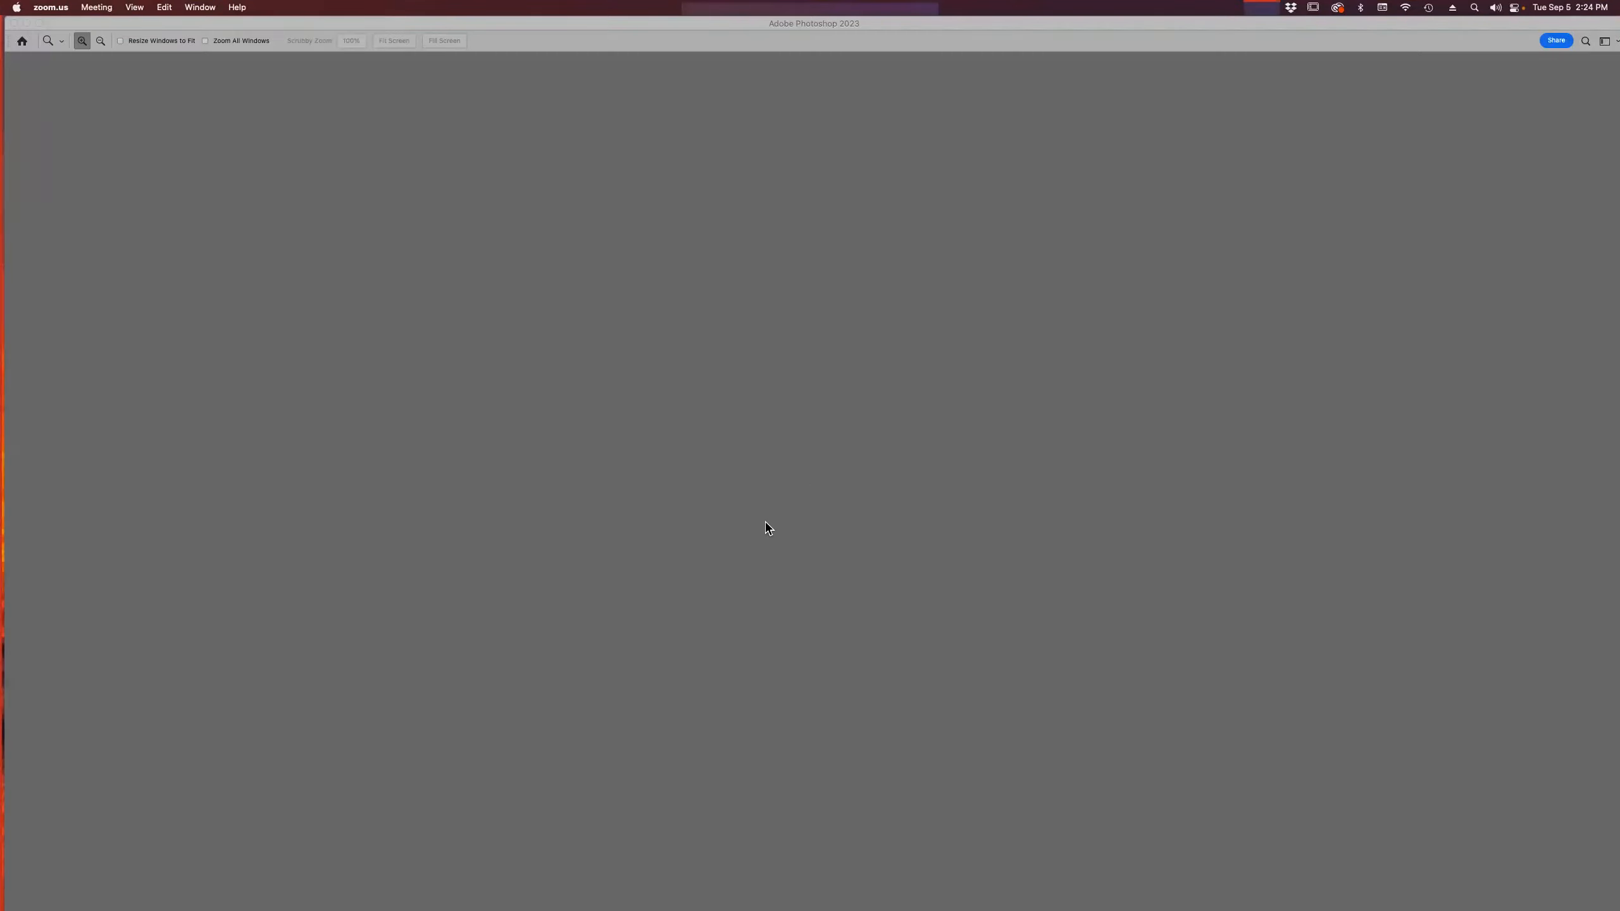
{"action": "mouse_move", "coordinate": [865, 901]}
{"action": "left_click", "coordinate": [736, 884]}
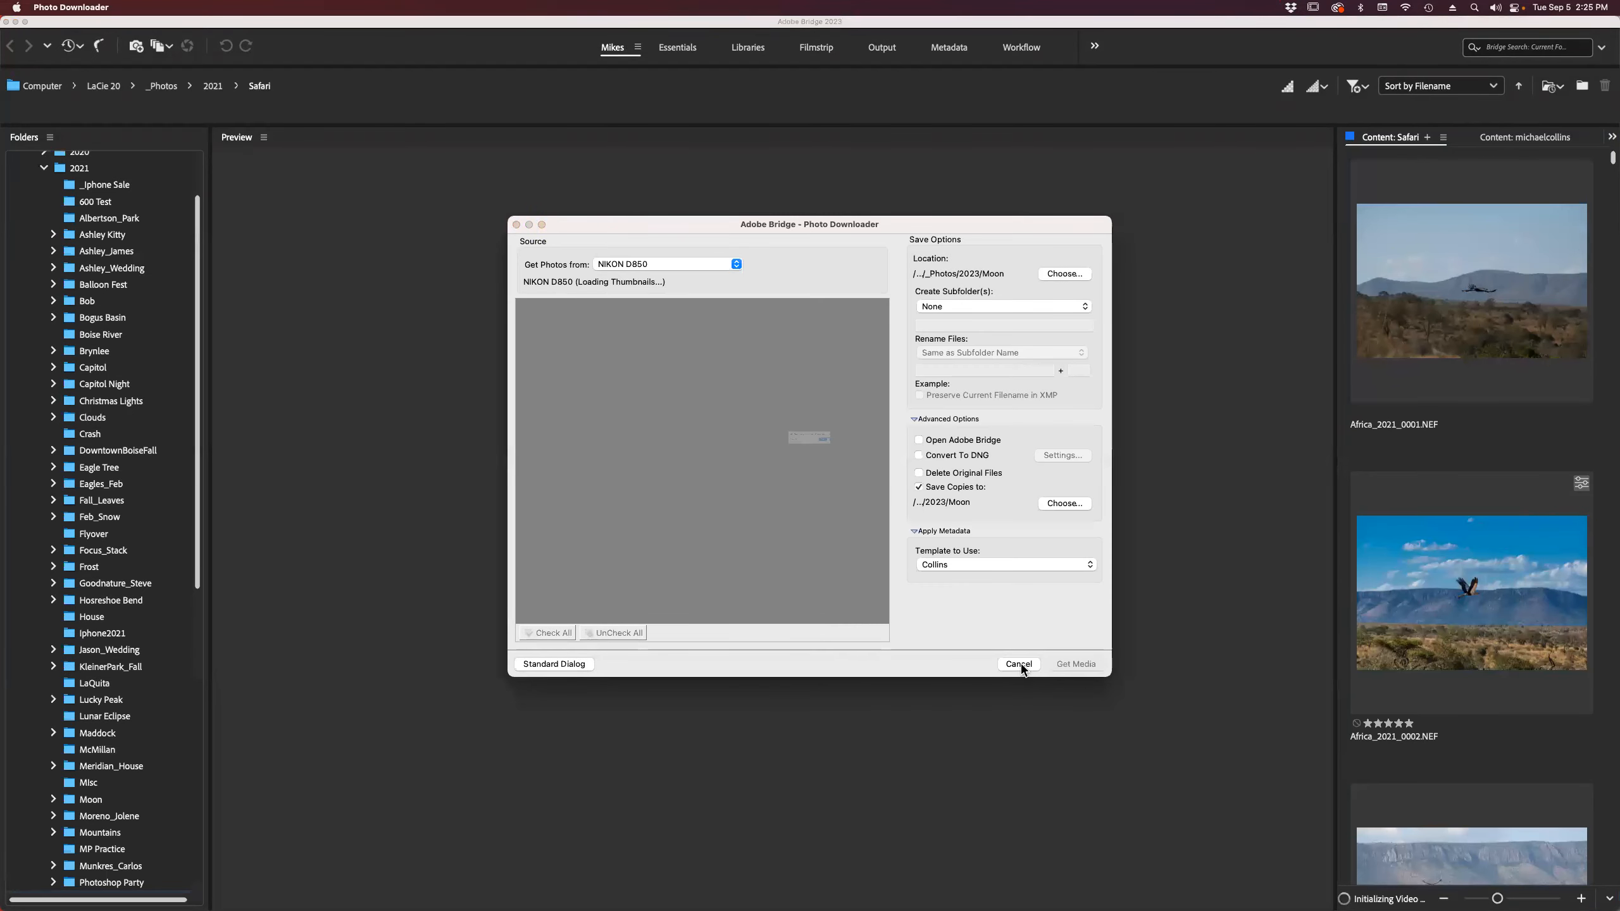
{"action": "left_click", "coordinate": [1019, 665]}
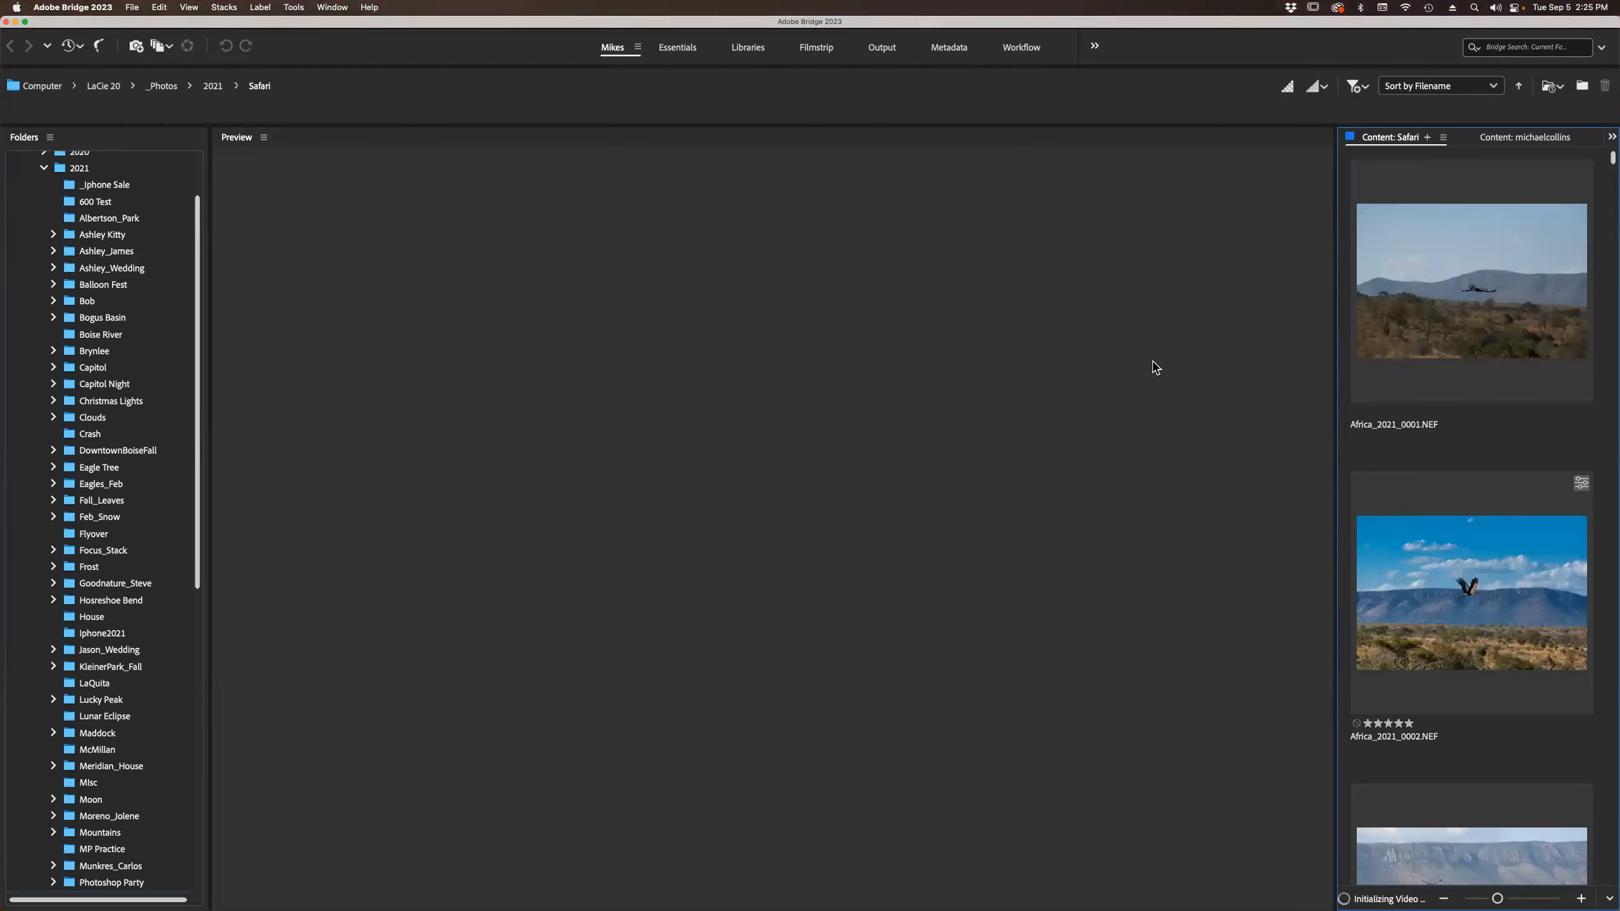
{"action": "key", "text": "super+Tab"}
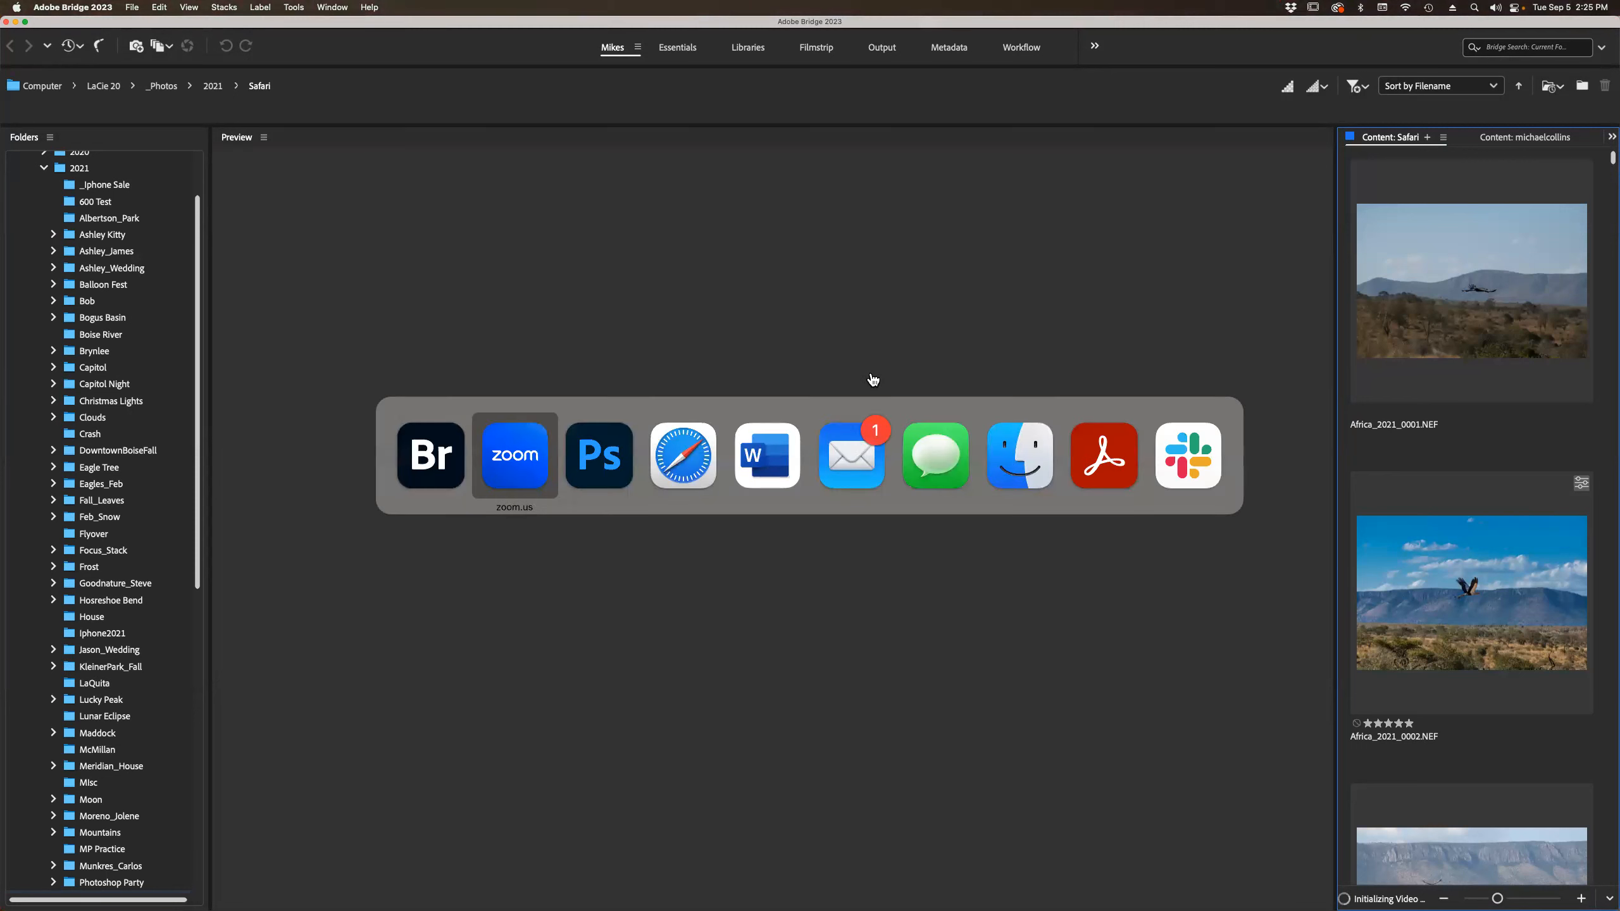
{"action": "key", "text": "super+shift+Tab"}
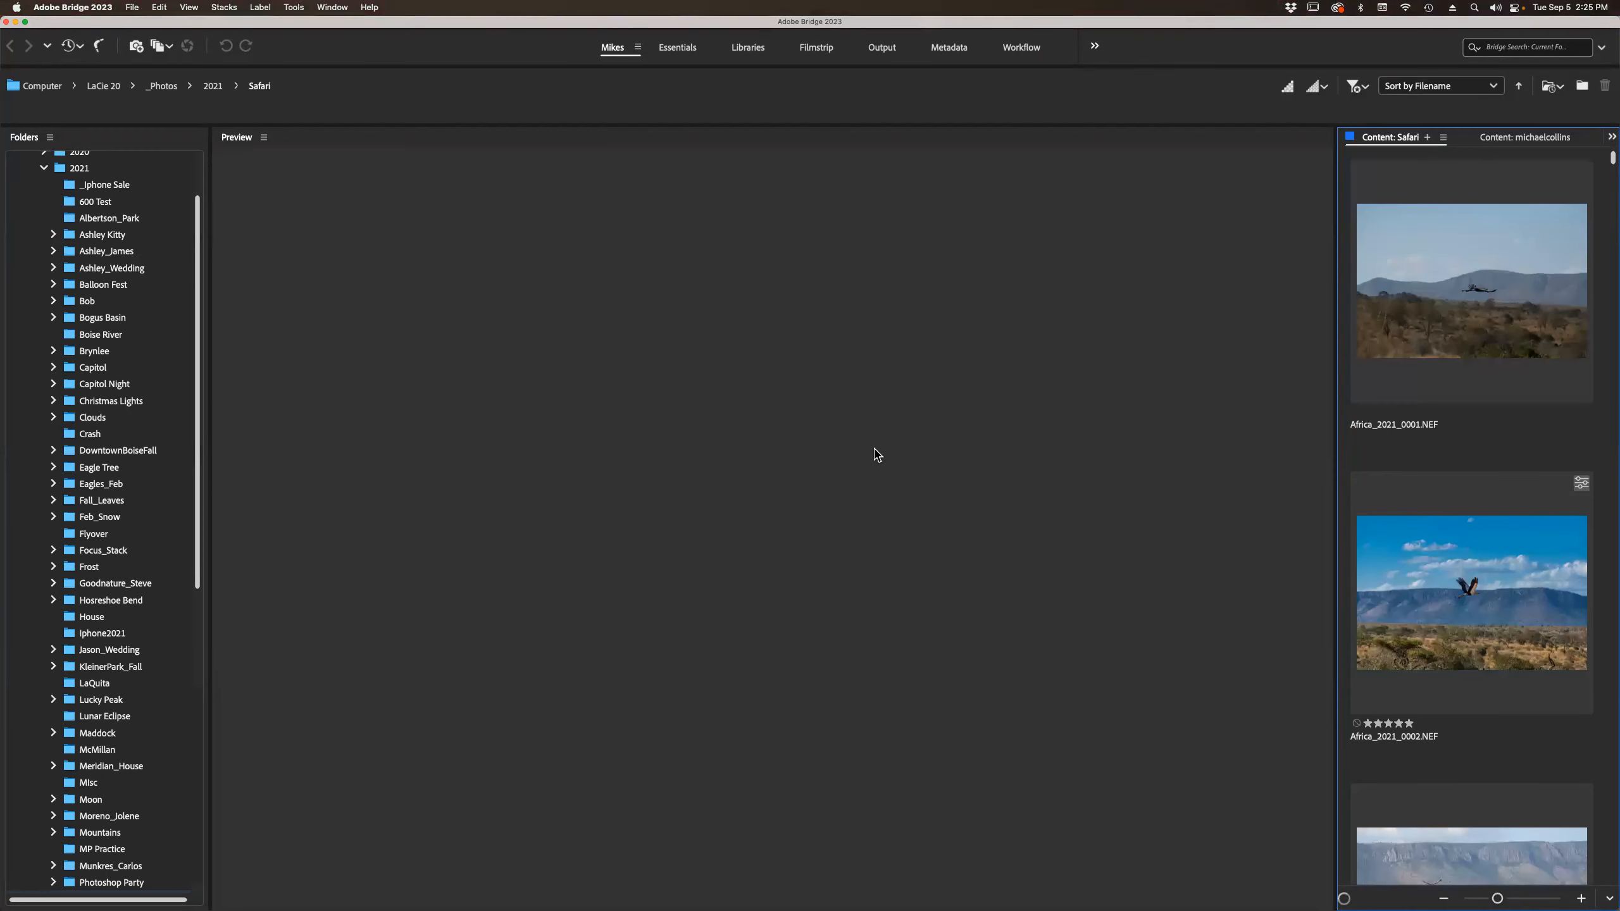
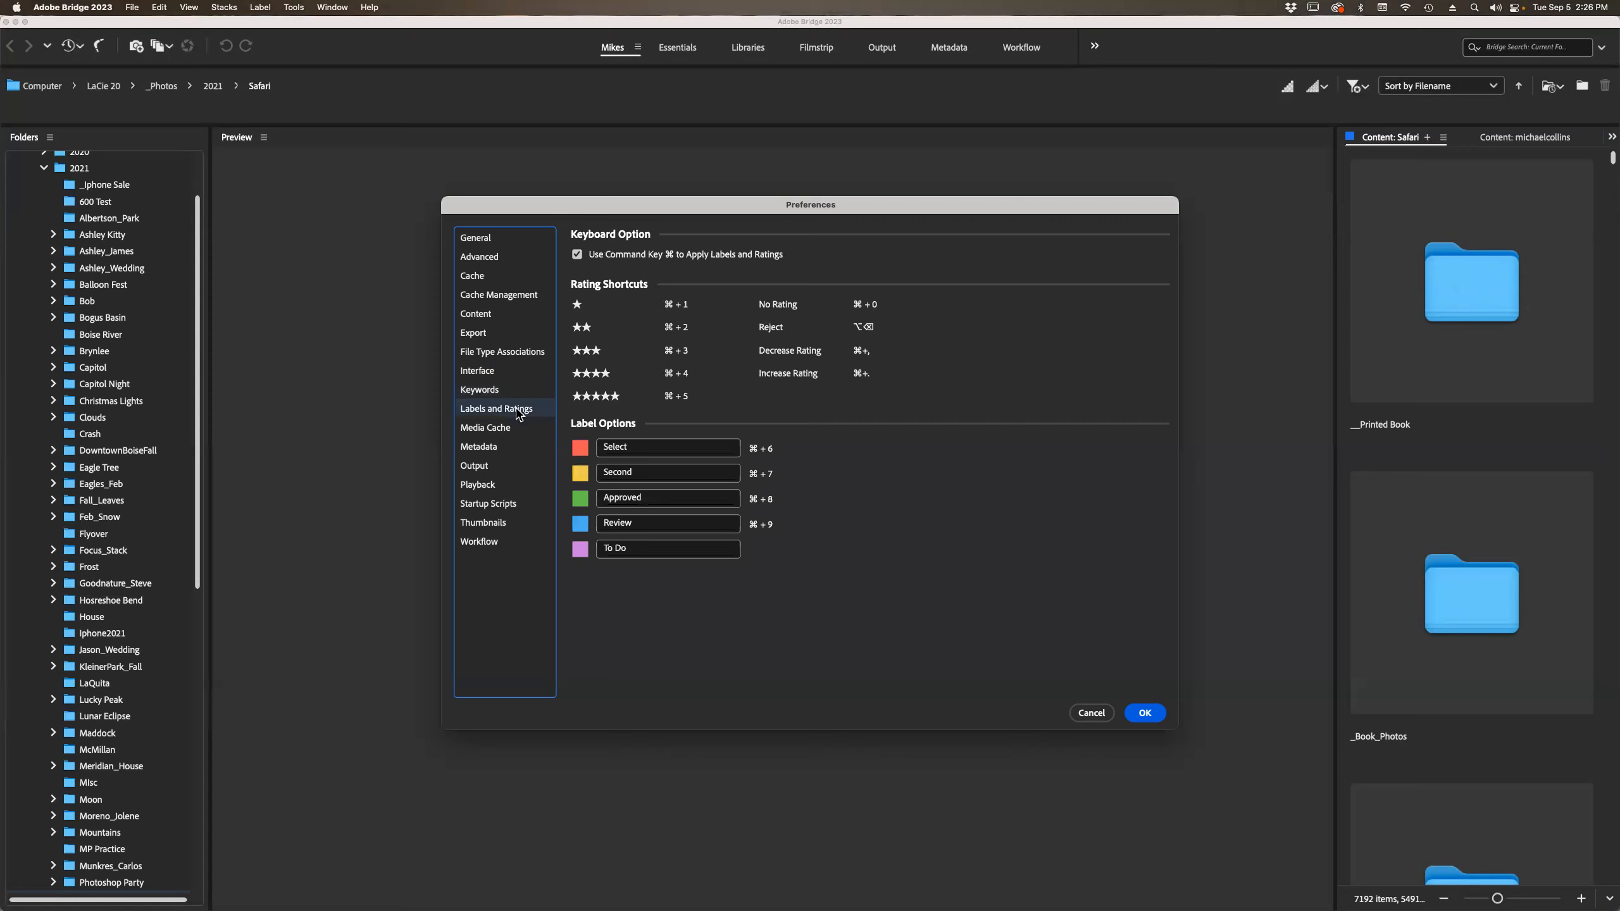
Cancel the preferences and sort the contents of the Safari folder by rating.
{"action": "left_click", "coordinate": [1098, 710]}
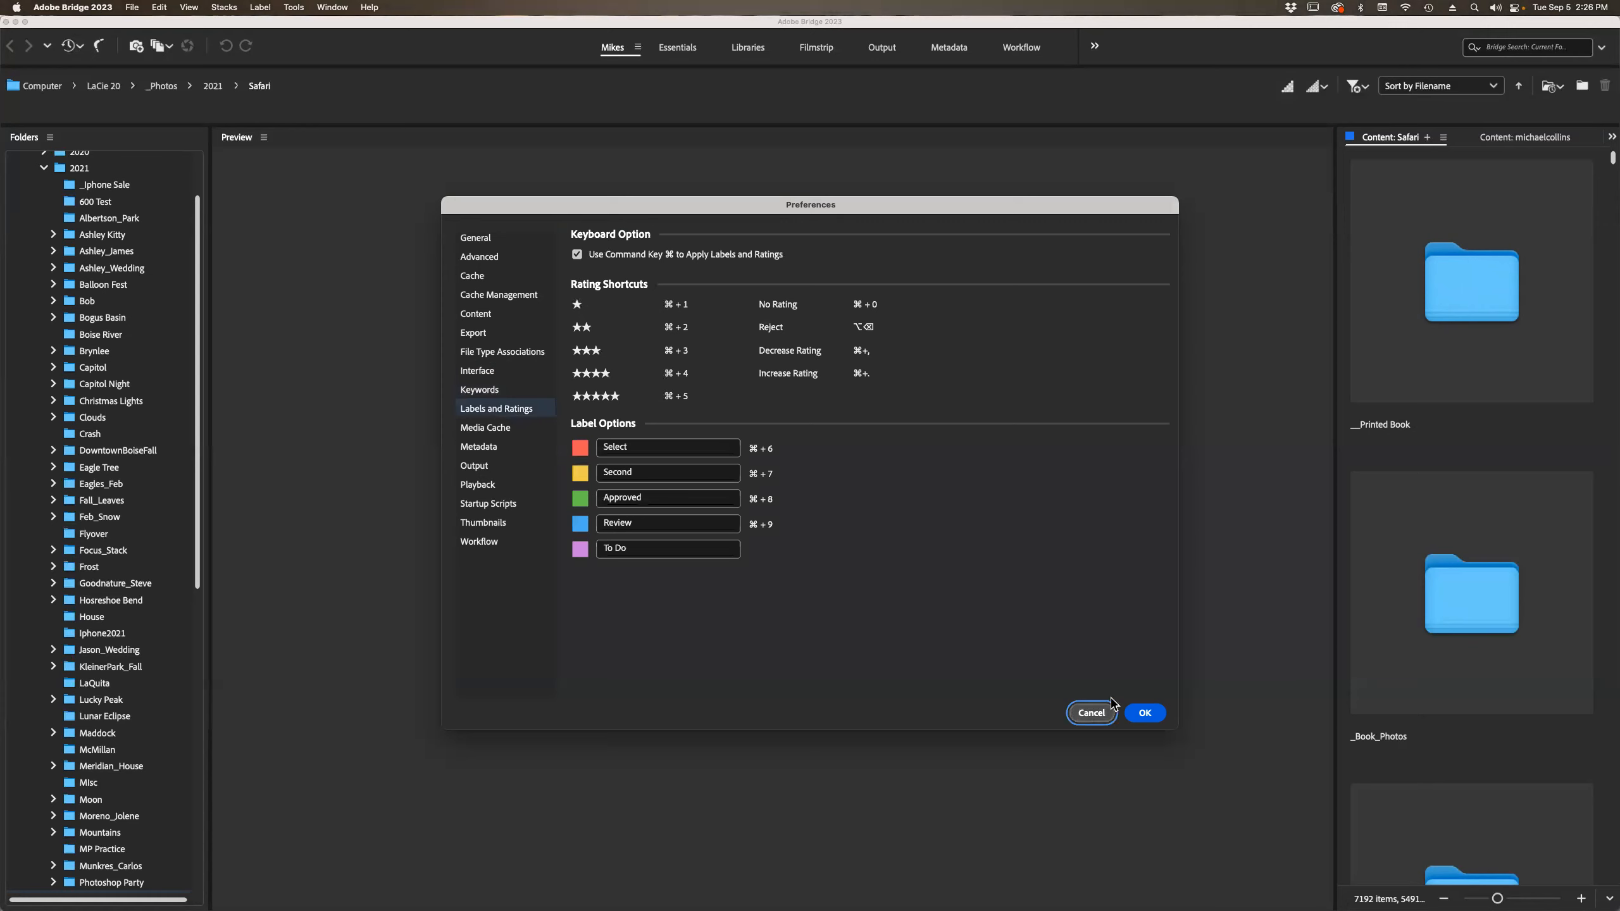
{"action": "left_click", "coordinate": [1483, 270]}
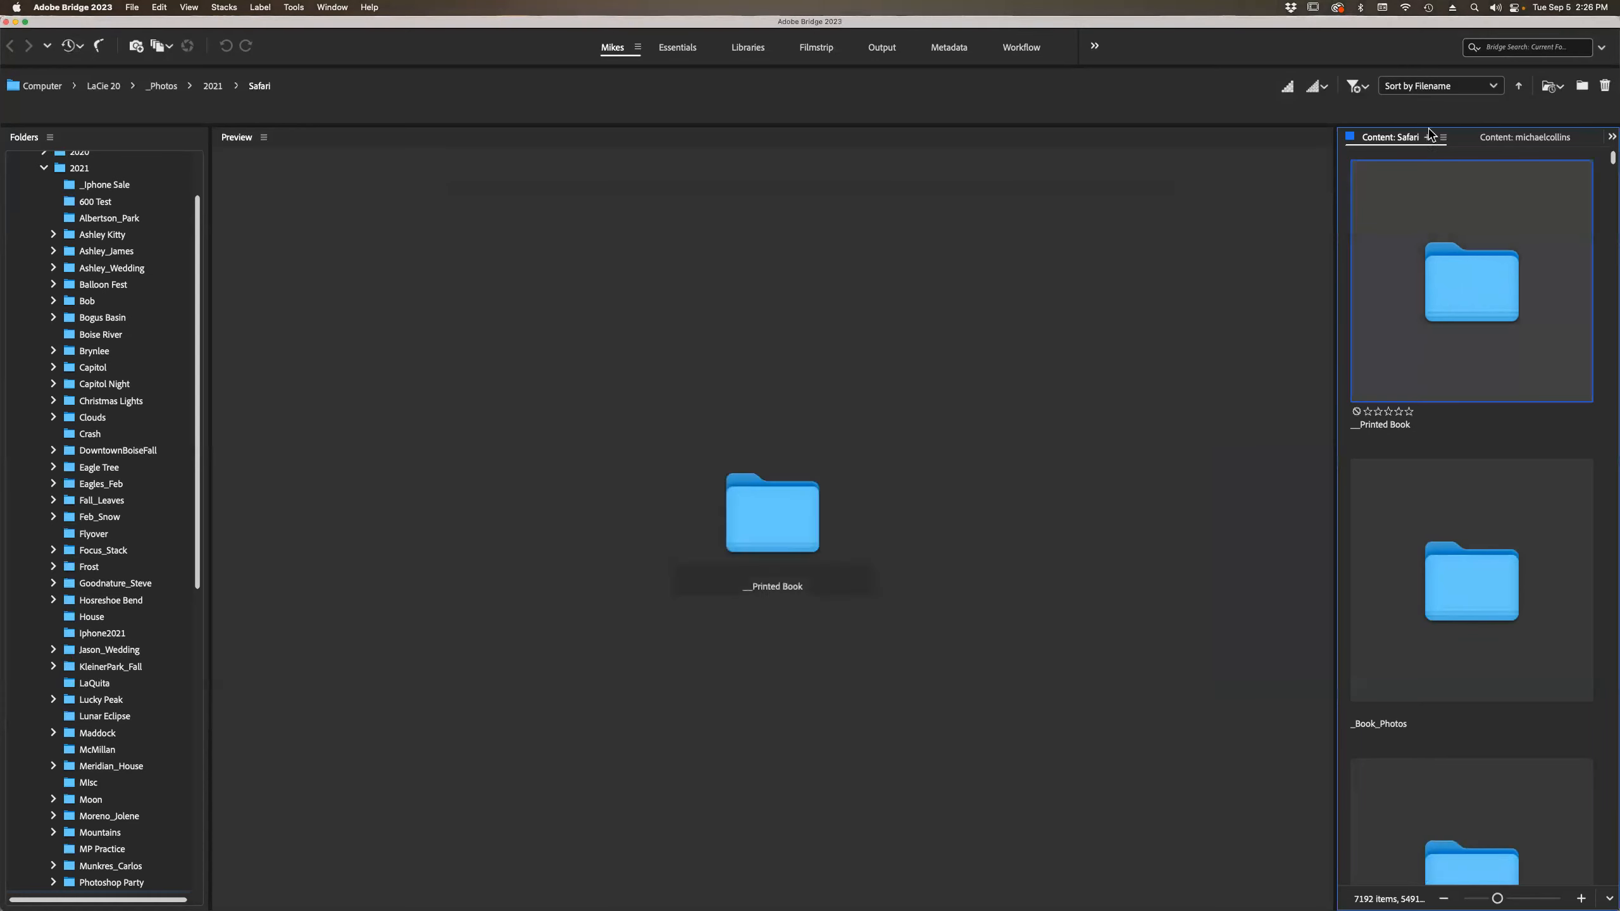
{"action": "left_click", "coordinate": [1424, 90]}
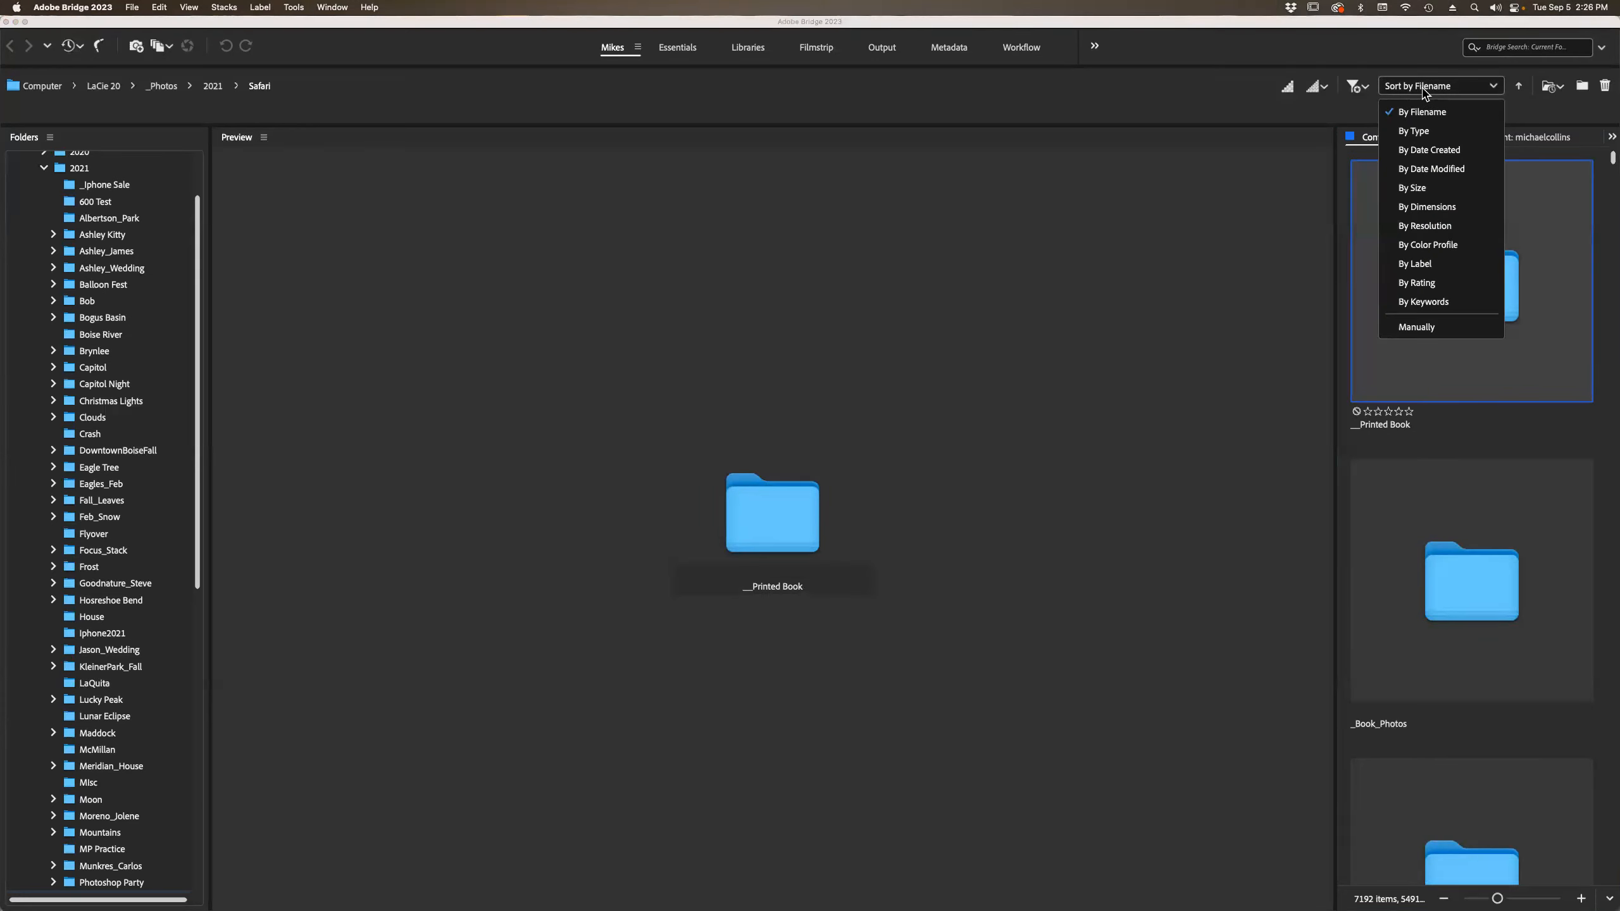
{"action": "left_click", "coordinate": [1424, 284]}
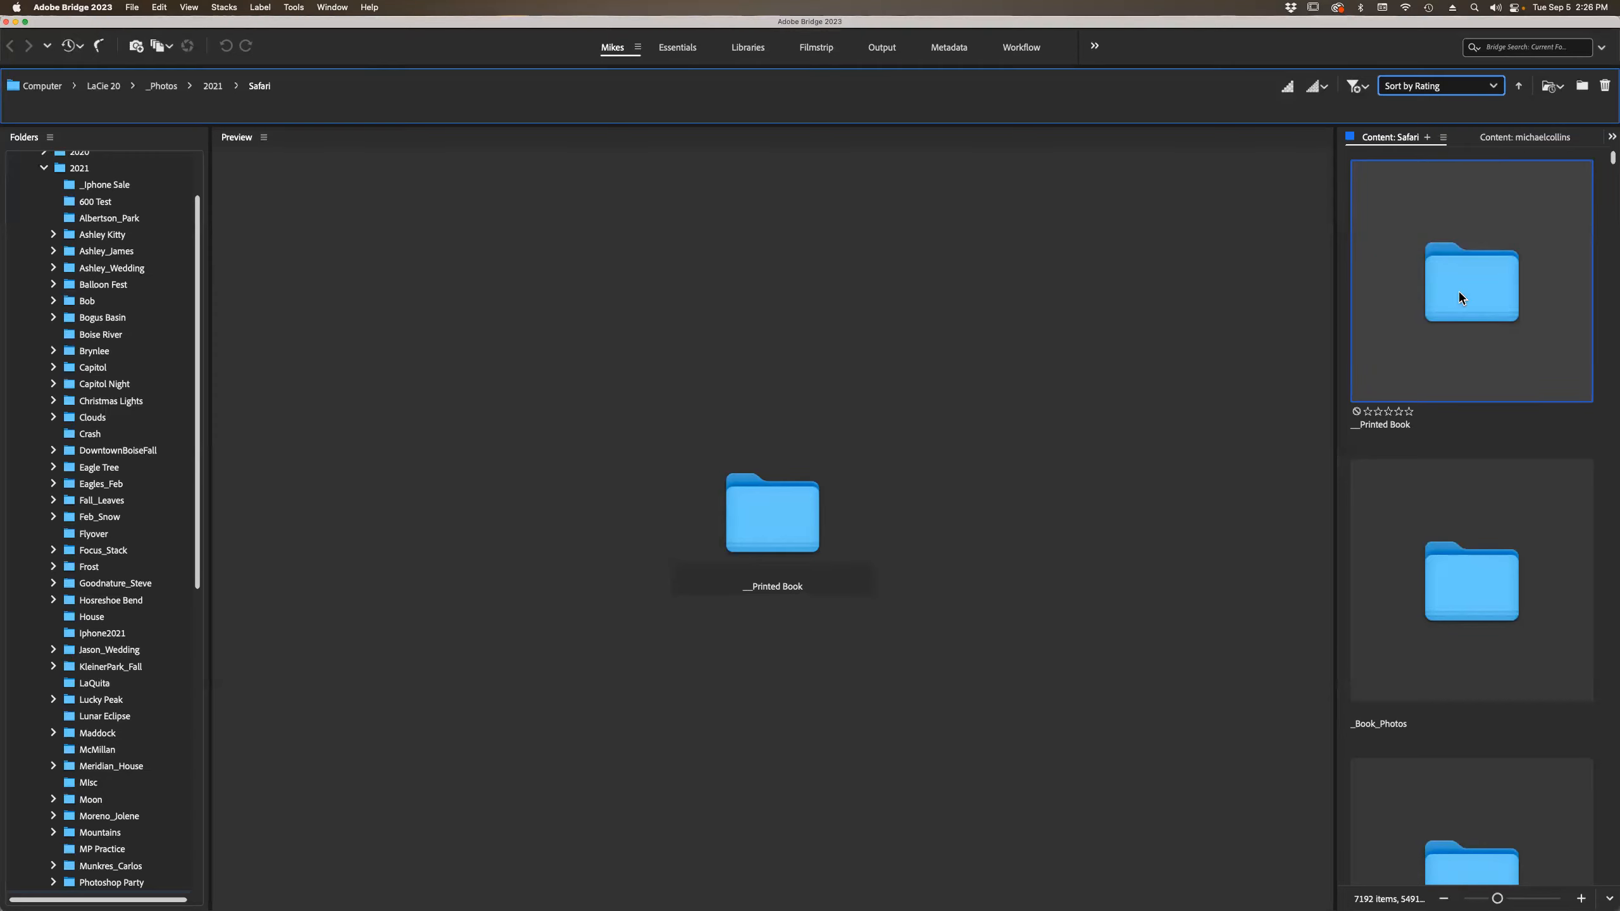
{"action": "scroll", "coordinate": [1455, 275], "scroll_direction": "down", "scroll_amount": 8}
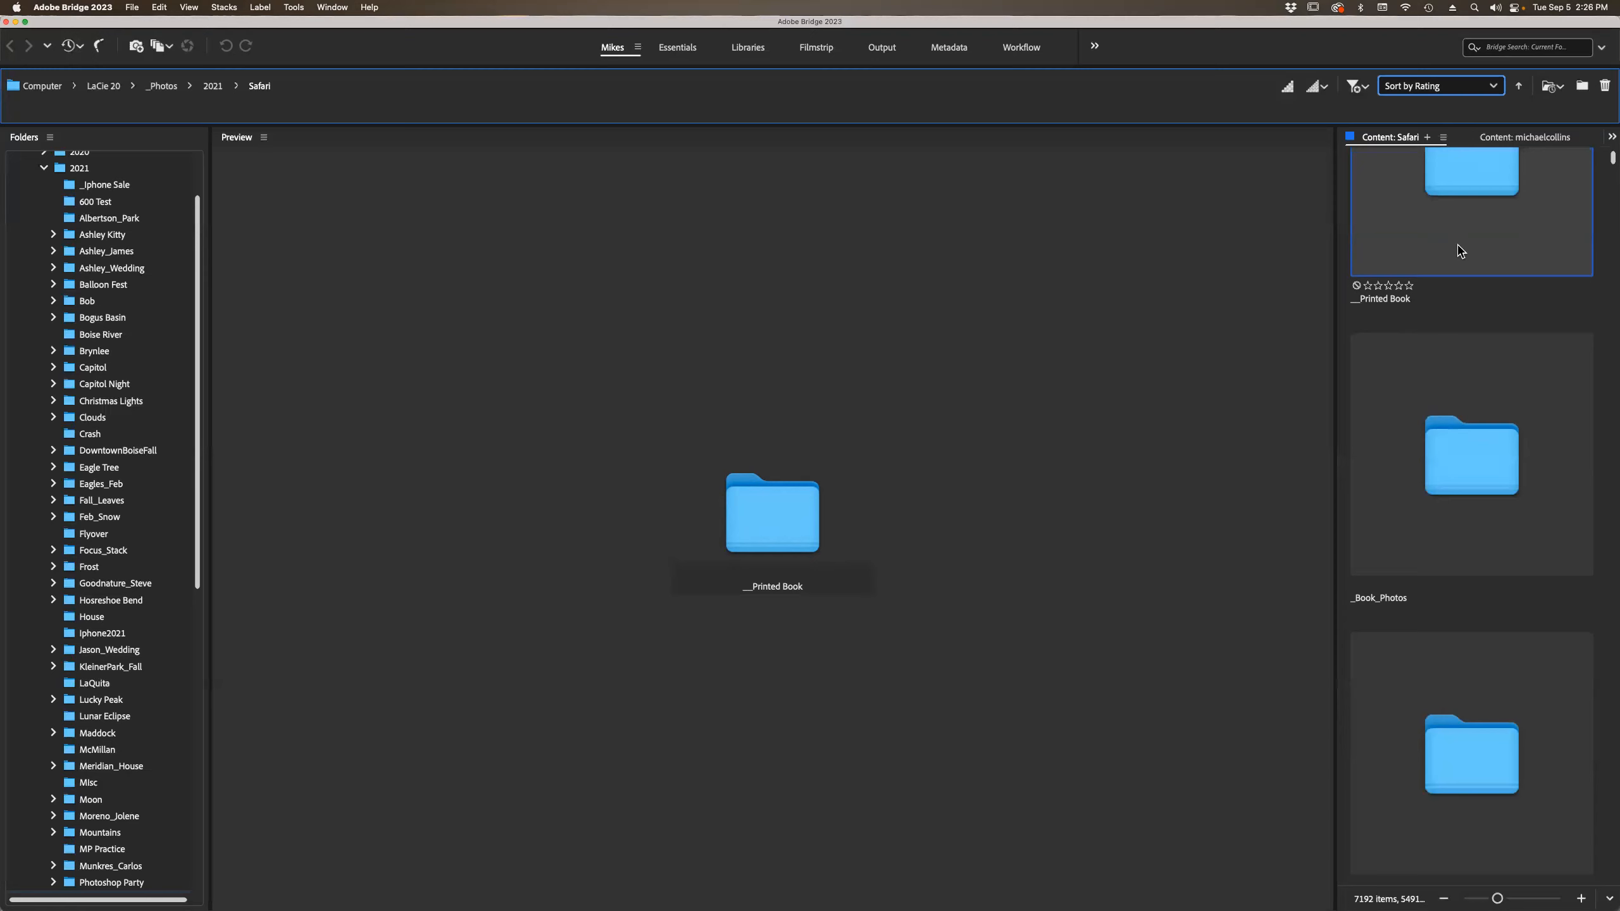
{"action": "scroll", "coordinate": [1459, 269], "scroll_direction": "down", "scroll_amount": 12}
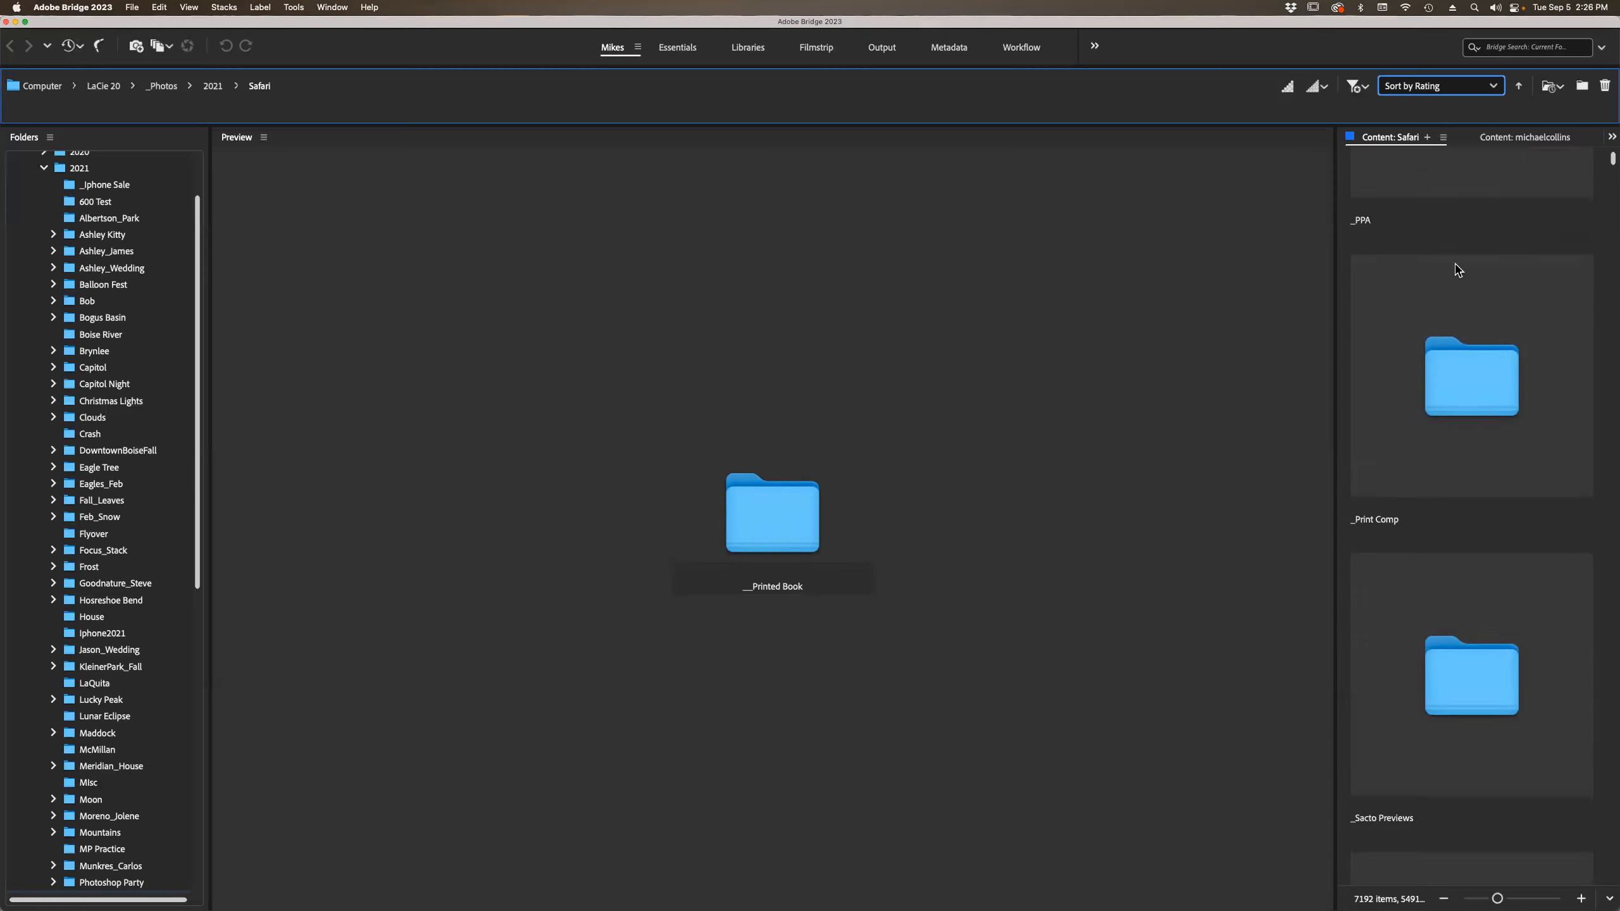
{"action": "scroll", "coordinate": [1457, 255], "scroll_direction": "up", "scroll_amount": 5}
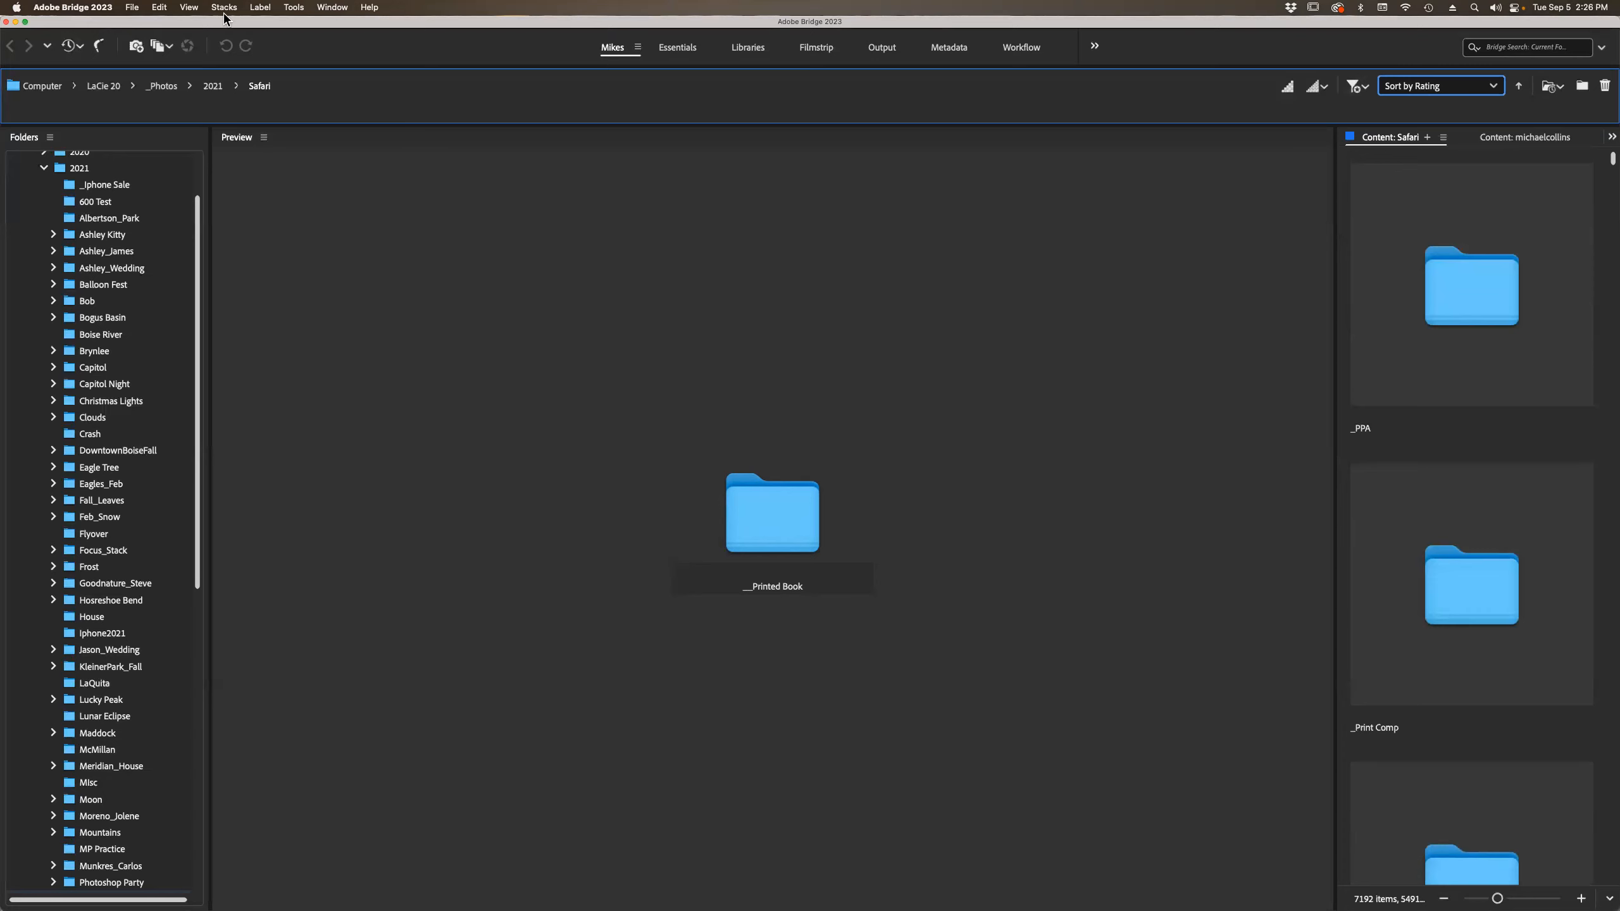
Choose sorting by rating once more for the Safari folder and reverse the sort to descending order.
{"action": "left_click", "coordinate": [188, 8]}
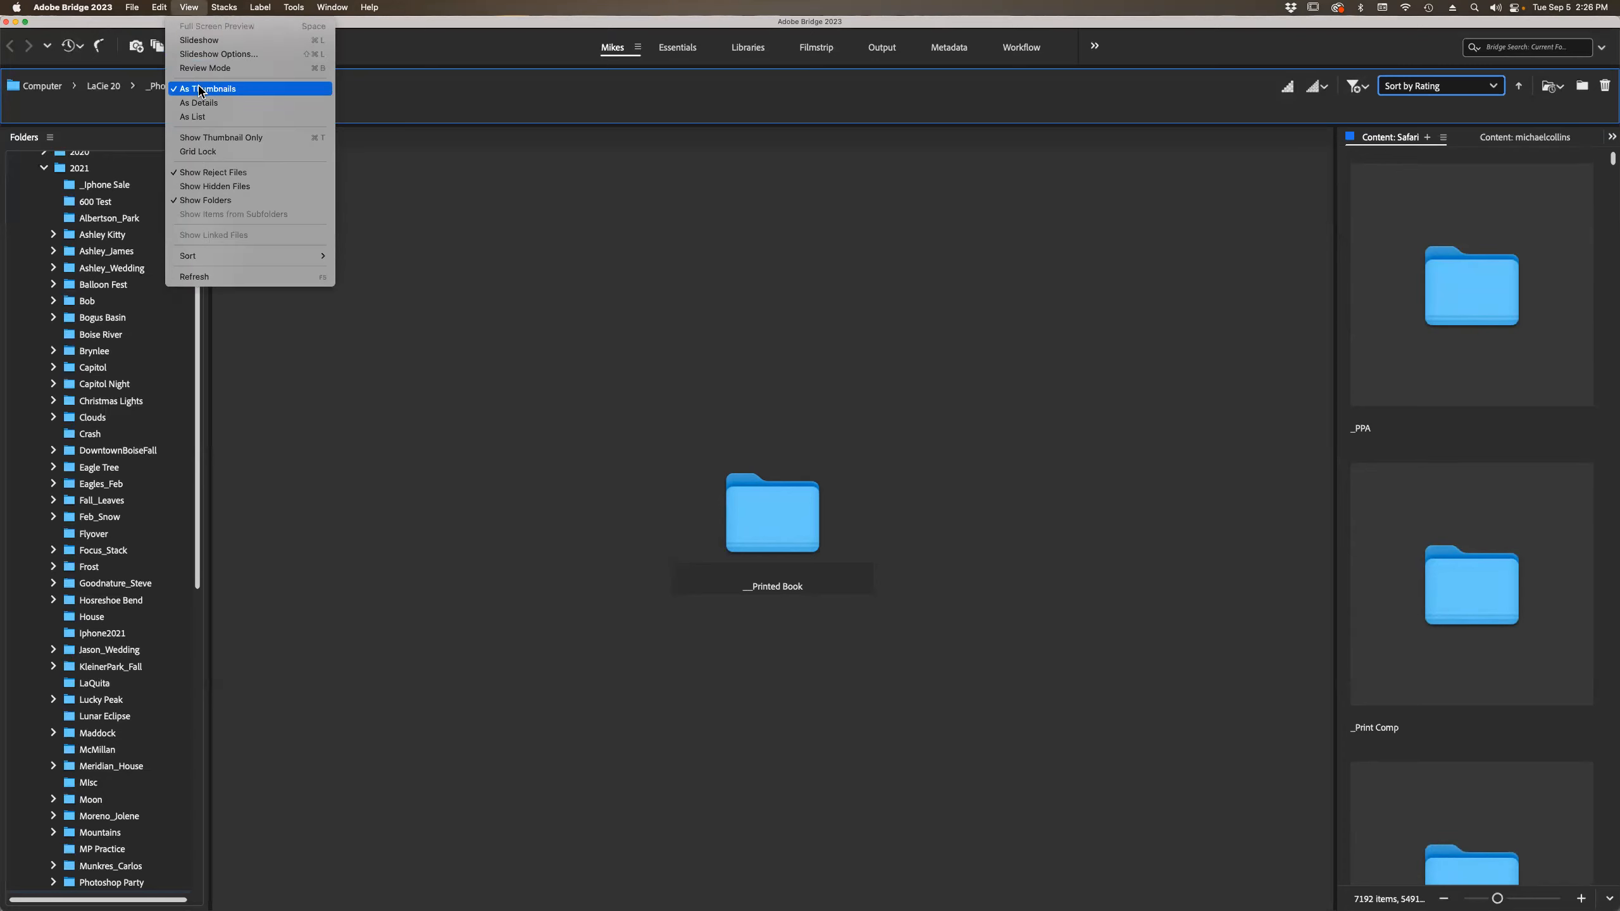
{"action": "mouse_move", "coordinate": [235, 257]}
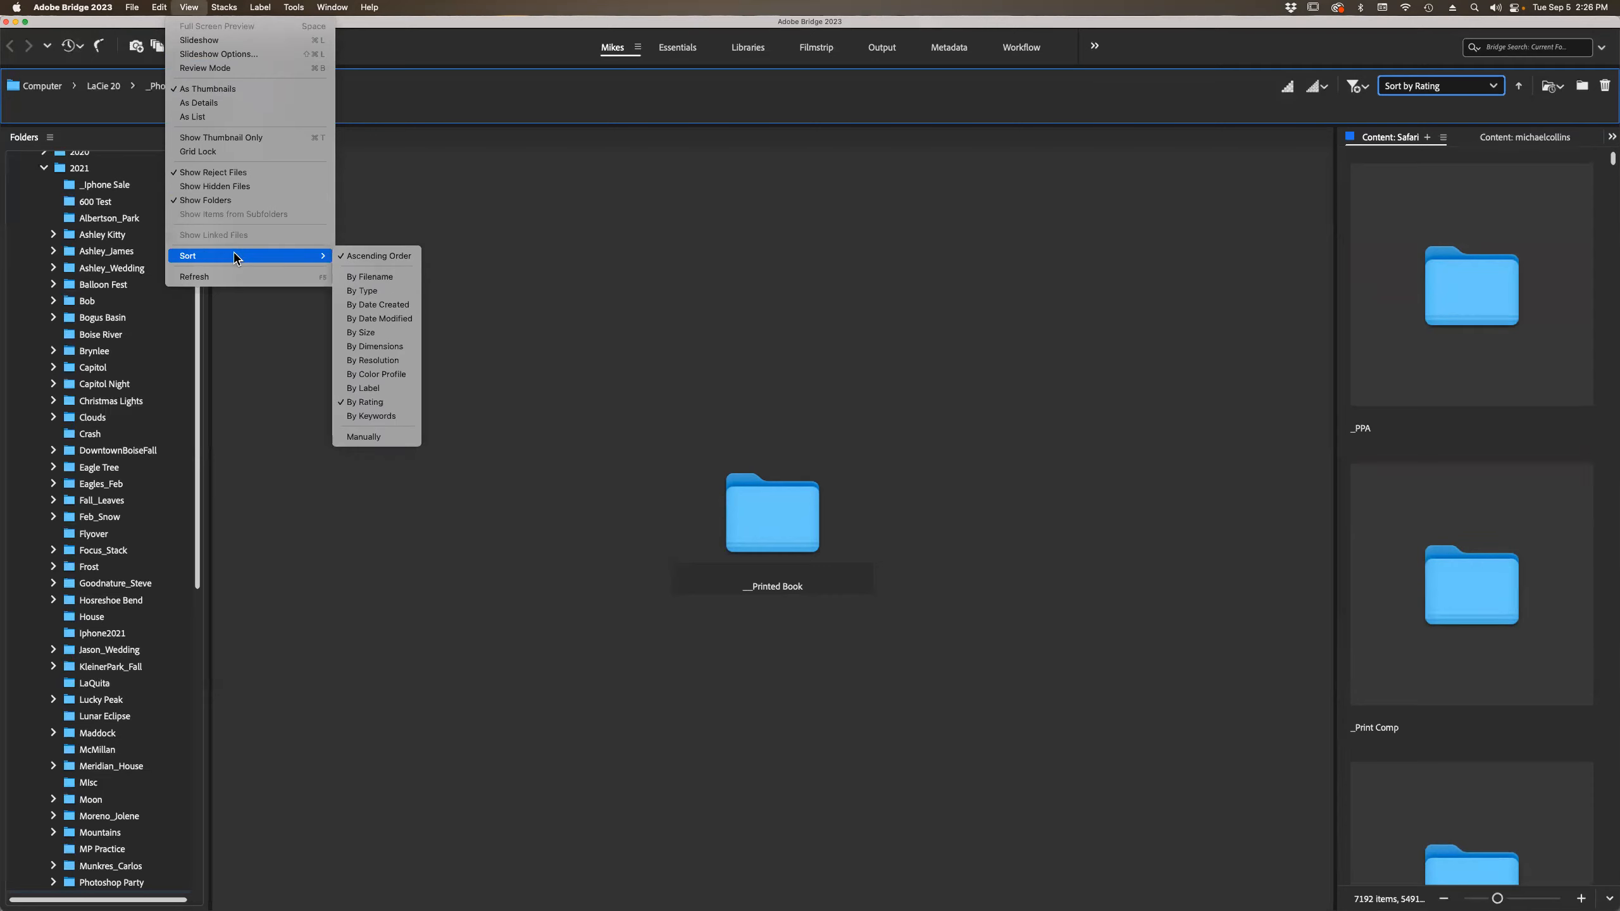
{"action": "left_click", "coordinate": [370, 403]}
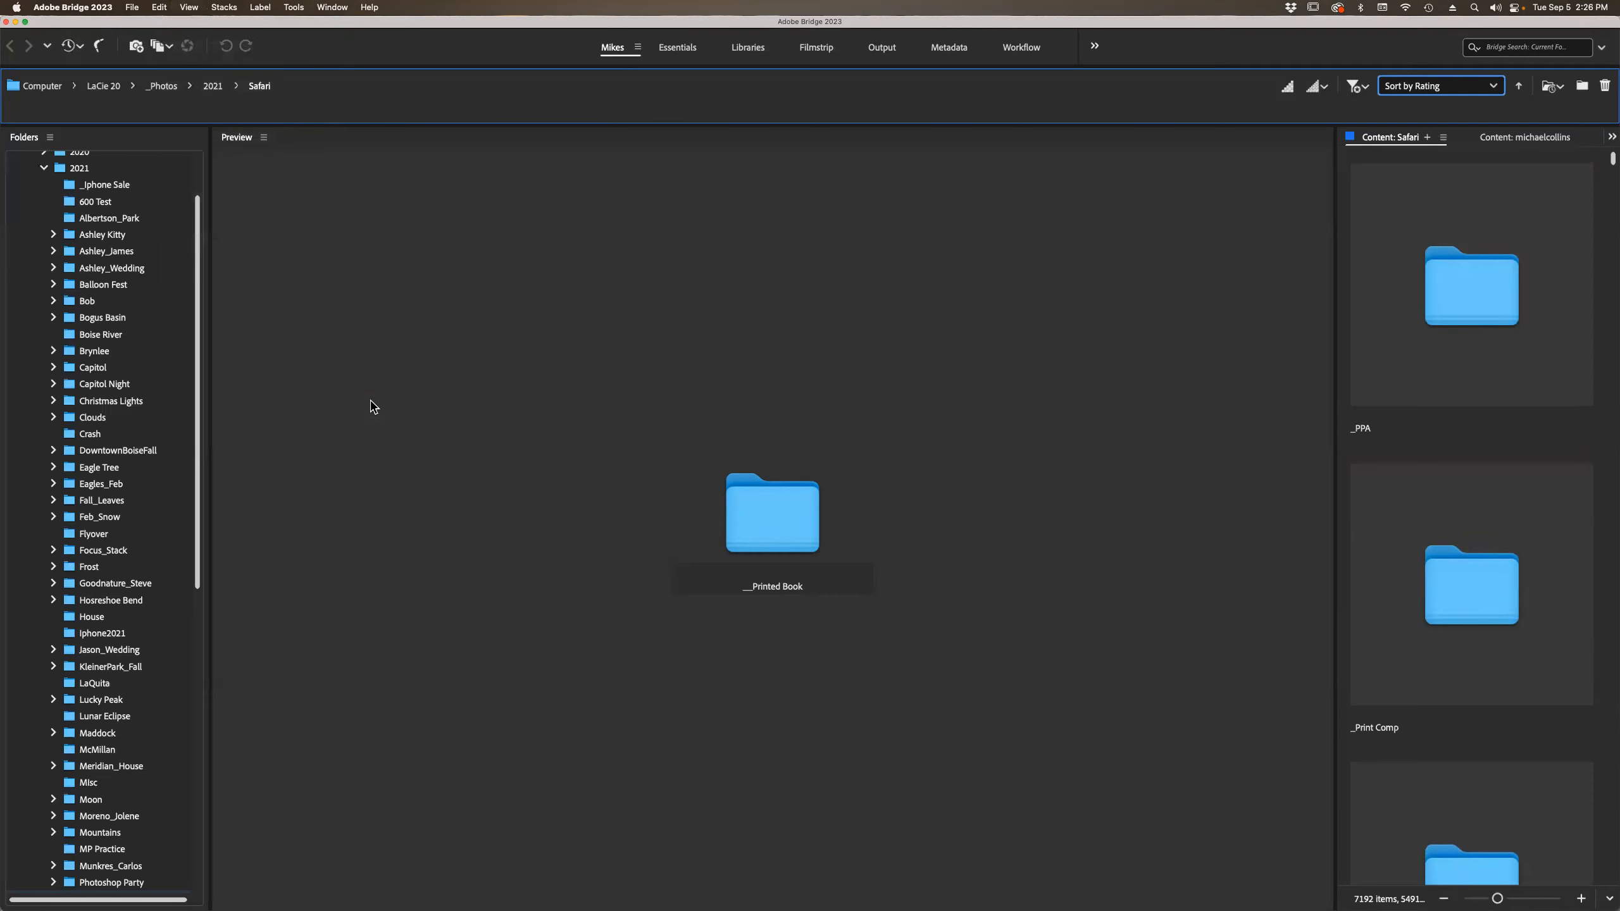
{"action": "left_click", "coordinate": [1519, 86]}
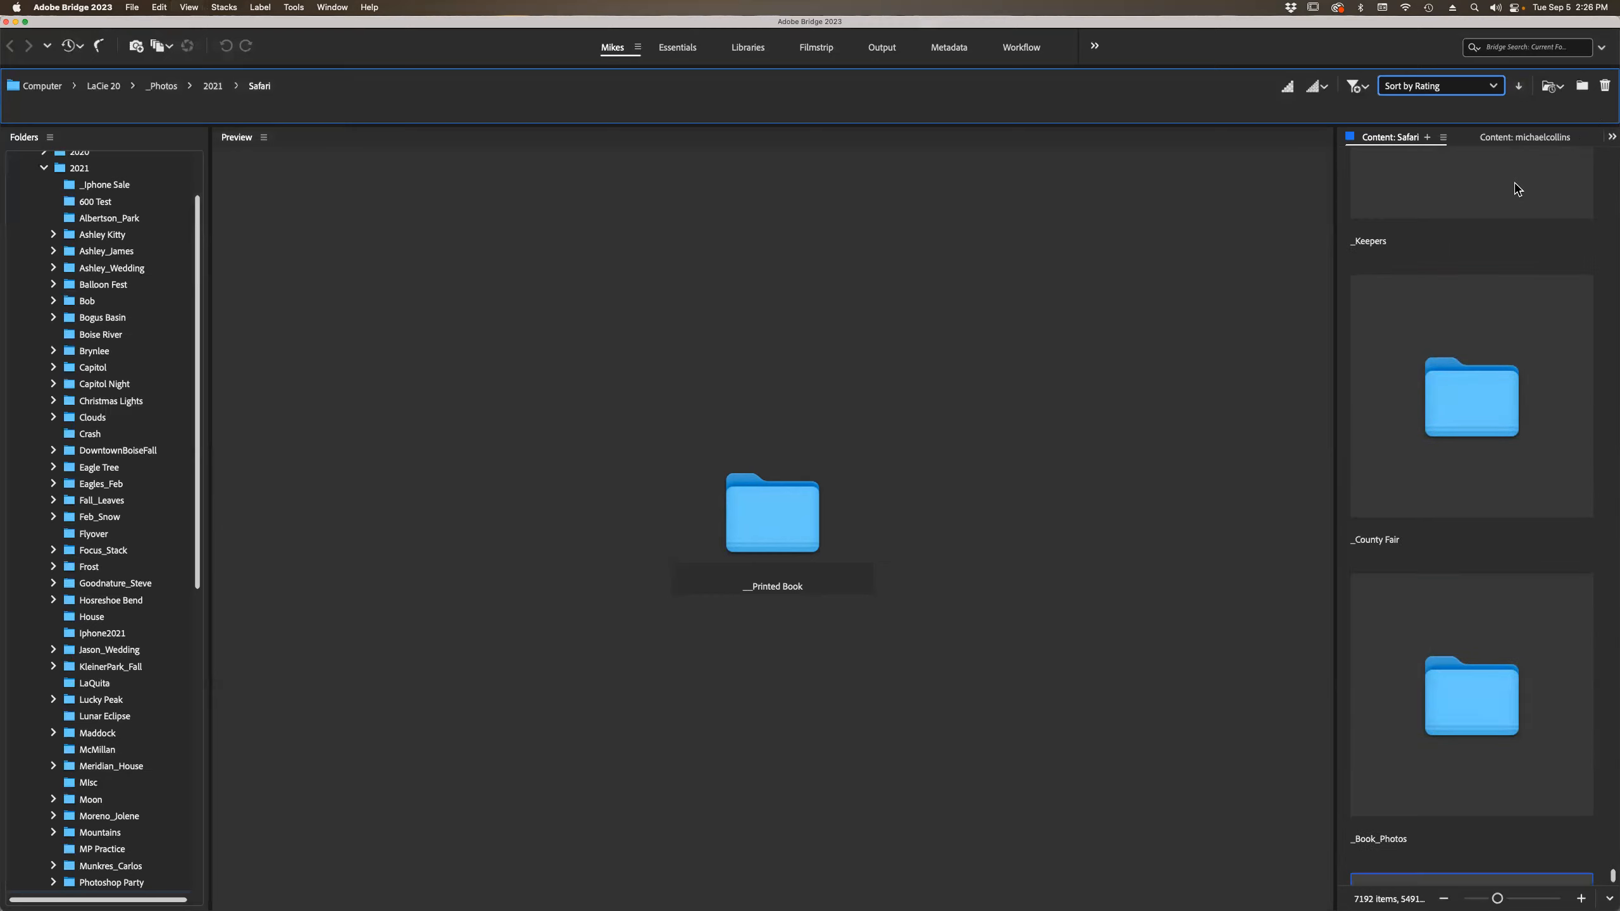
Look through the end of the descending list and preview the photo Africa_2021_0002.NEF.
{"action": "scroll", "coordinate": [1498, 290], "scroll_direction": "up", "scroll_amount": 20}
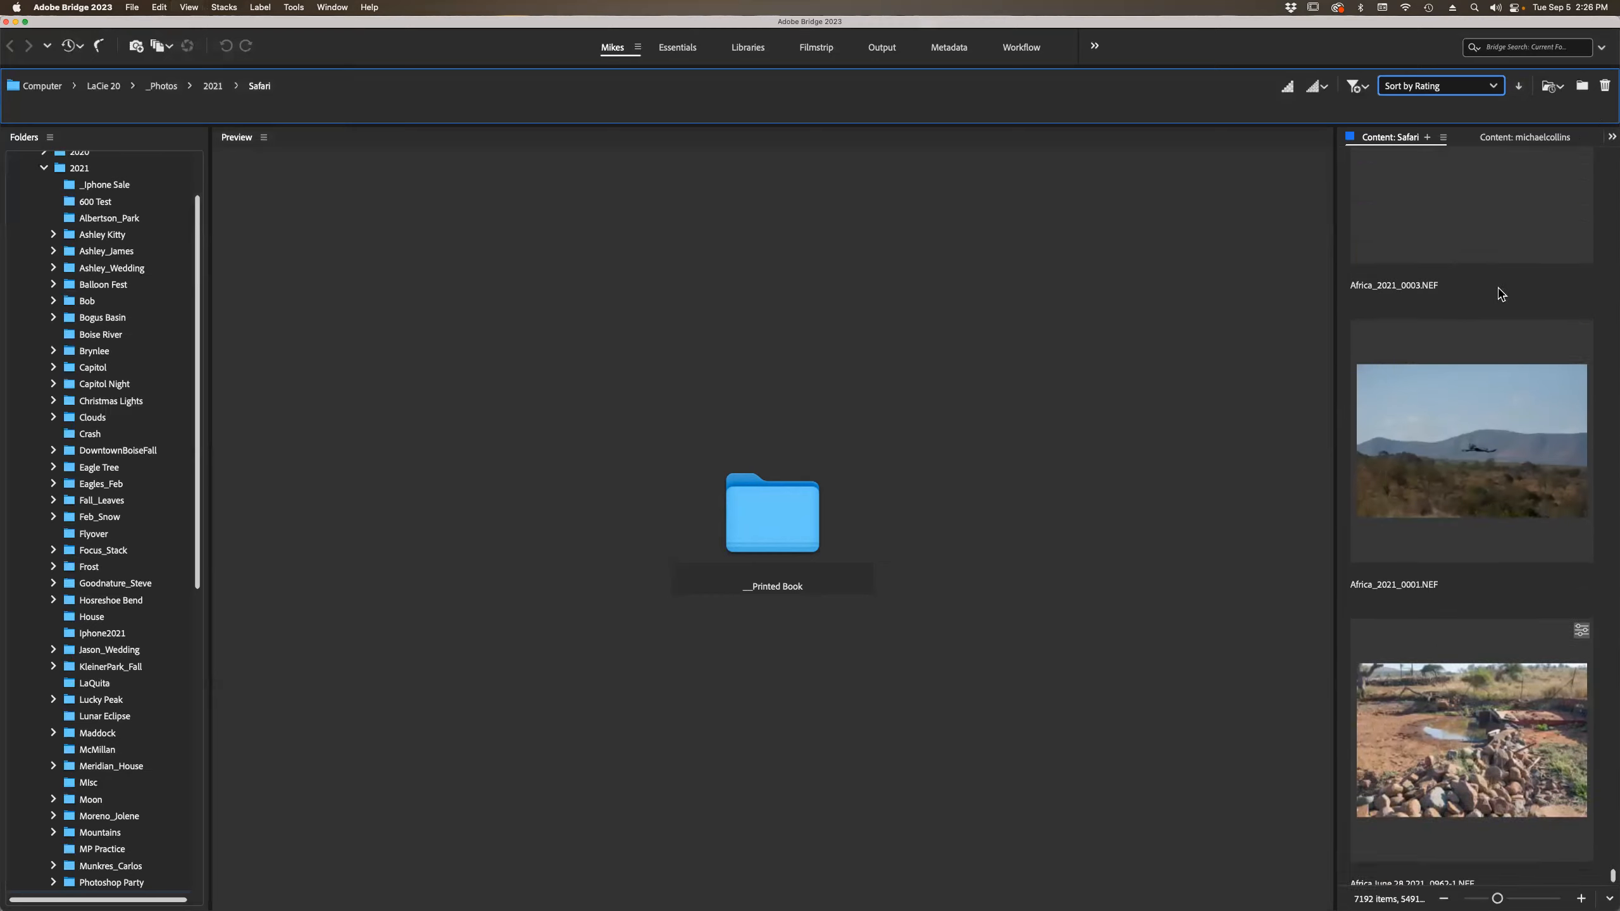
{"action": "scroll", "coordinate": [1501, 294], "scroll_direction": "up", "scroll_amount": 5}
{"action": "key", "text": "Home"}
{"action": "scroll", "coordinate": [1483, 304], "scroll_direction": "up", "scroll_amount": 15}
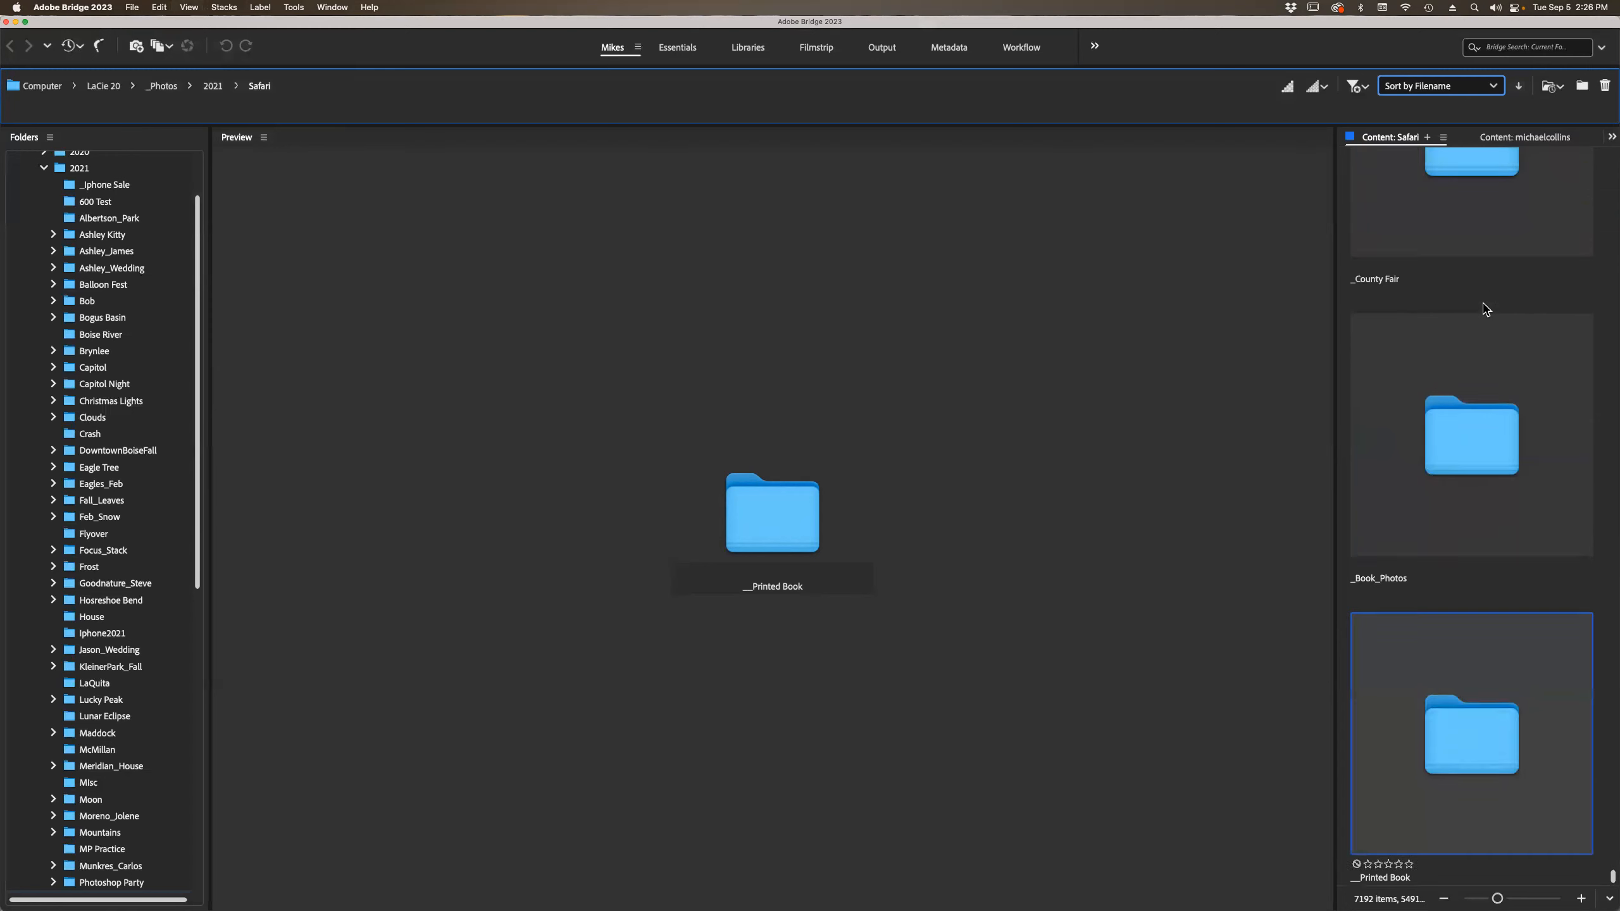
{"action": "scroll", "coordinate": [1486, 310], "scroll_direction": "up", "scroll_amount": 10}
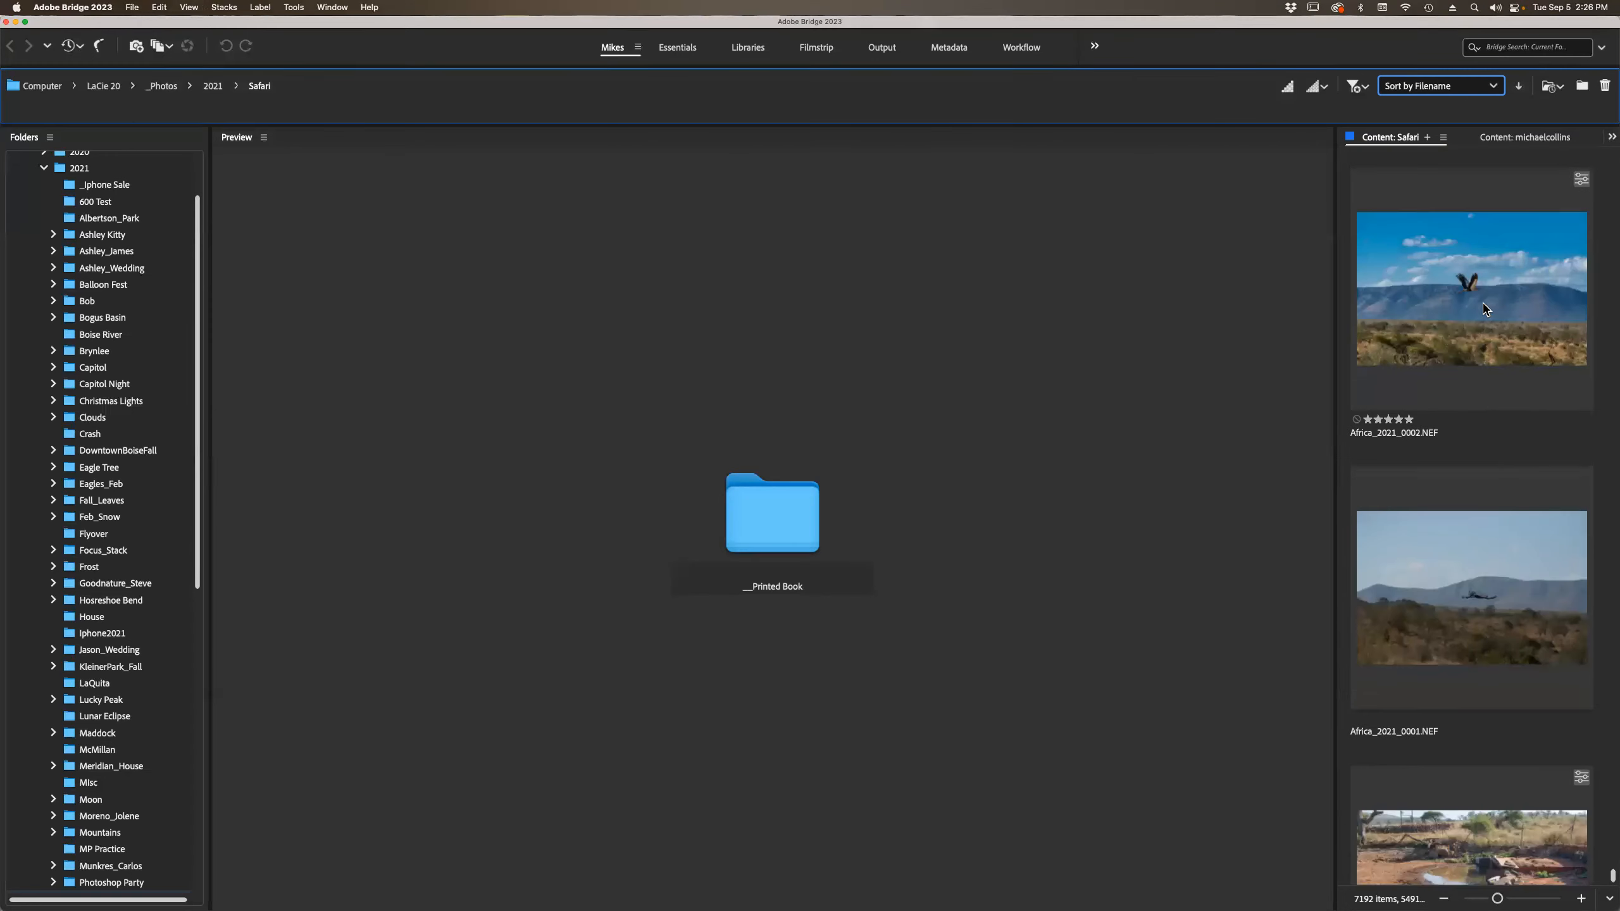
{"action": "key", "text": "End"}
{"action": "left_click", "coordinate": [1484, 307]}
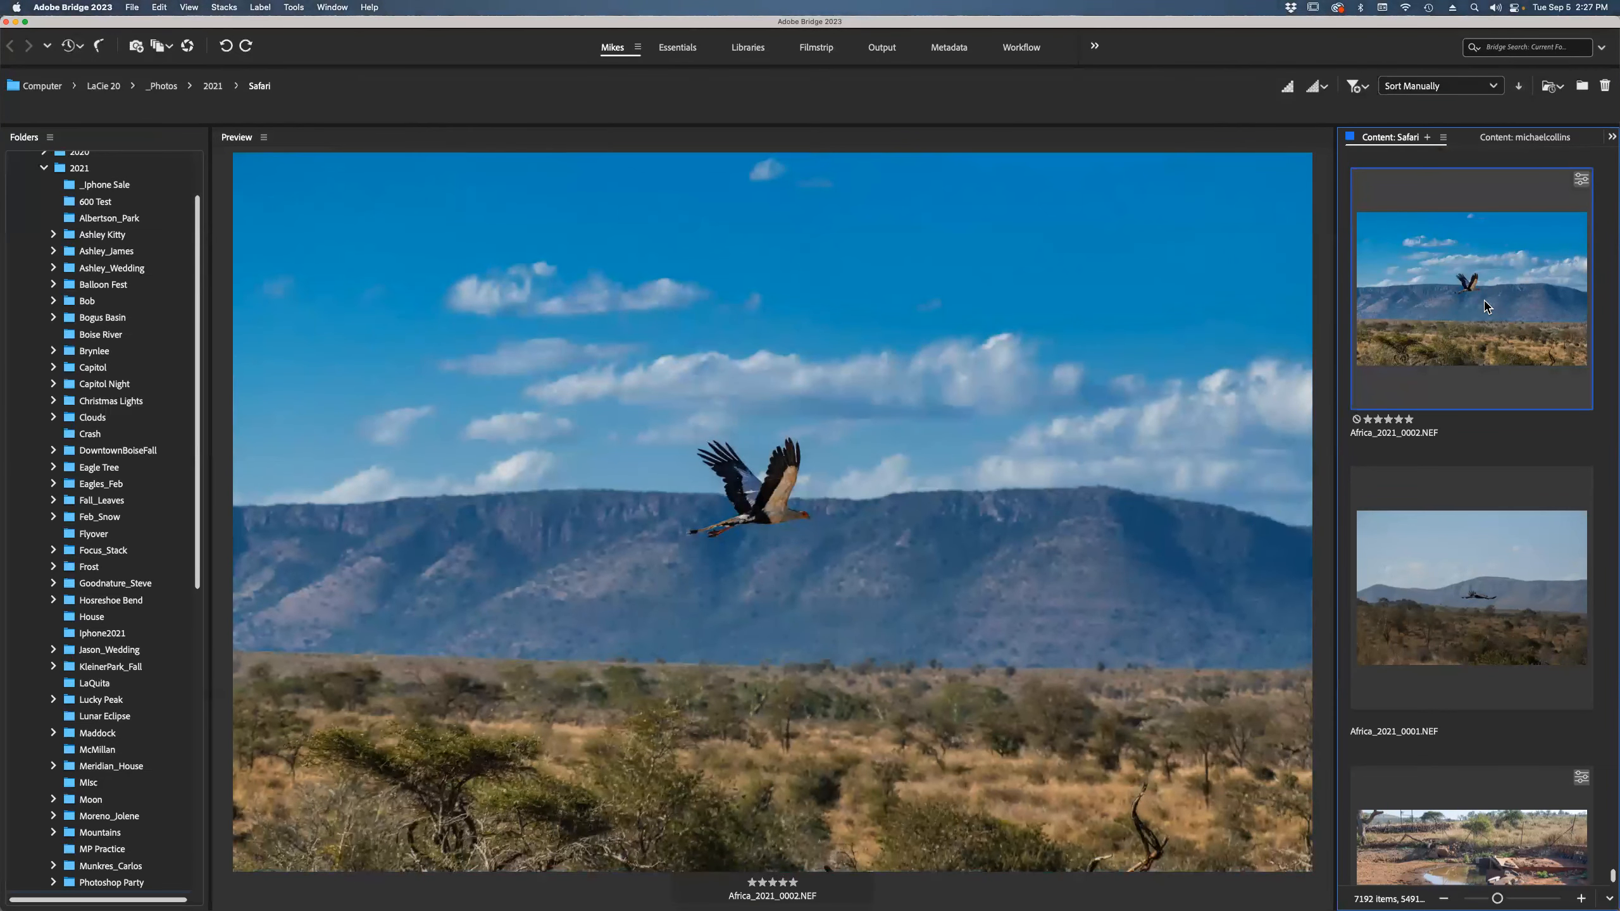
Step through the neighbouring photos and folders, and preview the first item of the list, Safari_8598.NEF.
{"action": "key", "text": "Down"}
{"action": "key", "text": "Down"}
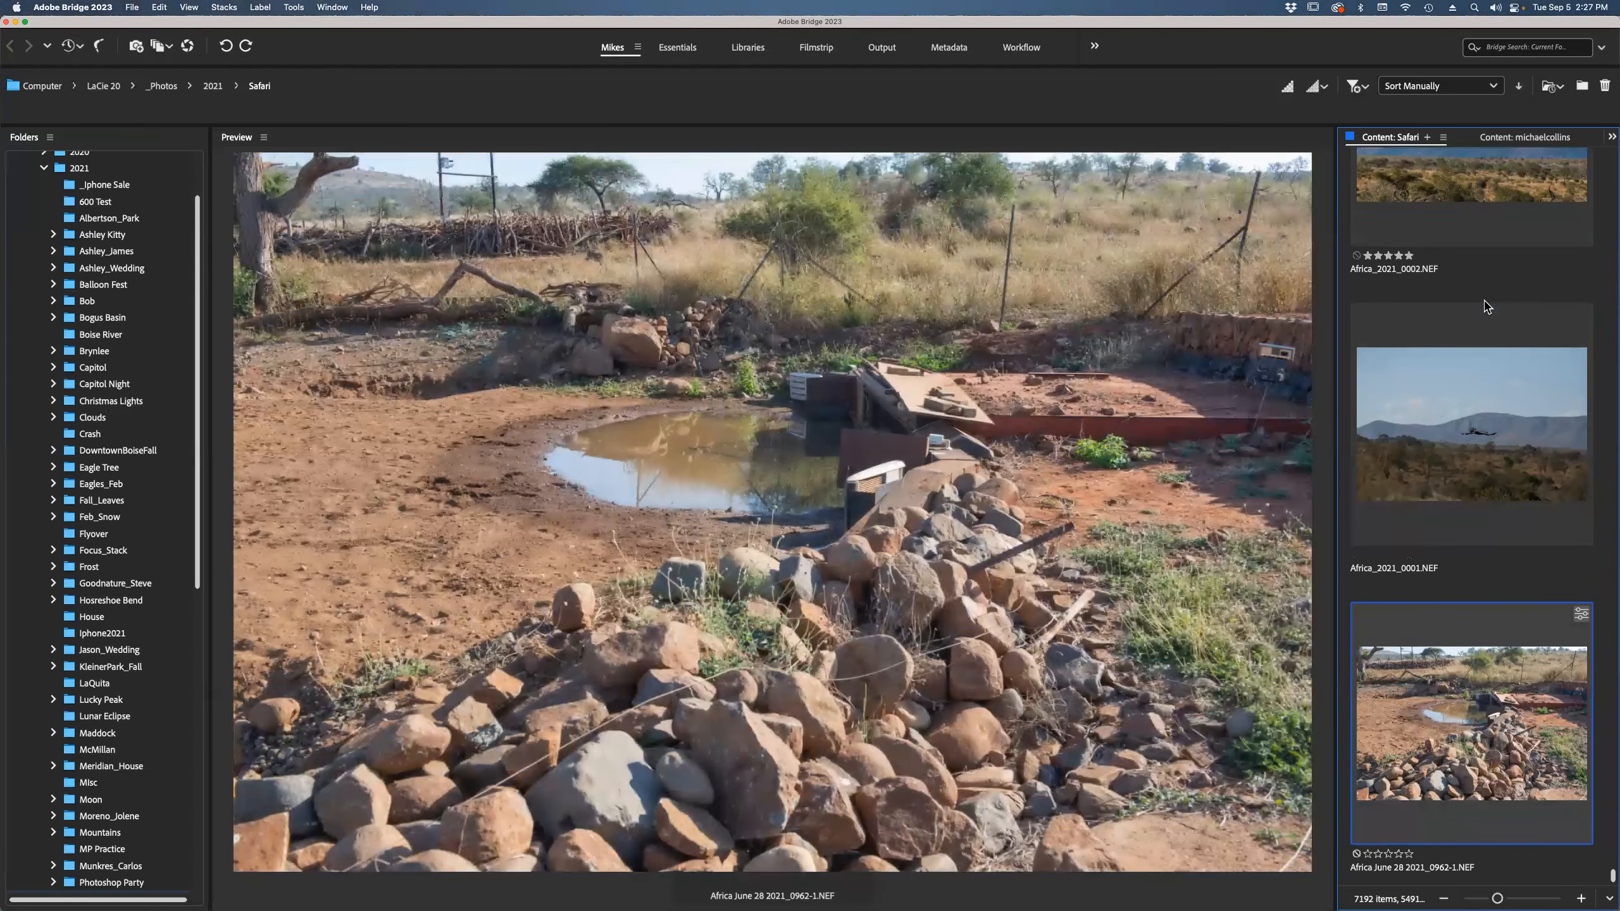
{"action": "key", "text": "Down"}
{"action": "key", "text": "Down"}
{"action": "key", "text": "Down"}
{"action": "key", "text": "Down"}
{"action": "key", "text": "Down"}
{"action": "key", "text": "Down"}
{"action": "key", "text": "Down"}
{"action": "key", "text": "Up"}
{"action": "key", "text": "Up"}
{"action": "key", "text": "Up"}
{"action": "key", "text": "Up"}
{"action": "key", "text": "Up"}
{"action": "key", "text": "Up"}
{"action": "key", "text": "Up"}
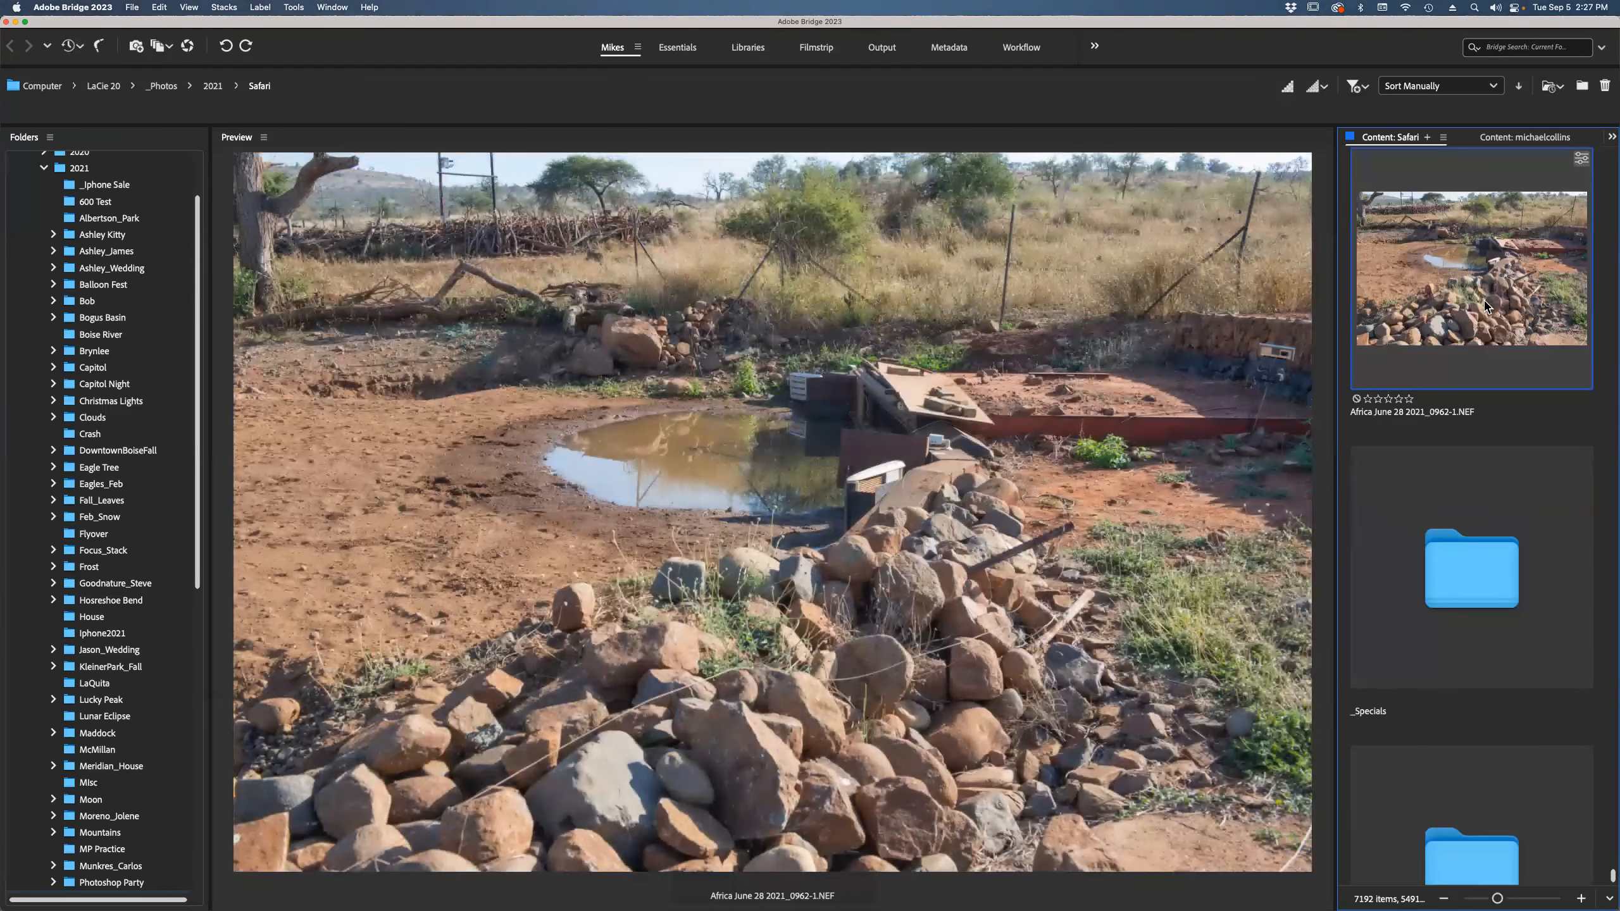
{"action": "key", "text": "Home"}
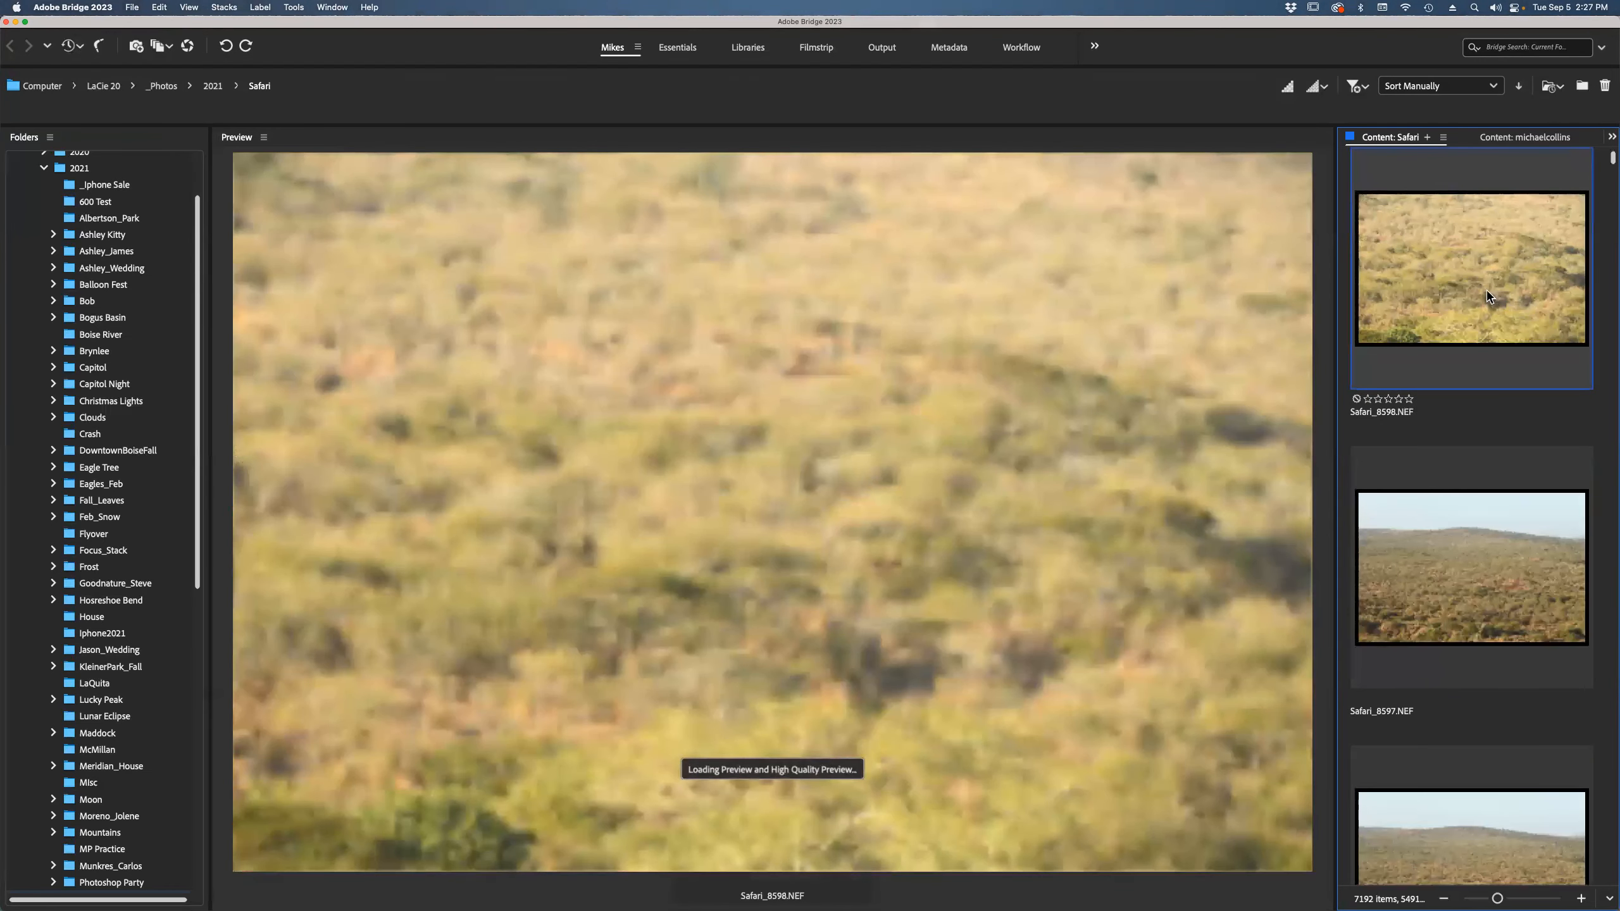
Sort the Safari contents by rating again and select the five-star bird photo Africa_2021_0040.NEF.
{"action": "left_click", "coordinate": [1491, 89]}
{"action": "left_click", "coordinate": [1428, 283]}
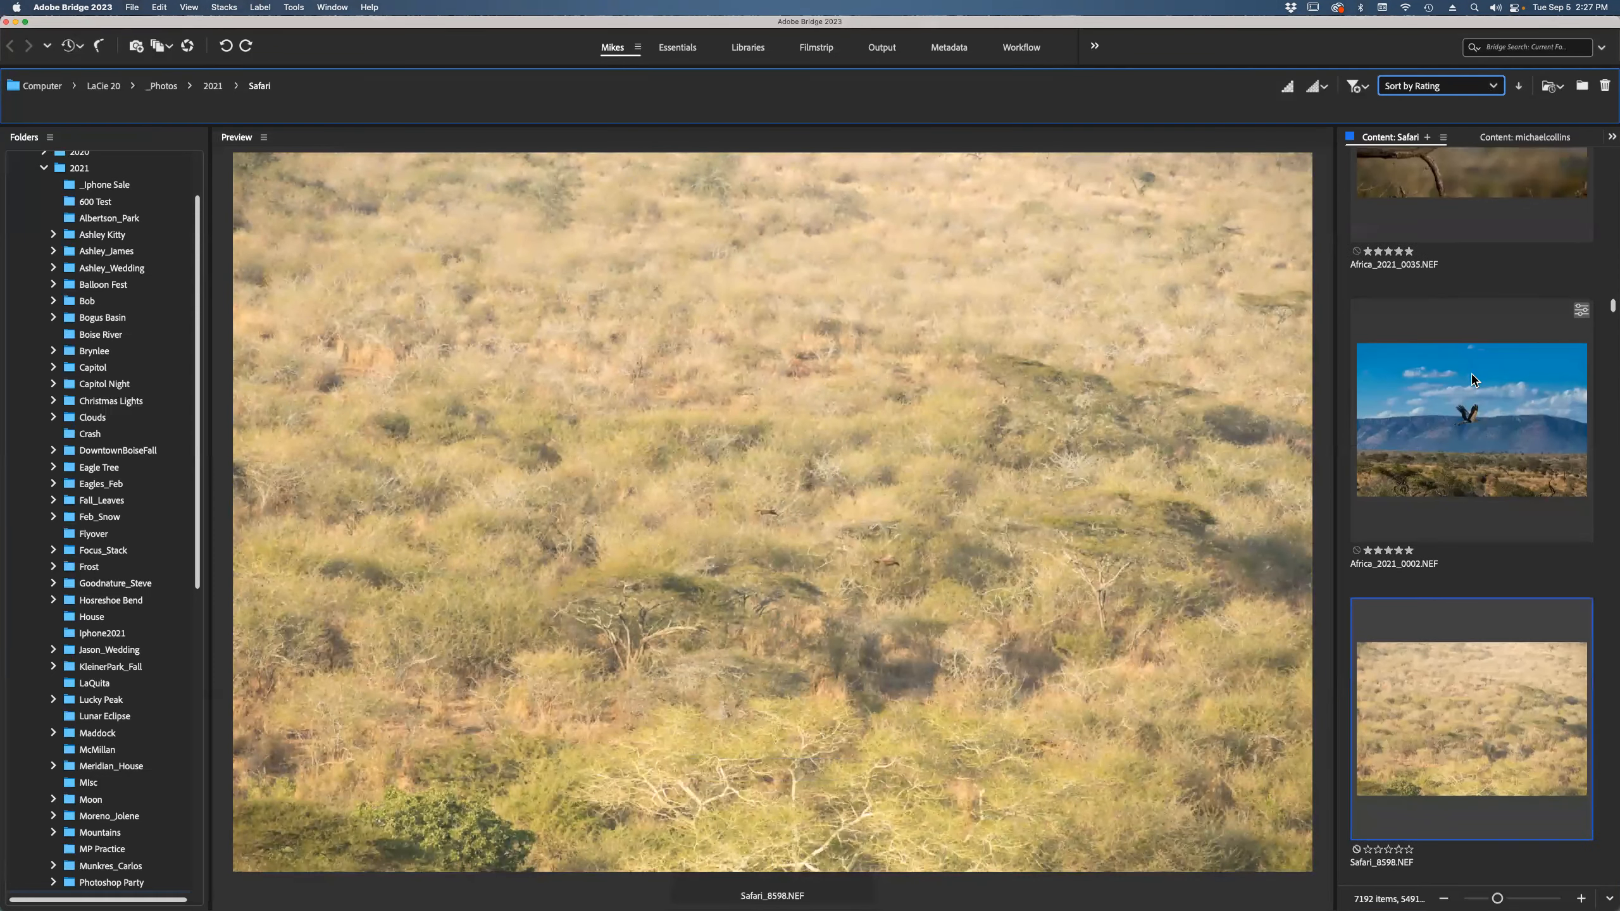
{"action": "scroll", "coordinate": [1473, 376], "scroll_direction": "down", "scroll_amount": 2}
{"action": "scroll", "coordinate": [1470, 358], "scroll_direction": "up", "scroll_amount": 10}
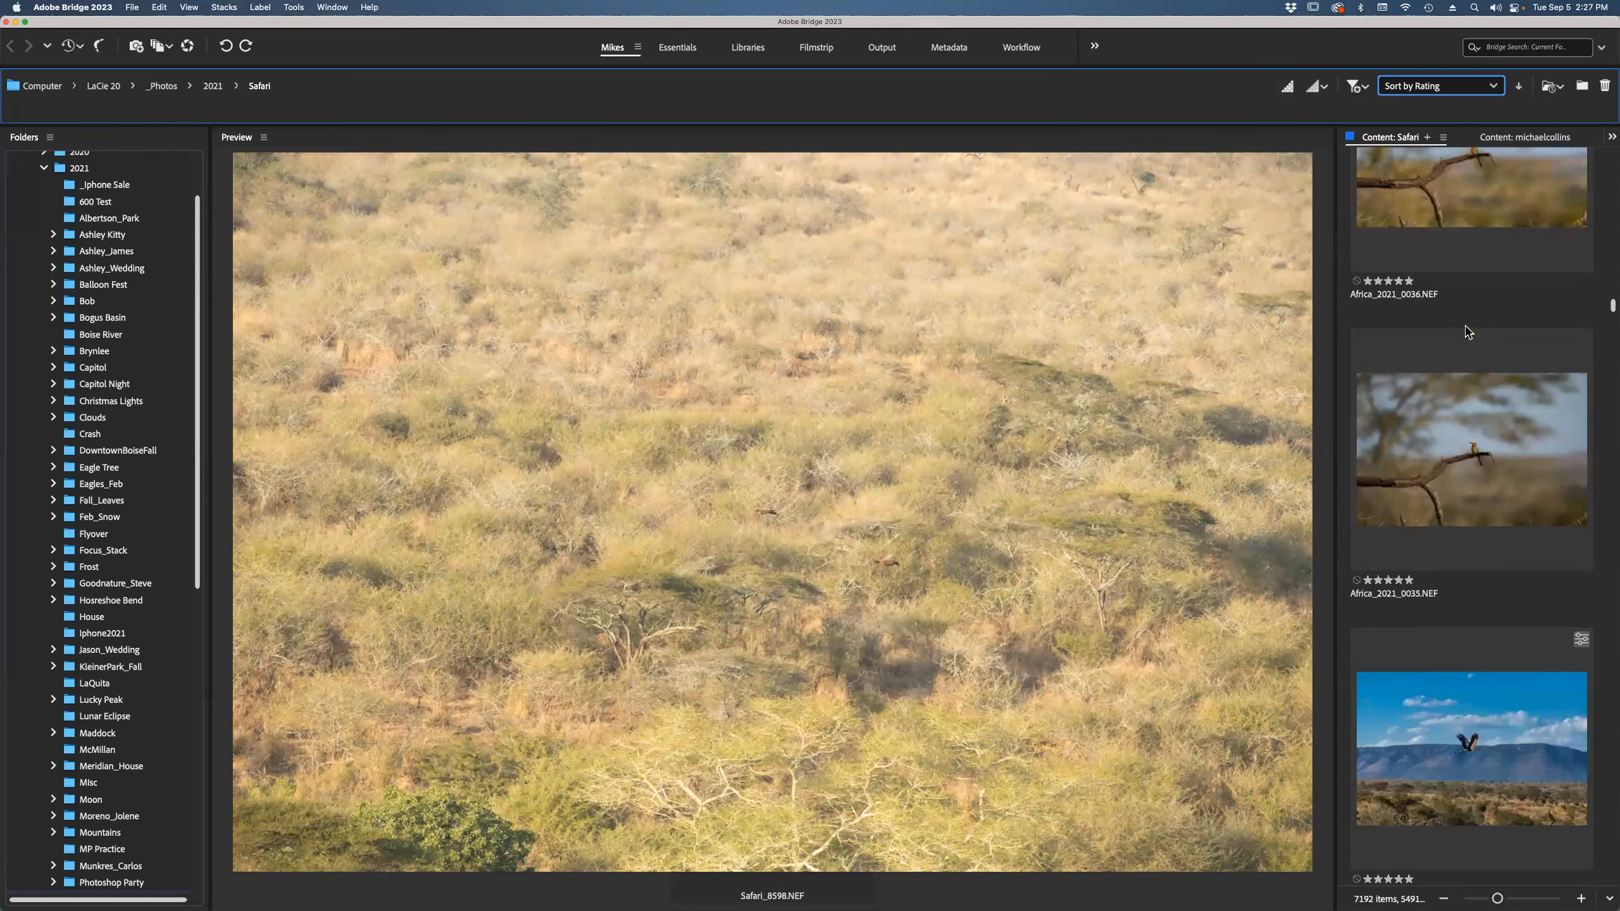
{"action": "scroll", "coordinate": [1467, 331], "scroll_direction": "up", "scroll_amount": 3}
{"action": "left_click", "coordinate": [1460, 261]}
{"action": "scroll", "coordinate": [1459, 262], "scroll_direction": "up", "scroll_amount": 2}
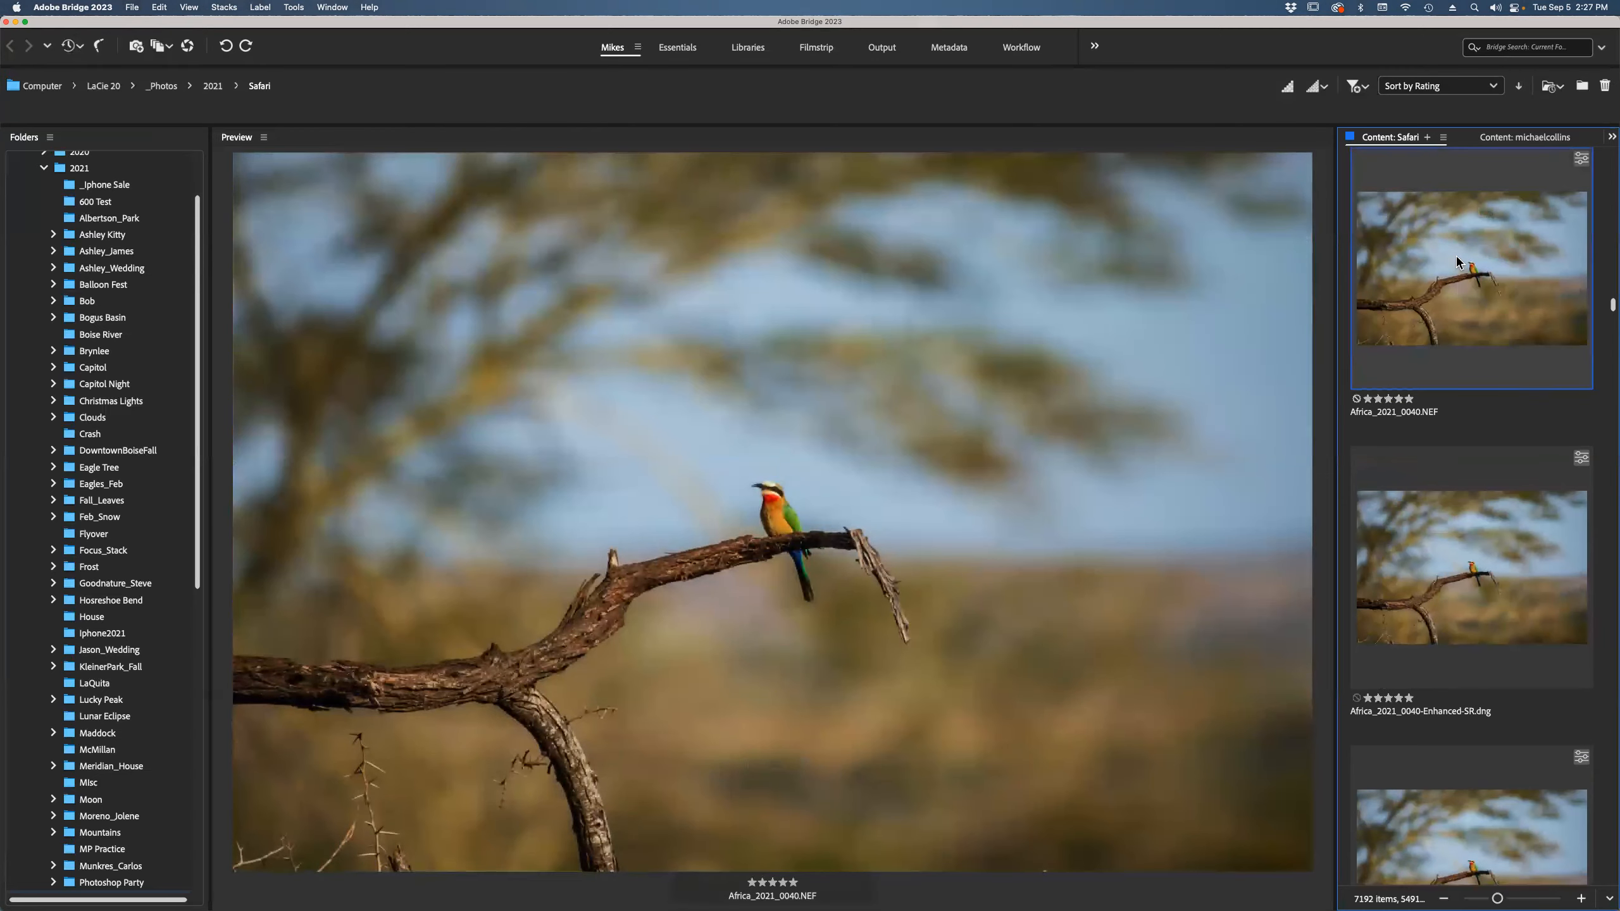
Step through the five-star photos in the Safari folder and select the crocodile photo Africa_2021_0054.NEF.
{"action": "left_click", "coordinate": [1457, 262]}
{"action": "scroll", "coordinate": [1456, 261], "scroll_direction": "up", "scroll_amount": 1}
{"action": "left_click", "coordinate": [1456, 261]}
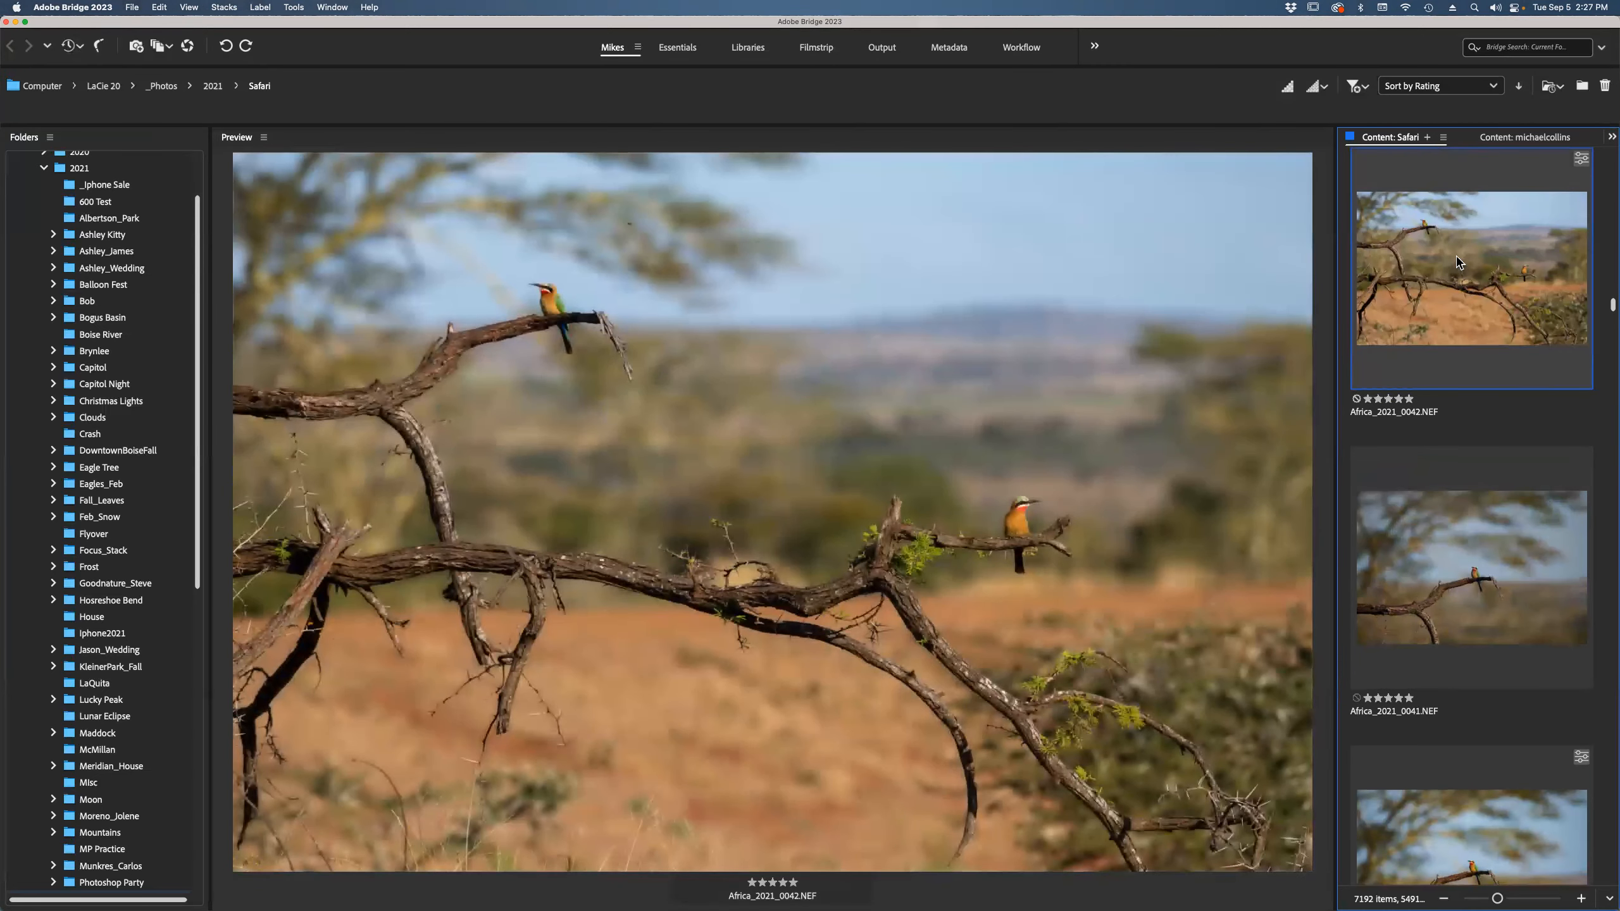
{"action": "scroll", "coordinate": [1456, 261], "scroll_direction": "up", "scroll_amount": 1}
{"action": "left_click", "coordinate": [1457, 261]}
{"action": "scroll", "coordinate": [1457, 262], "scroll_direction": "up", "scroll_amount": 1}
{"action": "left_click", "coordinate": [1456, 261]}
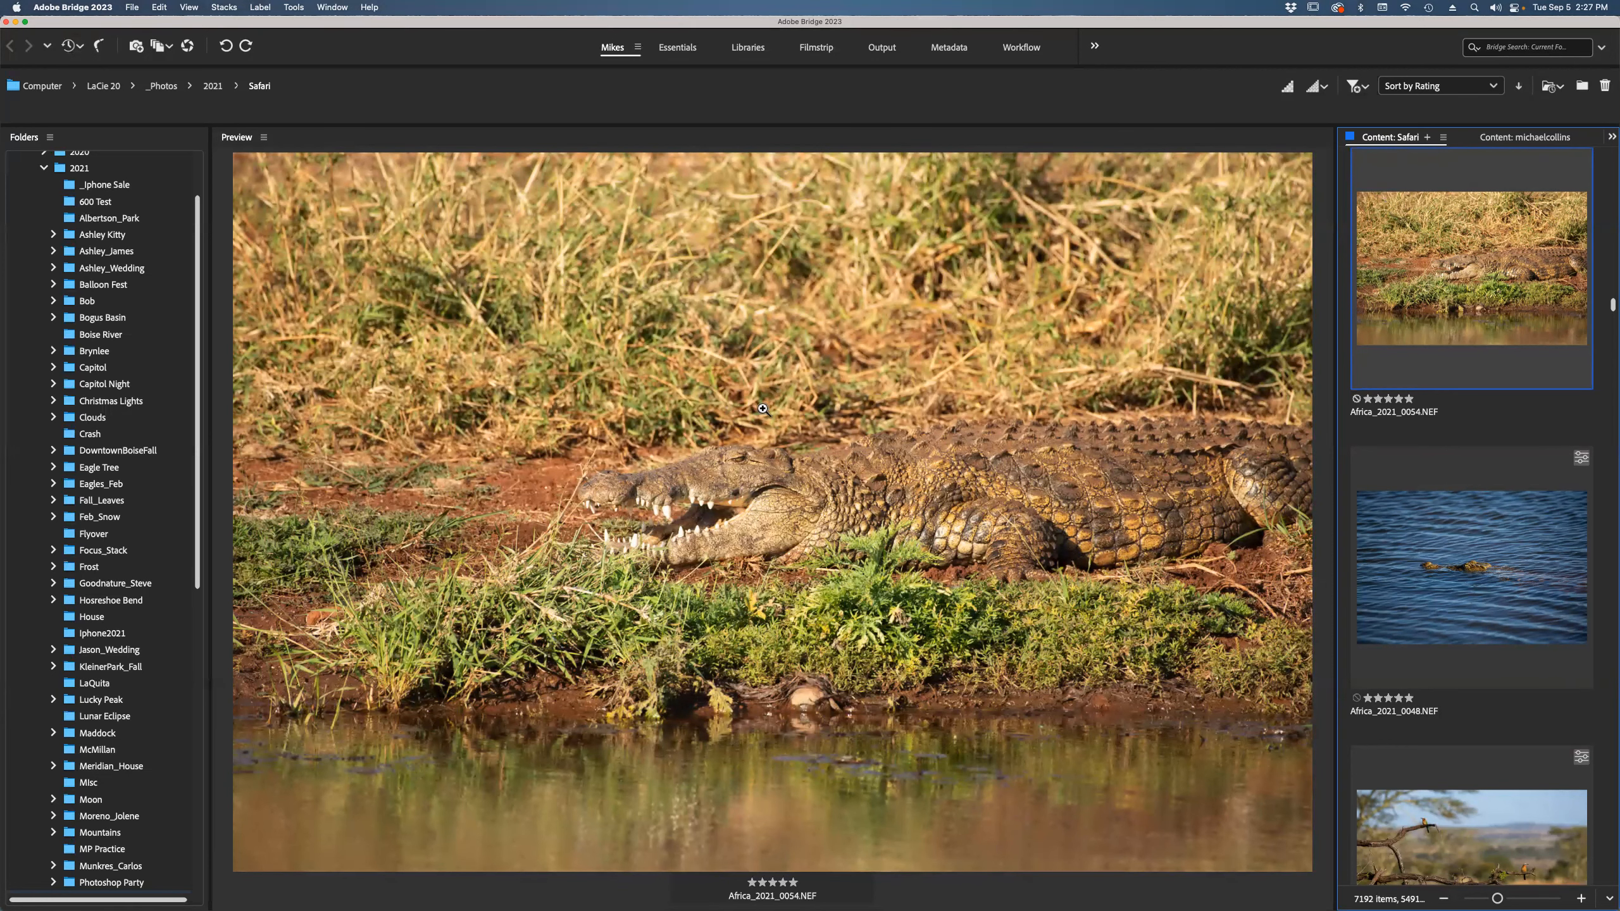
Check the label shortcuts in the Labels and Ratings preferences and apply the red Select label to the crocodile photo.
{"action": "key", "text": "super+k"}
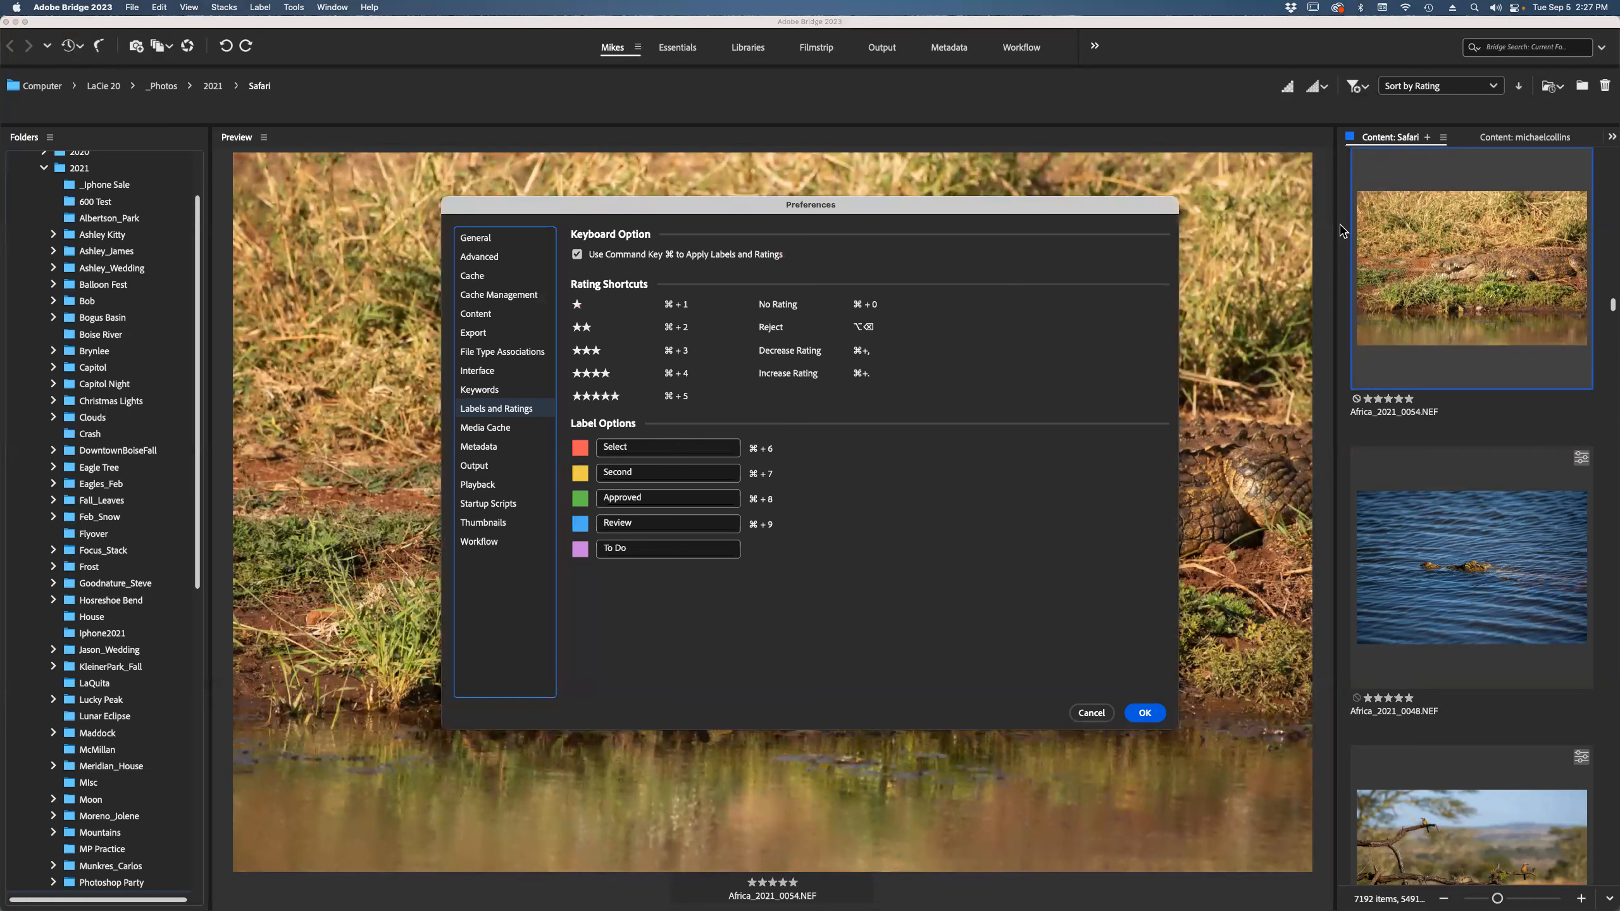
{"action": "left_click", "coordinate": [1091, 713]}
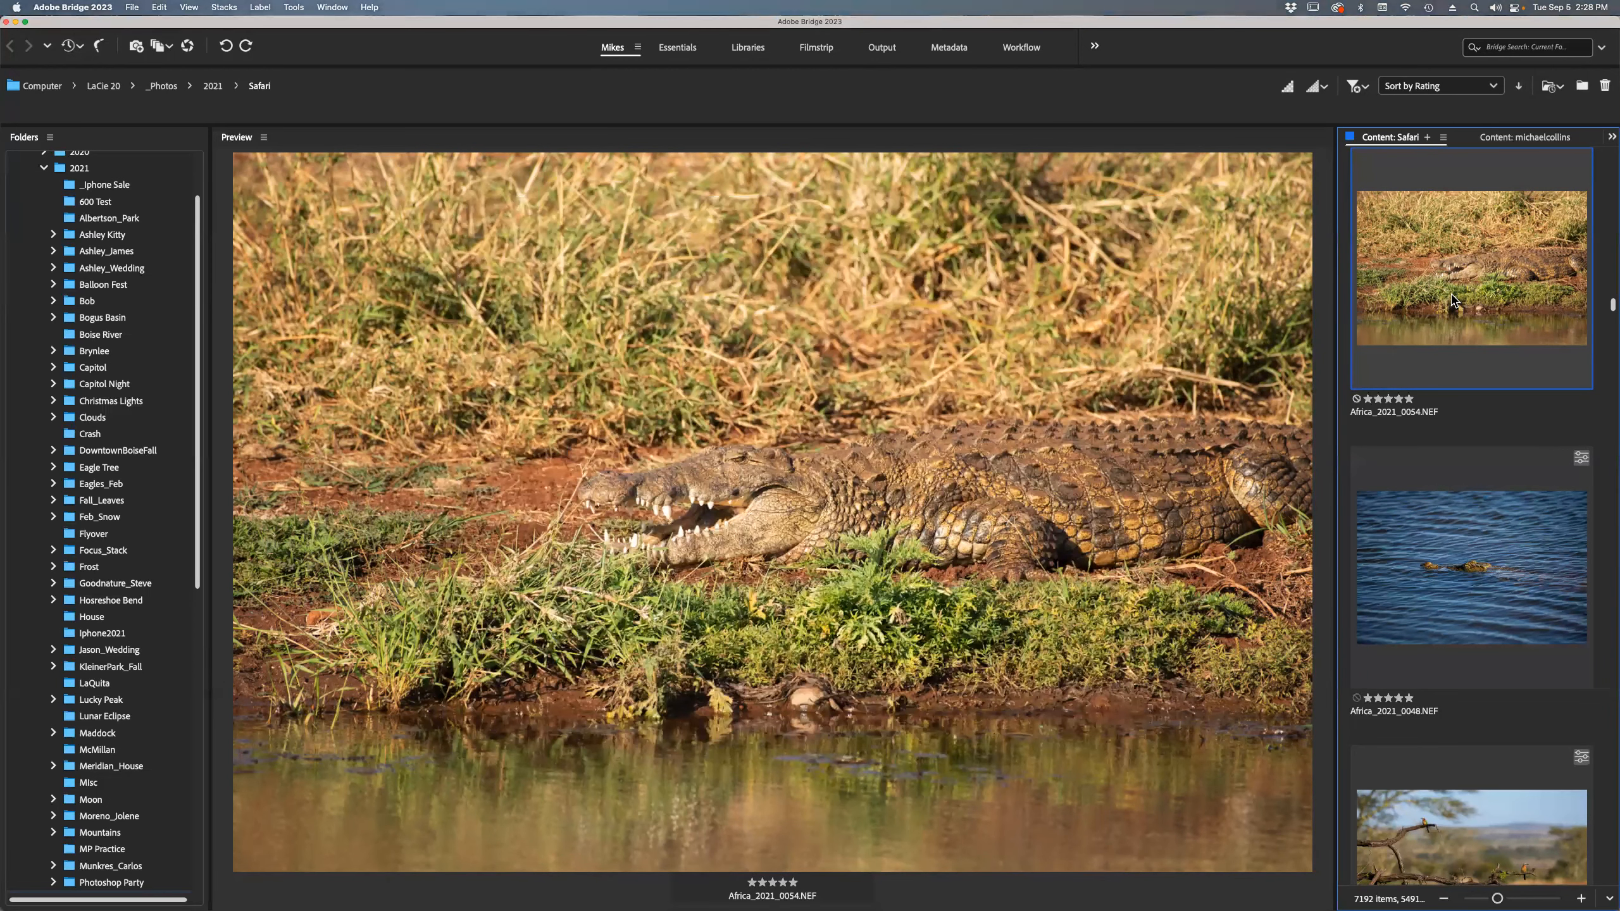
{"action": "key", "text": "super+6"}
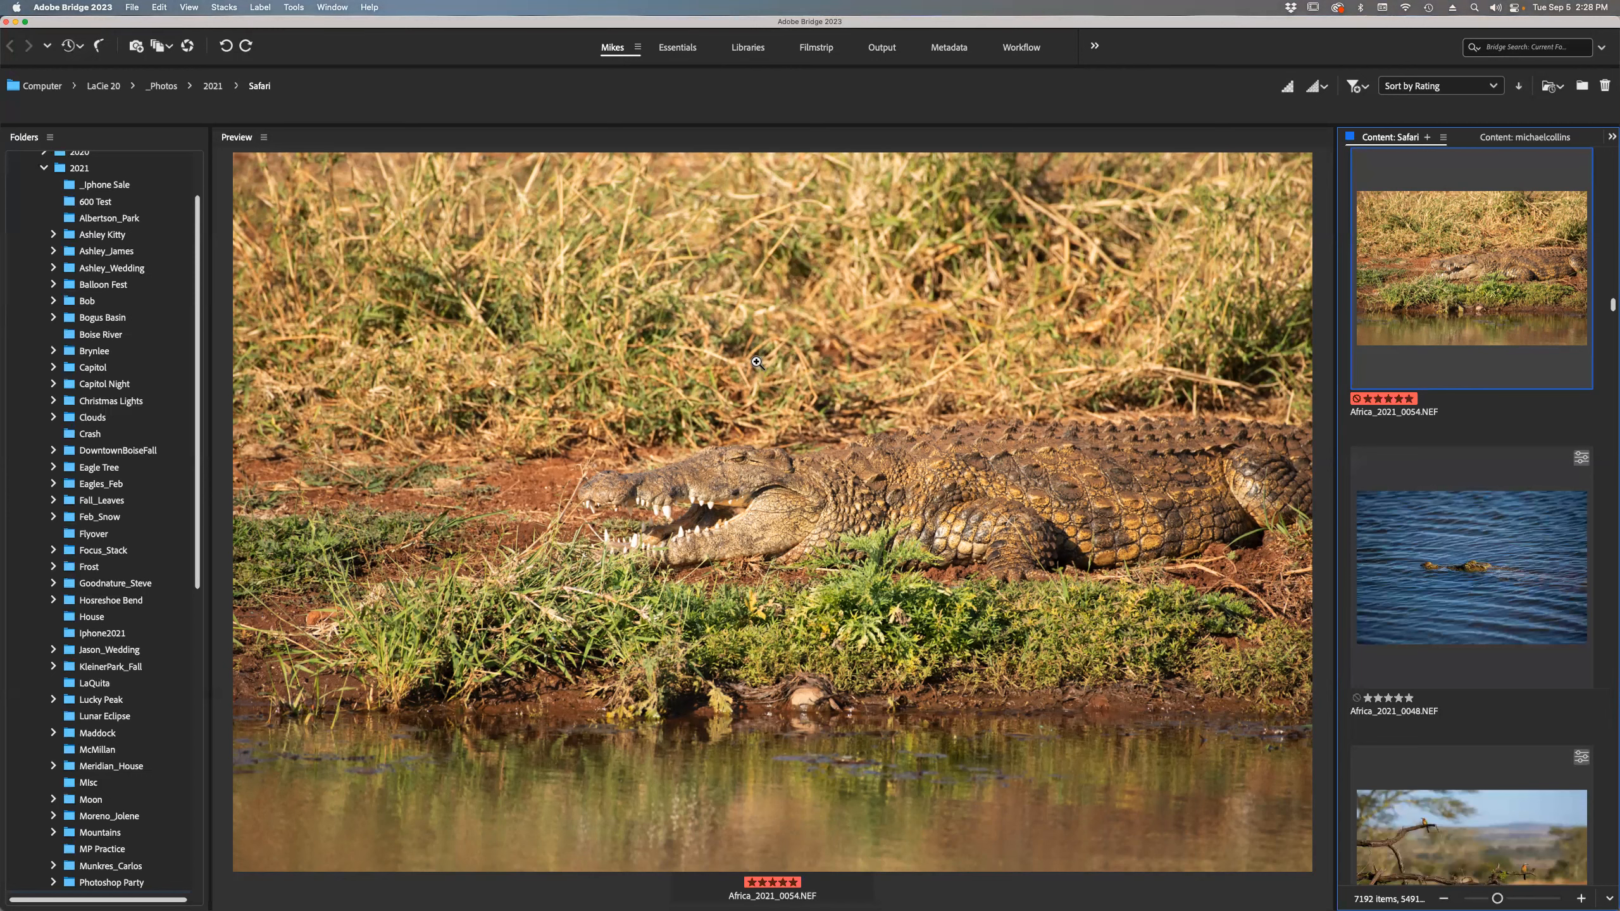
Reopen the Labels and Ratings preferences and open the red label's name for editing.
{"action": "key", "text": "super+k"}
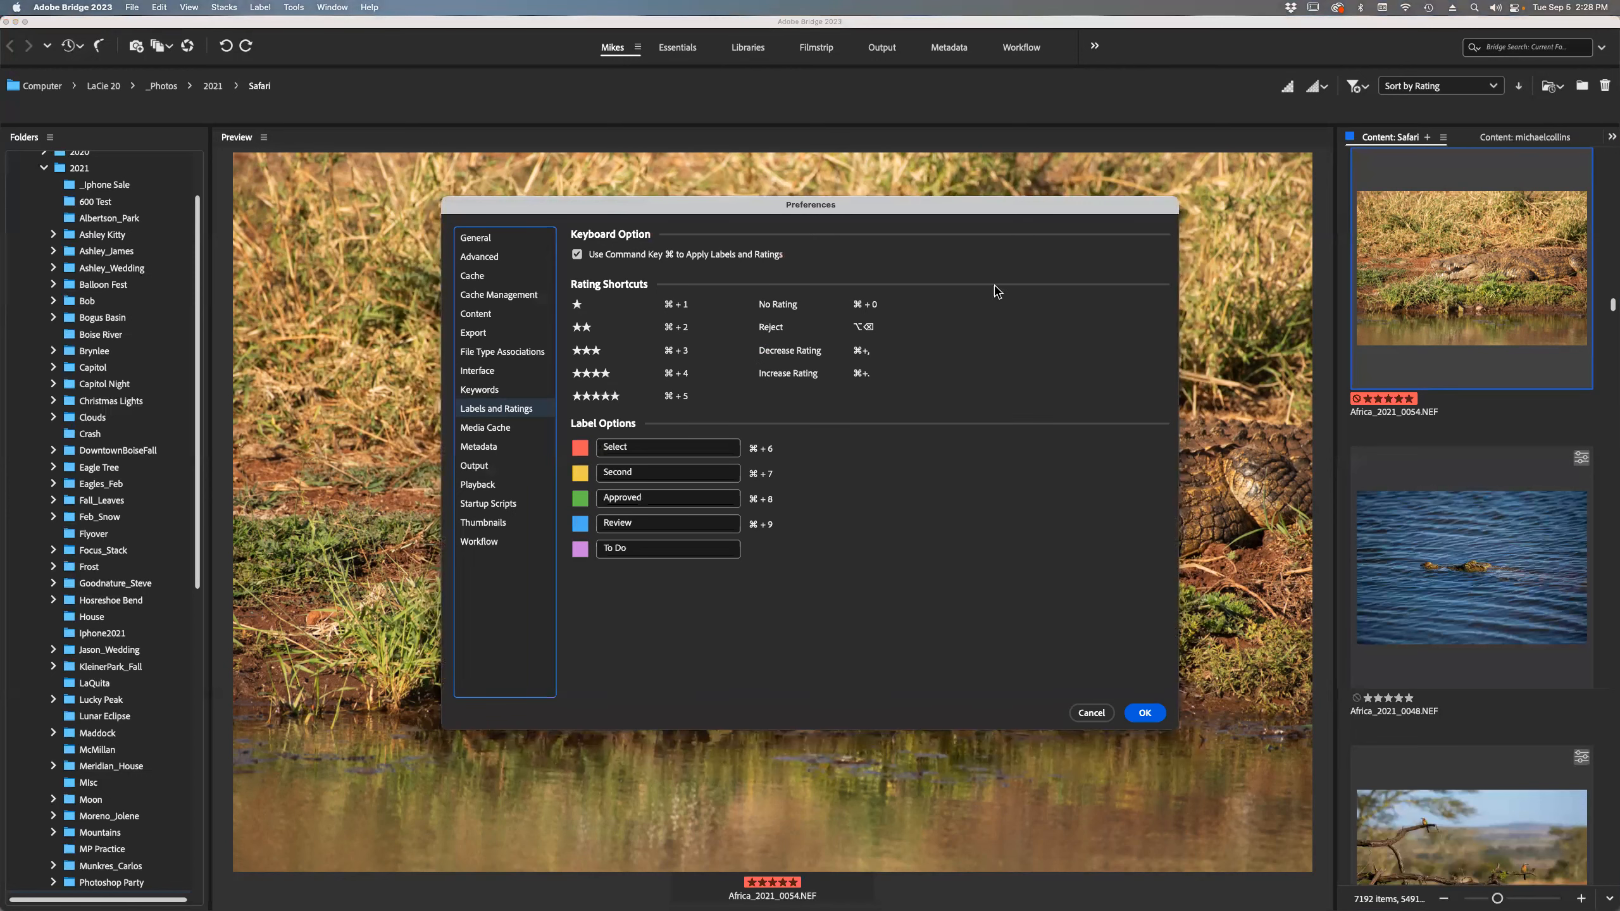
{"action": "left_click", "coordinate": [656, 449]}
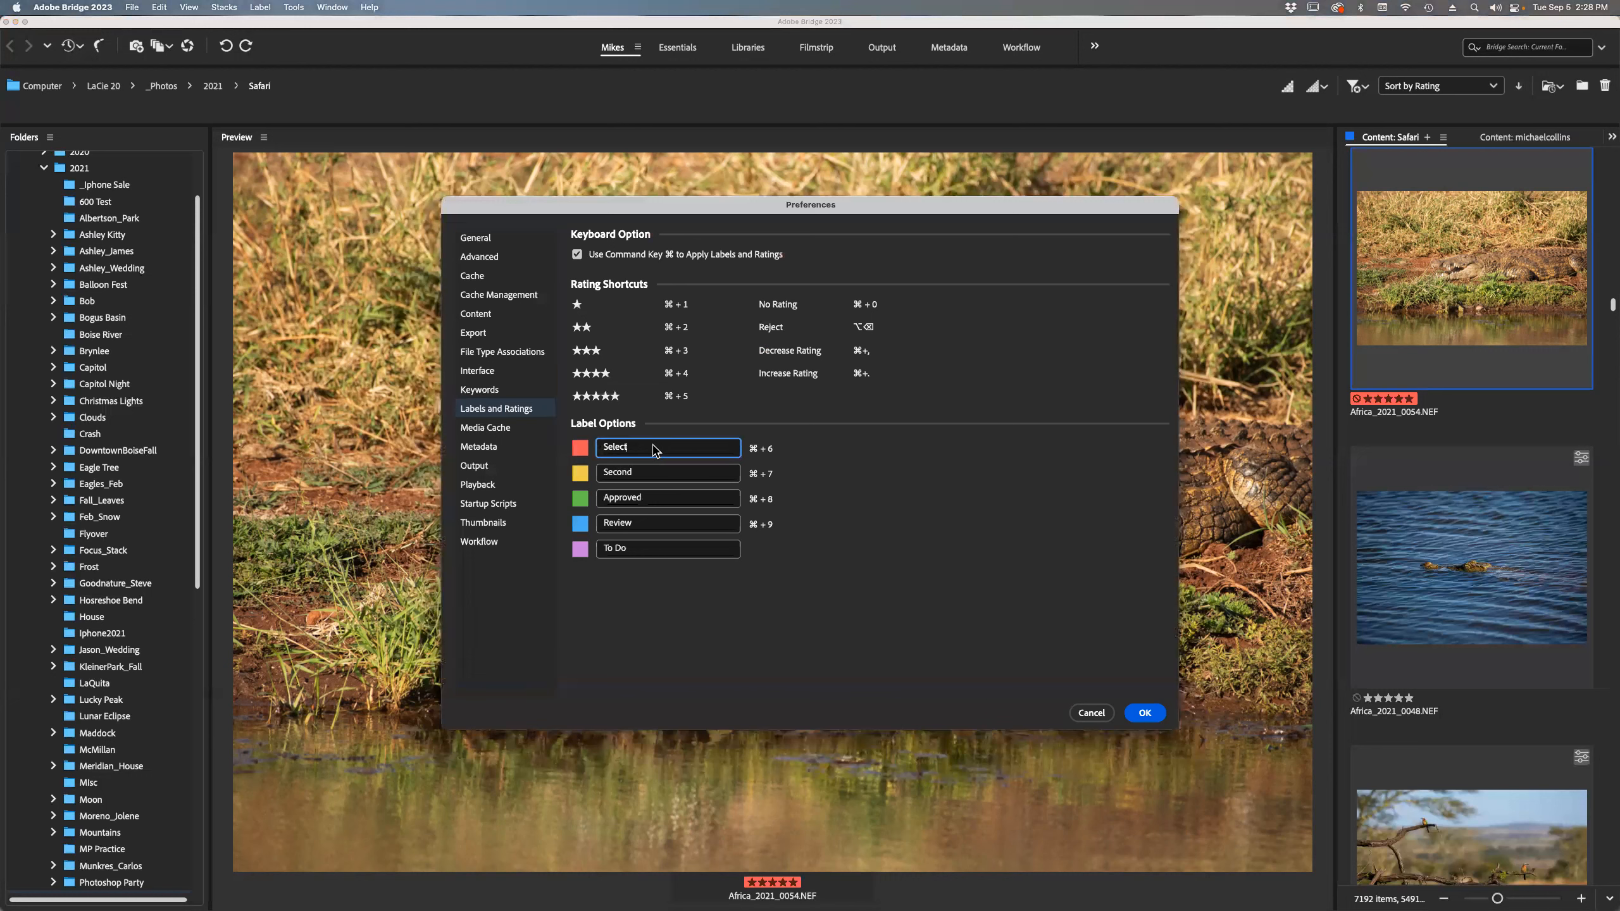
{"action": "left_click_drag", "start_coordinate": [656, 450], "coordinate": [599, 450]}
{"action": "left_click", "coordinate": [649, 449]}
Review the Media Cache, Metadata, Output, Playback and Startup Scripts preferences.
{"action": "left_click", "coordinate": [504, 429]}
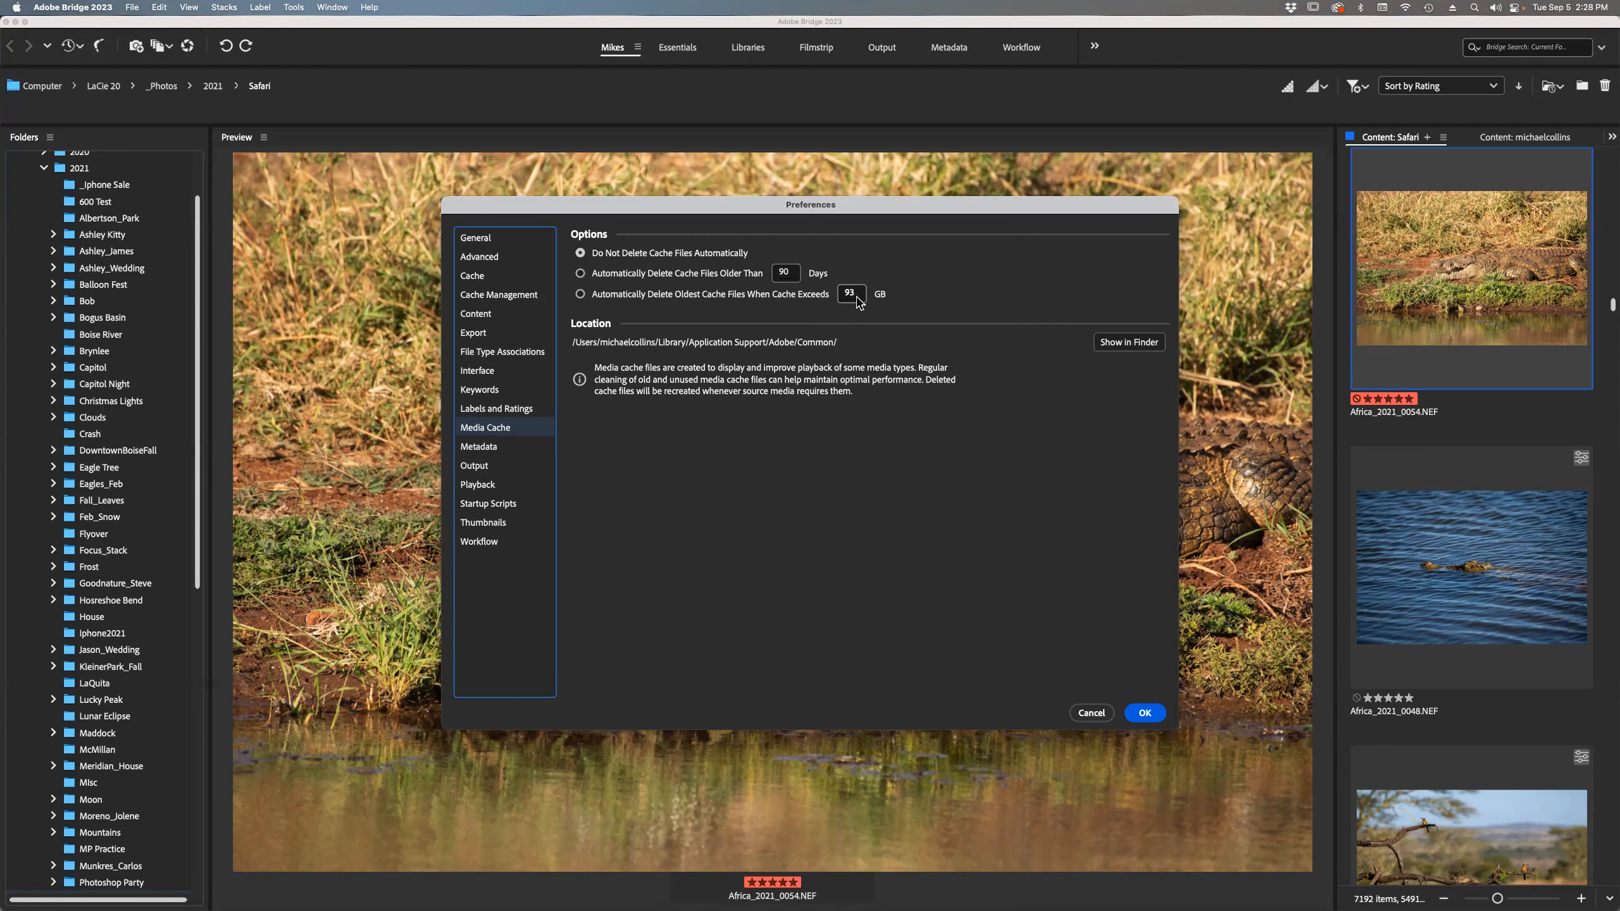
{"action": "left_click", "coordinate": [494, 450]}
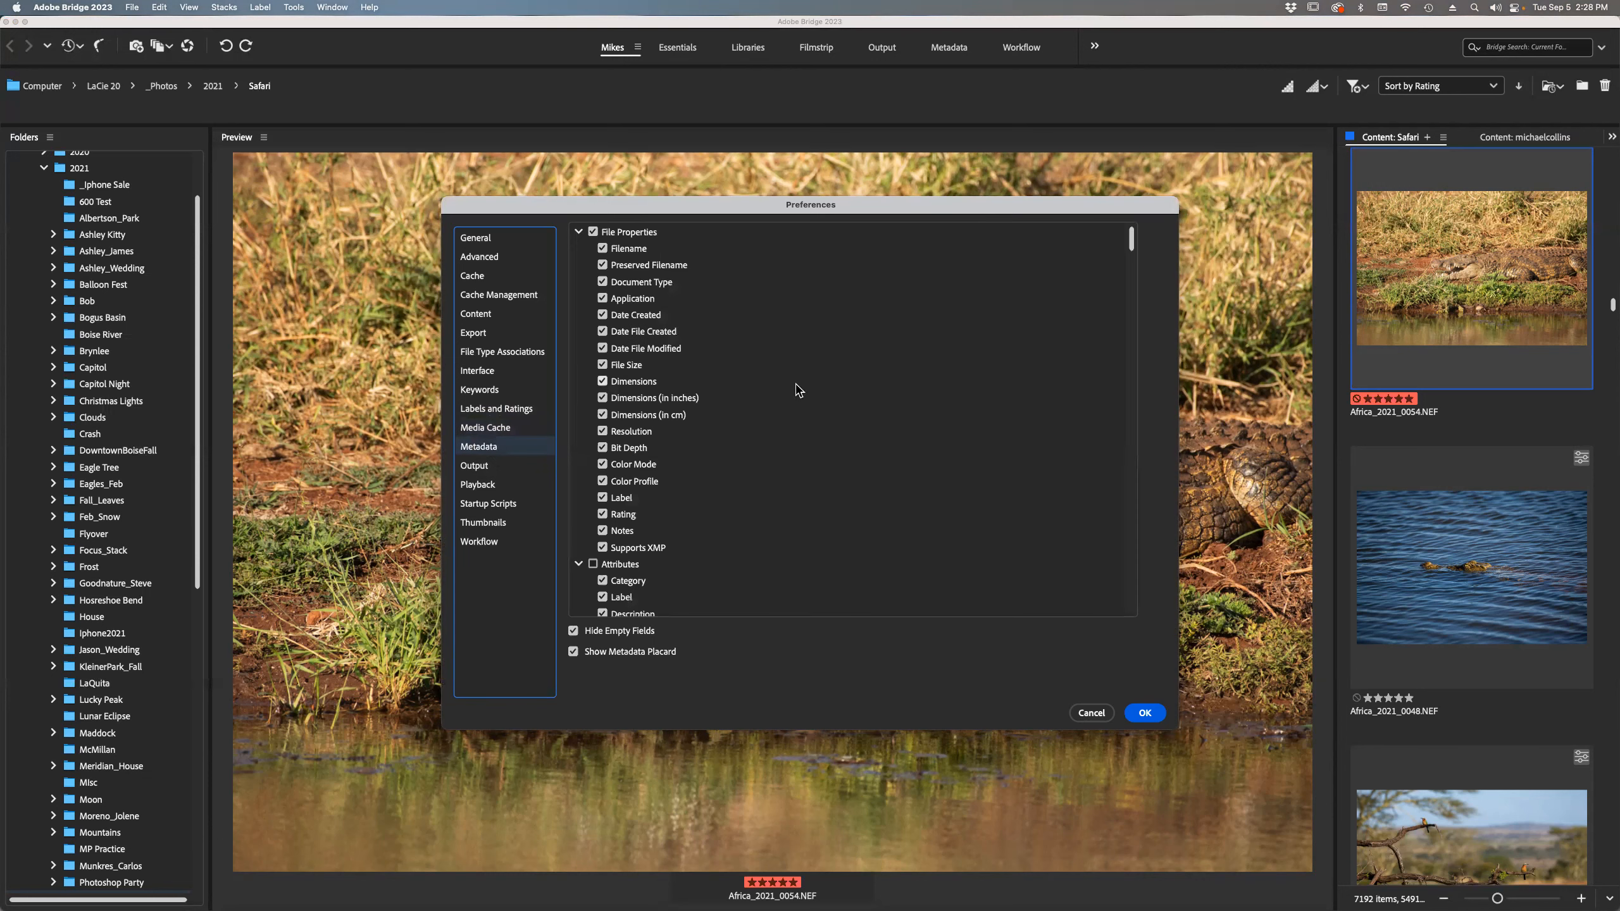
{"action": "scroll", "coordinate": [798, 389], "scroll_direction": "down", "scroll_amount": 10}
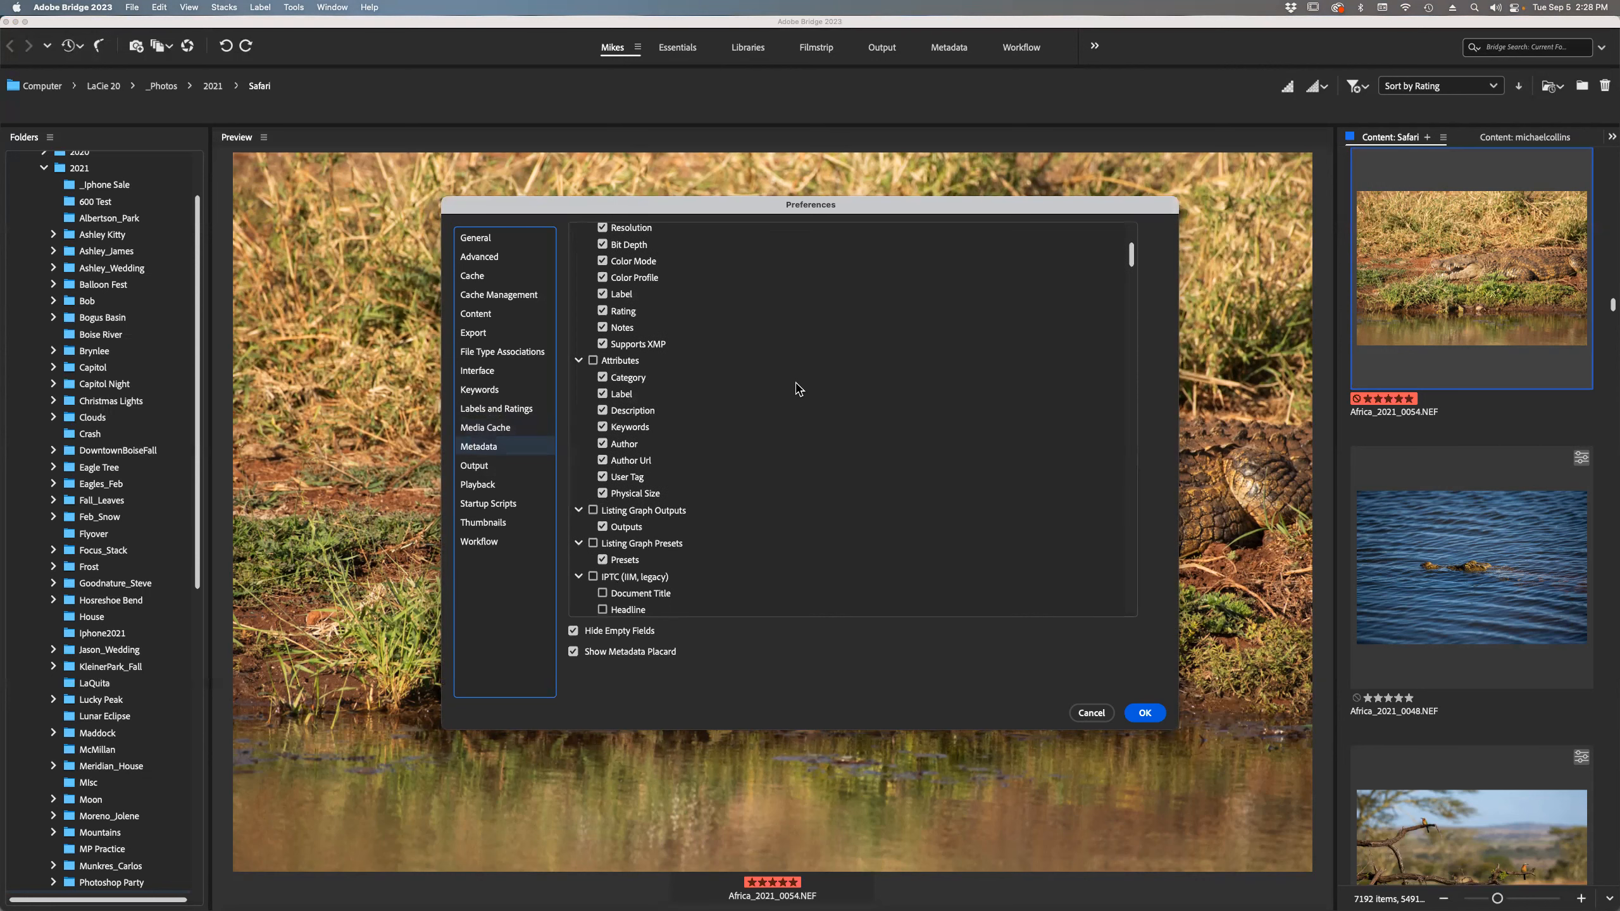
{"action": "scroll", "coordinate": [798, 389], "scroll_direction": "up", "scroll_amount": 8}
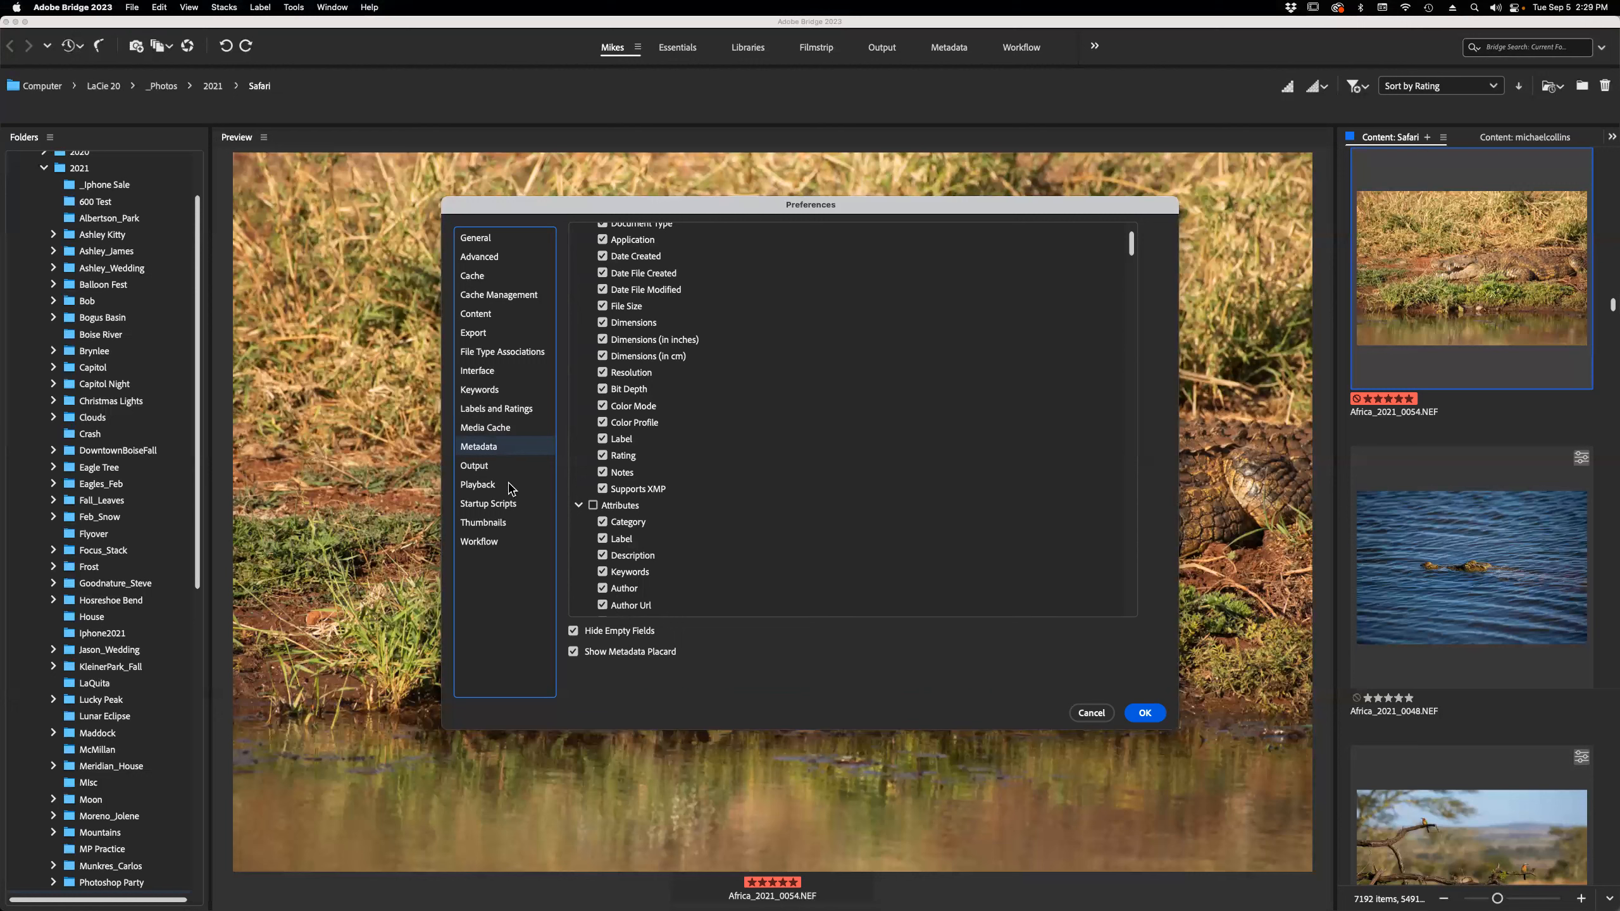
{"action": "left_click", "coordinate": [480, 470]}
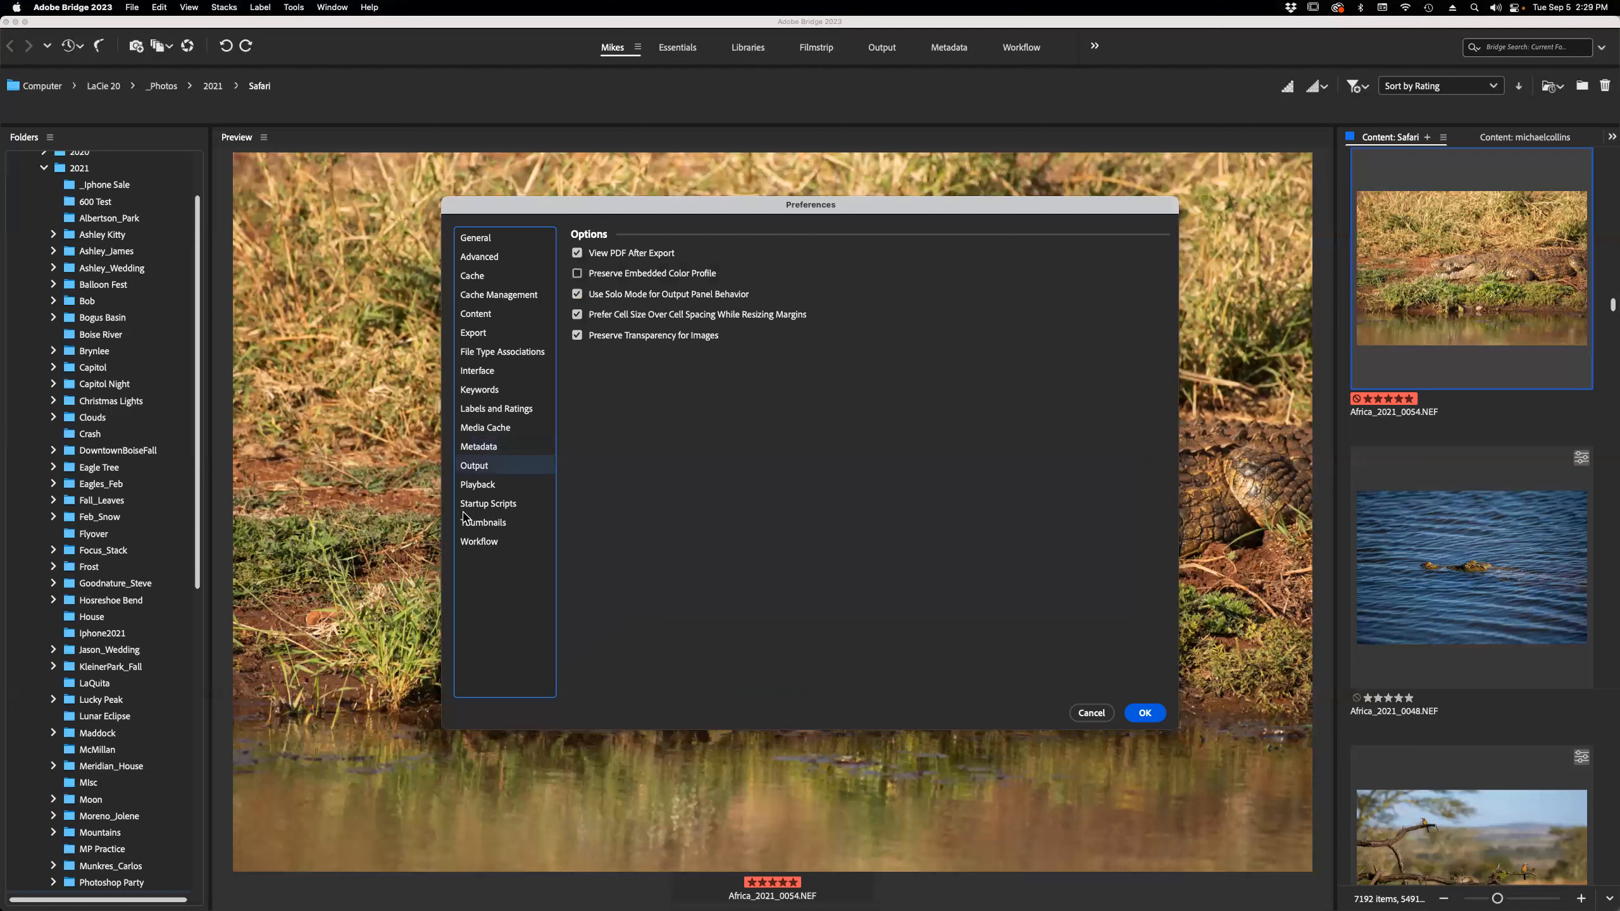
{"action": "left_click", "coordinate": [476, 488]}
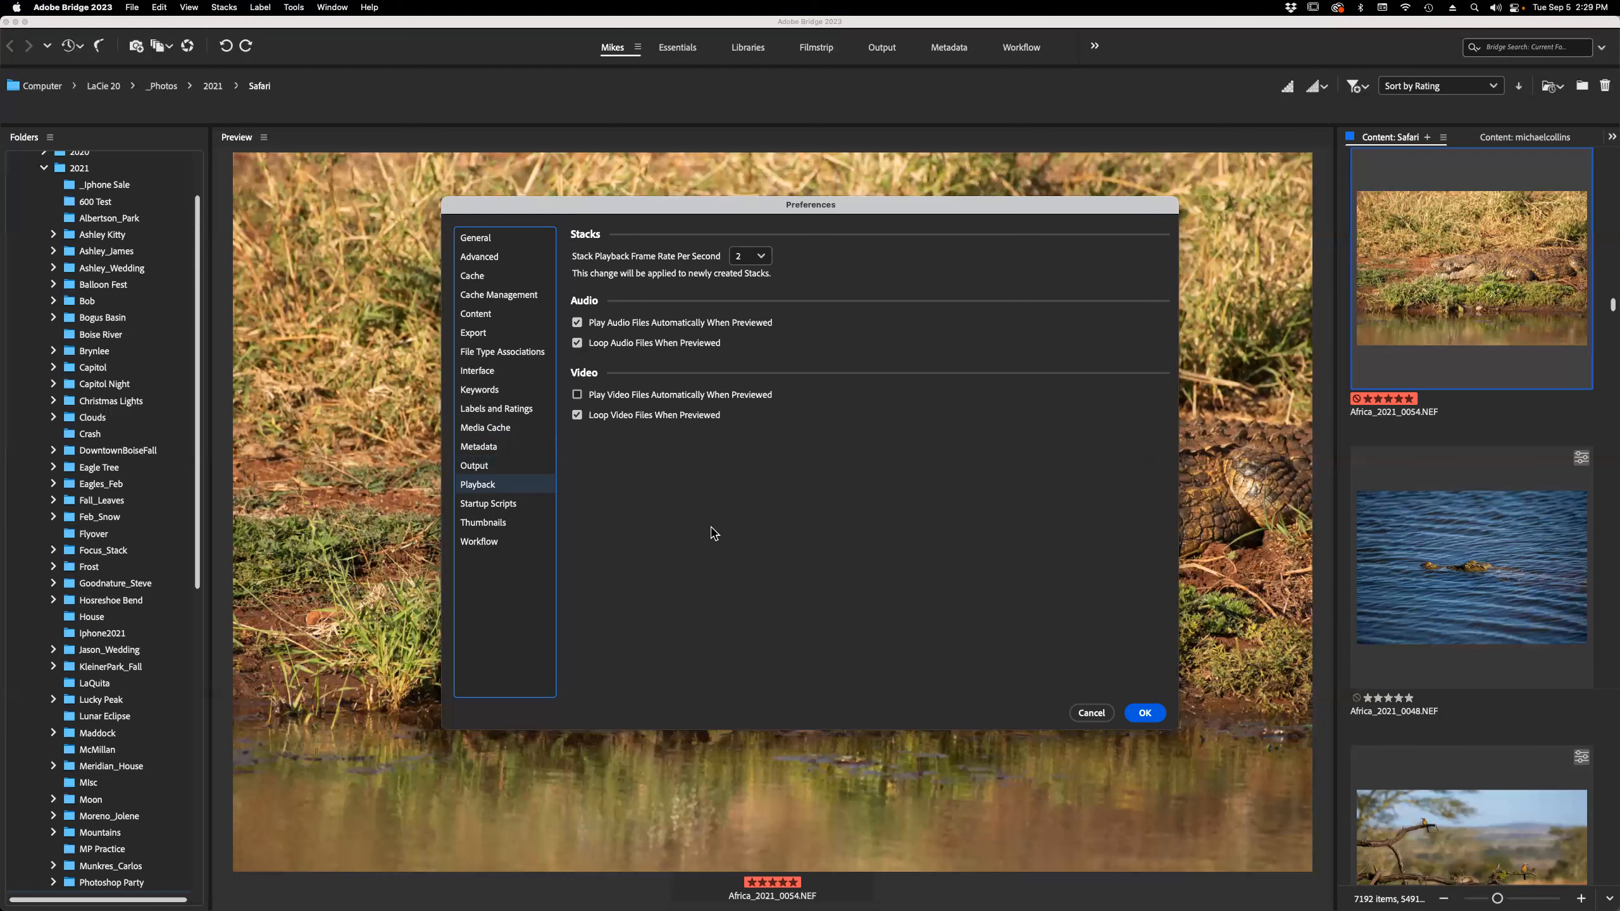
{"action": "left_click", "coordinate": [518, 510]}
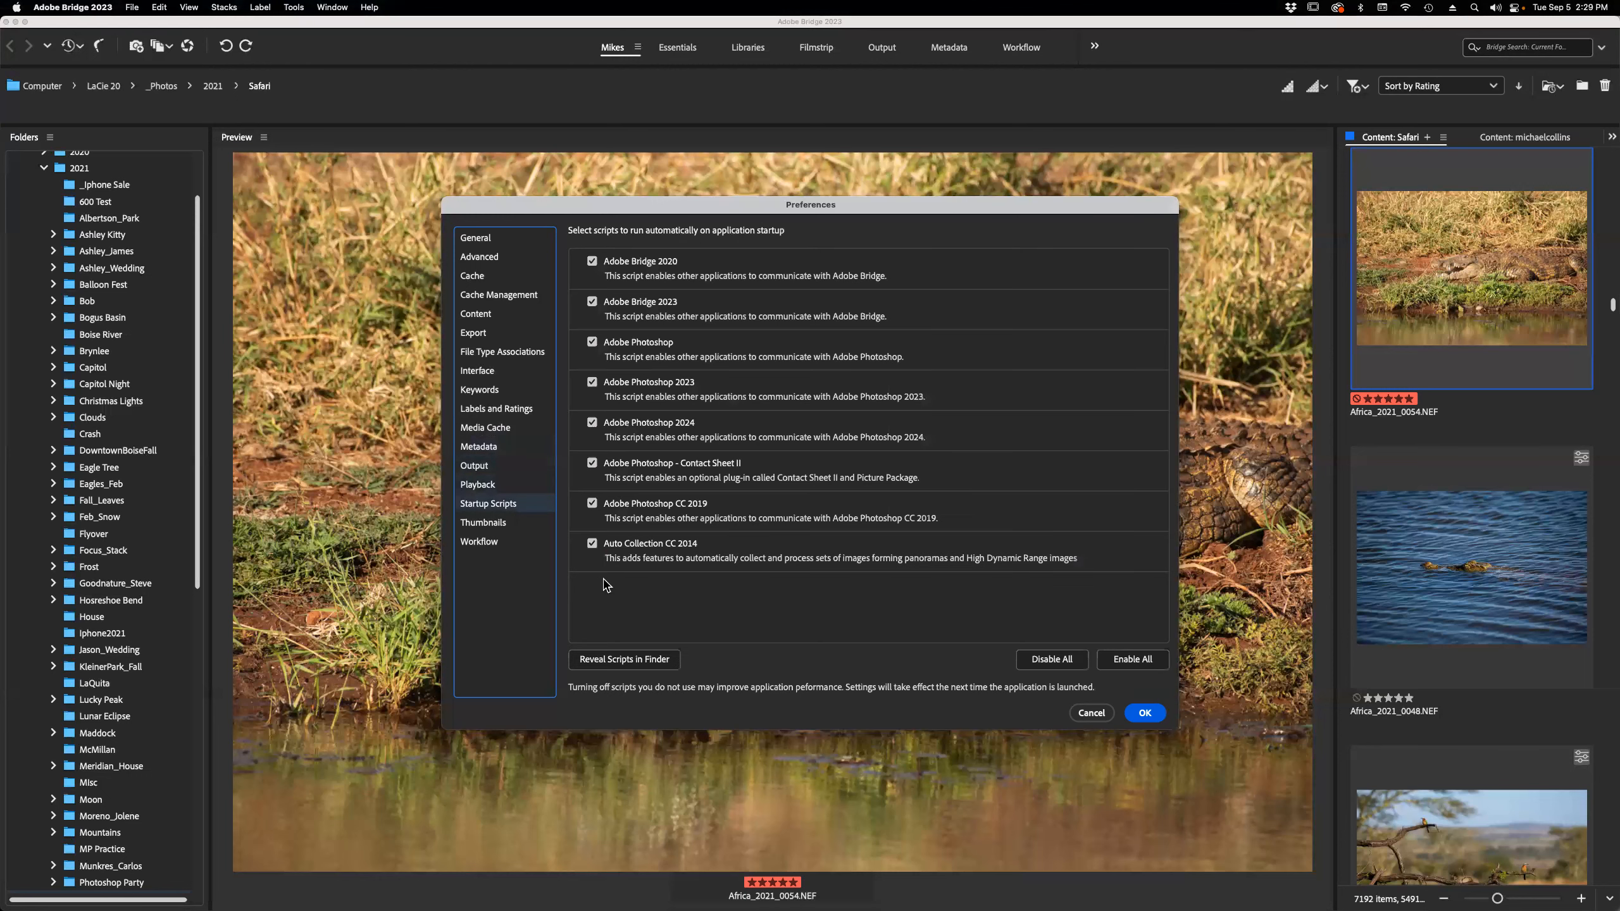
In the Thumbnails preferences, show Date Created and Dimensions as additional lines of thumbnail metadata.
{"action": "left_click", "coordinate": [515, 525]}
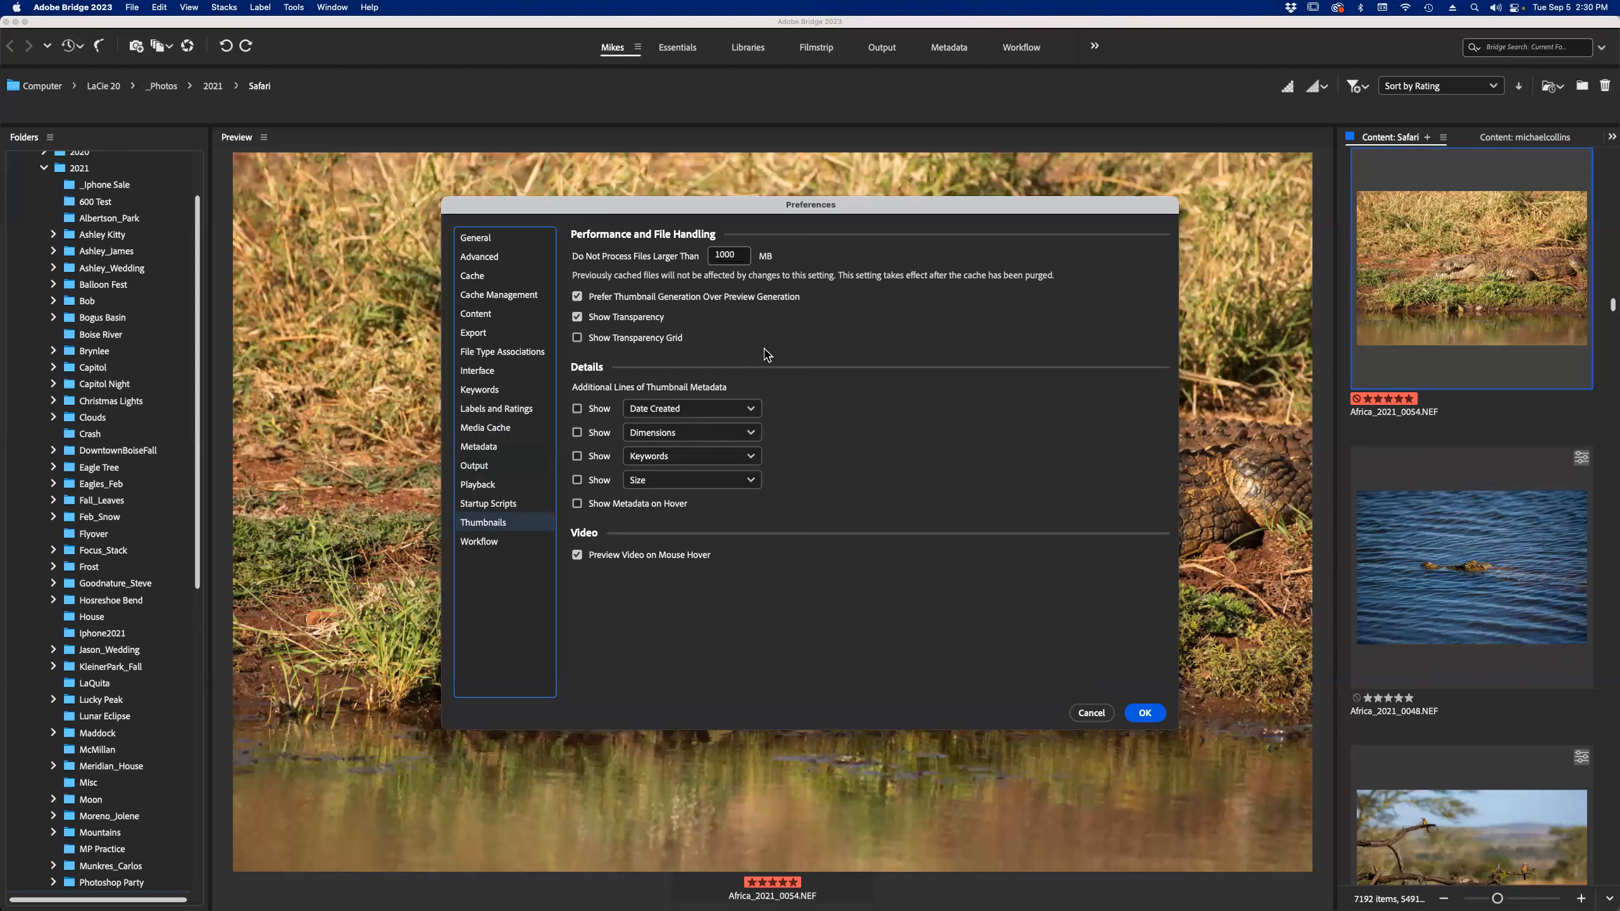
{"action": "left_click", "coordinate": [577, 409]}
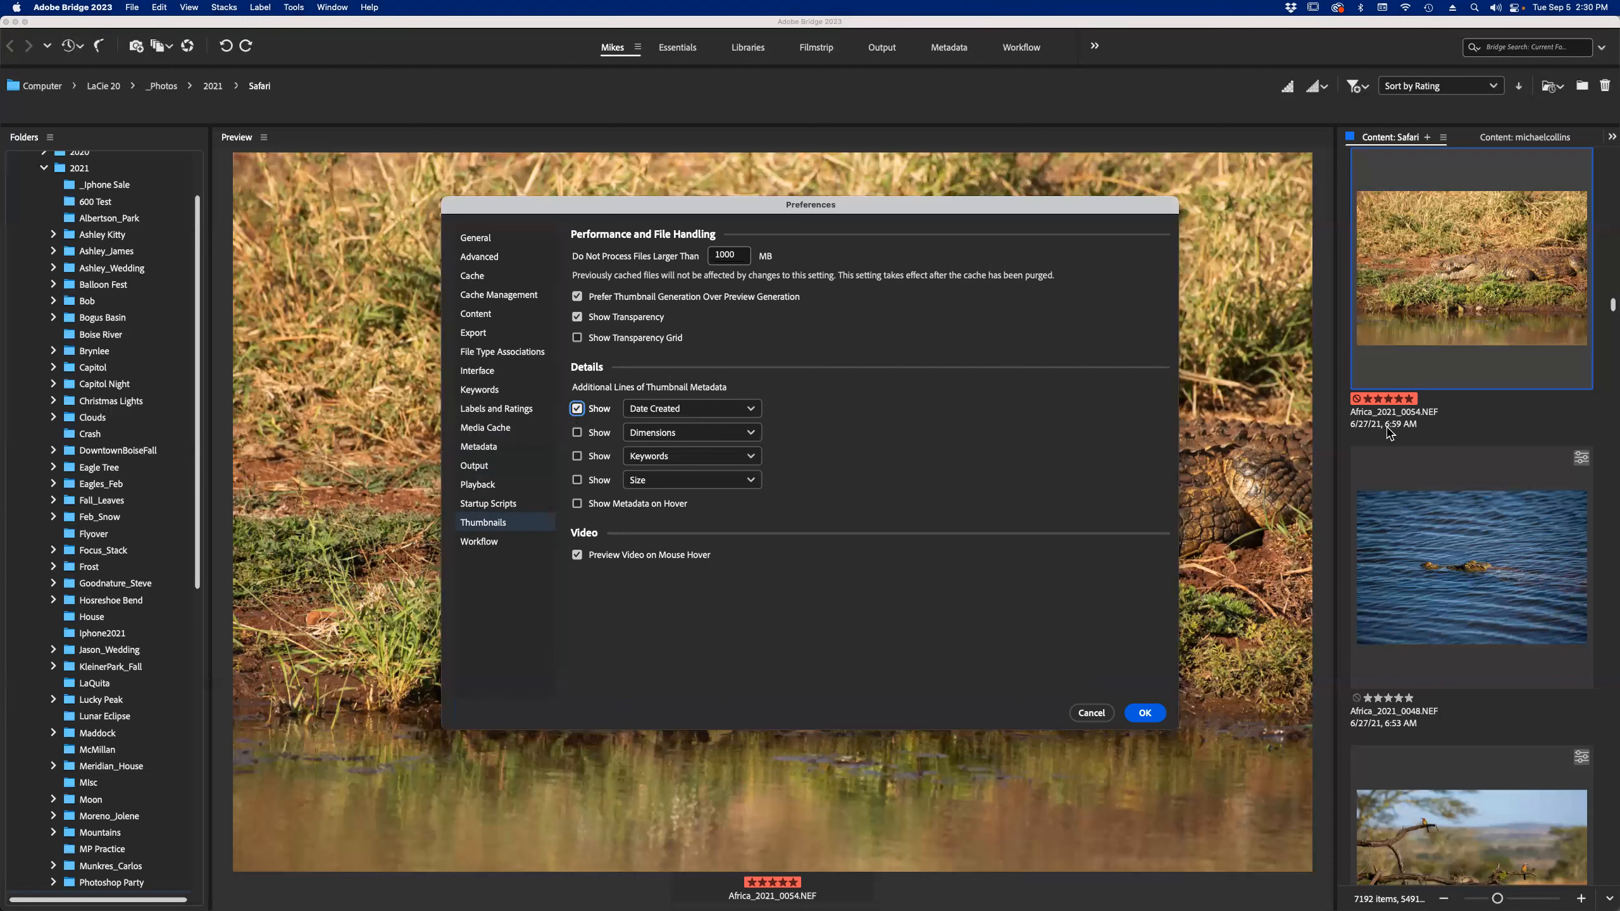
{"action": "left_click", "coordinate": [577, 434]}
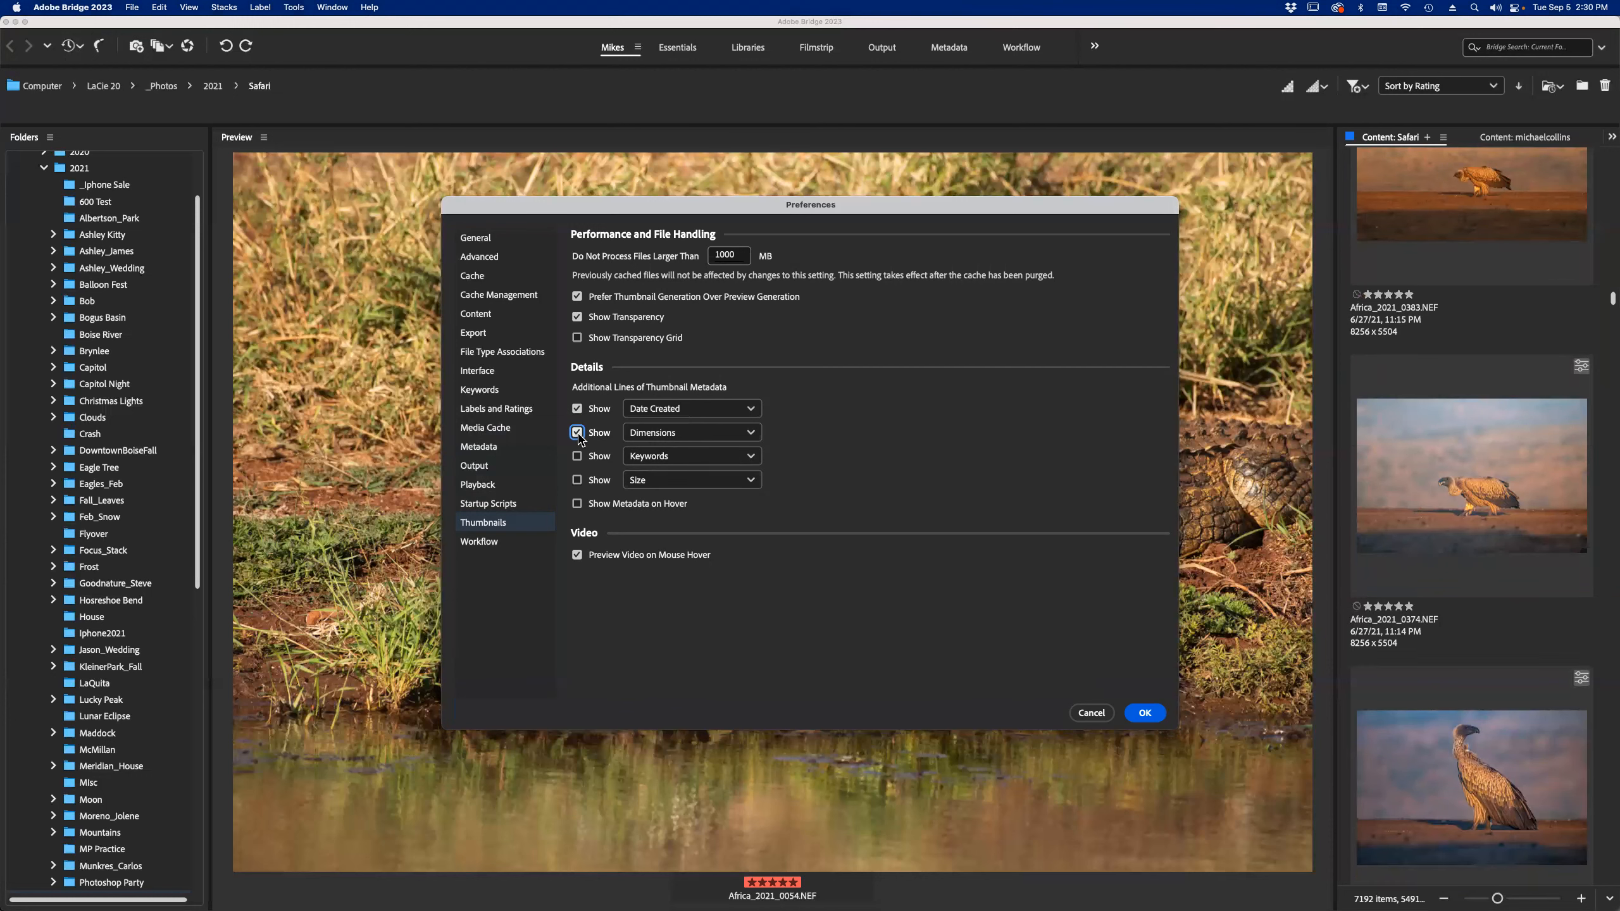
Try Dimensions (in inches) for the second thumbnail metadata line and set it back to Dimensions.
{"action": "left_click", "coordinate": [679, 434]}
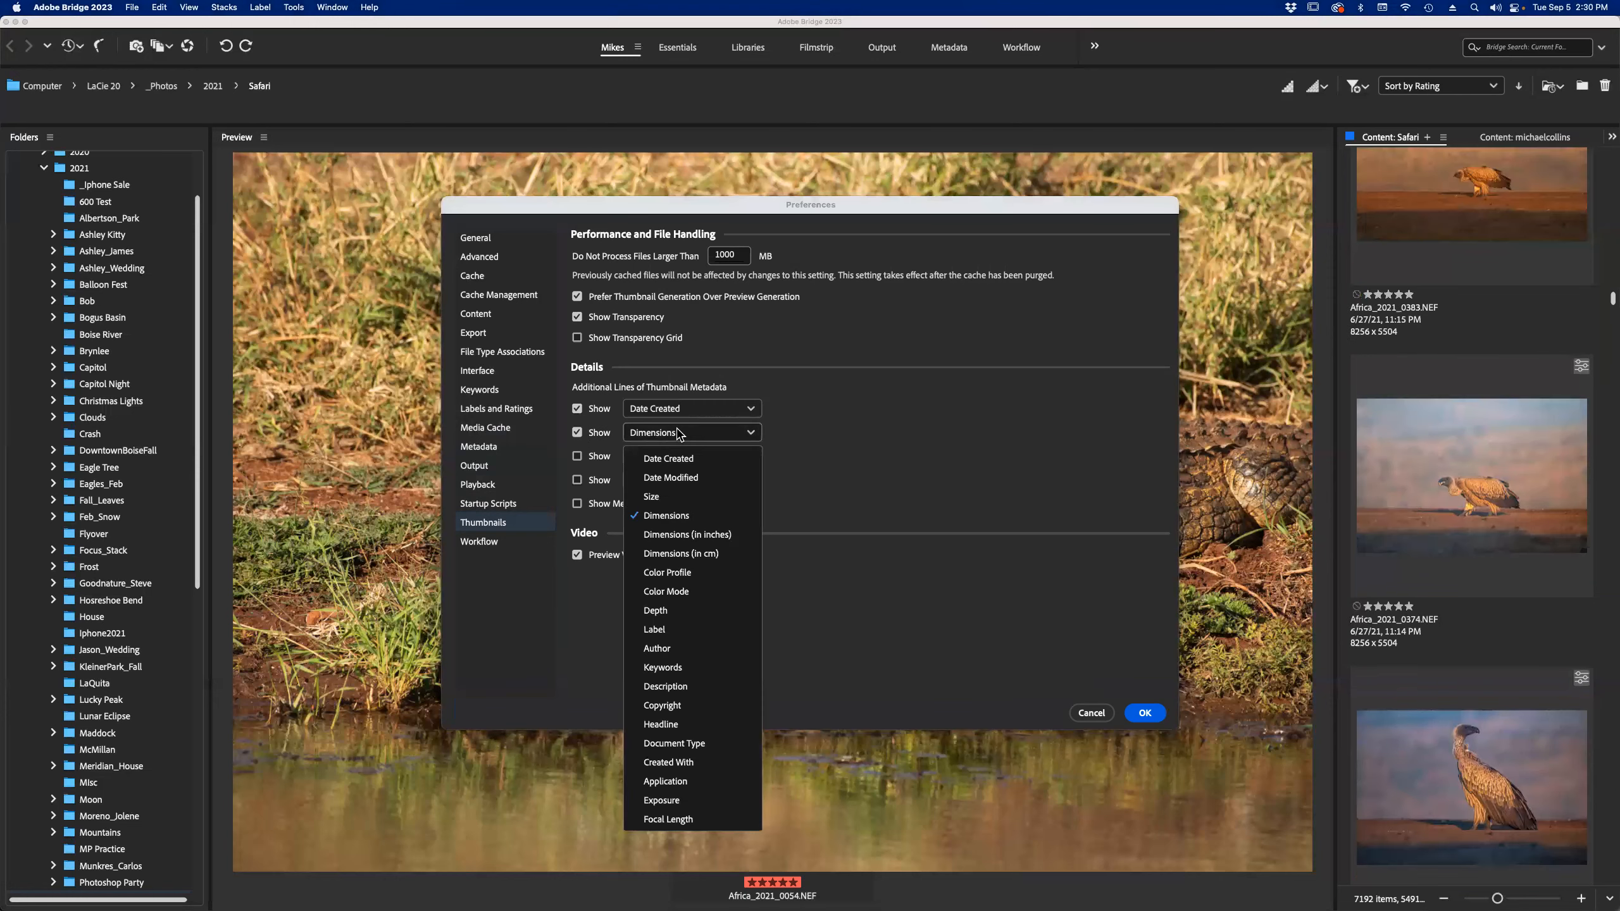
{"action": "left_click", "coordinate": [693, 537]}
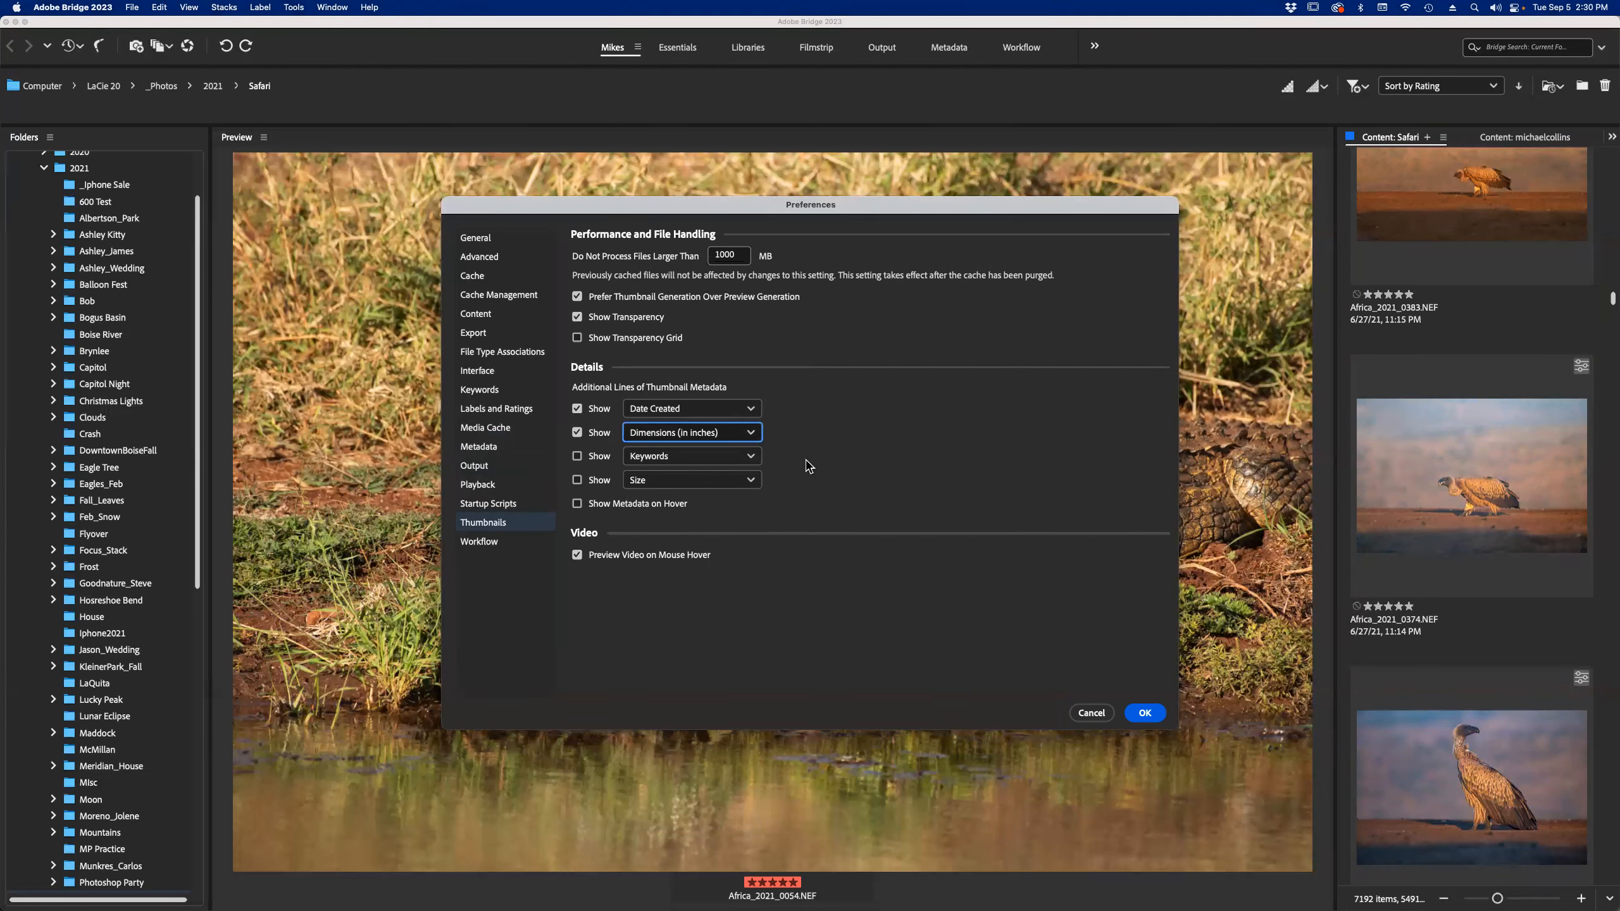
{"action": "left_click", "coordinate": [579, 434]}
{"action": "left_click", "coordinate": [579, 433]}
{"action": "left_click", "coordinate": [692, 435]}
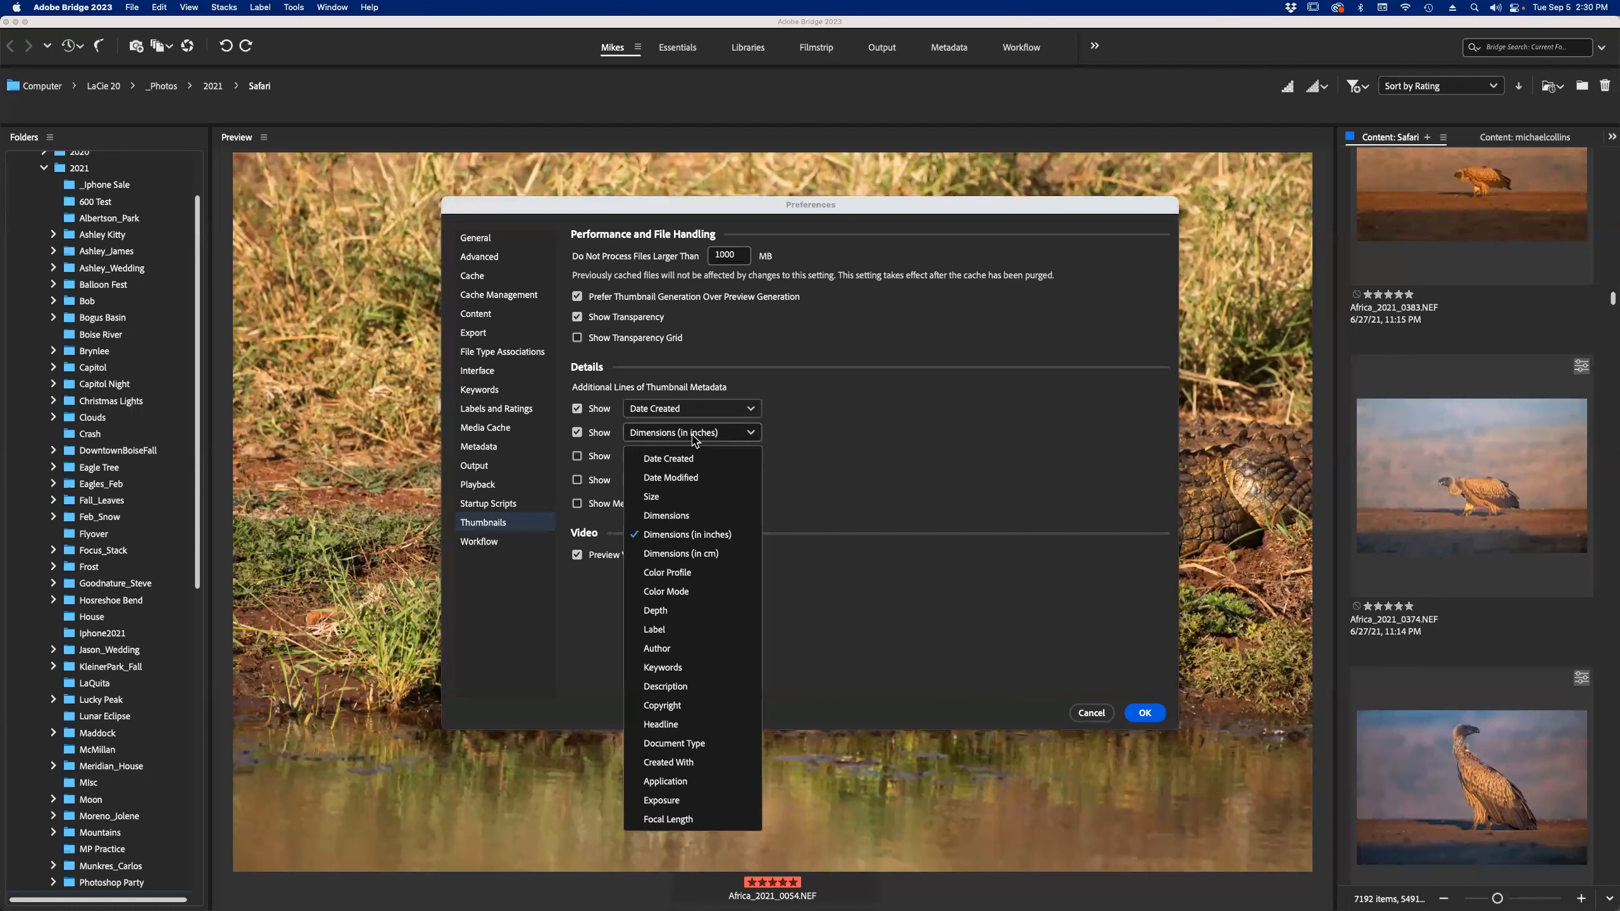
{"action": "left_click", "coordinate": [683, 516]}
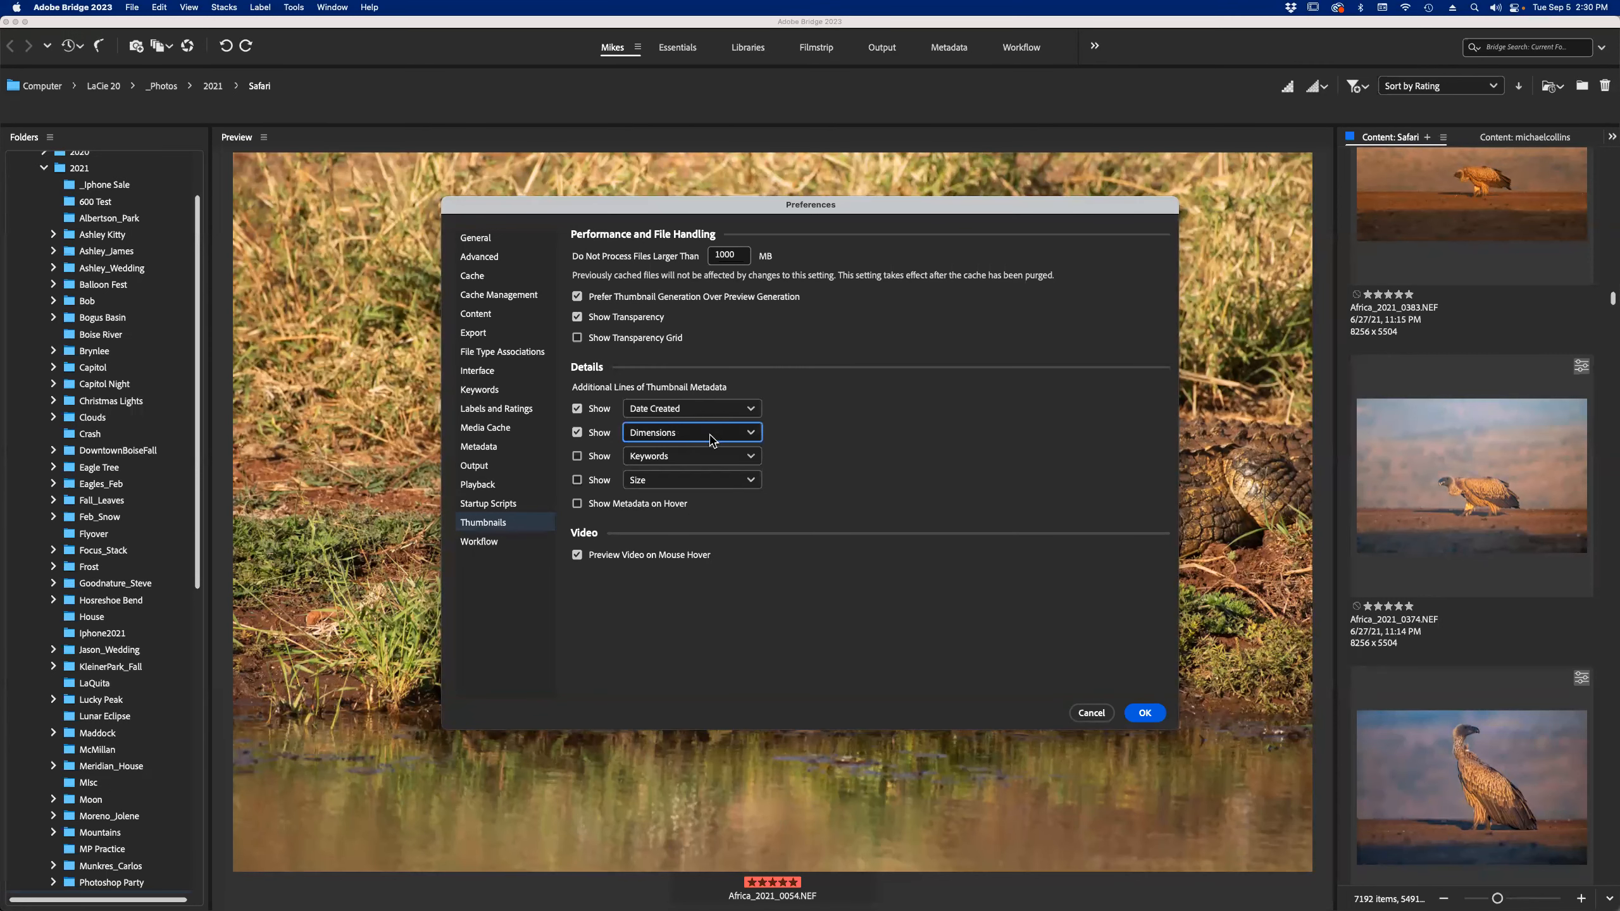
{"action": "left_click", "coordinate": [709, 434]}
{"action": "left_click", "coordinate": [700, 536]}
{"action": "left_click", "coordinate": [690, 439]}
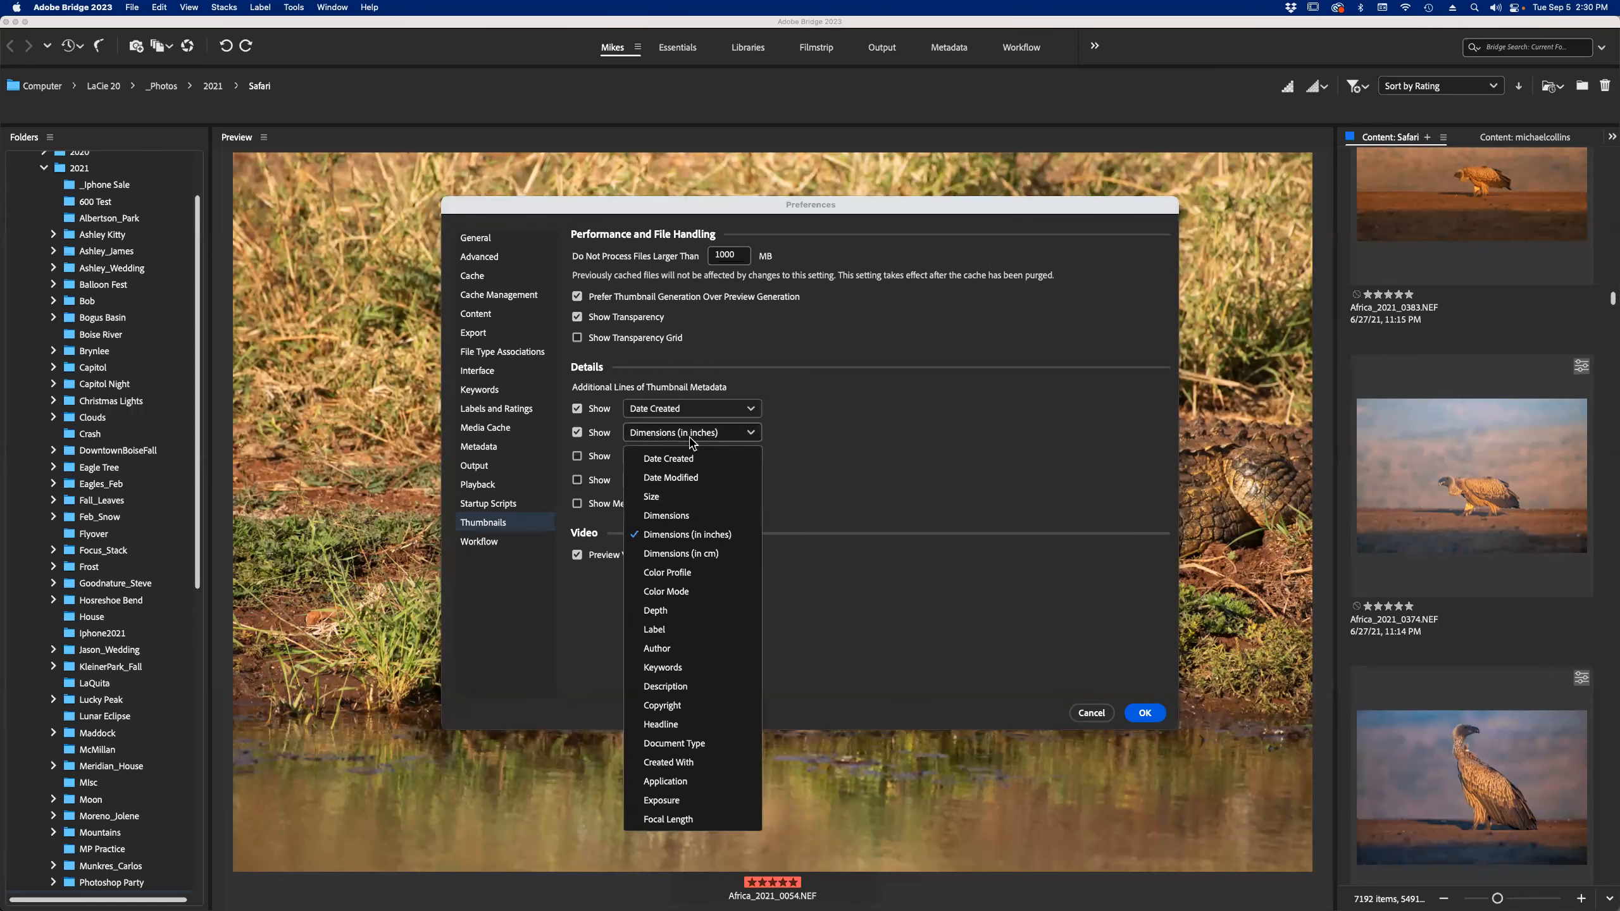
{"action": "left_click", "coordinate": [680, 518]}
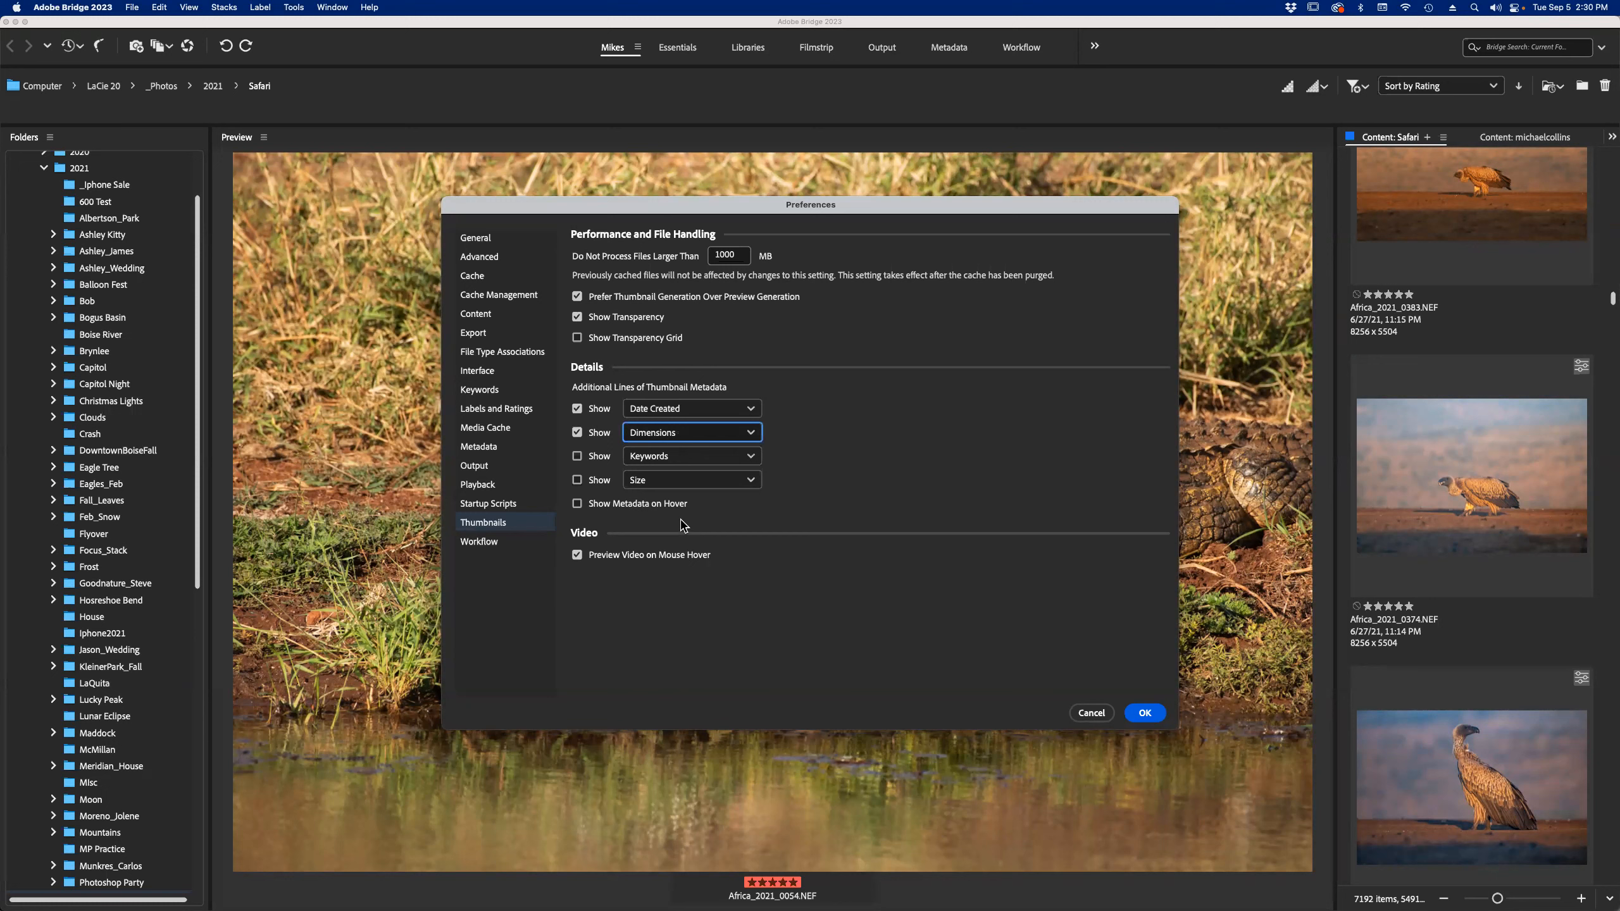
Try the Keywords and Size lines of thumbnail metadata and turn both off again.
{"action": "left_click", "coordinate": [577, 456]}
{"action": "left_click", "coordinate": [577, 455]}
{"action": "left_click", "coordinate": [577, 480]}
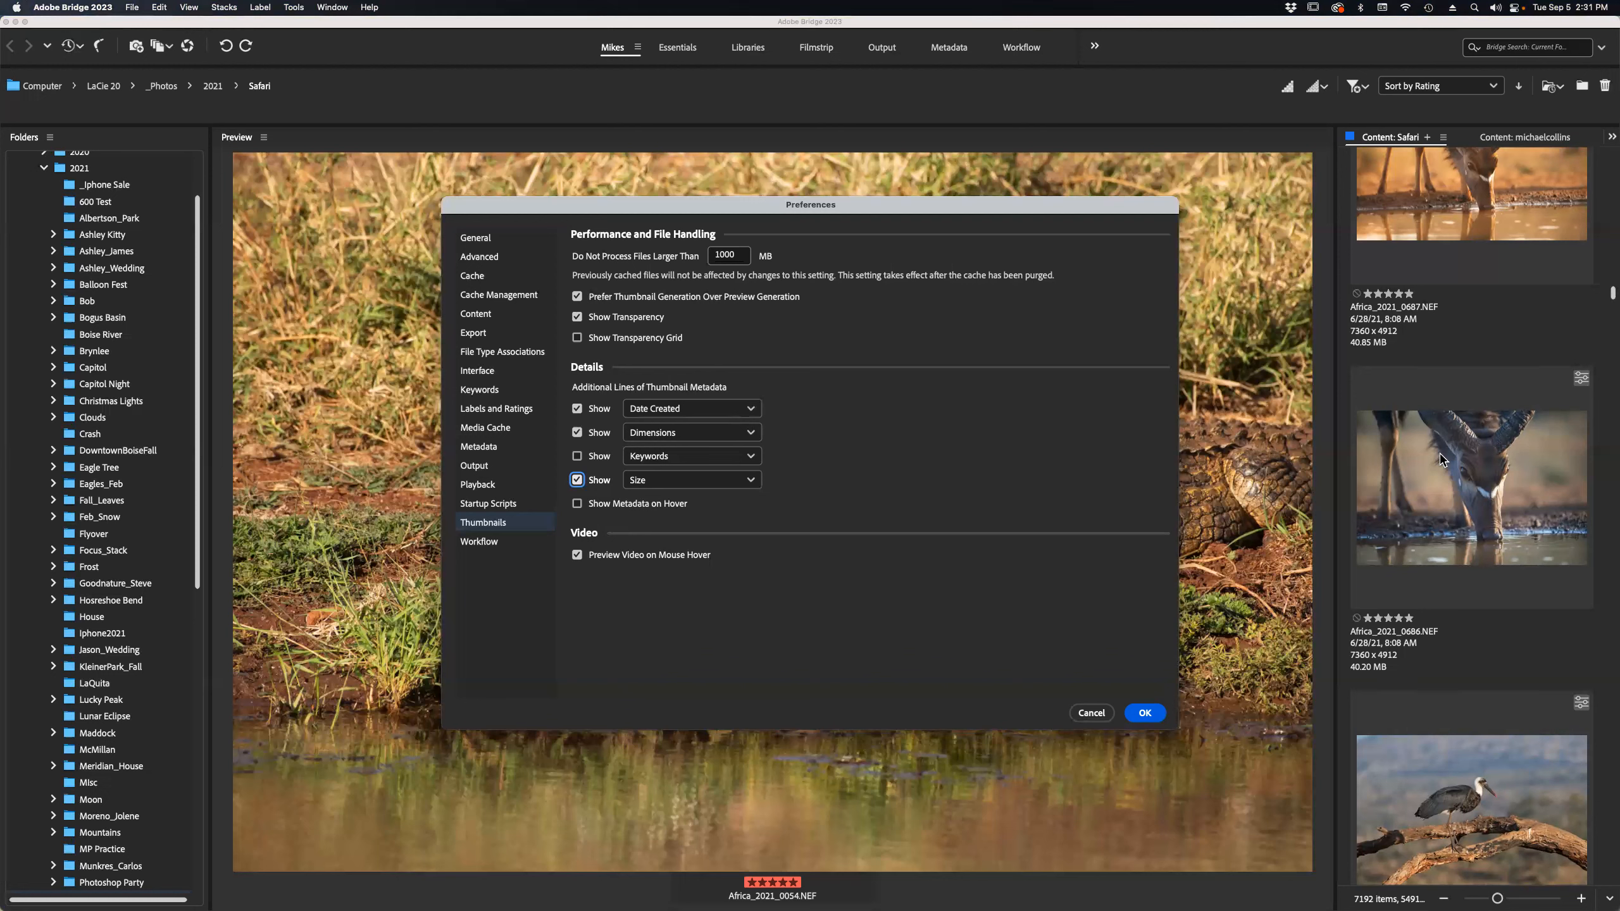
{"action": "left_click", "coordinate": [577, 482]}
Enable Show Metadata on Hover, apply the preferences and check the metadata tooltips on the vulture thumbnails.
{"action": "left_click", "coordinate": [577, 504]}
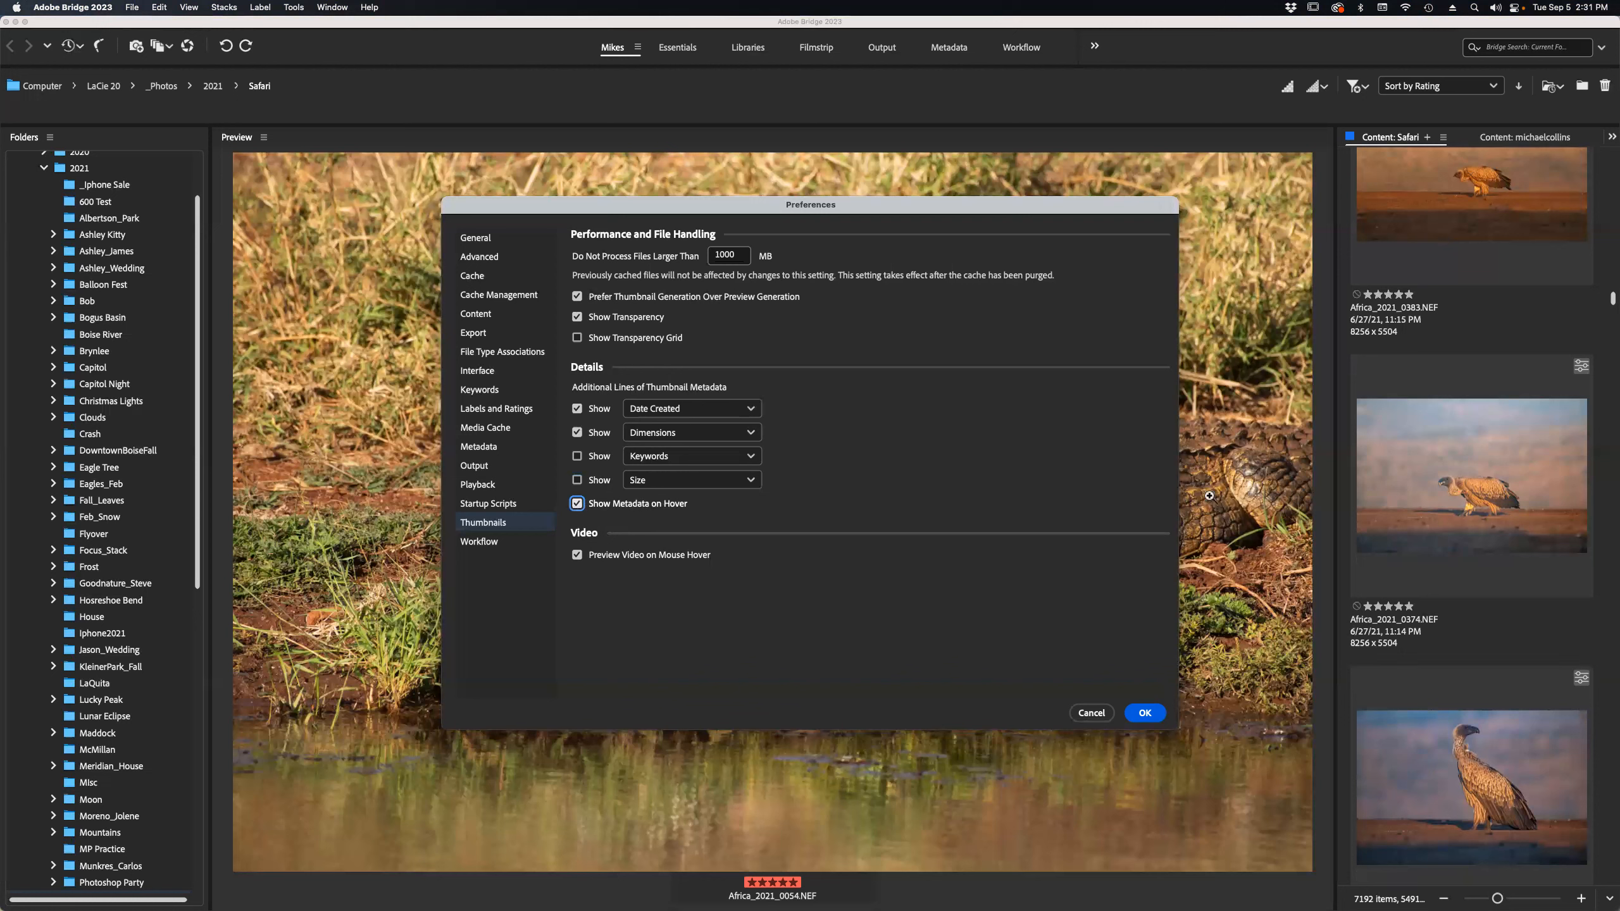
{"action": "left_click", "coordinate": [1148, 713]}
{"action": "mouse_move", "coordinate": [1428, 498]}
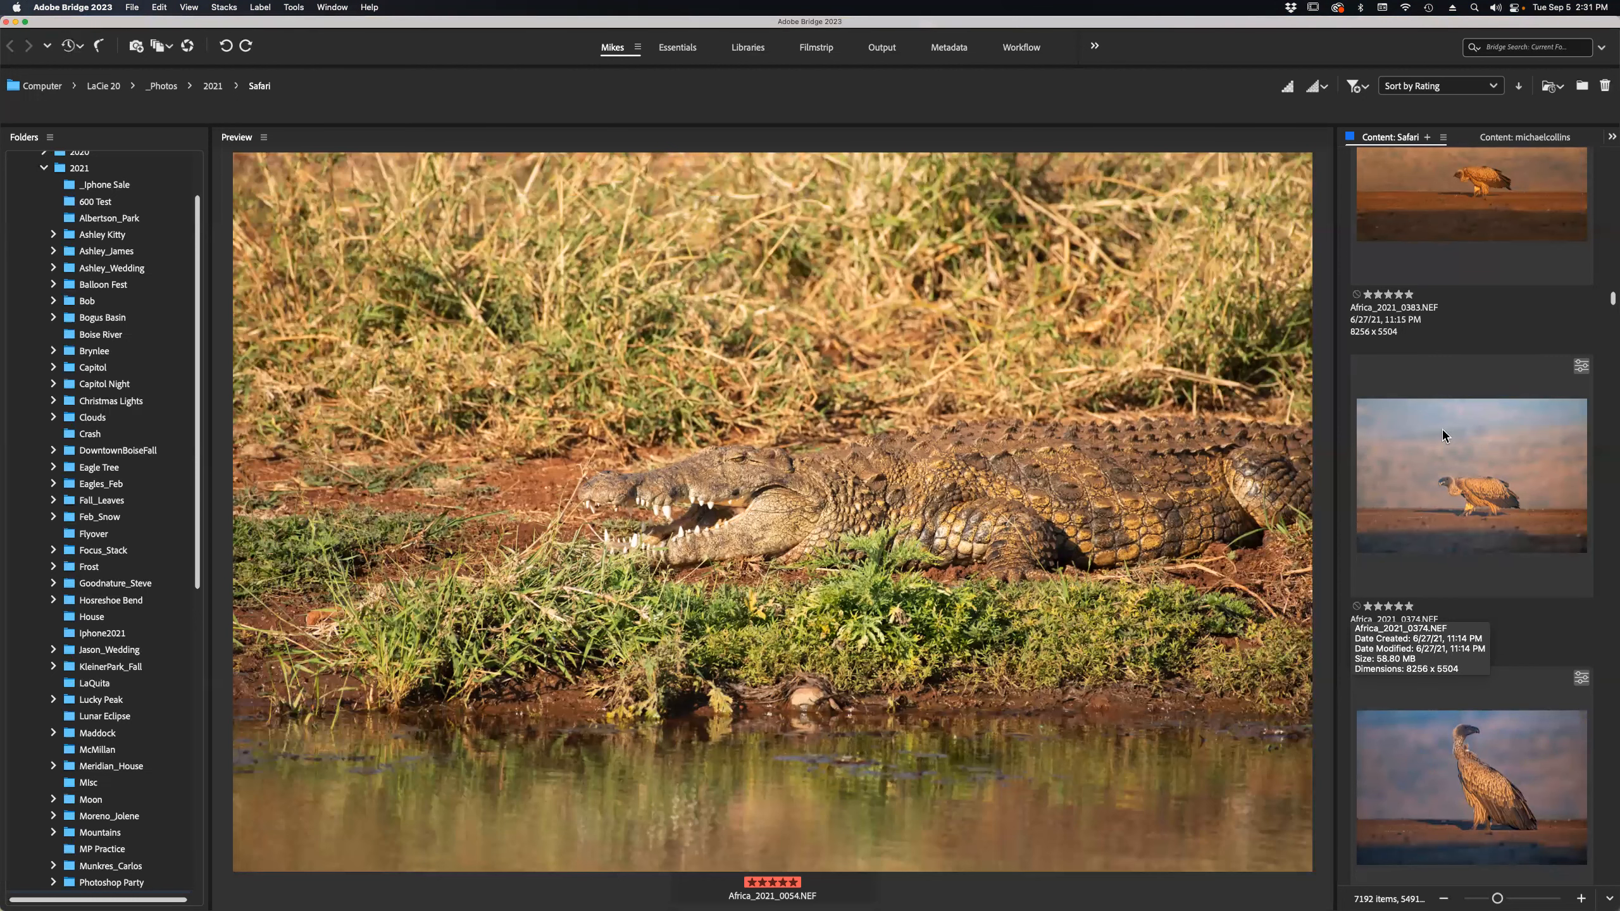
{"action": "mouse_move", "coordinate": [1465, 238]}
{"action": "mouse_move", "coordinate": [1433, 774]}
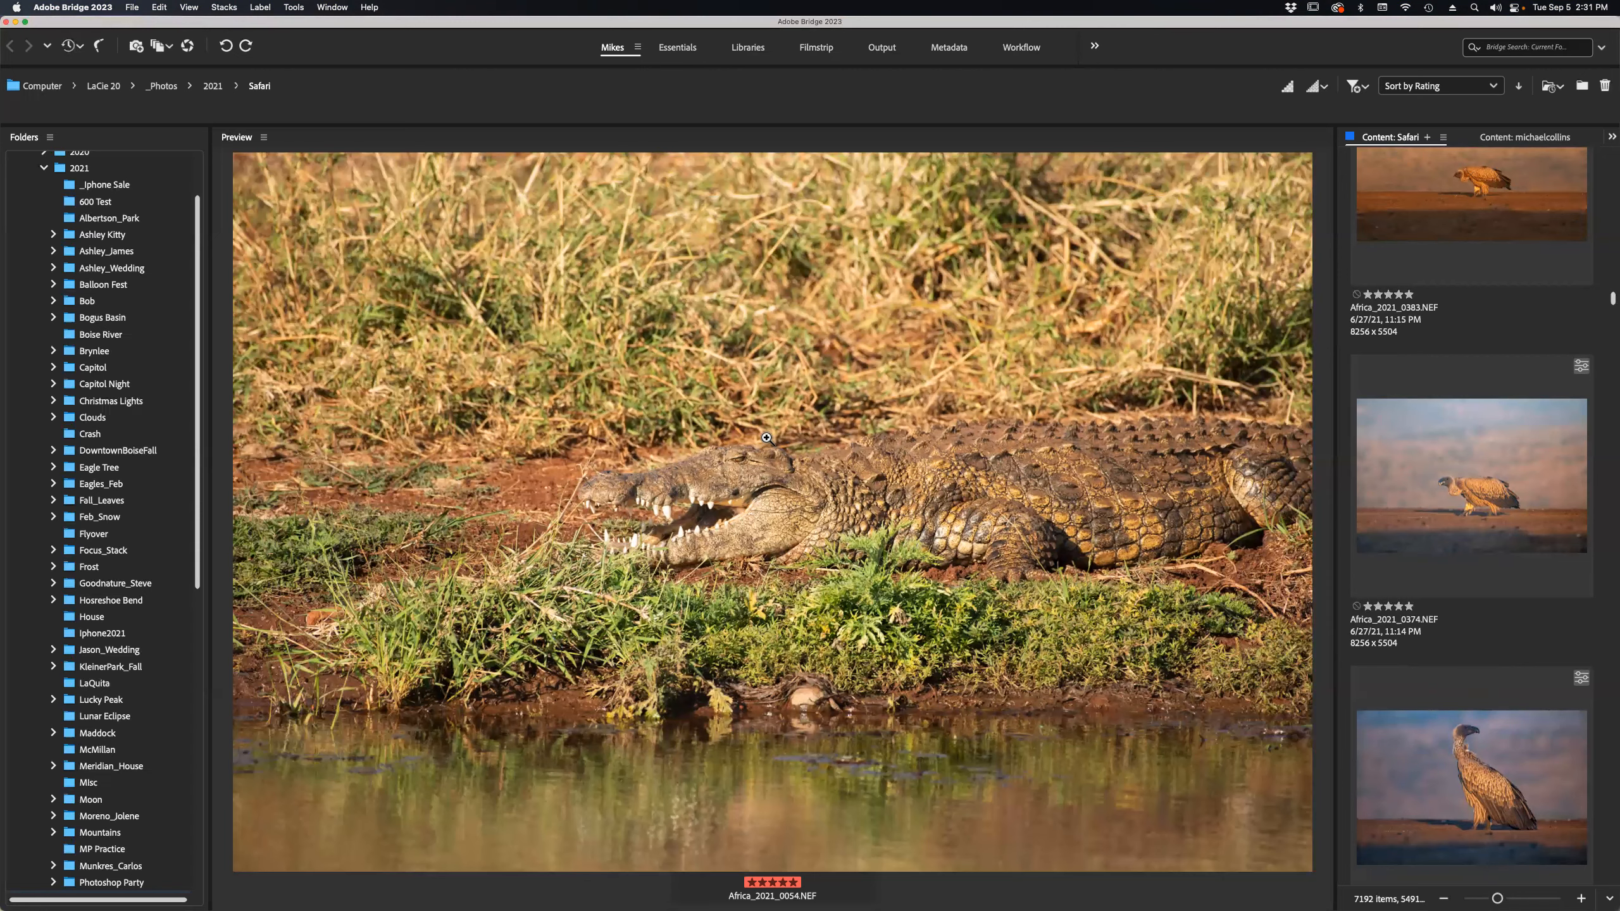
Review the Workflow preferences, and turn off the Dimensions and Date Created lines in the Thumbnails preferences.
{"action": "key", "text": "super+k"}
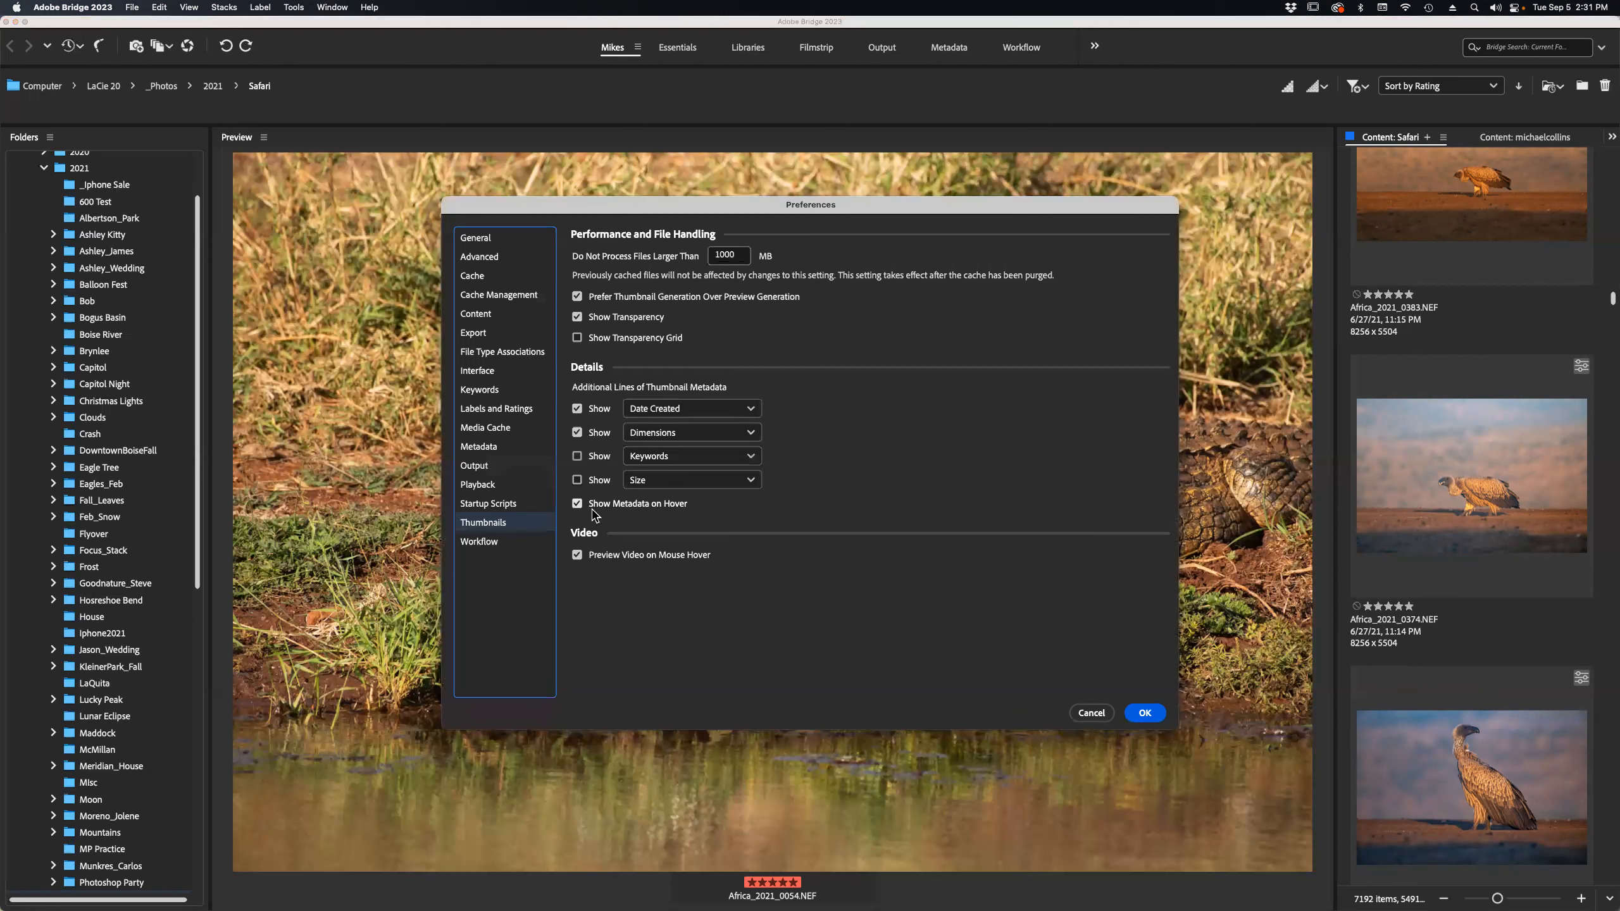
{"action": "left_click", "coordinate": [500, 547]}
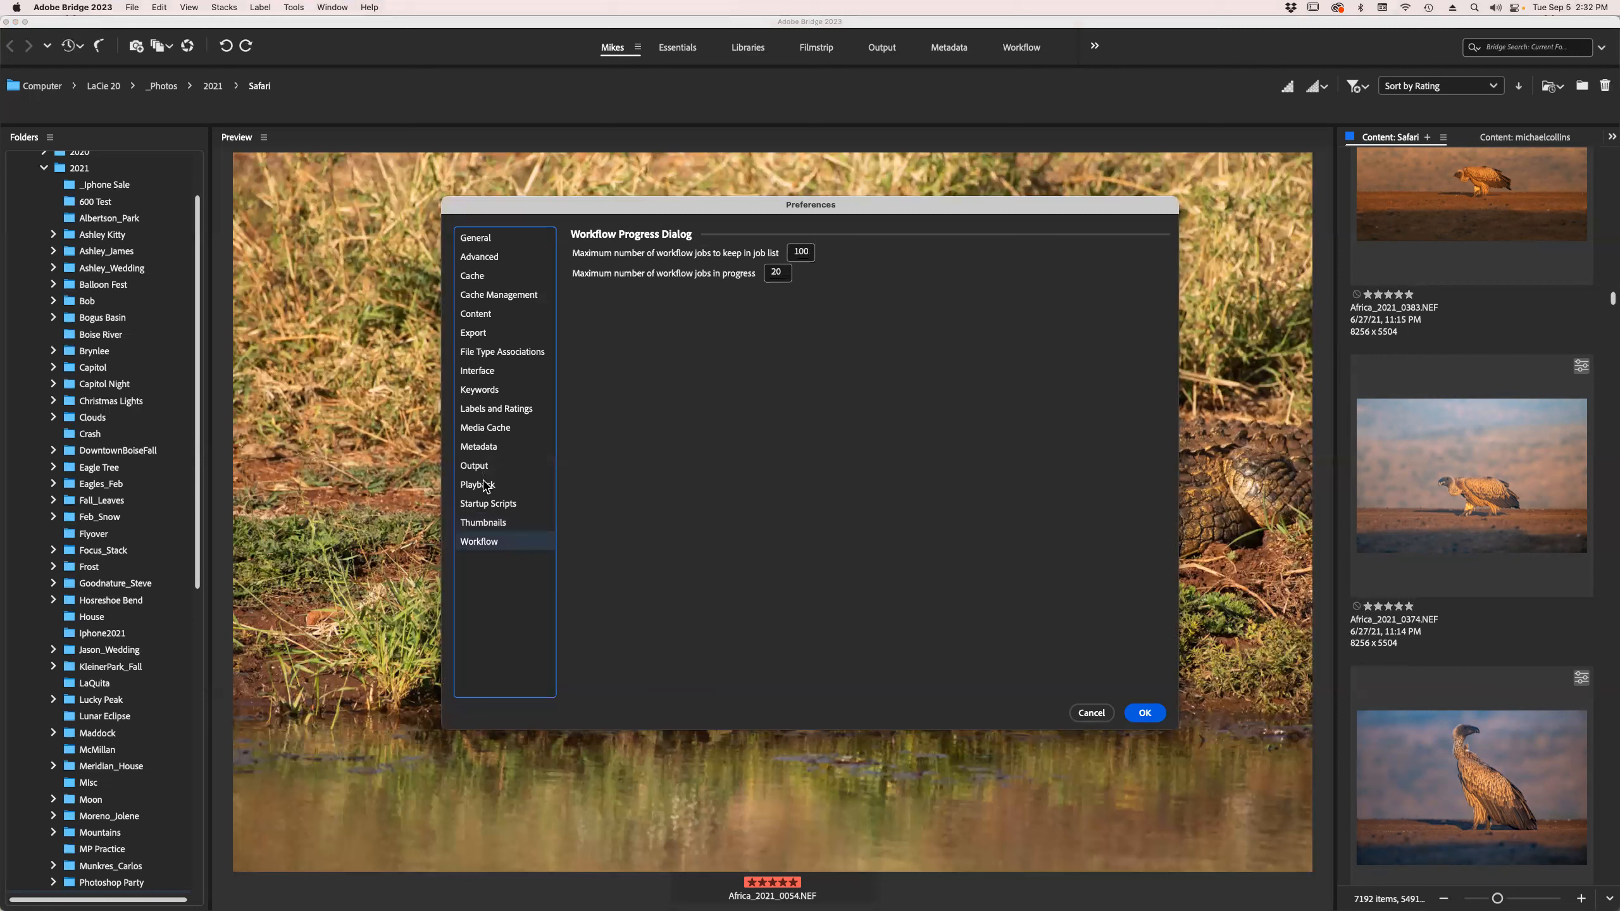
{"action": "left_click", "coordinate": [487, 523]}
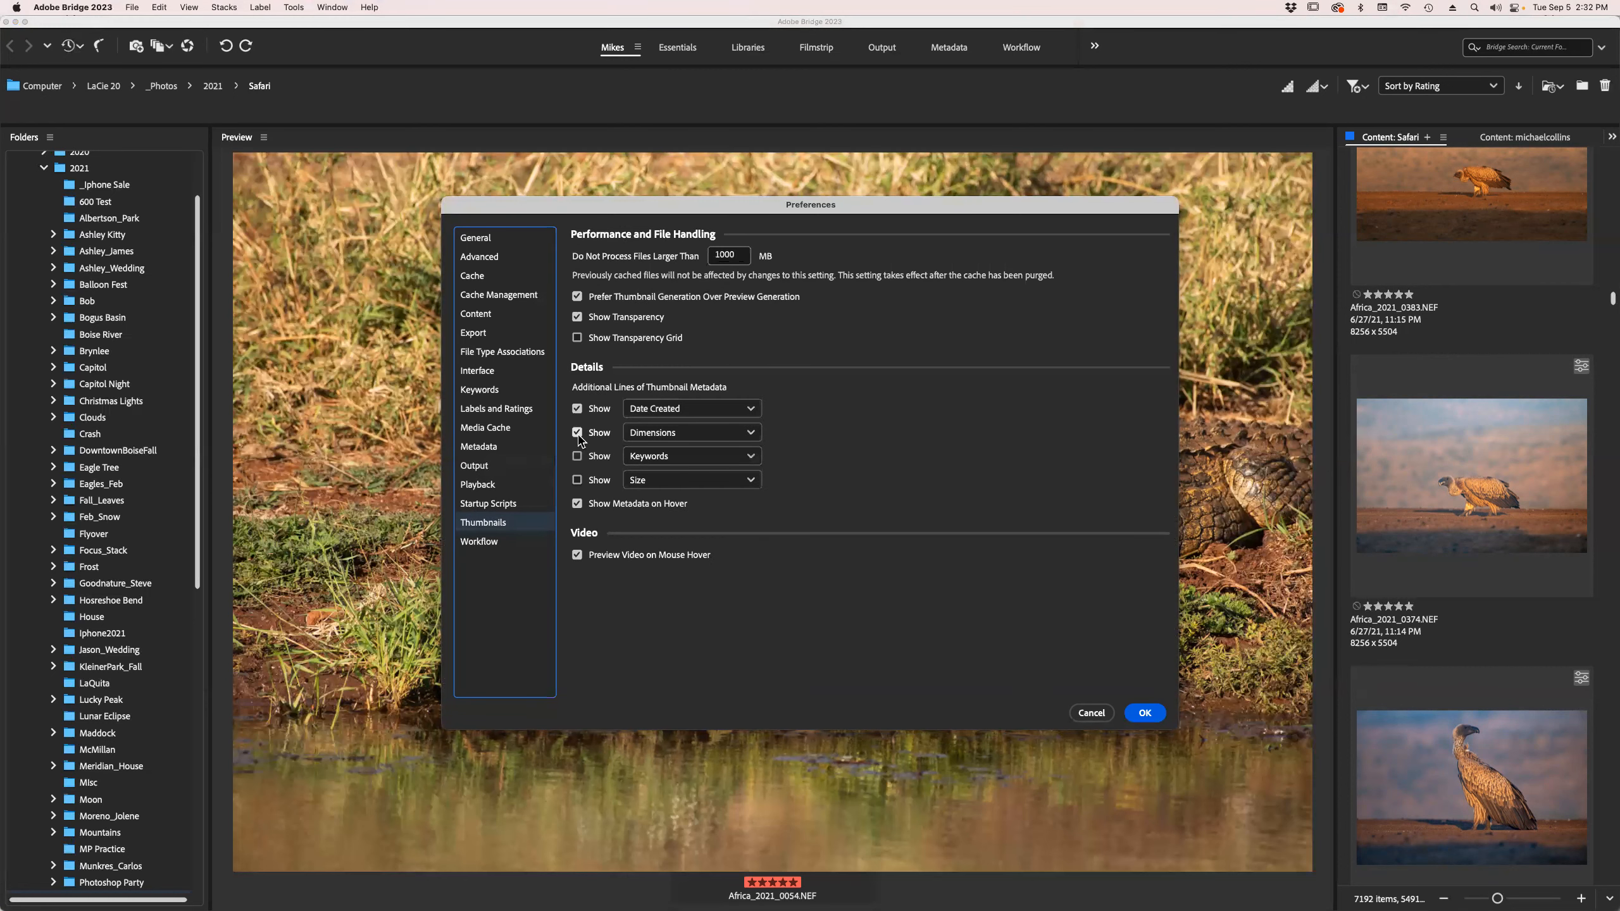
{"action": "left_click", "coordinate": [577, 433]}
{"action": "left_click", "coordinate": [577, 408]}
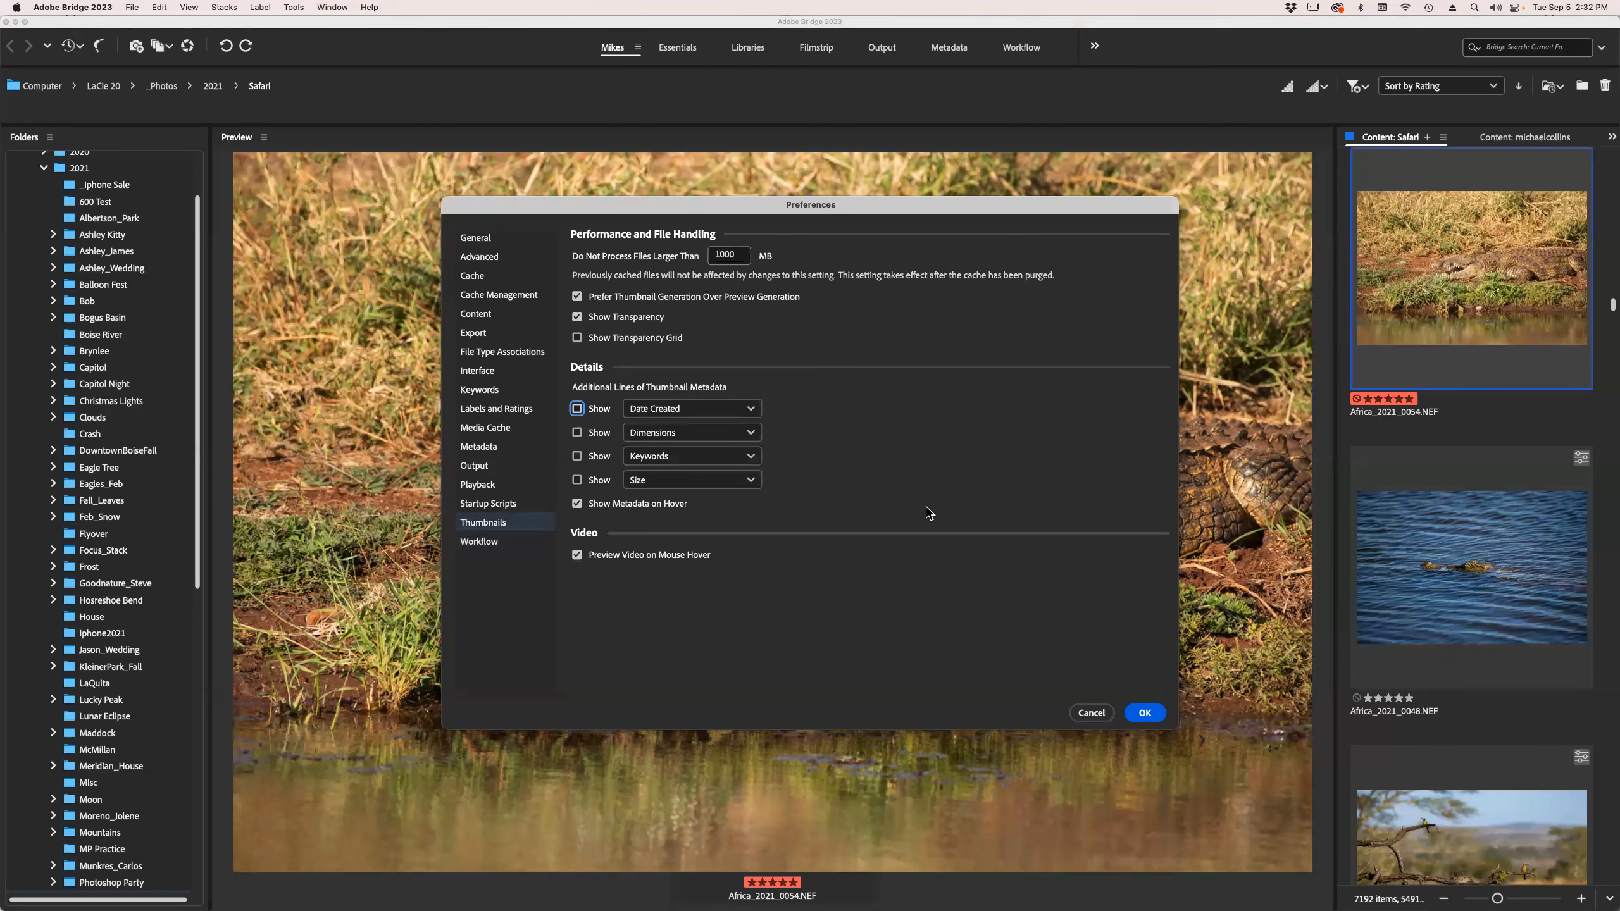
{"action": "left_click", "coordinate": [1144, 712]}
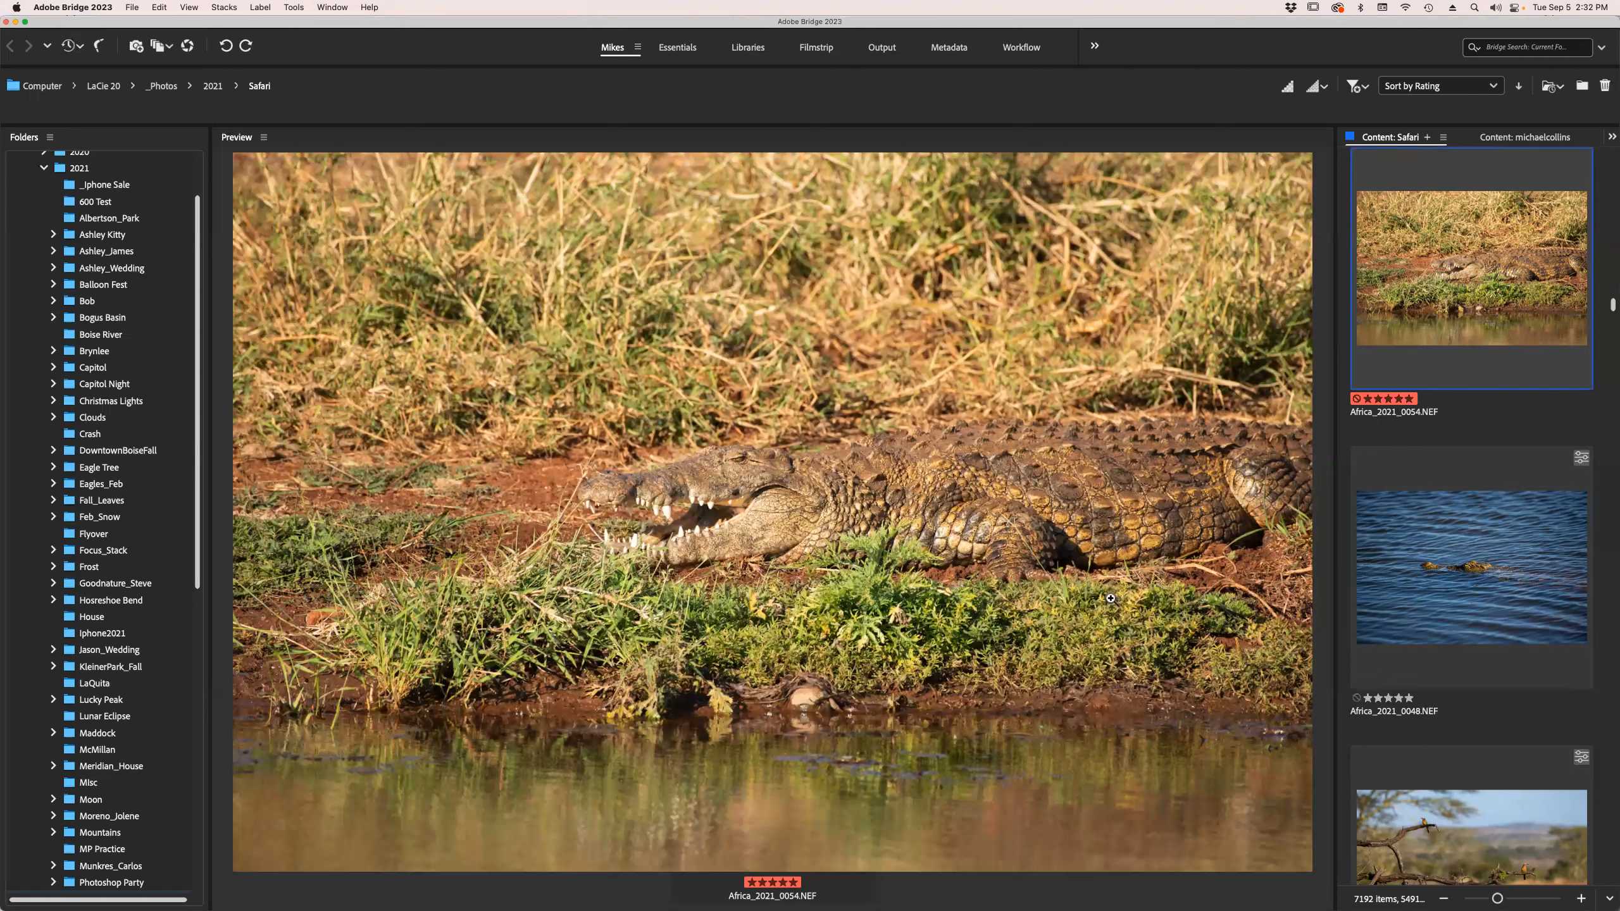
Sort the Safari folder's contents by filename and browse the list around the crocodile photo.
{"action": "left_click", "coordinate": [1444, 86]}
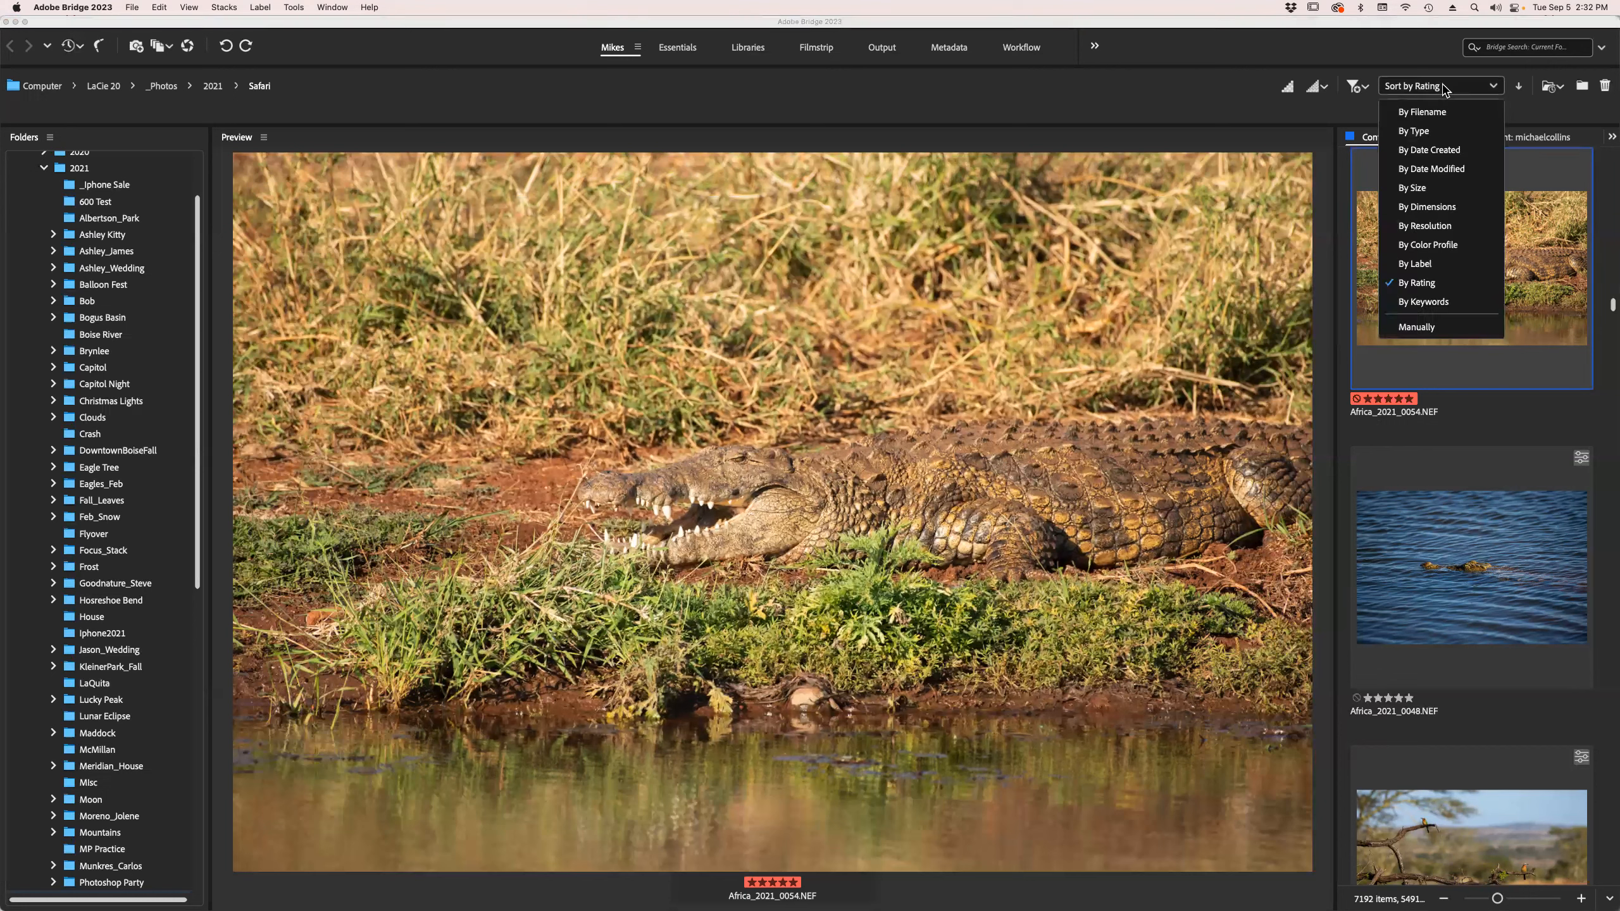
{"action": "left_click", "coordinate": [1448, 113]}
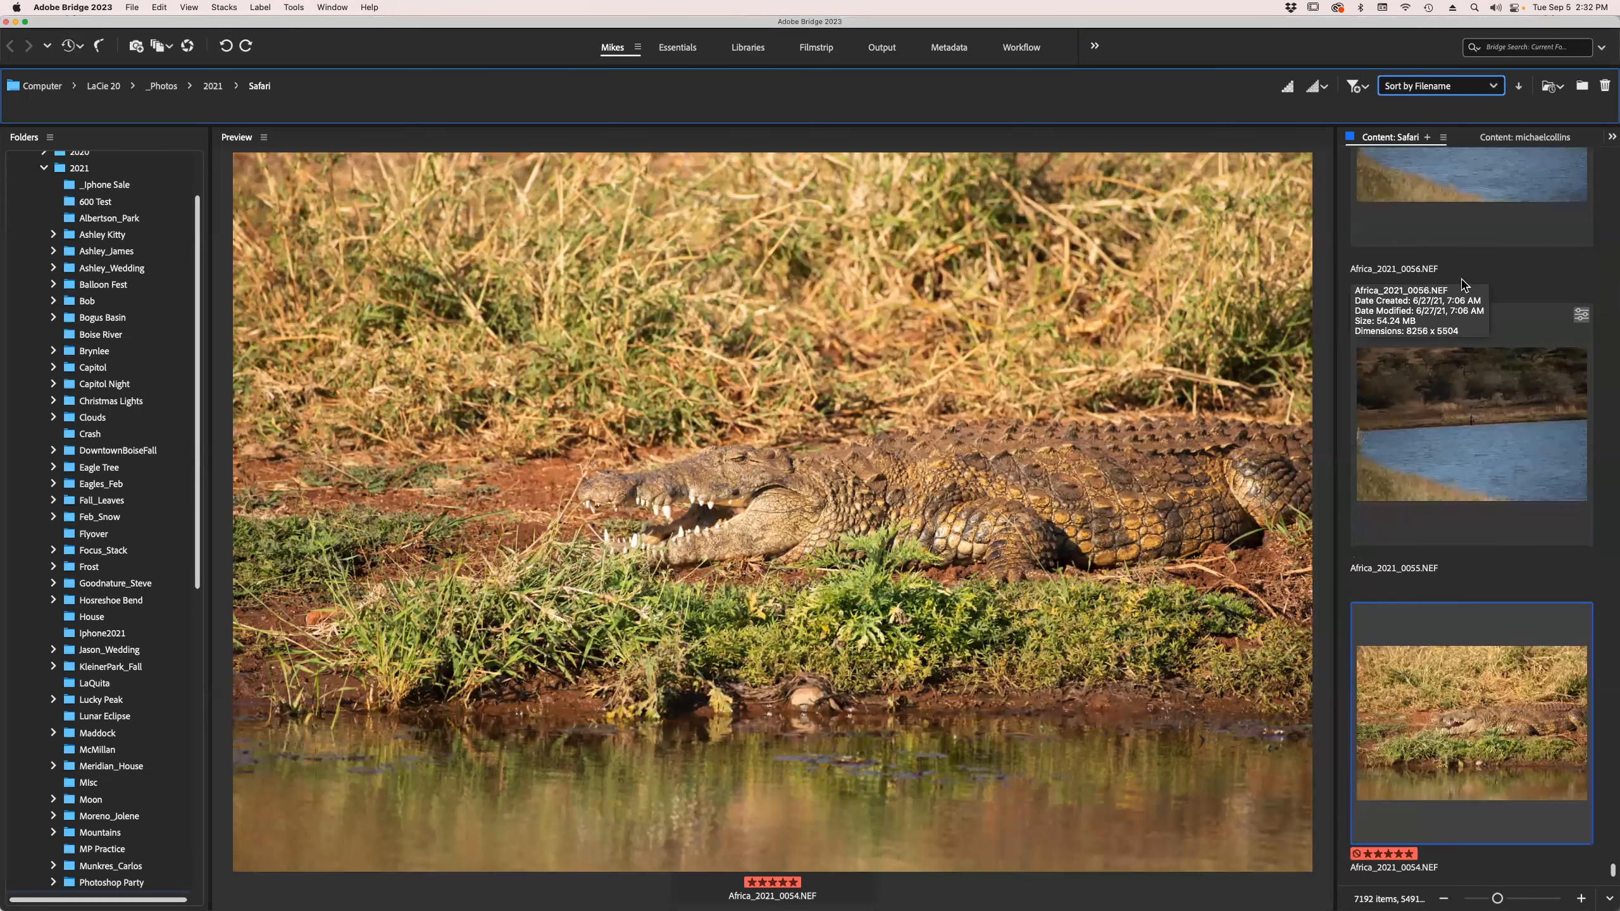
{"action": "scroll", "coordinate": [1461, 282], "scroll_direction": "up", "scroll_amount": 5}
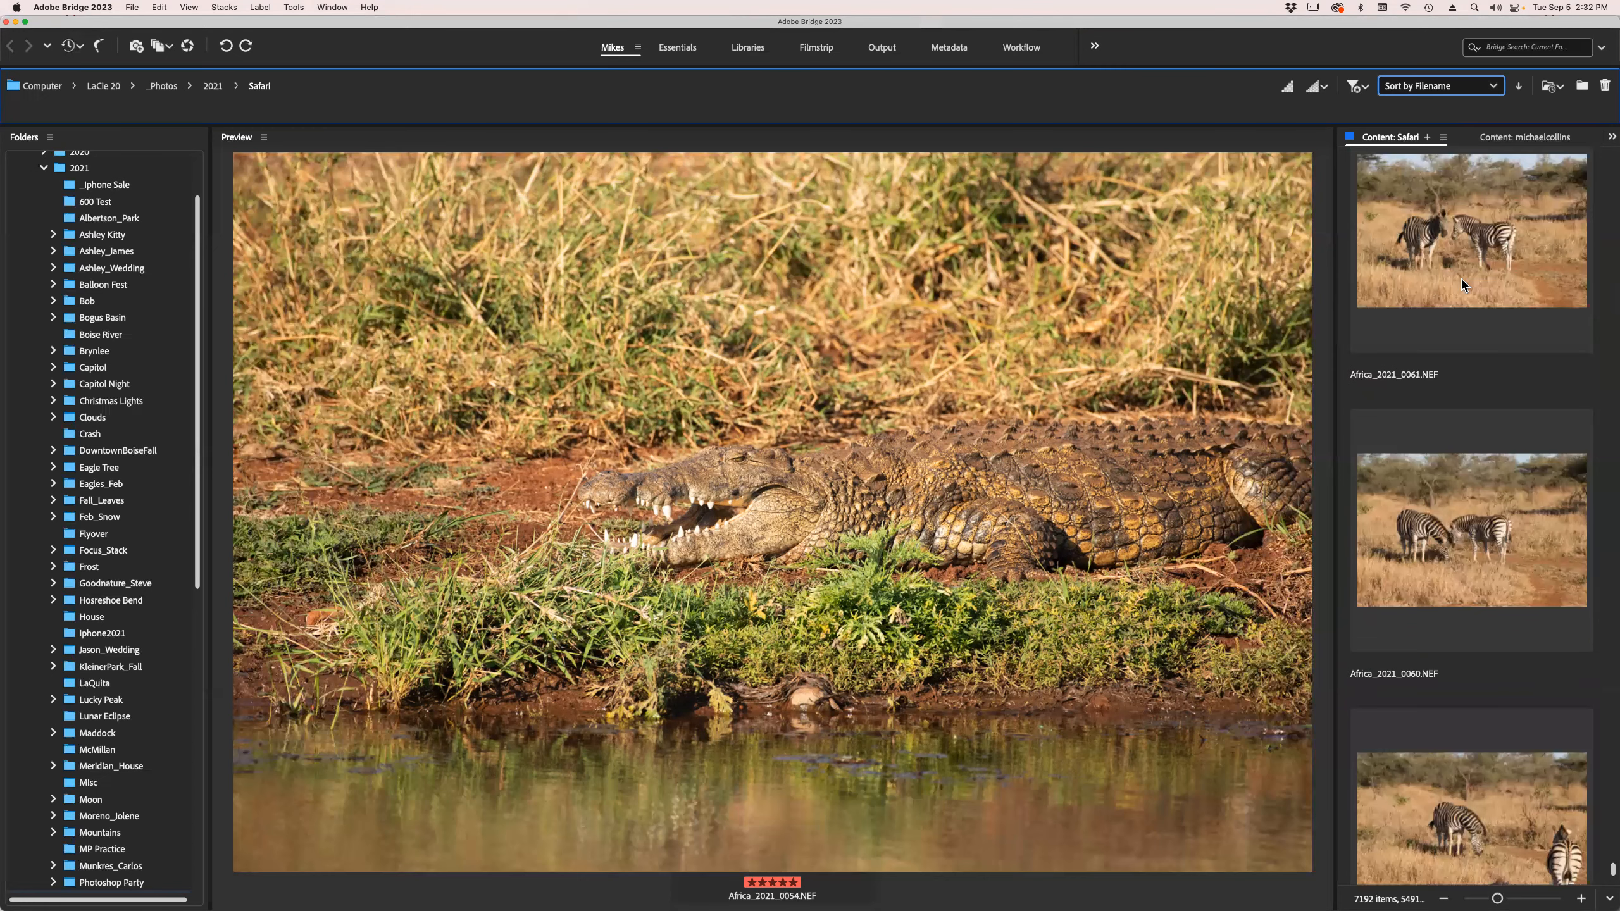
Try sorting the Safari folder by date created, browse the reordered thumbnails, and return to sorting by filename.
{"action": "key", "text": "Home"}
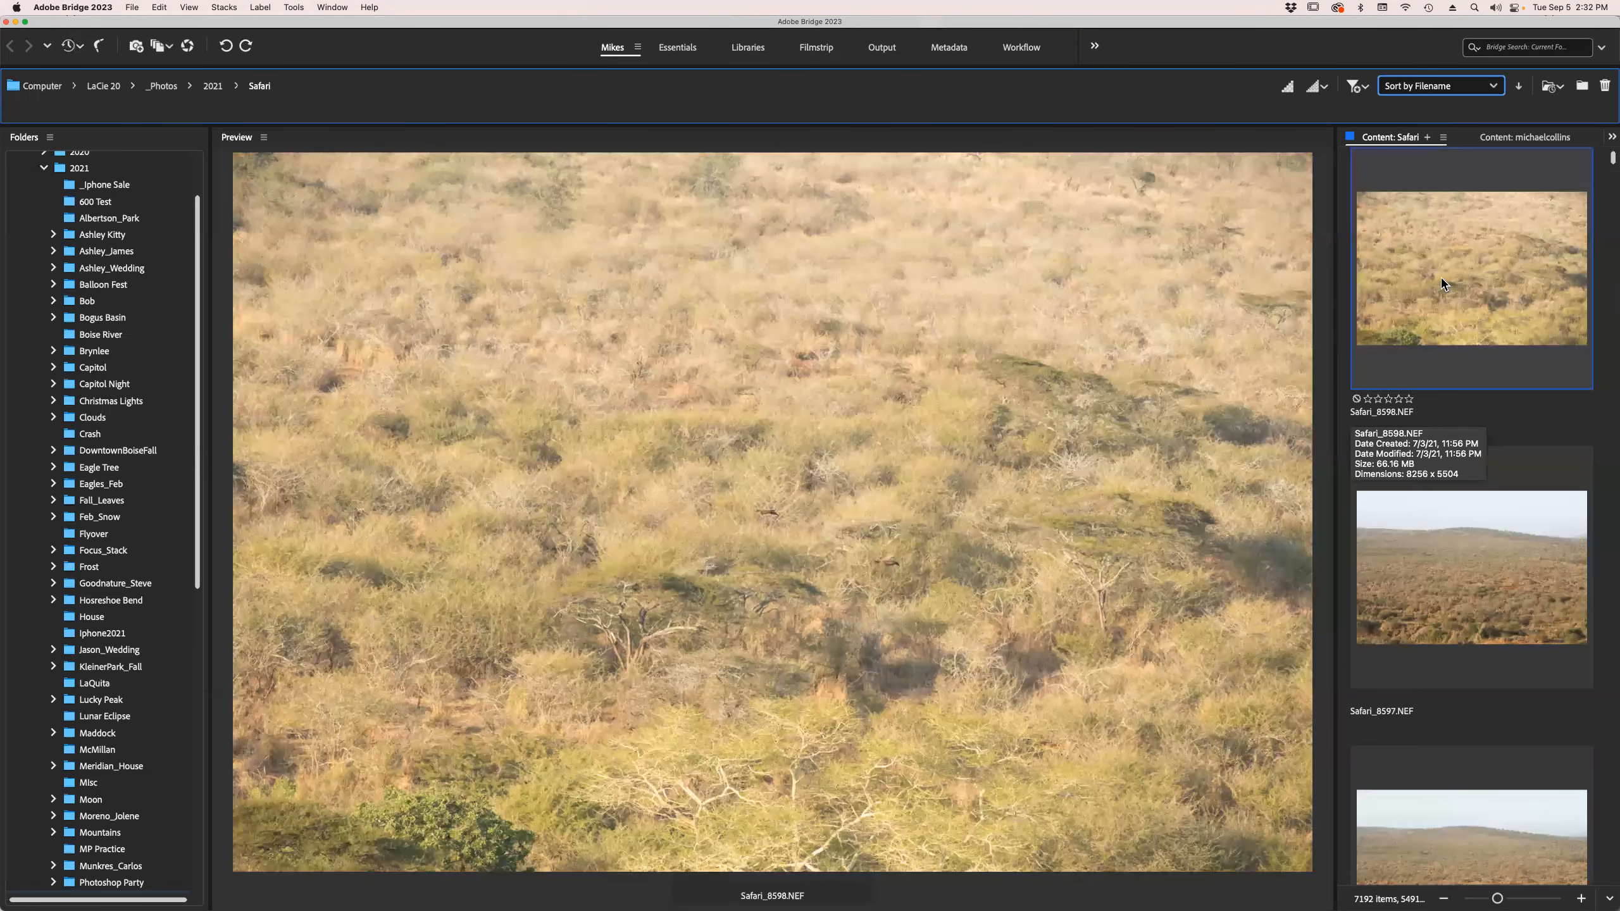
{"action": "left_click", "coordinate": [1494, 88]}
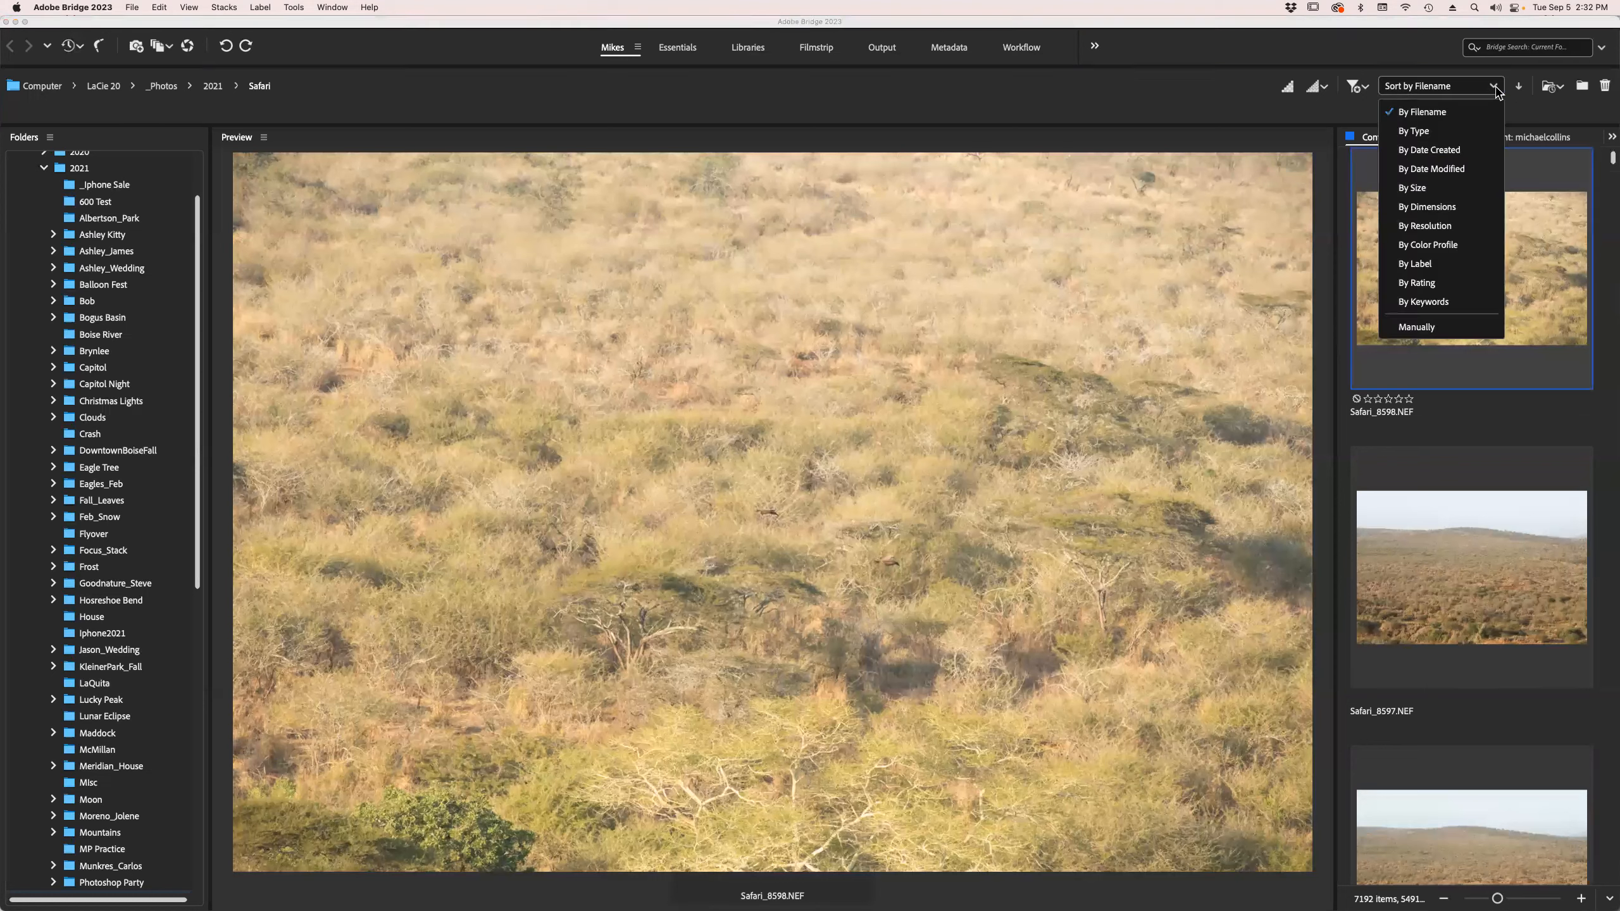
{"action": "left_click", "coordinate": [1479, 151]}
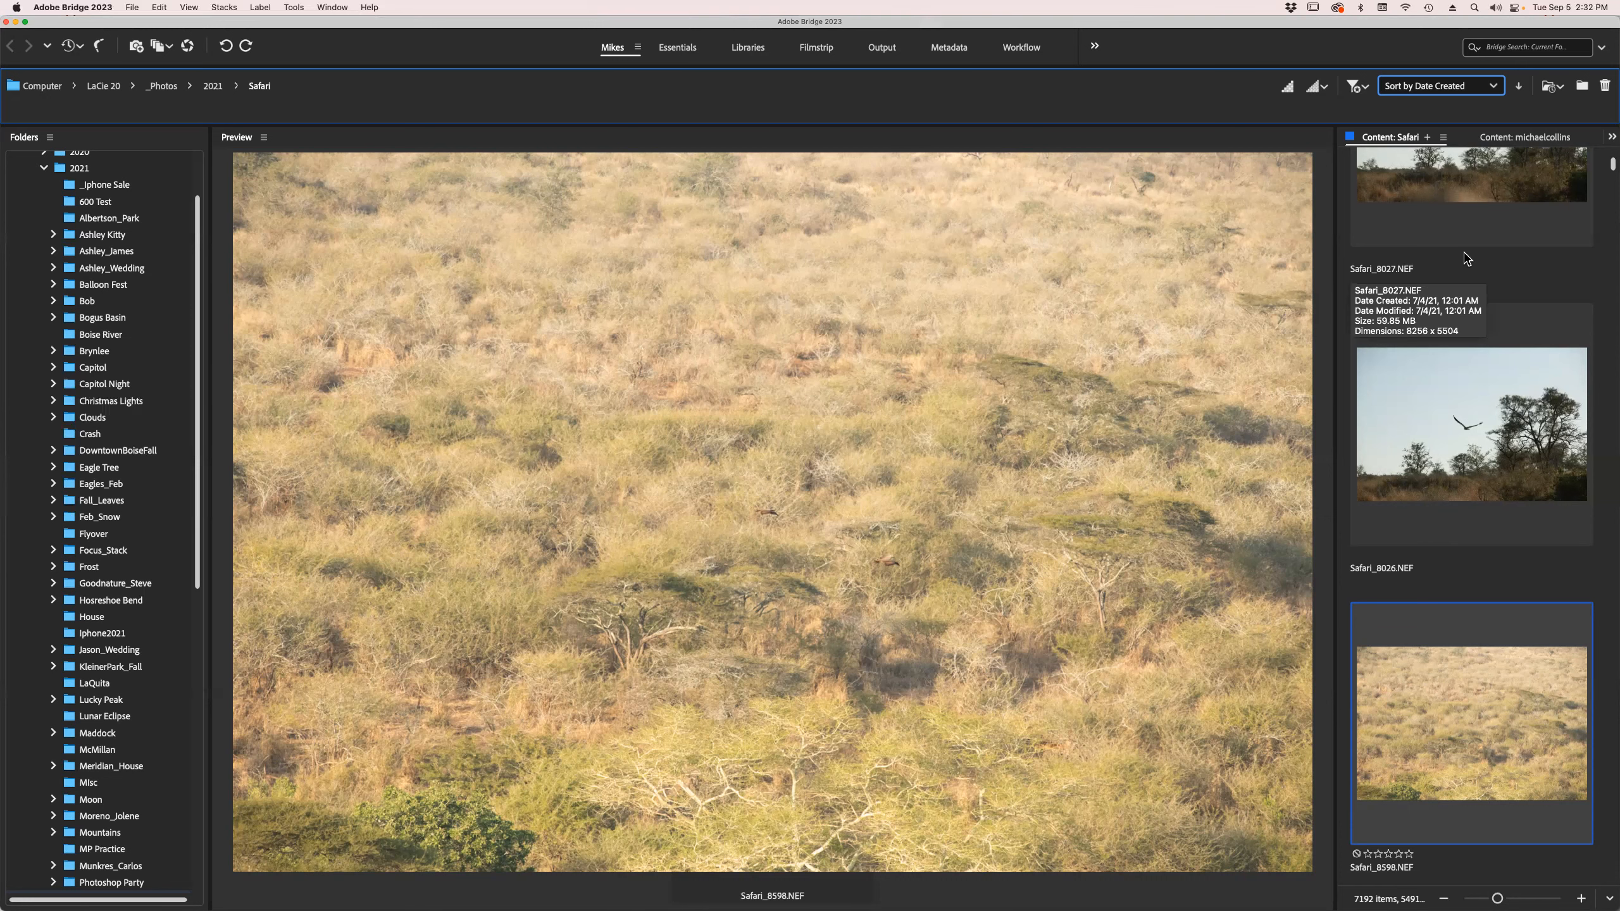
{"action": "scroll", "coordinate": [1470, 261], "scroll_direction": "up", "scroll_amount": 5}
{"action": "scroll", "coordinate": [1470, 260], "scroll_direction": "up", "scroll_amount": 15}
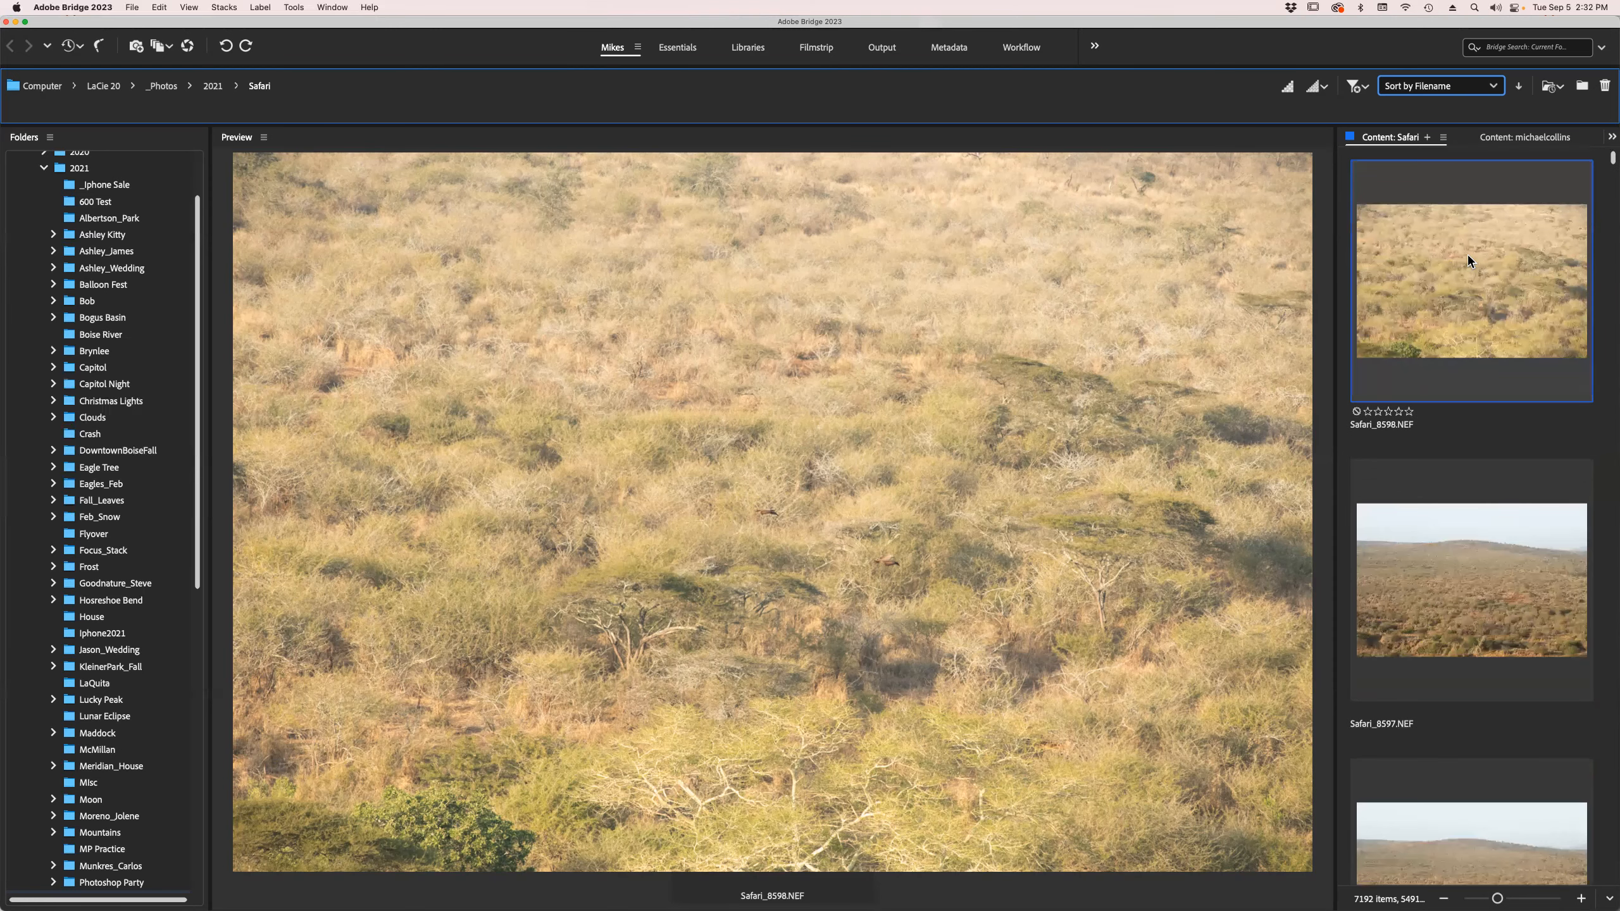
Reverse the filename sort to ascending order and select the waterhole photo Africa June 28 2021_0962-1.NEF below the subfolders.
{"action": "left_click", "coordinate": [1519, 87]}
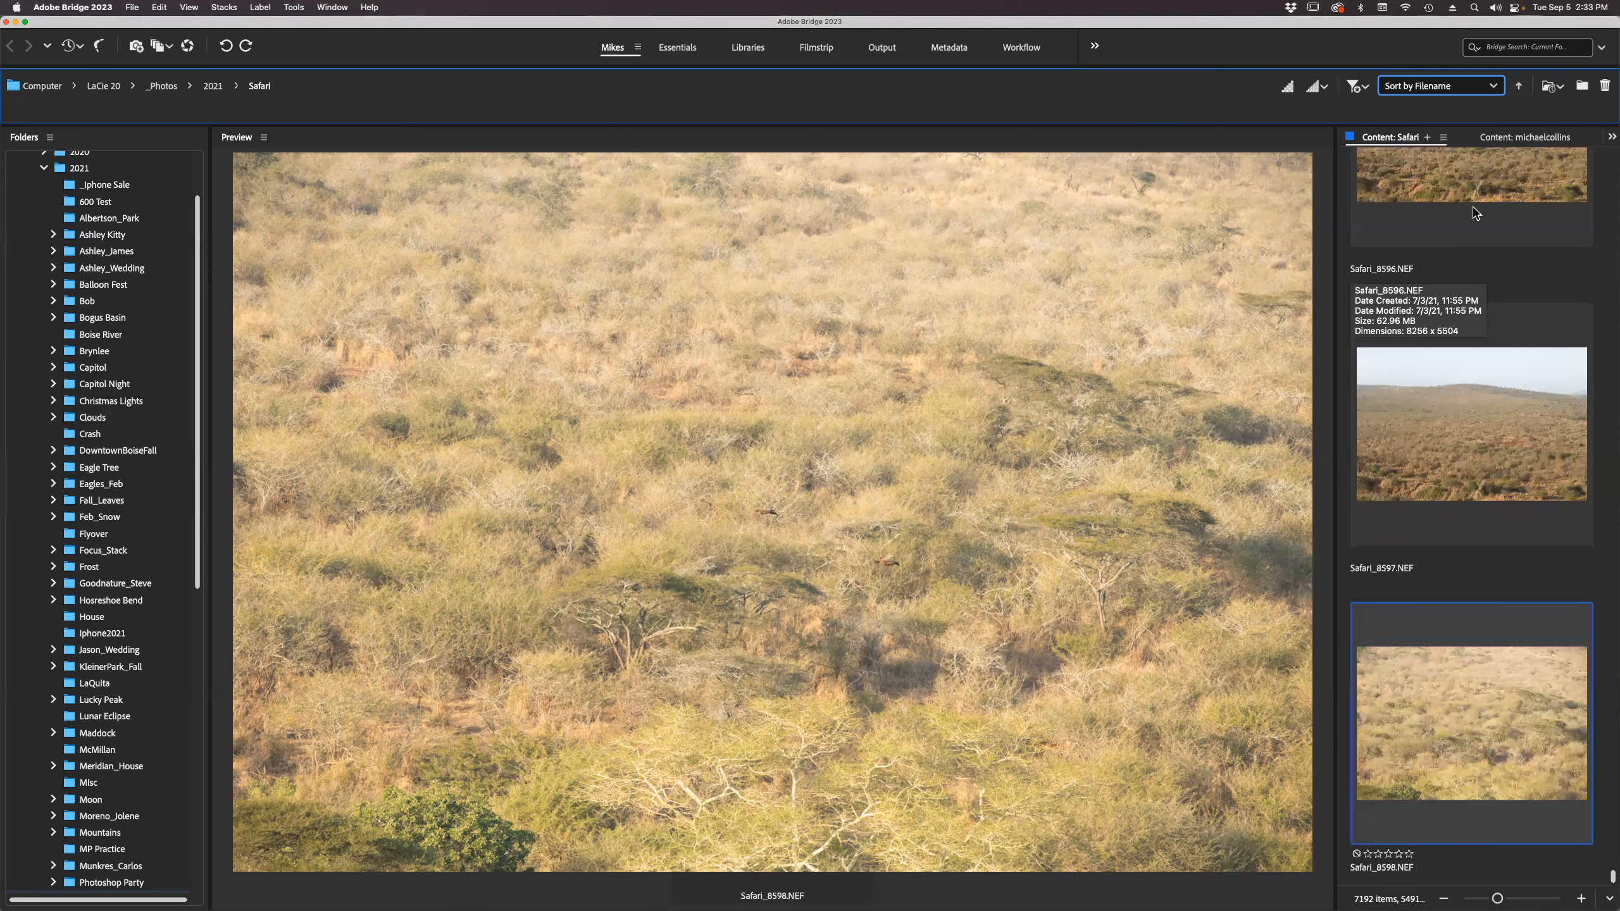
{"action": "scroll", "coordinate": [1473, 252], "scroll_direction": "up", "scroll_amount": 4}
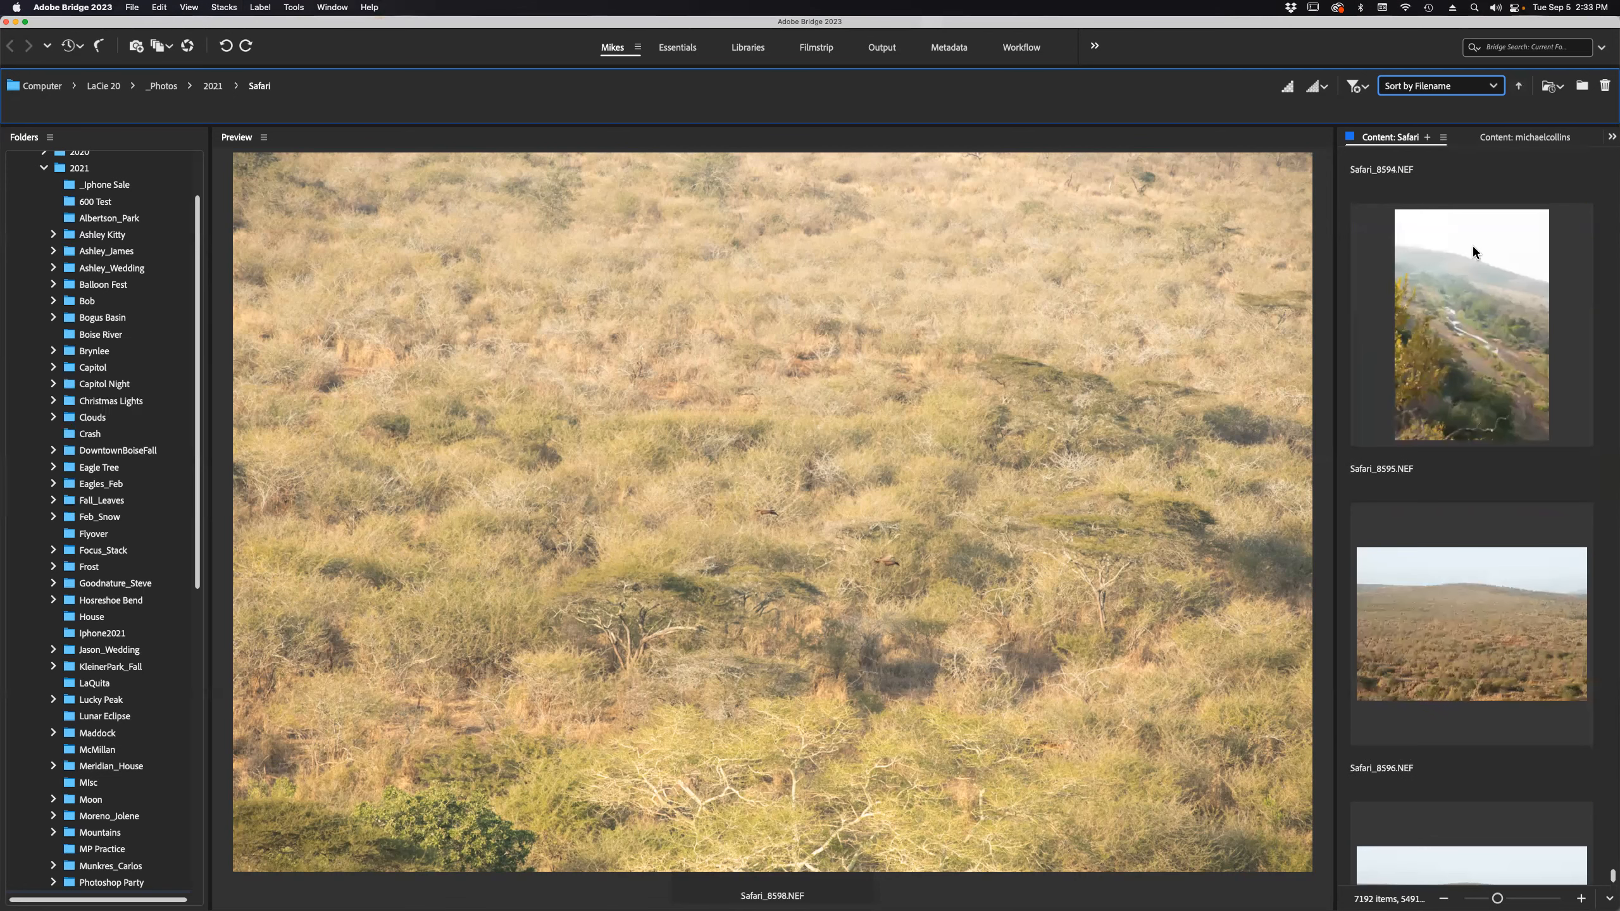
{"action": "key", "text": "Home"}
{"action": "scroll", "coordinate": [1473, 245], "scroll_direction": "down", "scroll_amount": 4}
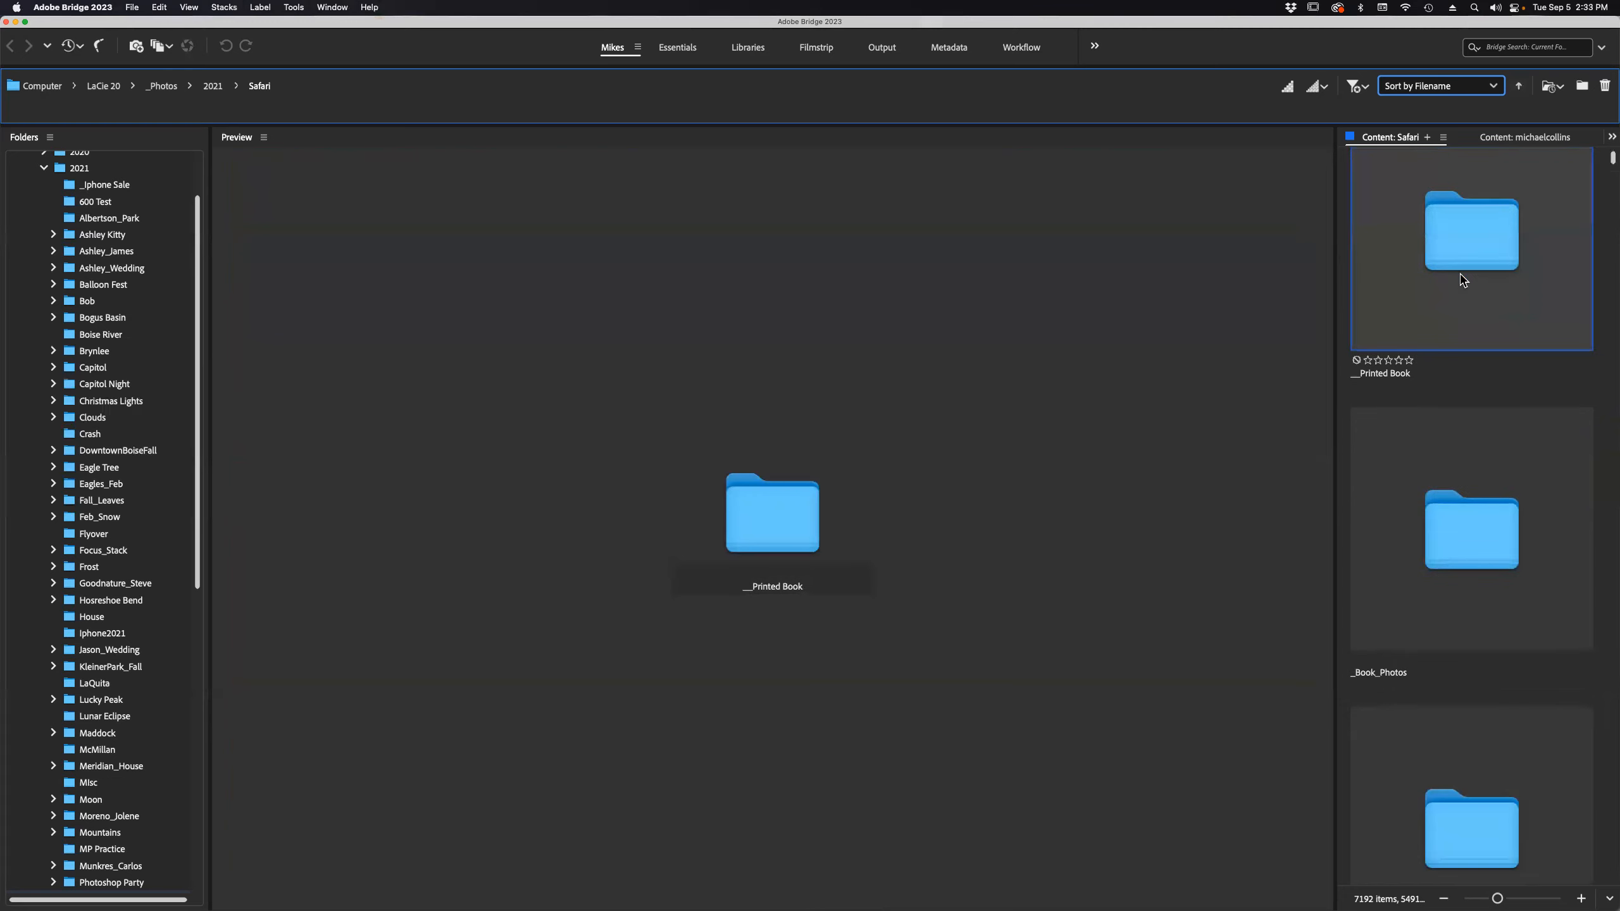
{"action": "scroll", "coordinate": [1460, 278], "scroll_direction": "down", "scroll_amount": 6}
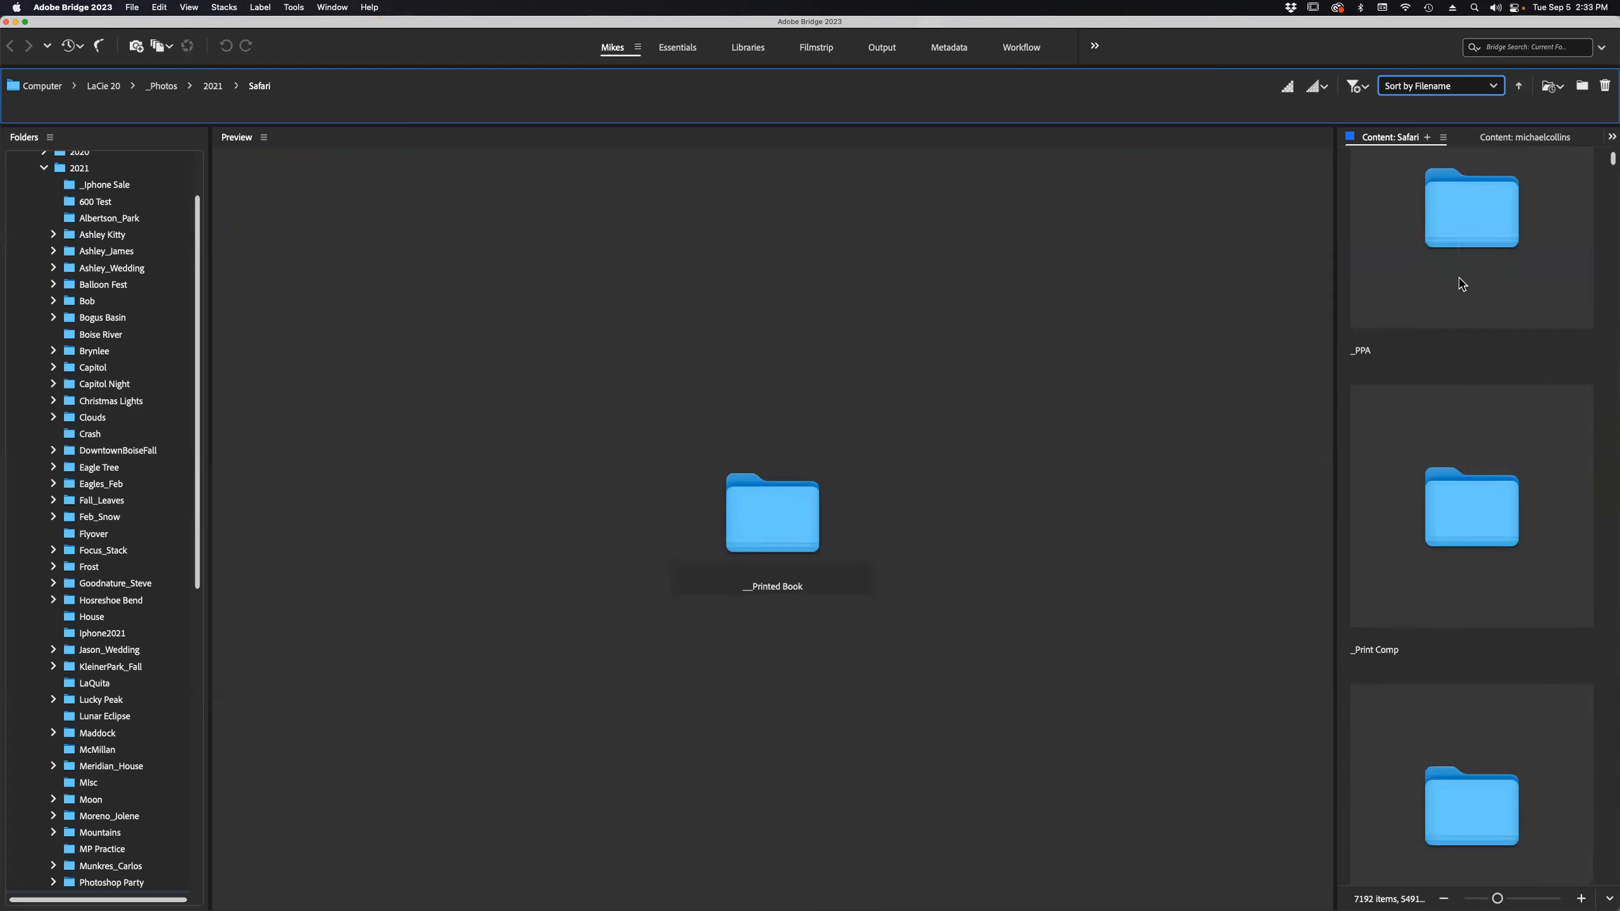
{"action": "scroll", "coordinate": [1452, 284], "scroll_direction": "down", "scroll_amount": 2}
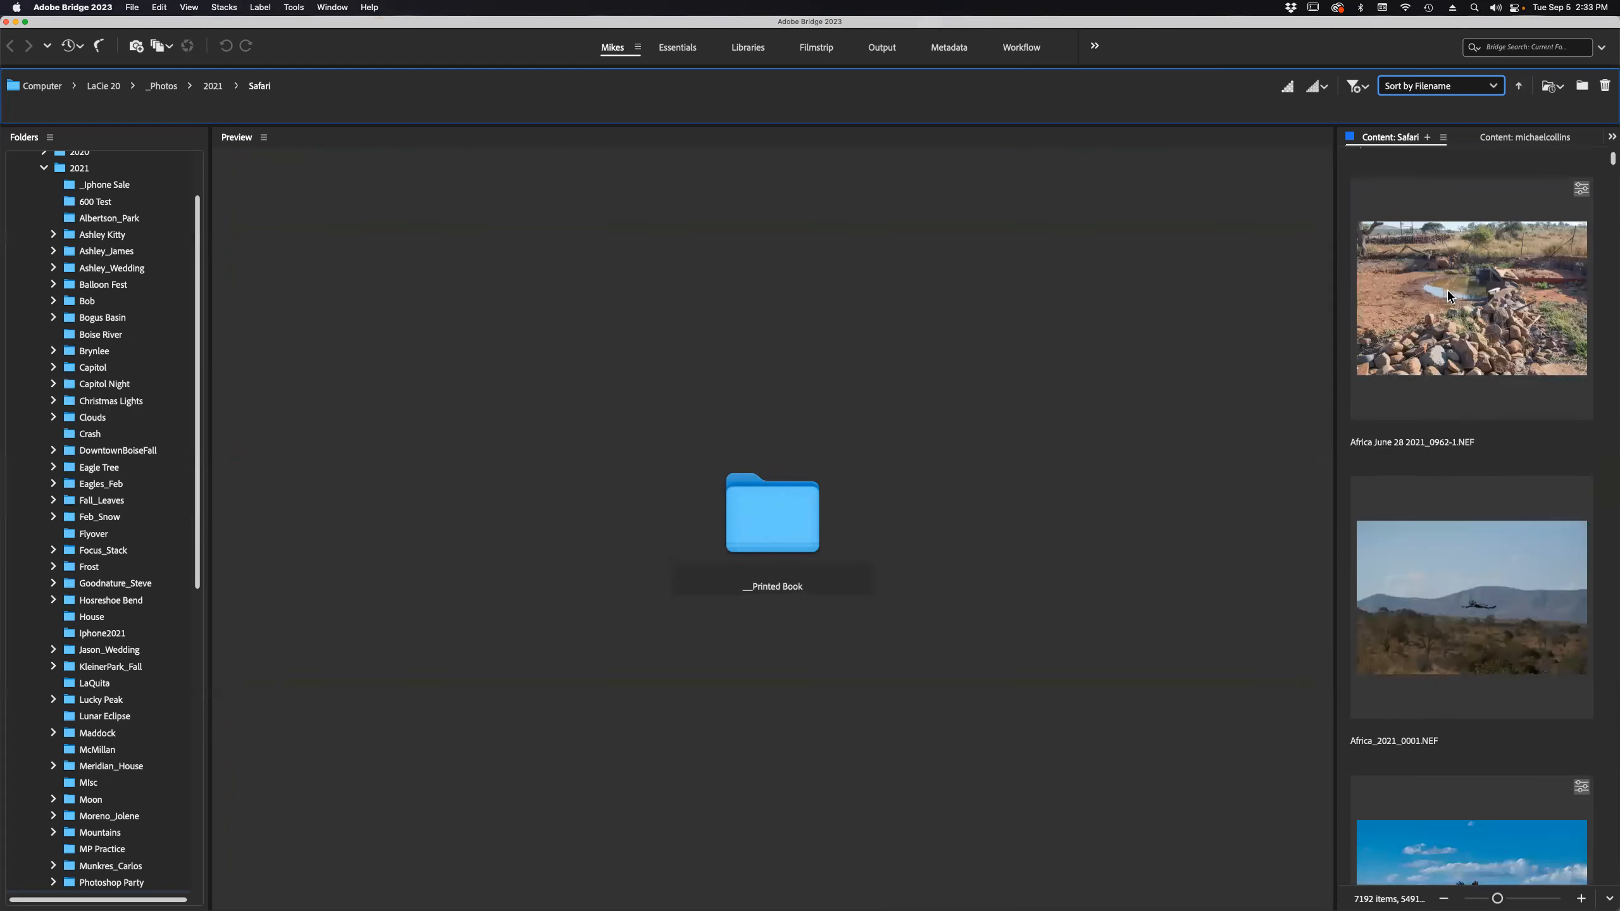
{"action": "left_click", "coordinate": [1450, 337]}
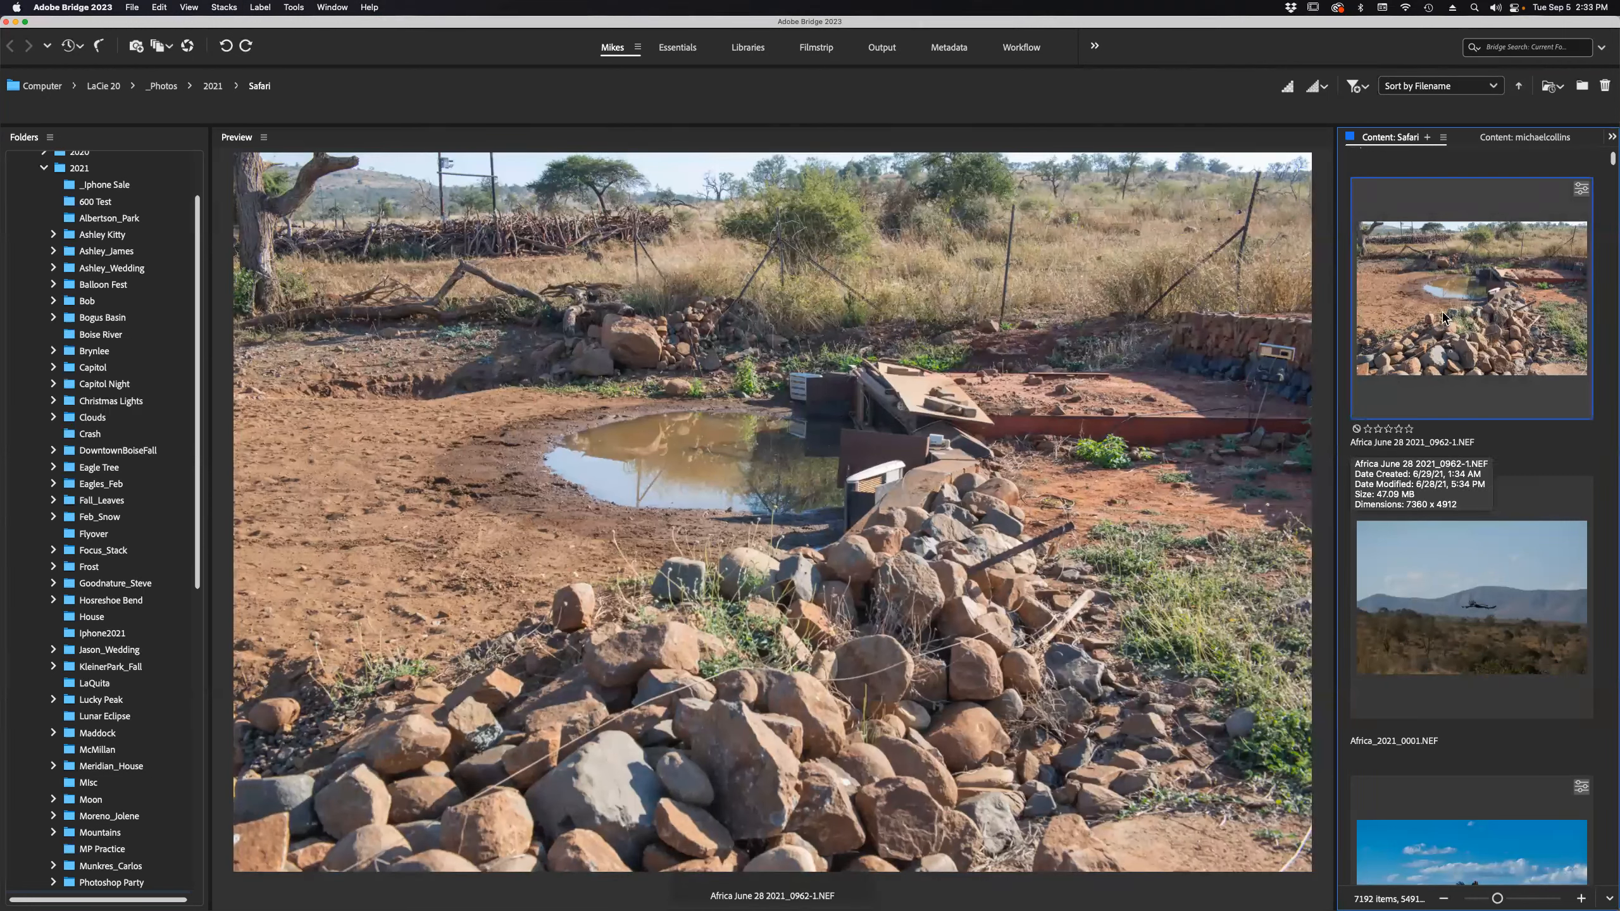
Review the Open With applications for the waterhole photo, and try opening it in its default application.
{"action": "right_click", "coordinate": [1422, 279]}
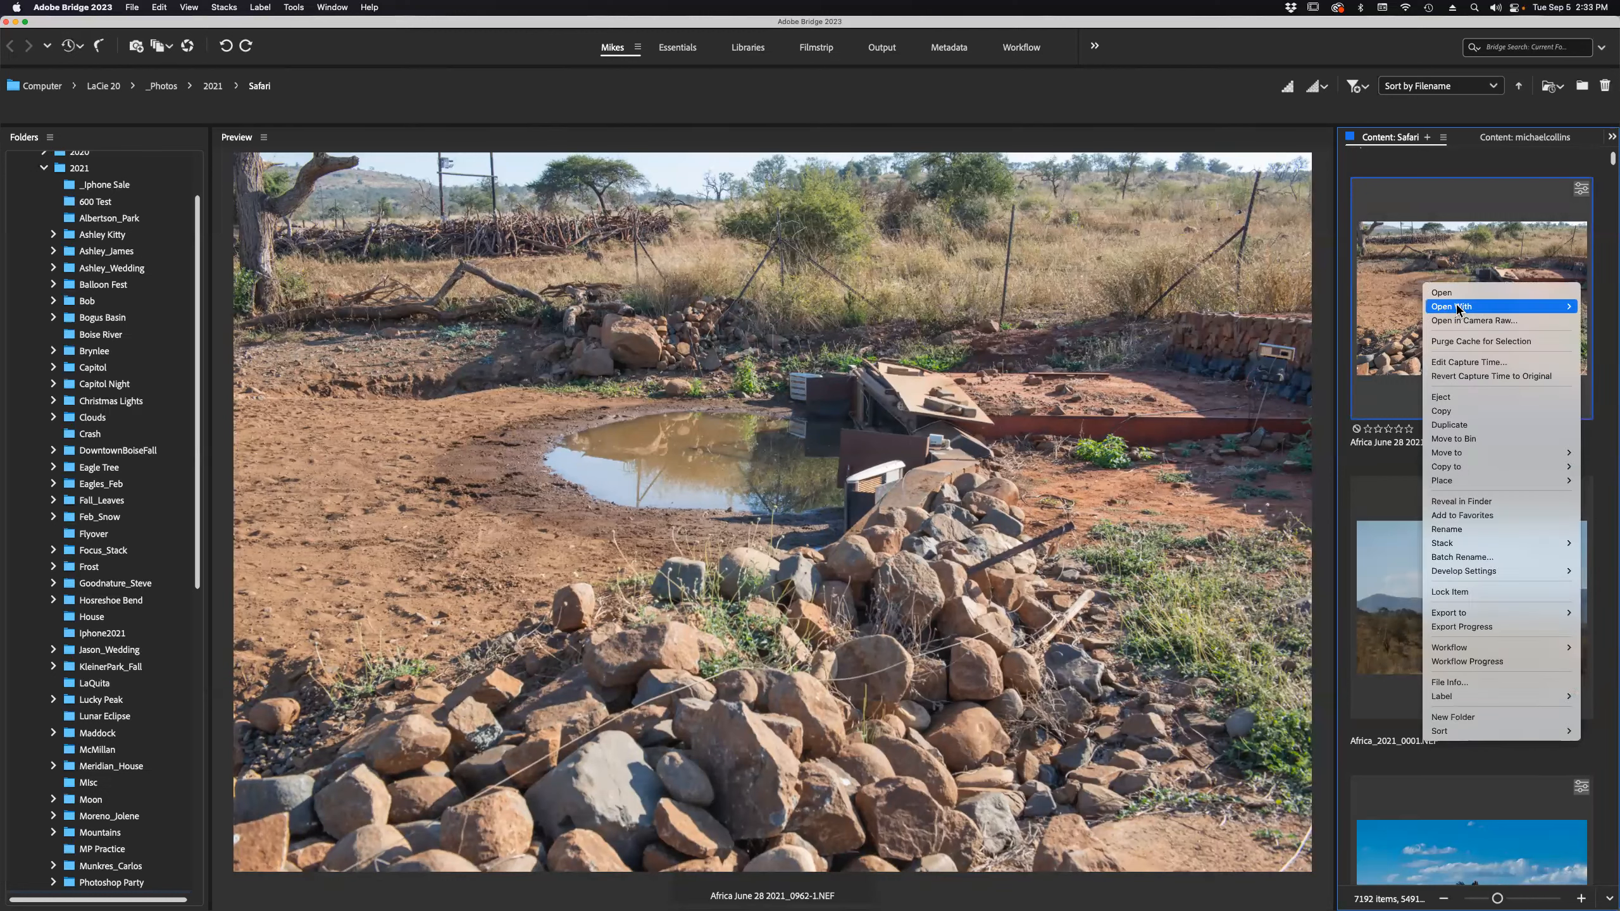
{"action": "mouse_move", "coordinate": [1458, 310]}
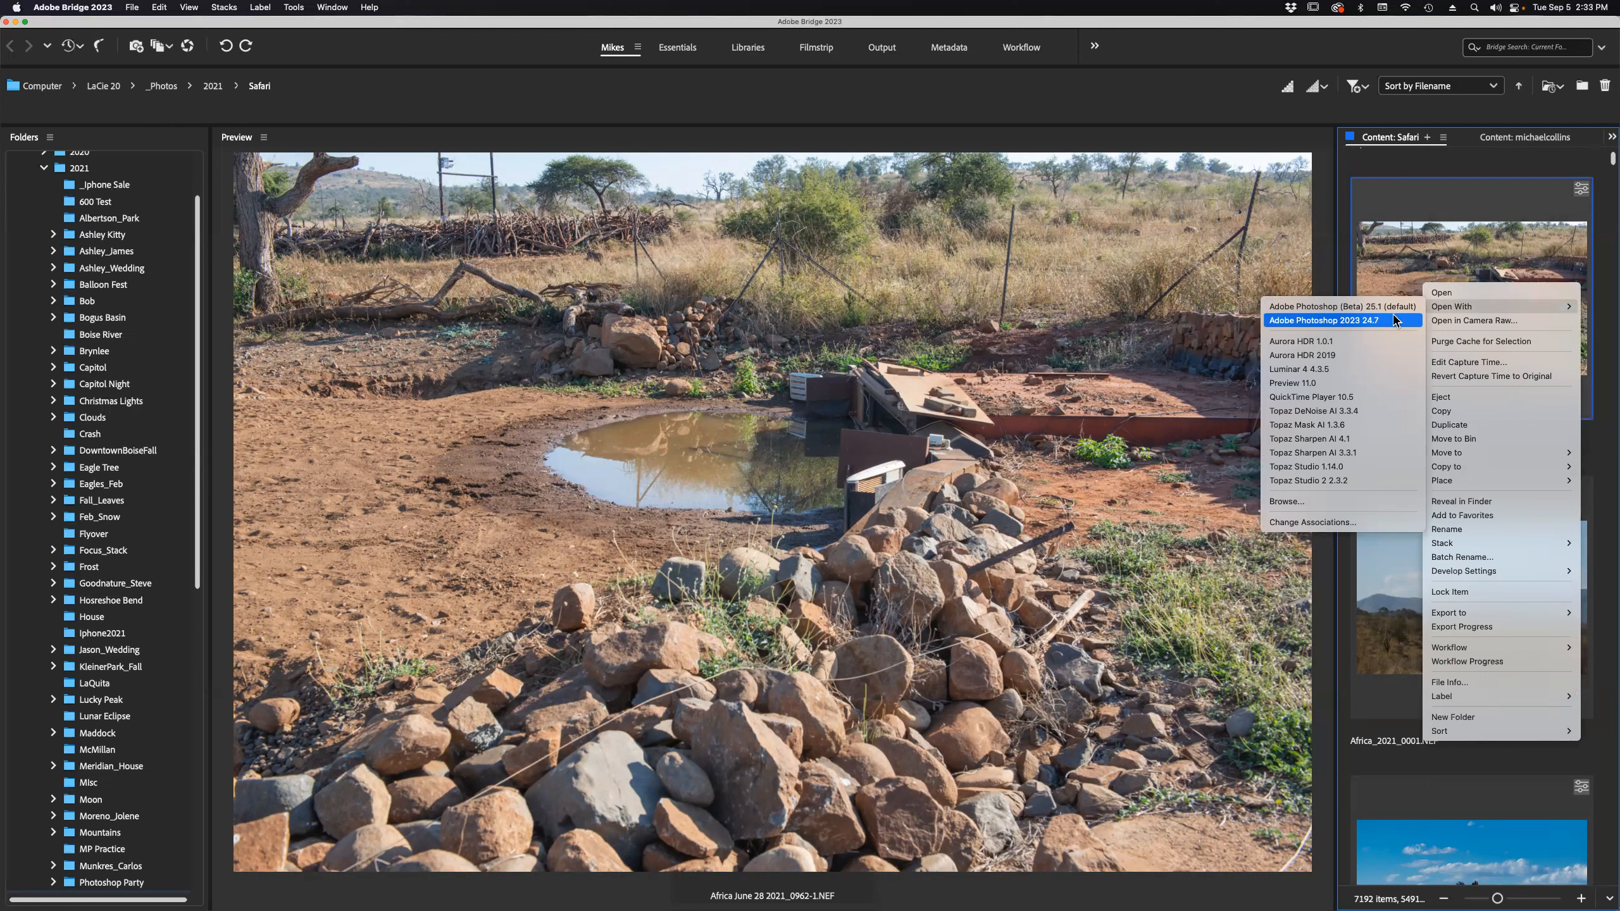
{"action": "left_click", "coordinate": [1464, 211]}
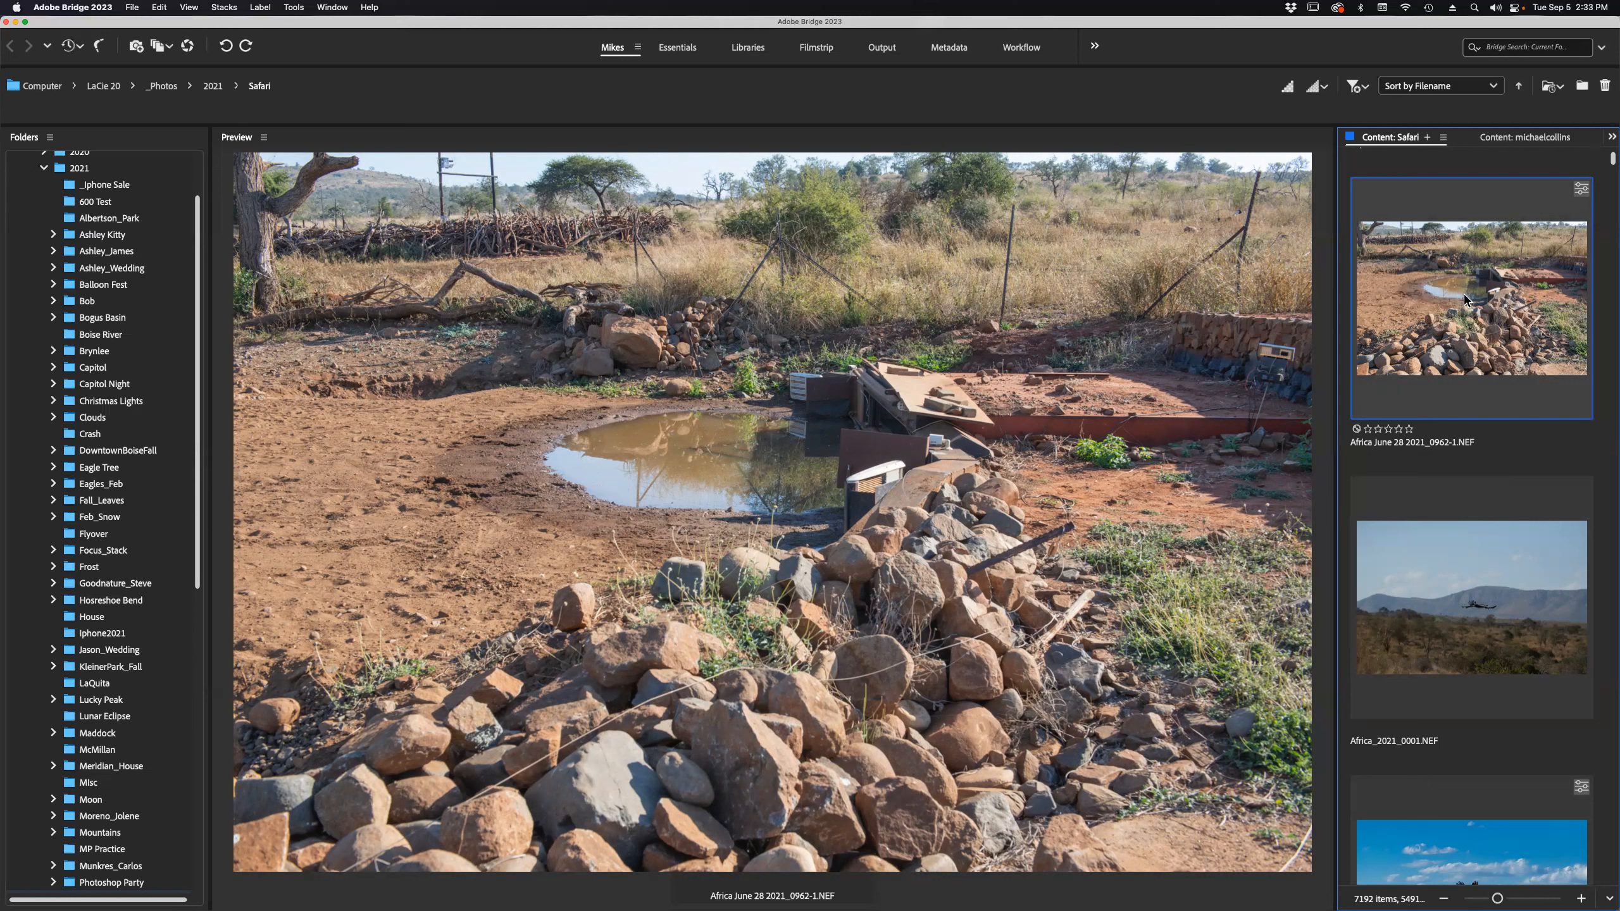
{"action": "double_click", "coordinate": [1413, 291]}
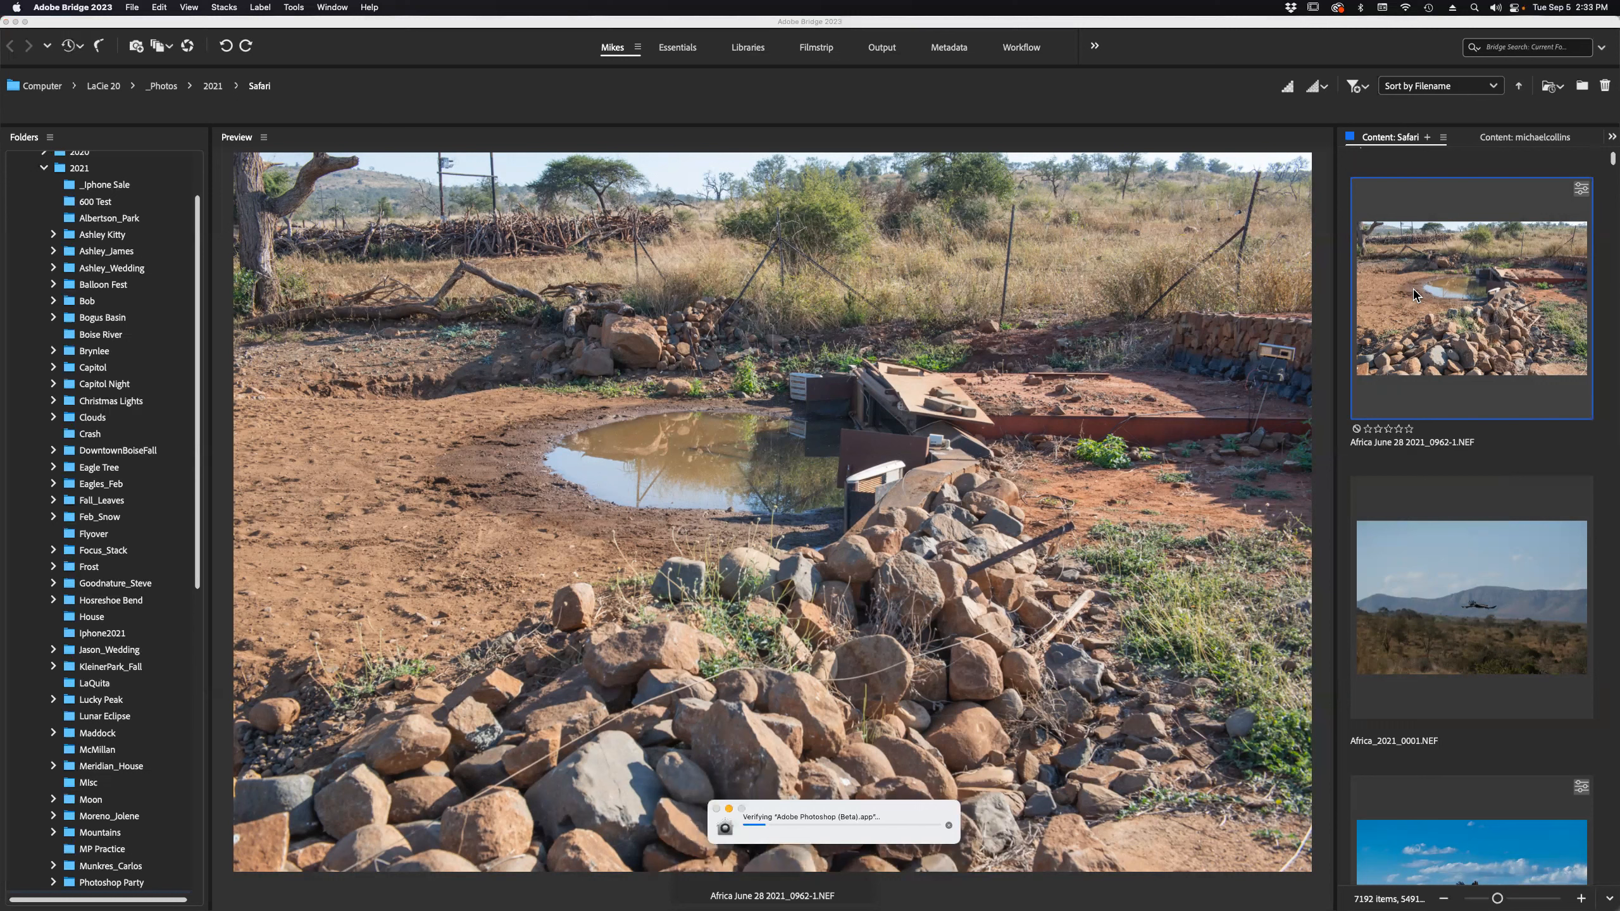
{"action": "left_click", "coordinate": [948, 825]}
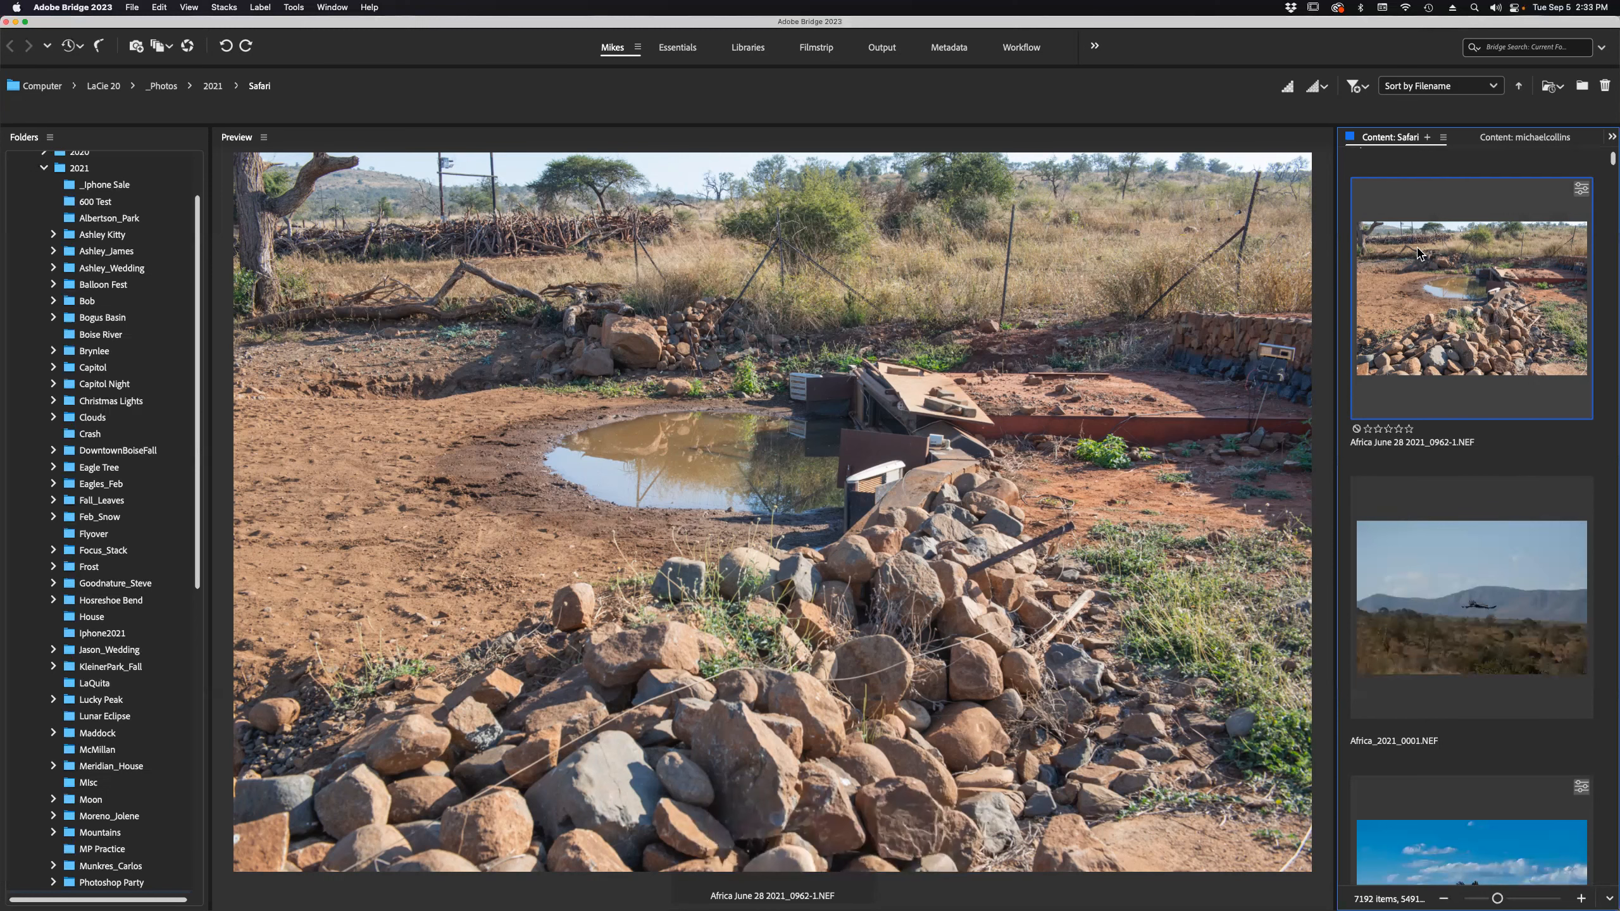
Review the File Type Associations preferences, checking the application assigned to Nikon Electronic Format (.nef).
{"action": "key", "text": "super+k"}
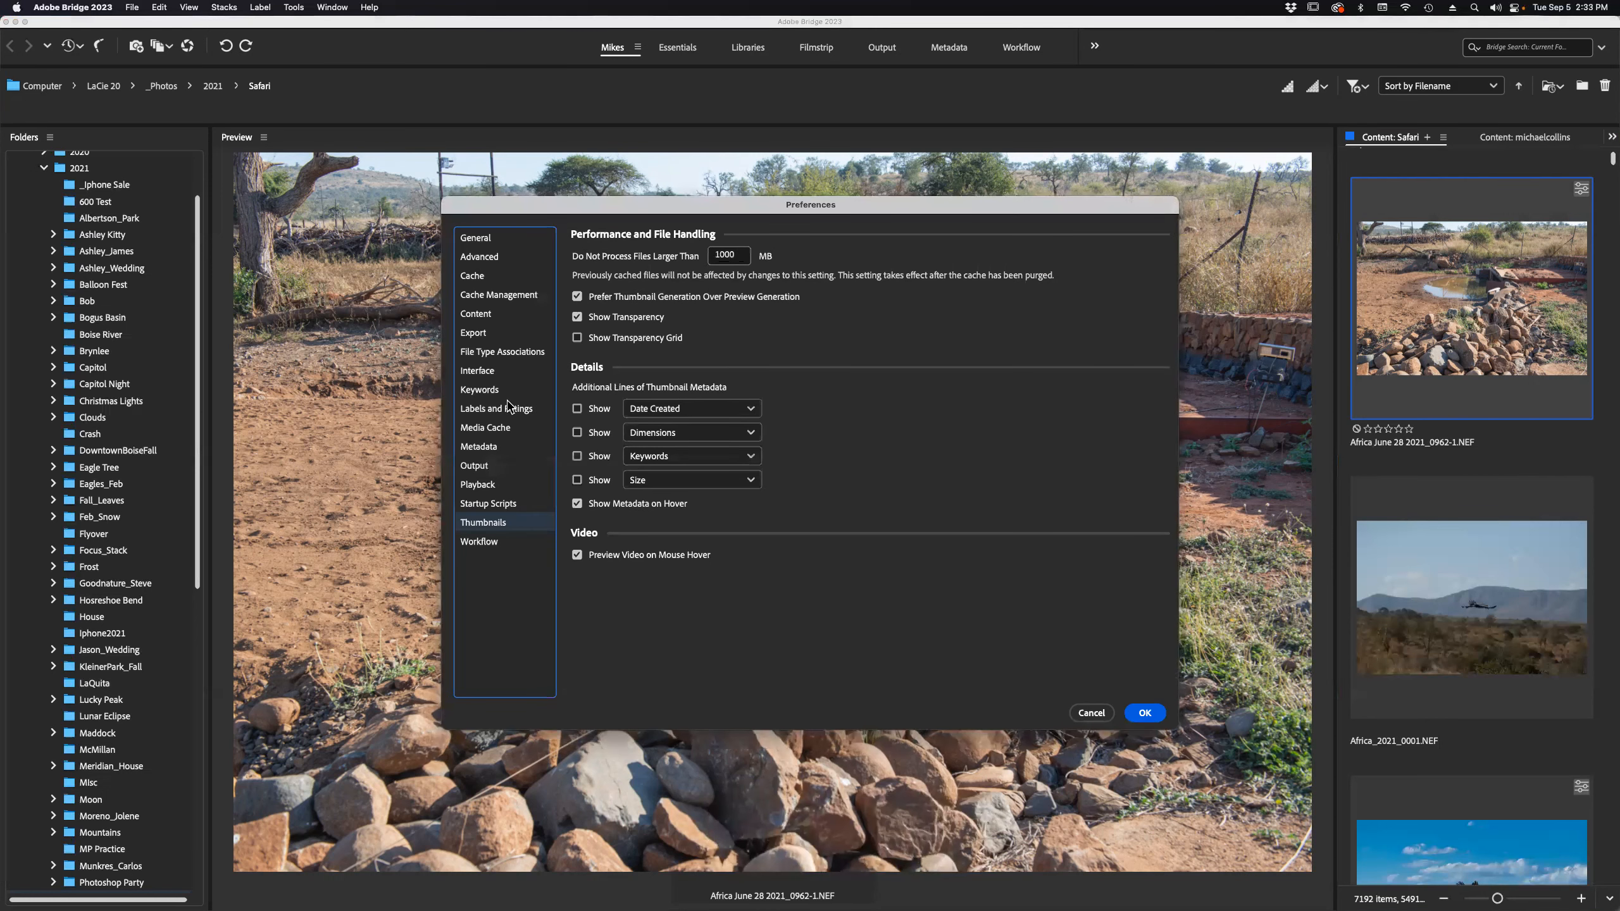
{"action": "left_click", "coordinate": [507, 353]}
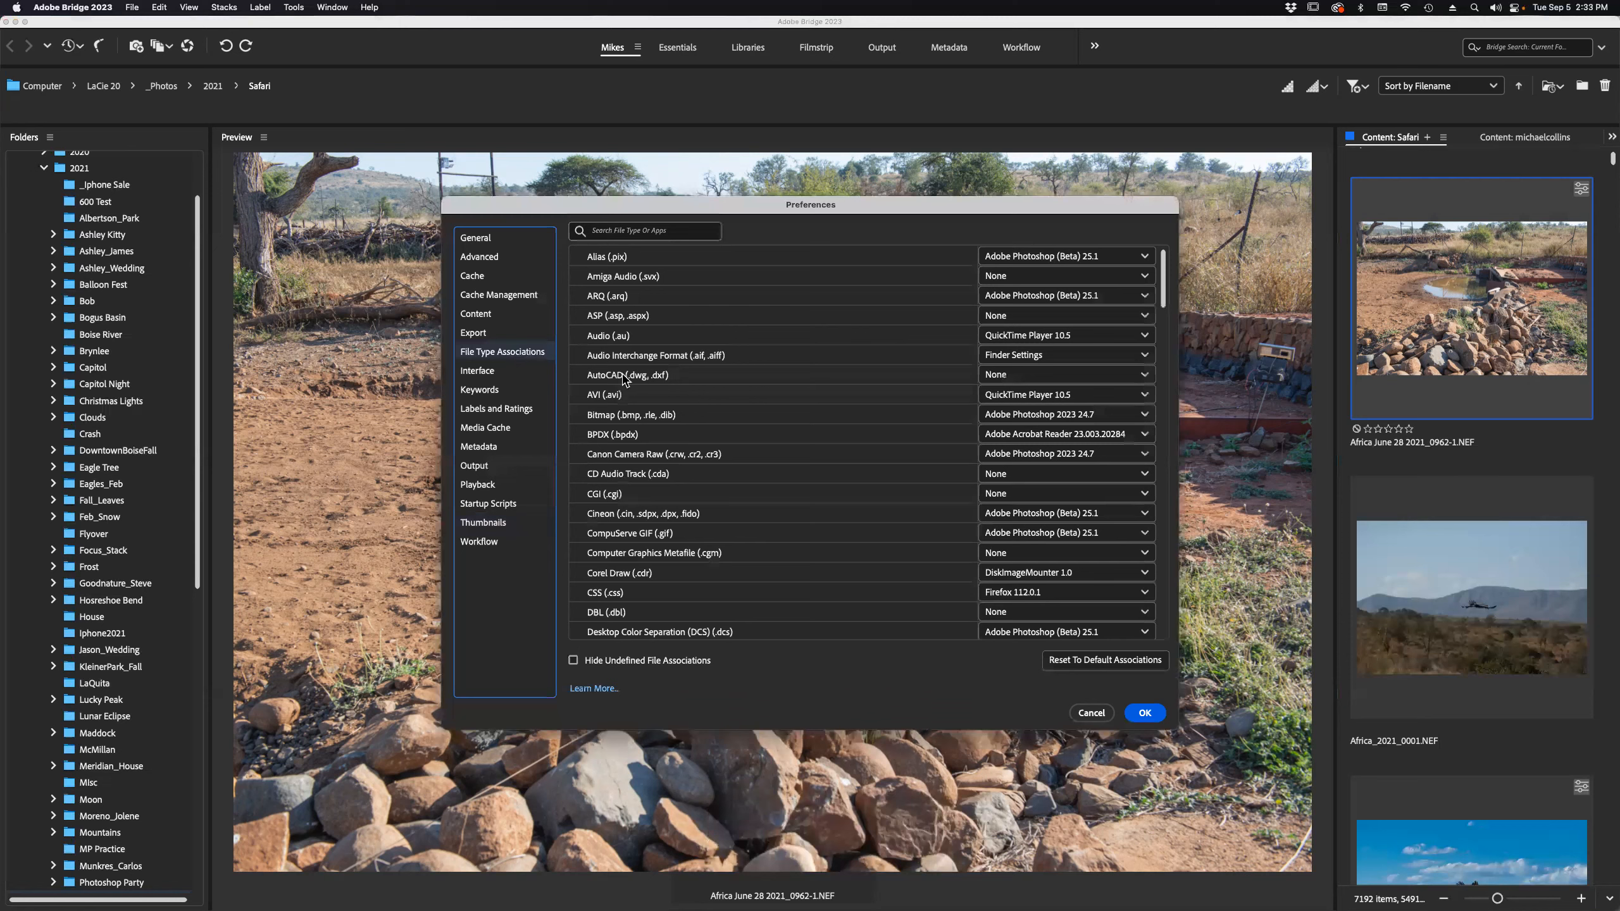
{"action": "scroll", "coordinate": [854, 353], "scroll_direction": "down", "scroll_amount": 10}
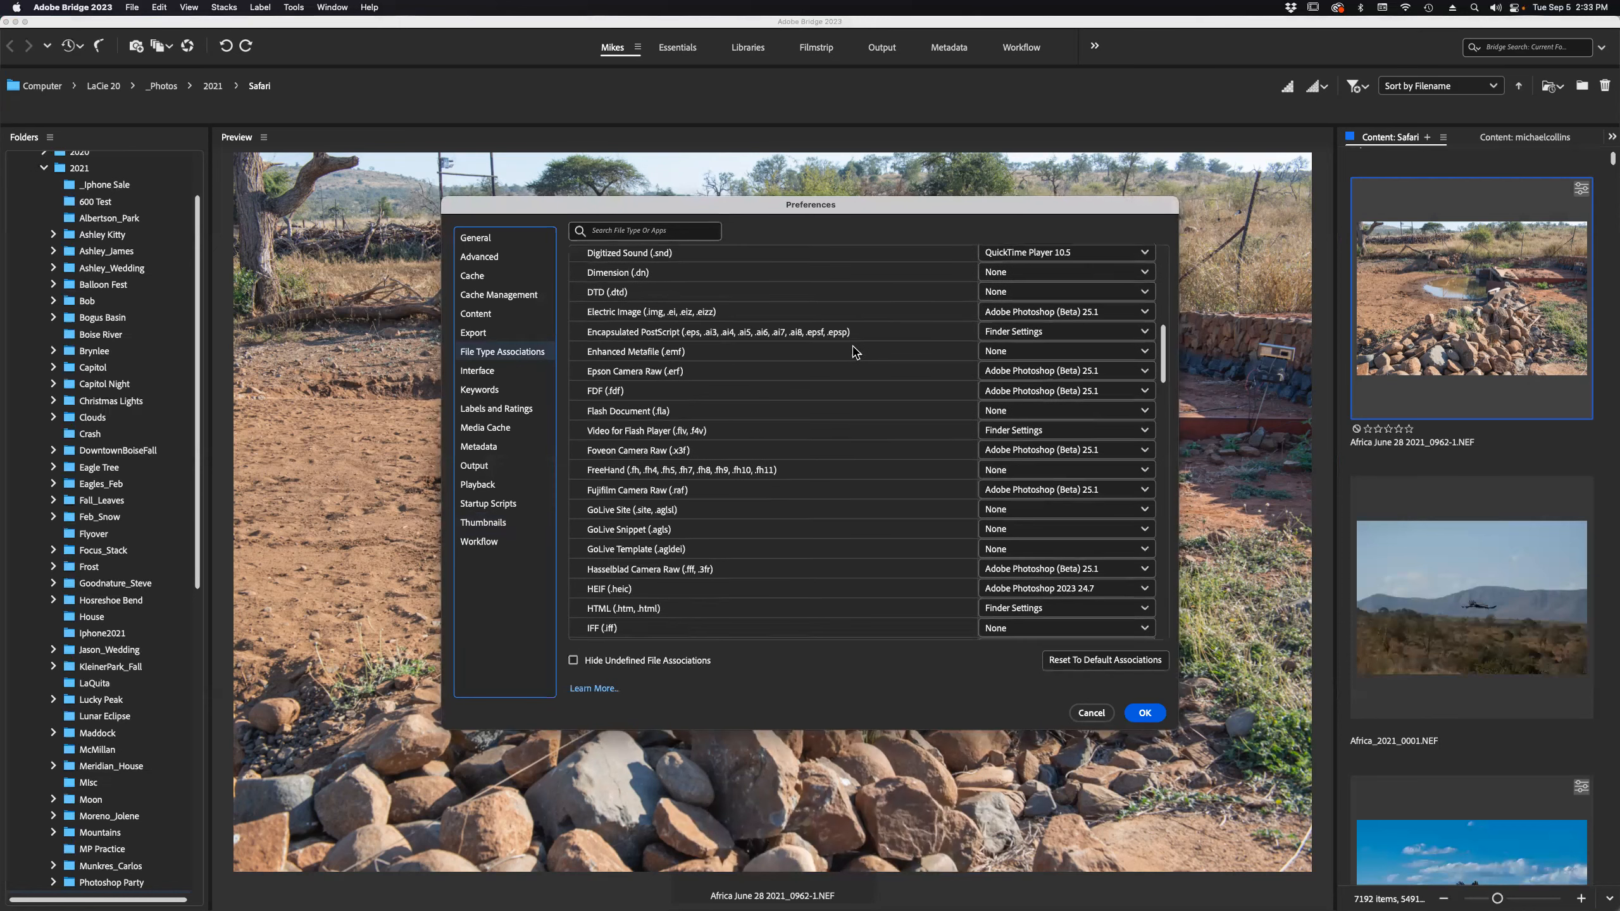
{"action": "scroll", "coordinate": [855, 355], "scroll_direction": "down", "scroll_amount": 10}
{"action": "scroll", "coordinate": [856, 359], "scroll_direction": "down", "scroll_amount": 5}
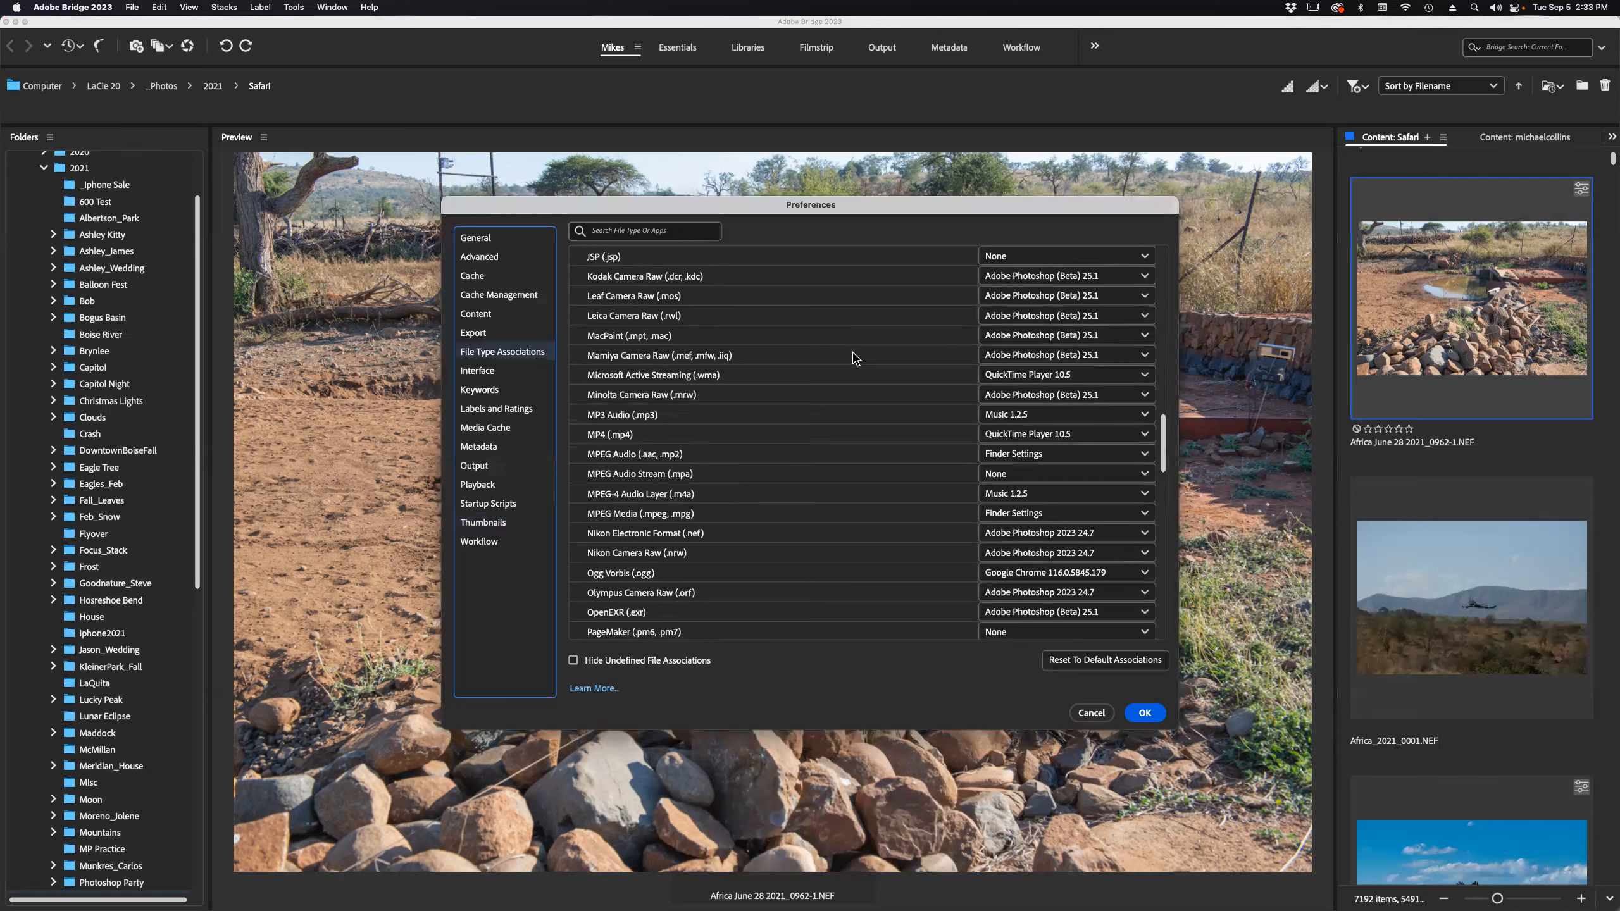
{"action": "scroll", "coordinate": [856, 359], "scroll_direction": "down", "scroll_amount": 2}
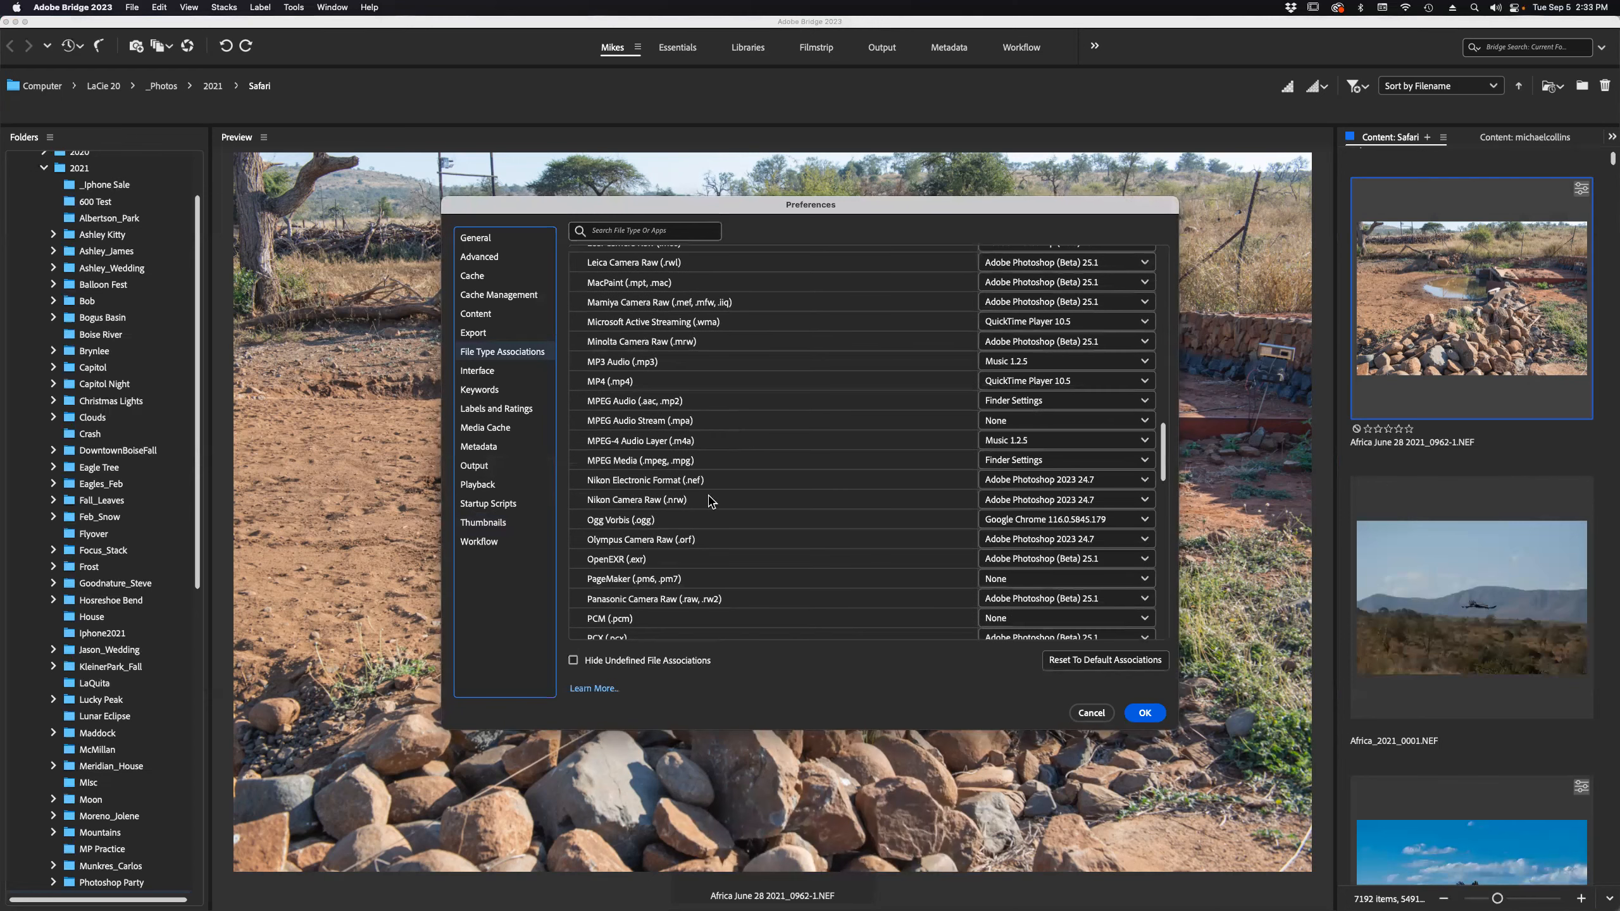
{"action": "left_click", "coordinate": [669, 482]}
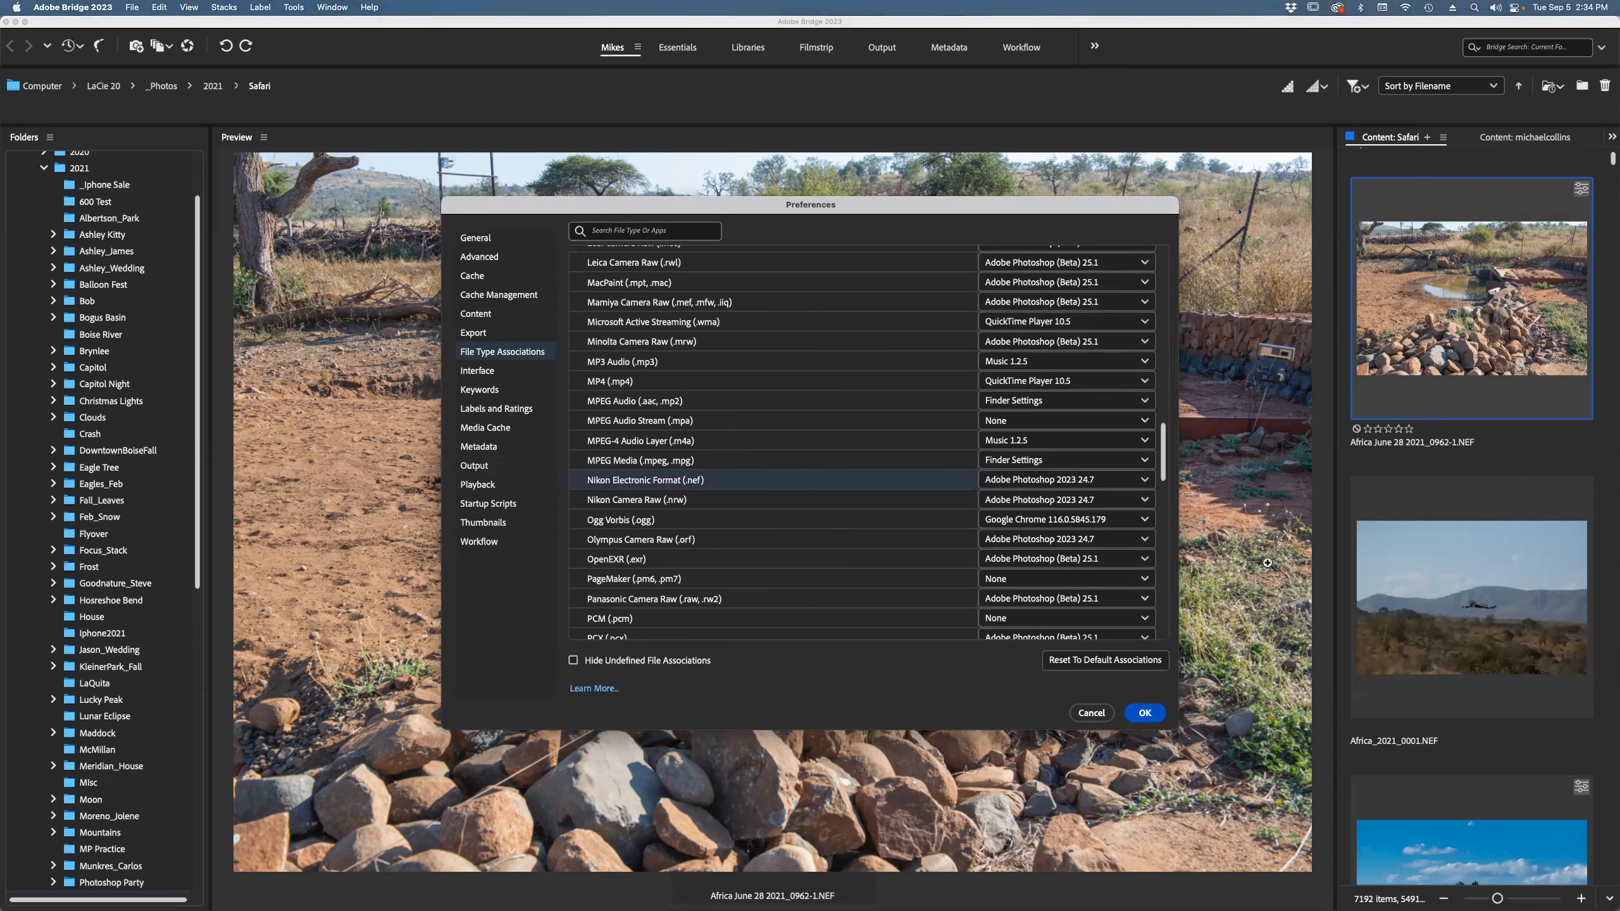
{"action": "left_click", "coordinate": [1148, 716]}
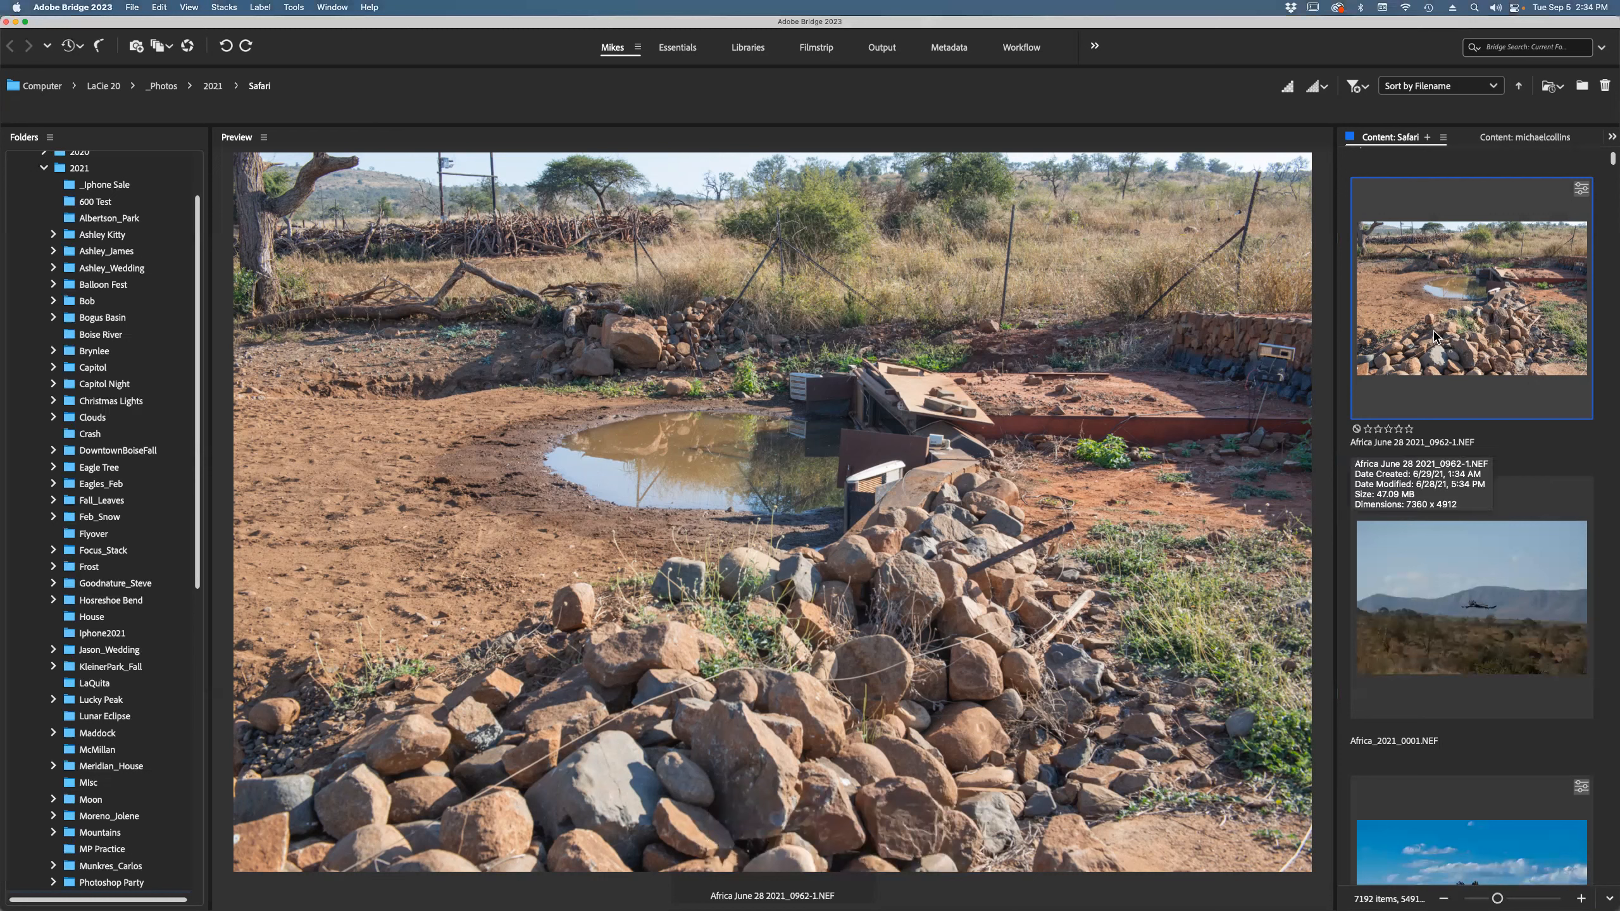
Try opening the waterhole photo with Adobe Photoshop 2023 24.7, cancel Camera Raw, and switch back to Adobe Bridge.
{"action": "left_click", "coordinate": [1434, 336]}
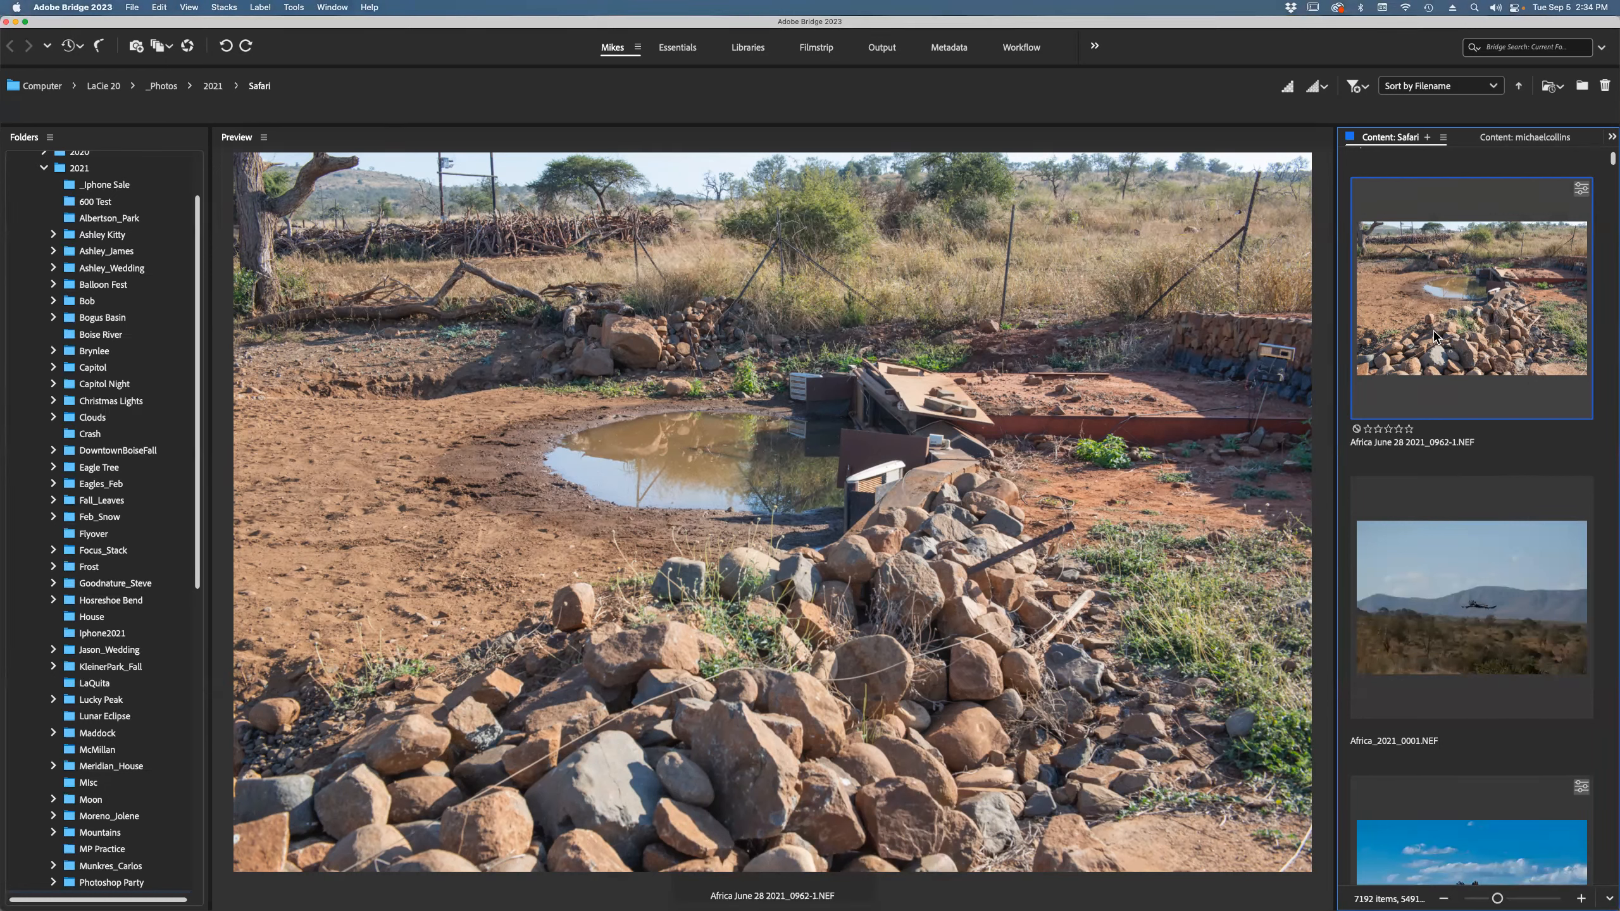
{"action": "right_click", "coordinate": [1435, 292]}
{"action": "mouse_move", "coordinate": [1449, 318]}
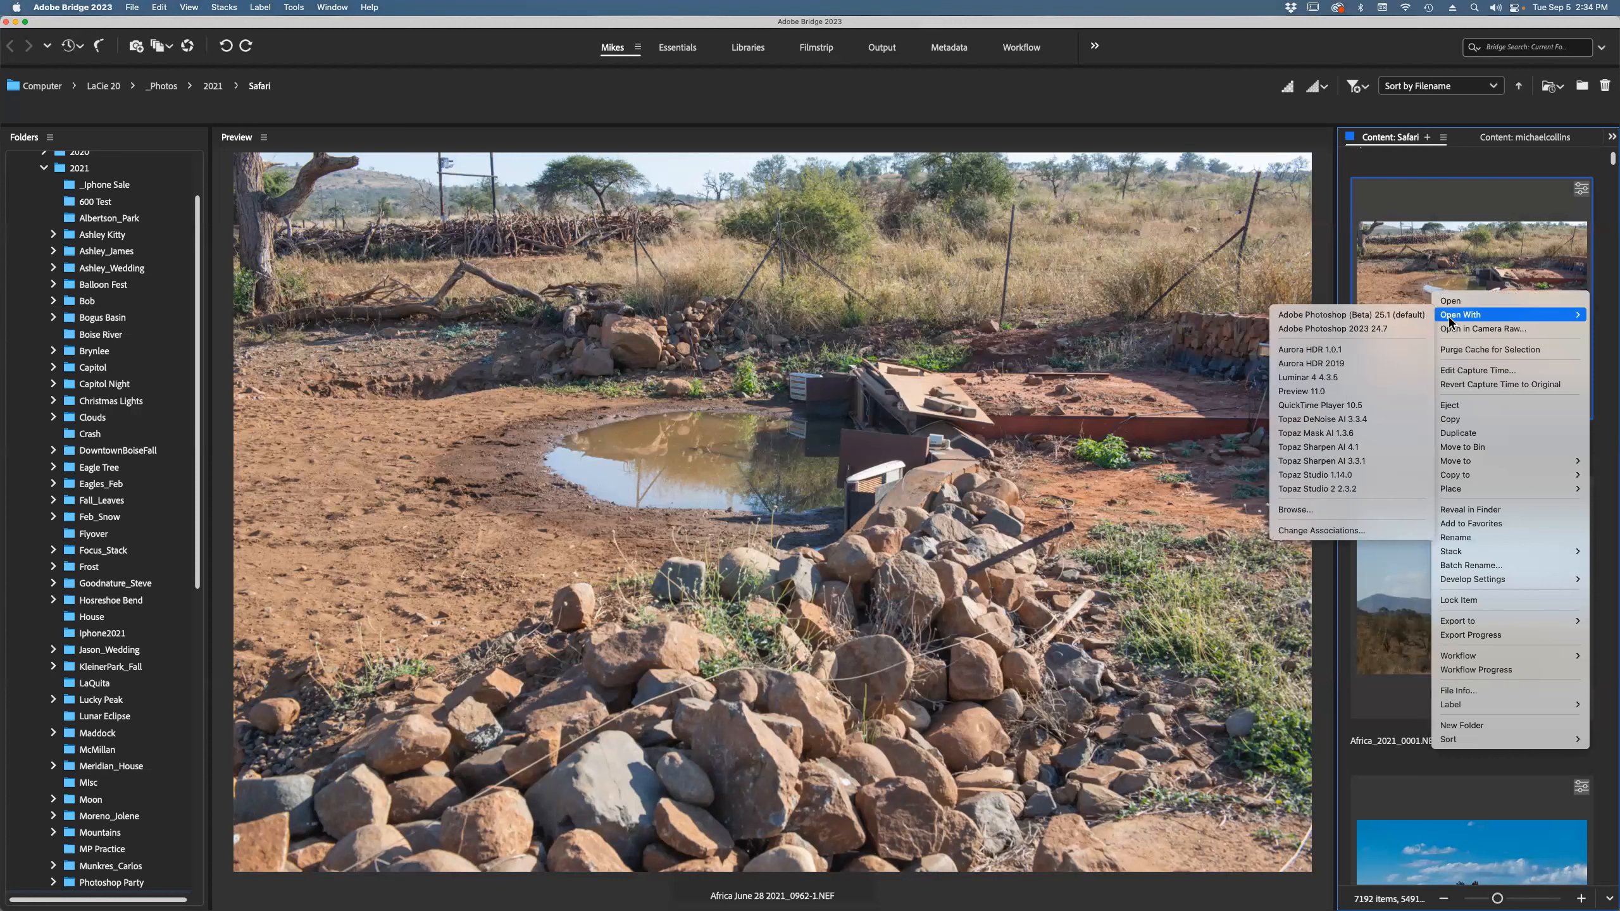
{"action": "left_click", "coordinate": [1403, 331]}
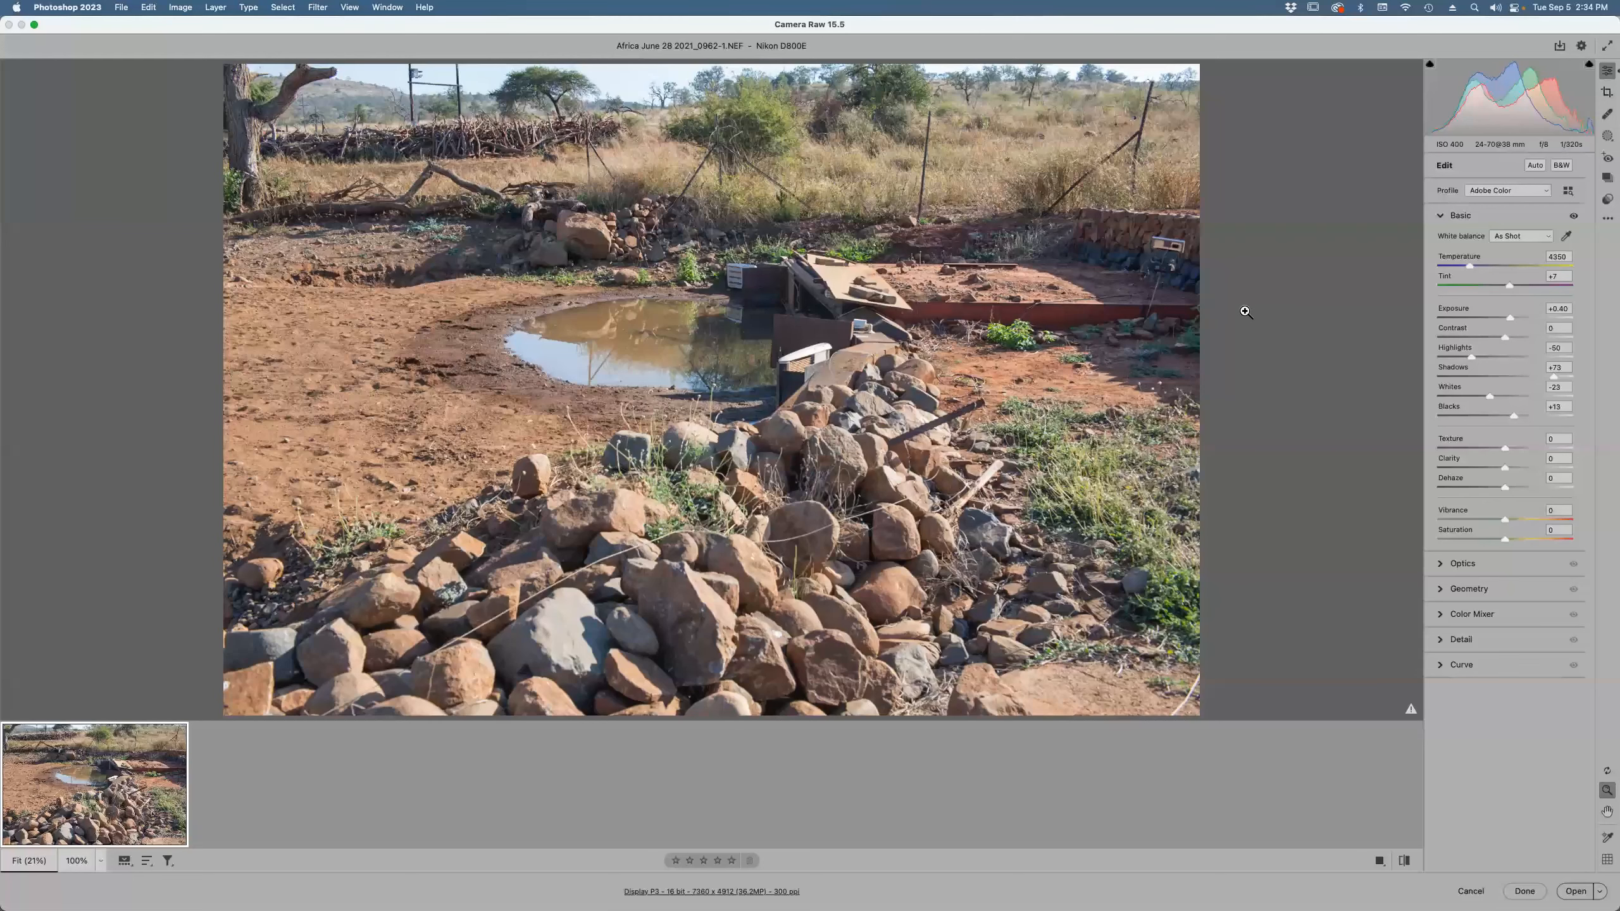
{"action": "left_click", "coordinate": [1571, 894]}
{"action": "left_click", "coordinate": [1470, 892]}
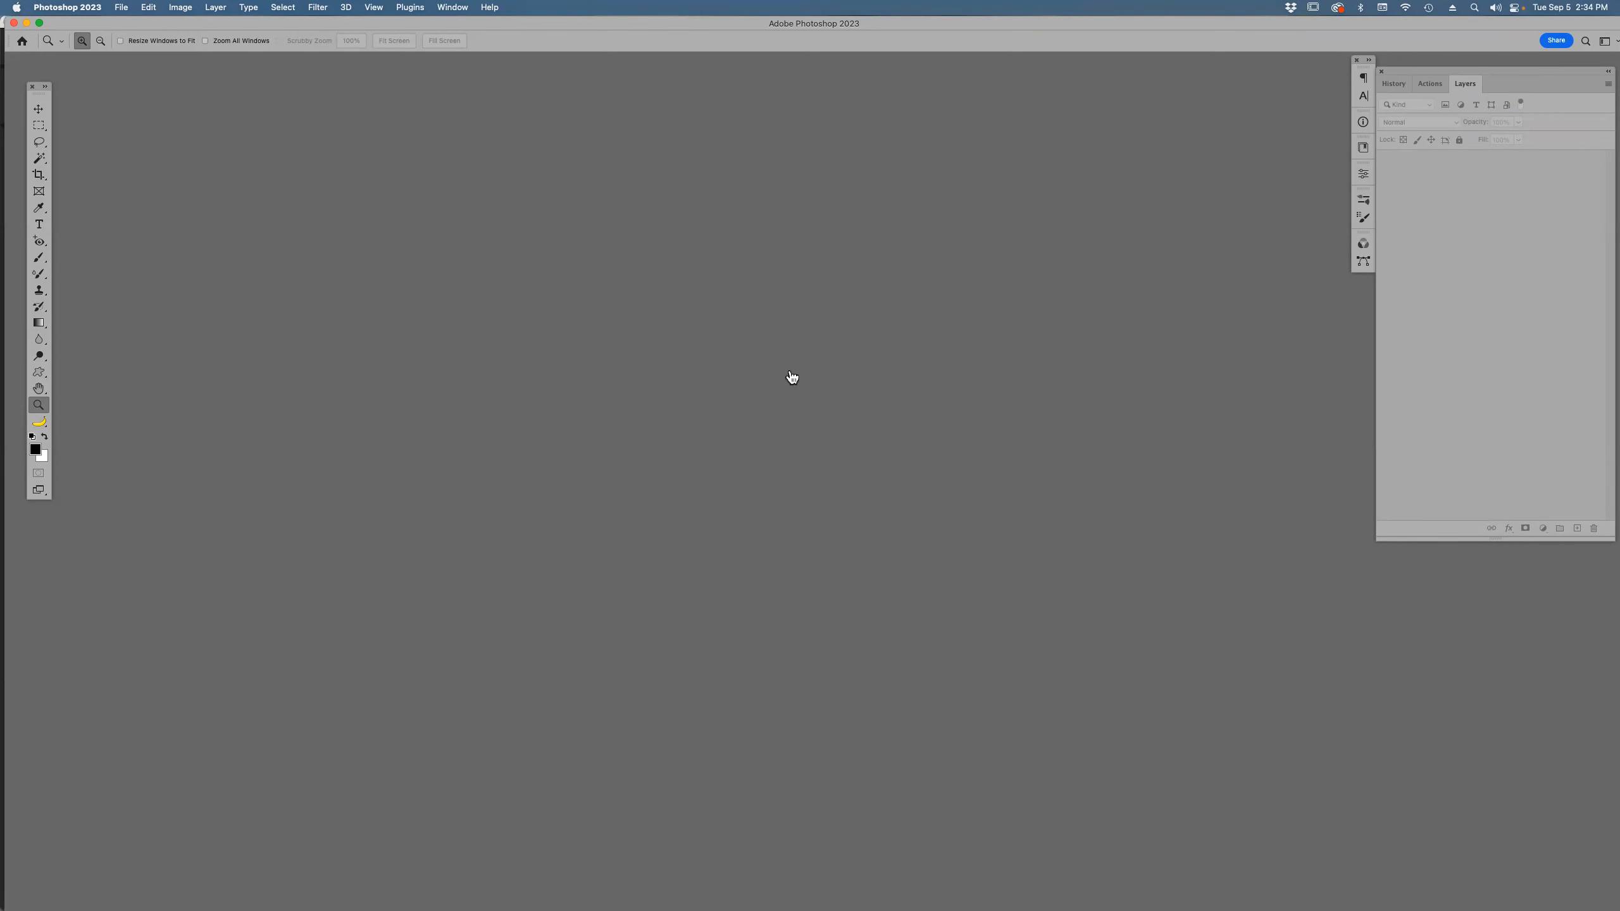
{"action": "key", "text": "super+Tab"}
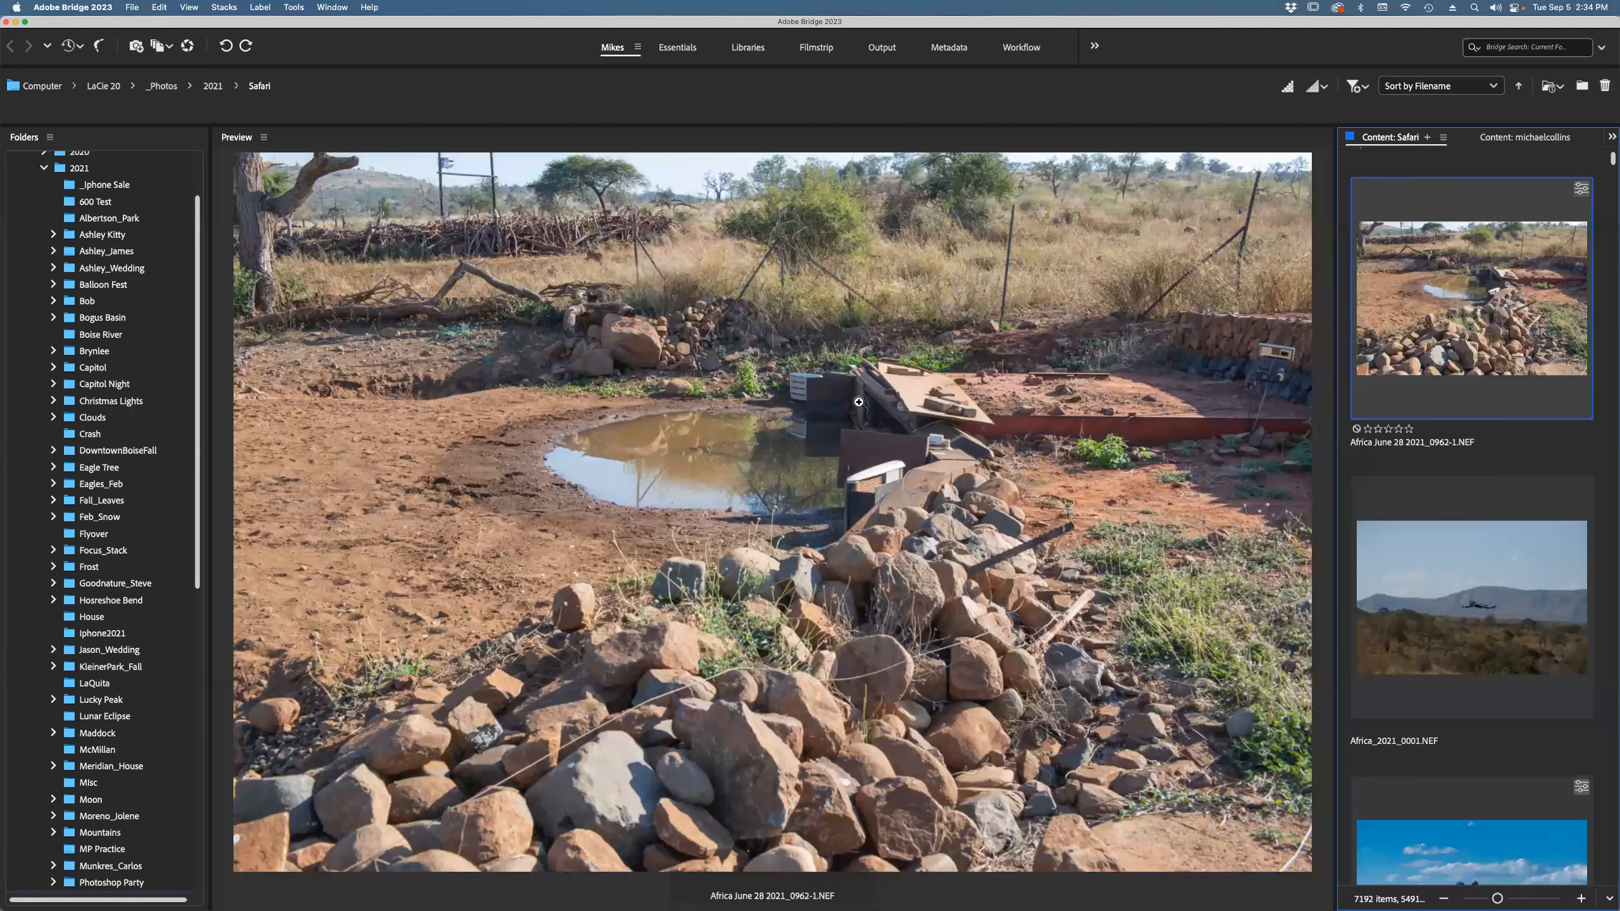
Choose Adobe Photoshop 2023 24.7 for Nikon Electronic Format (.nef) in the File Type Associations preferences and apply it.
{"action": "key", "text": "super+k"}
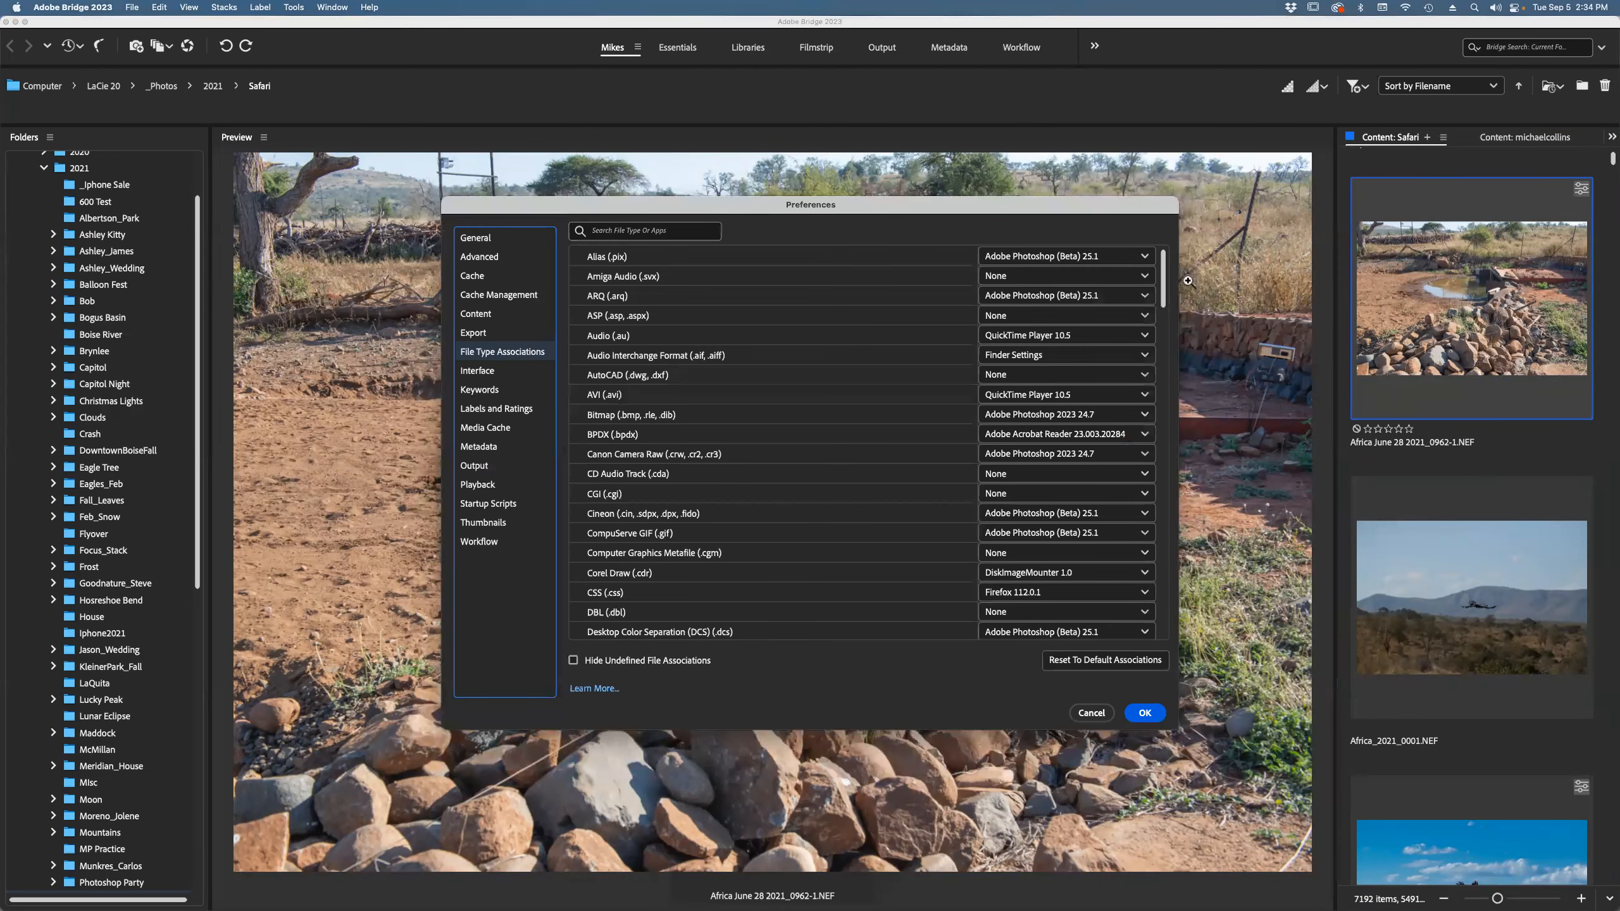
{"action": "left_click", "coordinate": [1165, 345]}
{"action": "left_click", "coordinate": [1164, 401]}
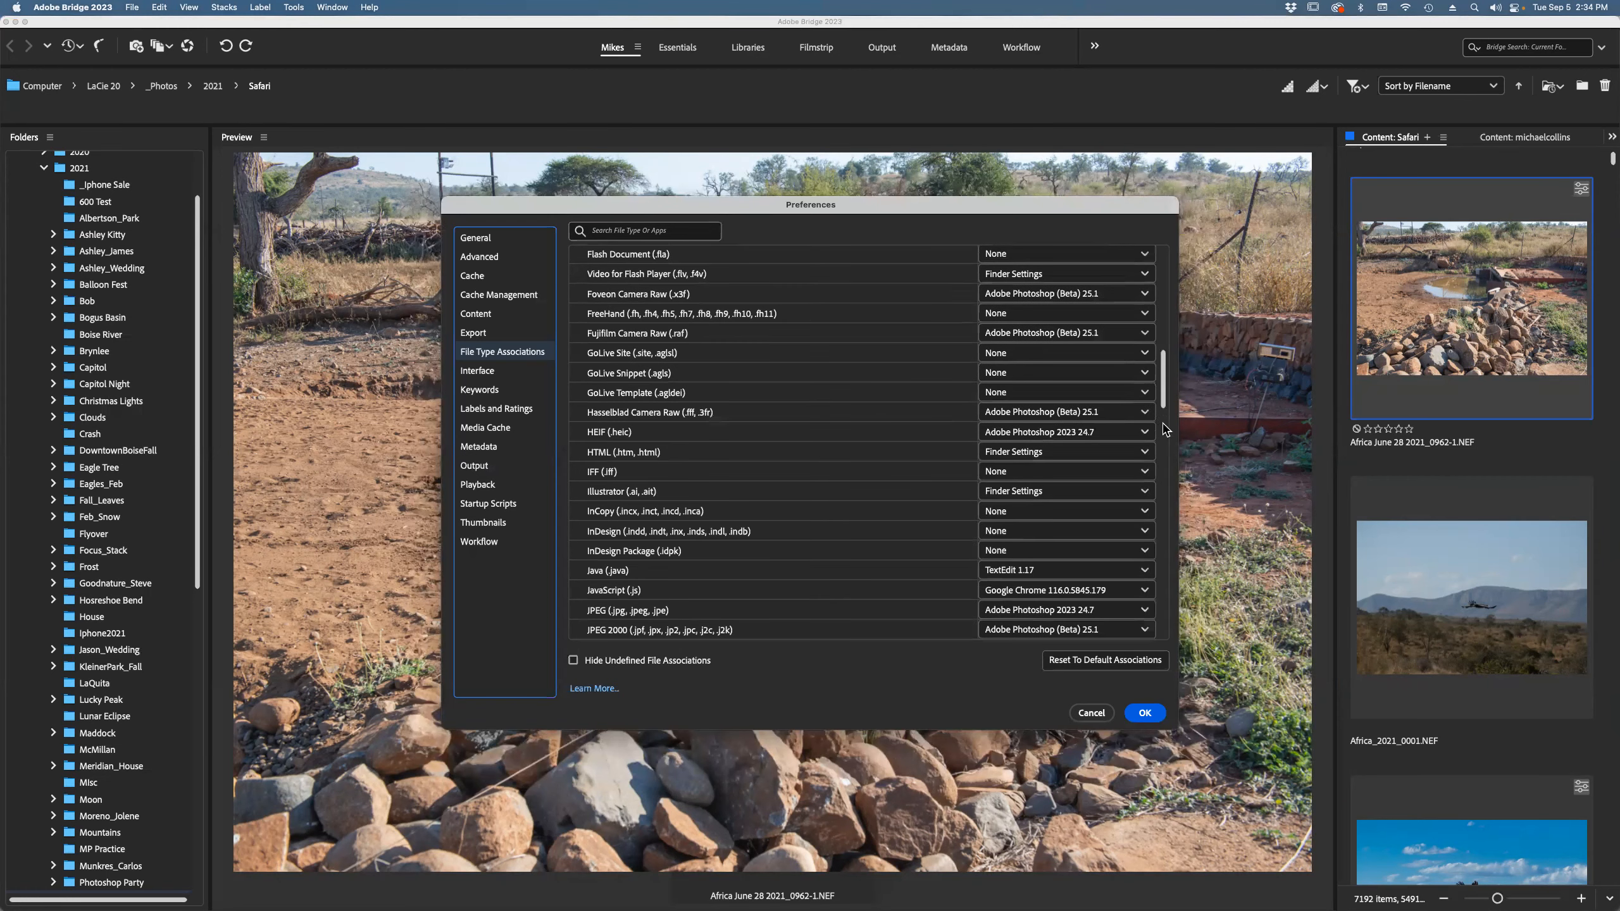
{"action": "left_click", "coordinate": [1165, 438]}
{"action": "scroll", "coordinate": [1164, 445], "scroll_direction": "down", "scroll_amount": 5}
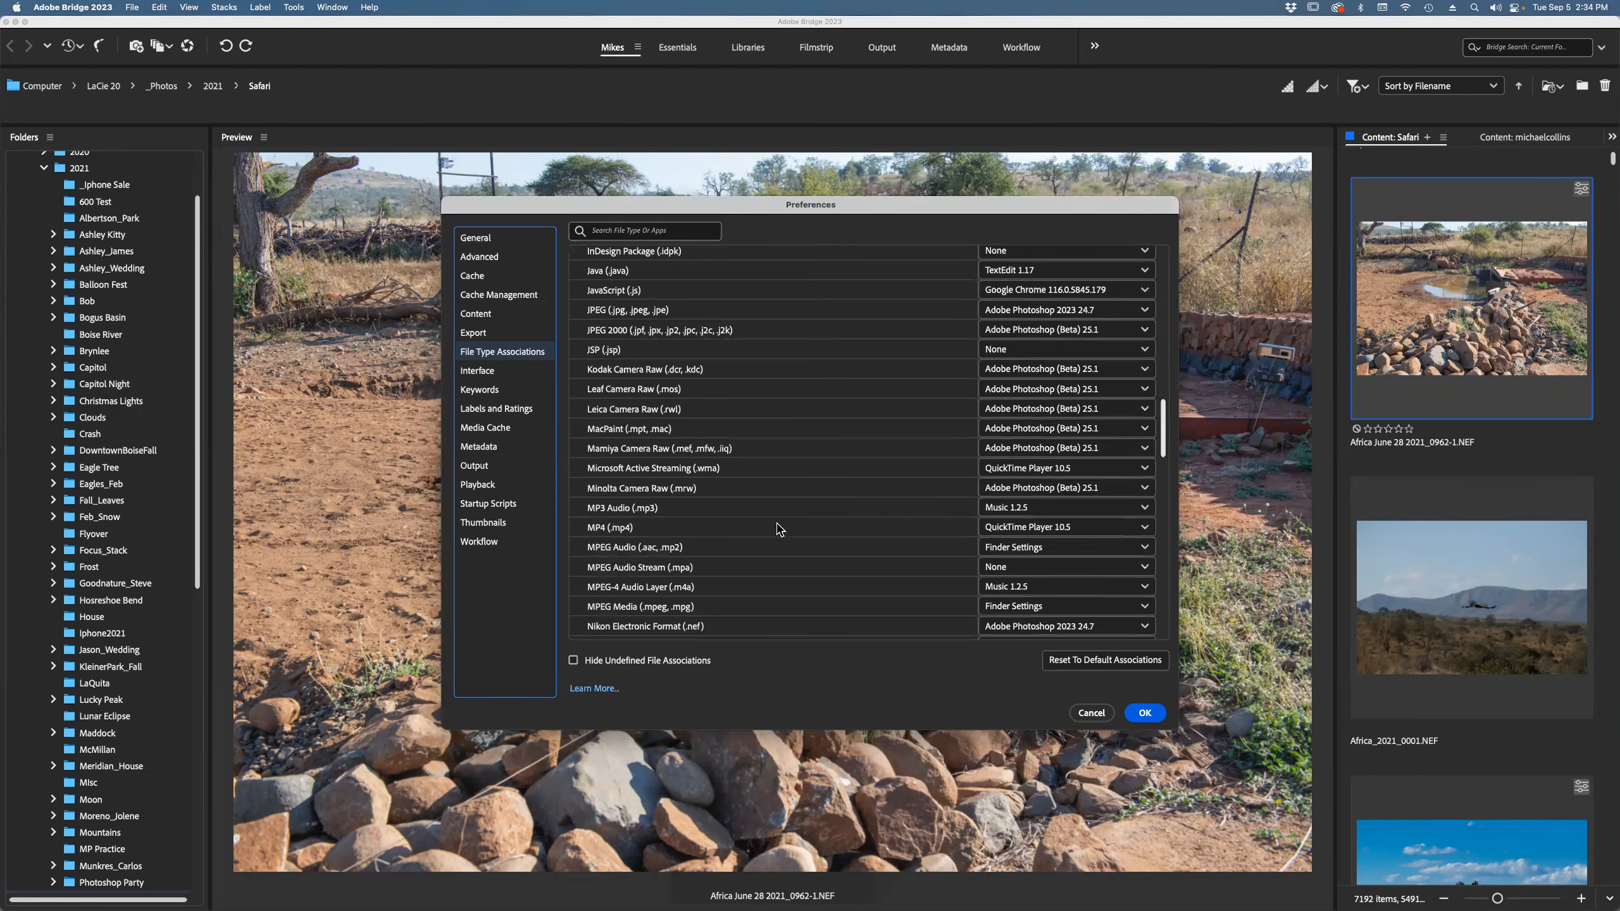
{"action": "scroll", "coordinate": [787, 527], "scroll_direction": "down", "scroll_amount": 3}
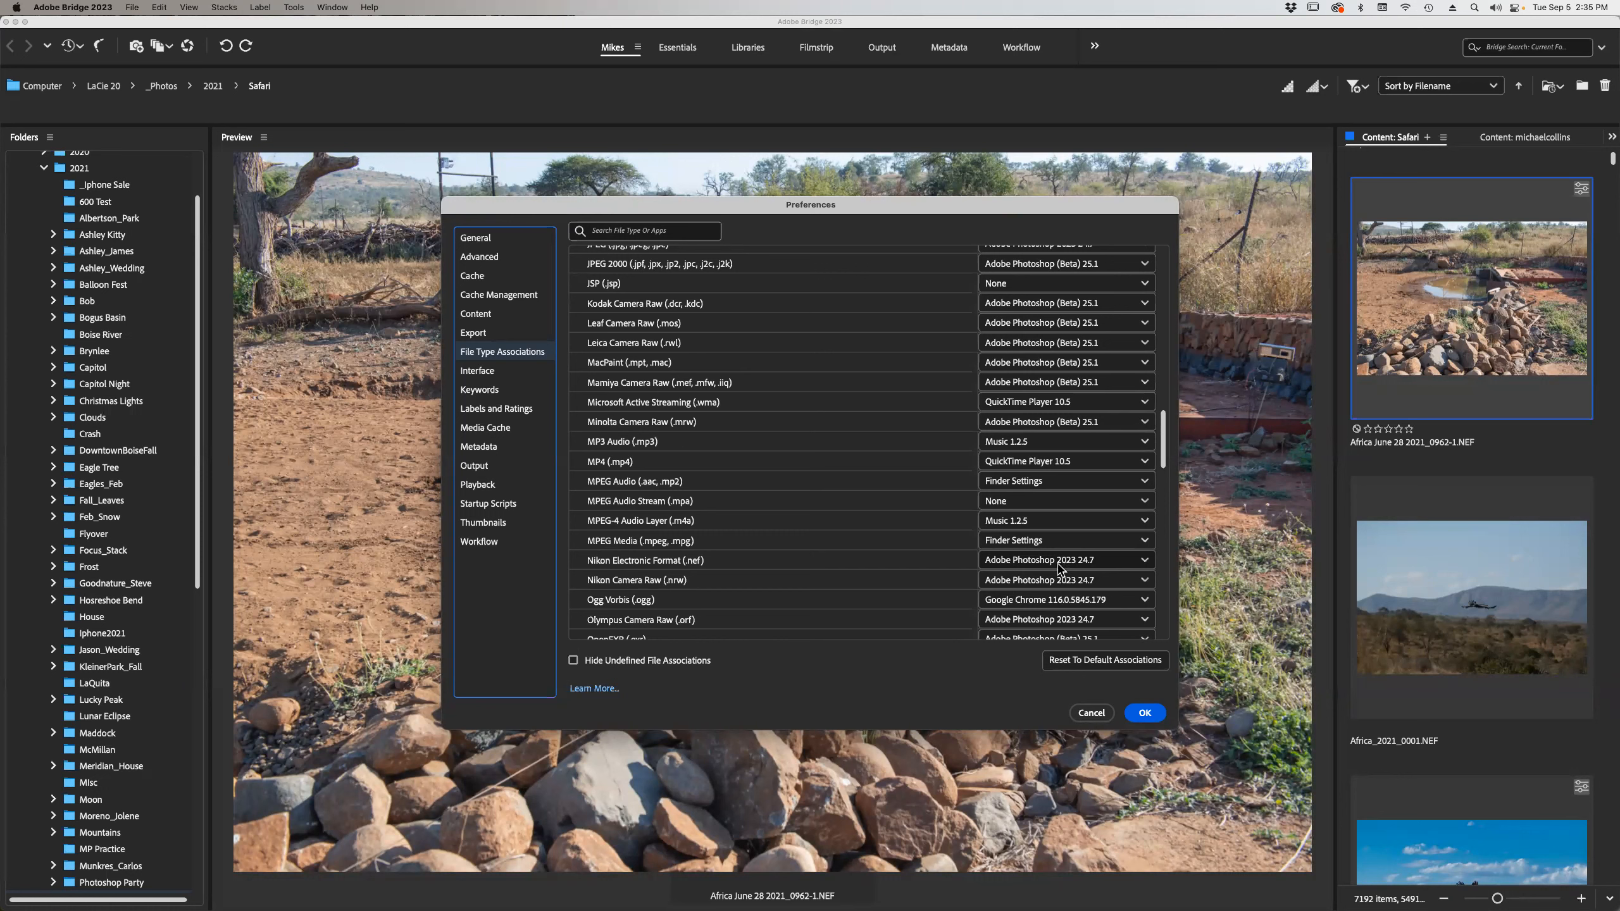
{"action": "left_click", "coordinate": [1143, 563]}
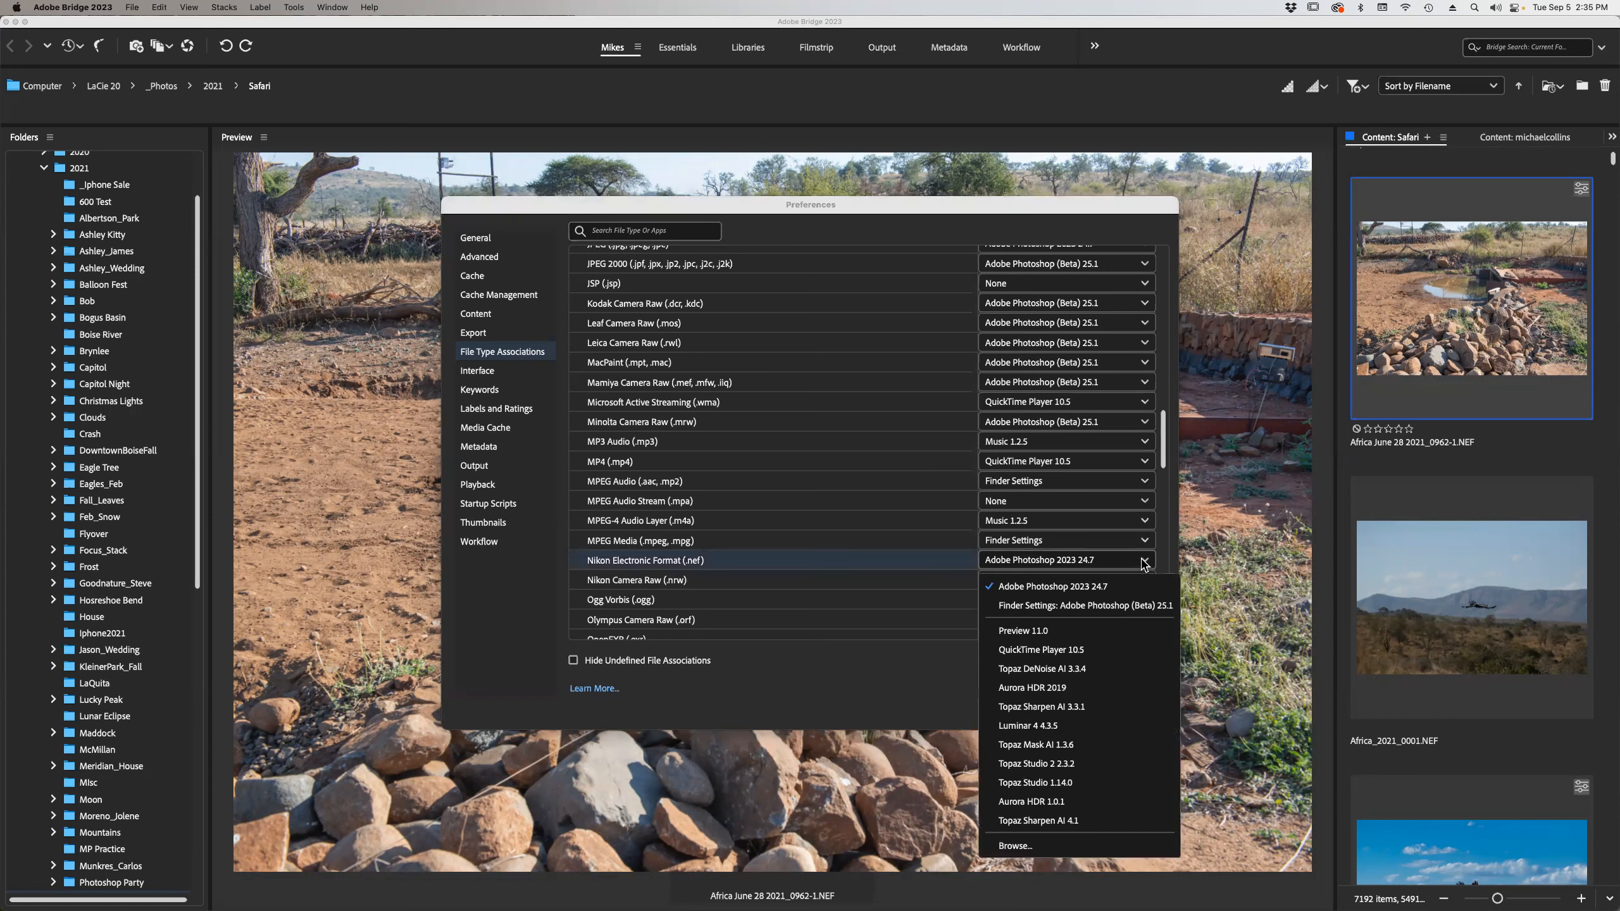
{"action": "left_click", "coordinate": [1100, 587]}
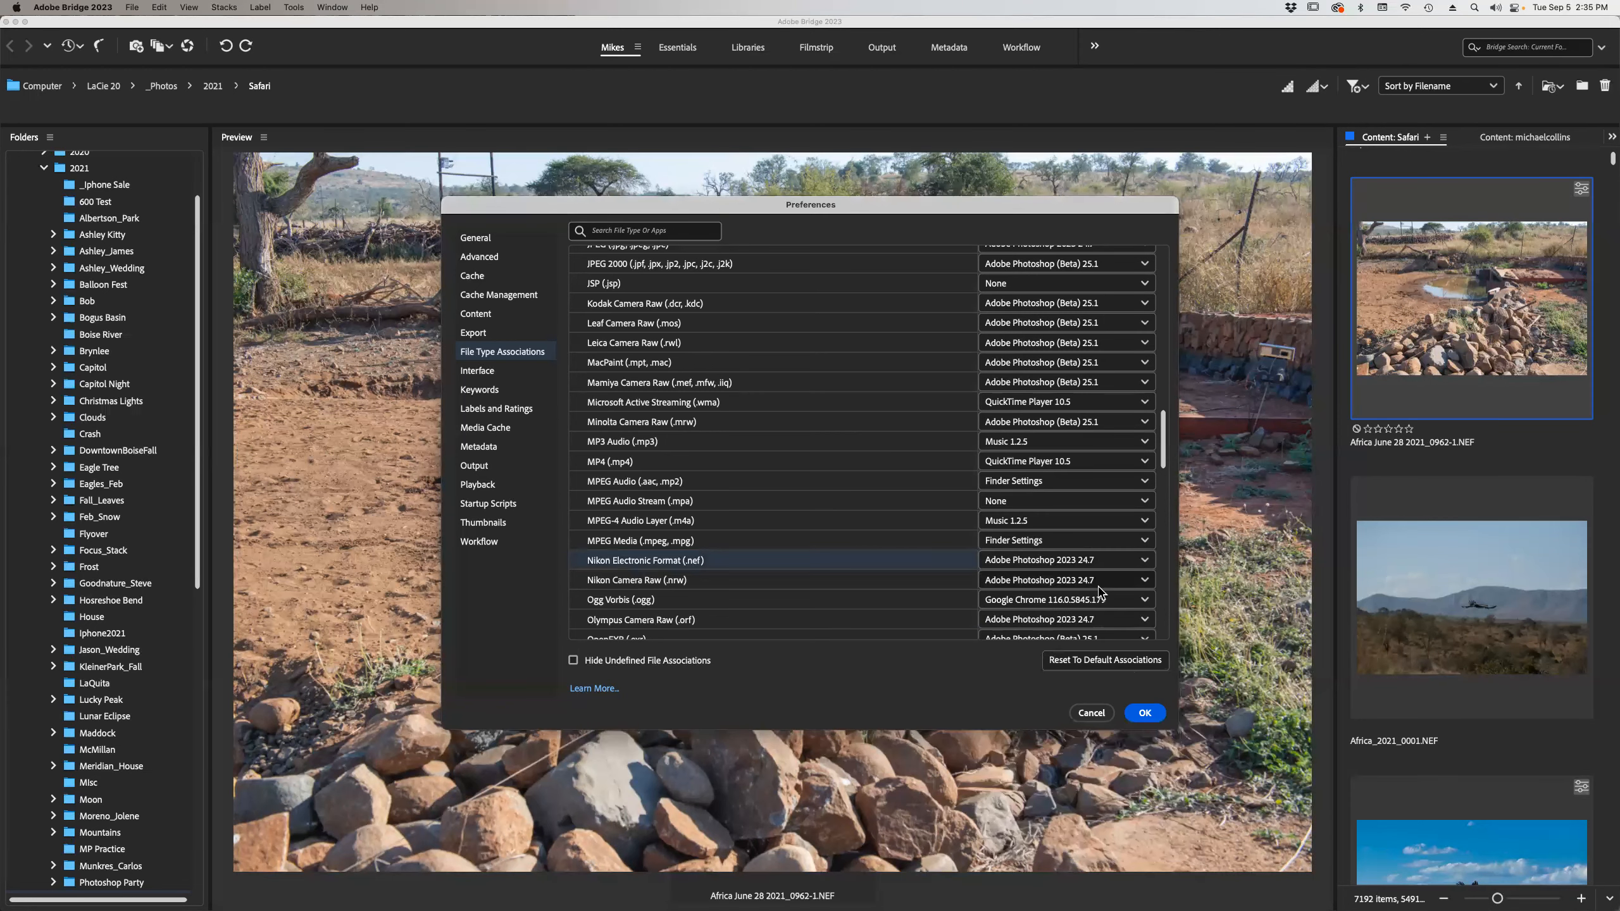
{"action": "left_click", "coordinate": [1144, 713]}
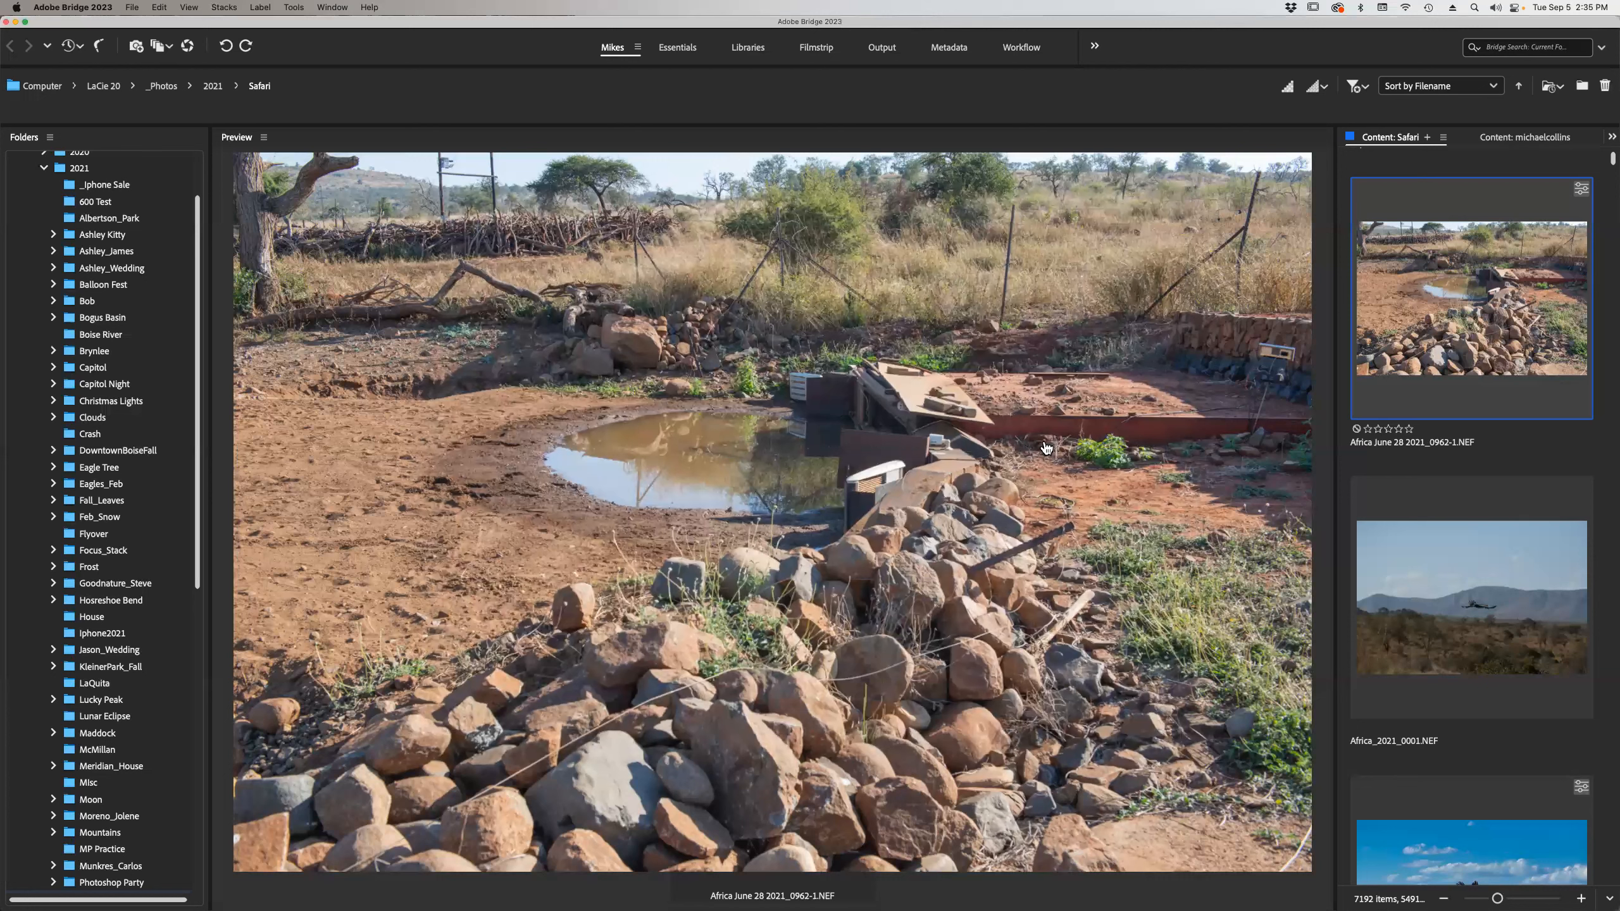
Switch to Finder and open a new file browser window.
{"action": "key", "text": "super+Tab"}
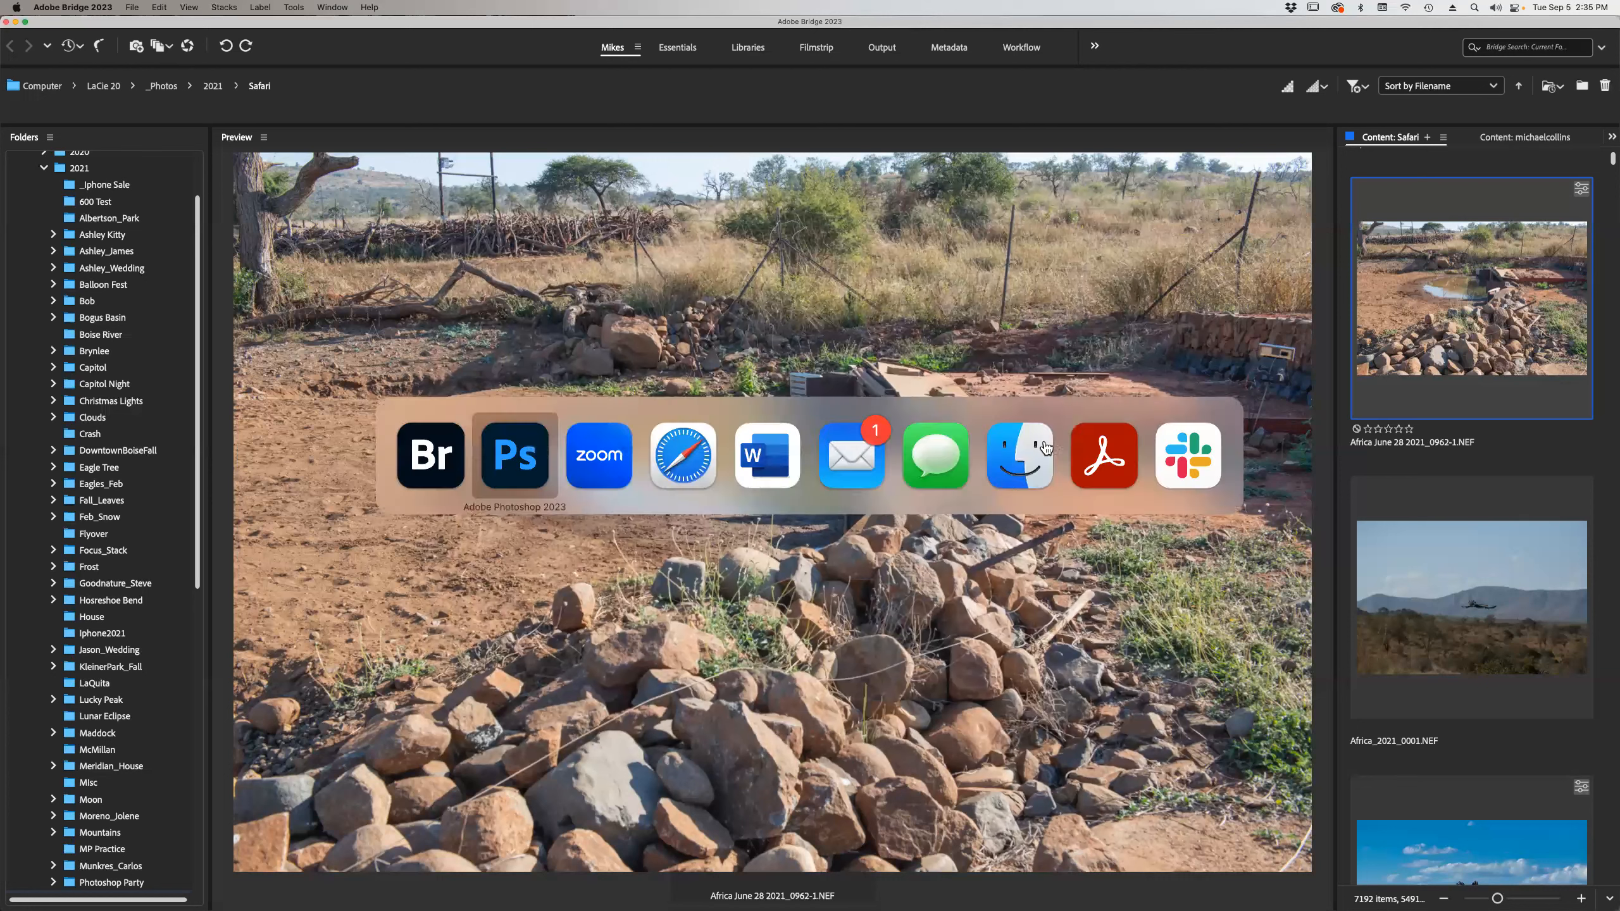
{"action": "key", "text": "super+Tab"}
{"action": "key", "text": "super+Tab"}
{"action": "key", "text": "super+Tab"}
{"action": "key", "text": "super+Tab"}
{"action": "key", "text": "super+Tab"}
{"action": "key", "text": "super+Tab"}
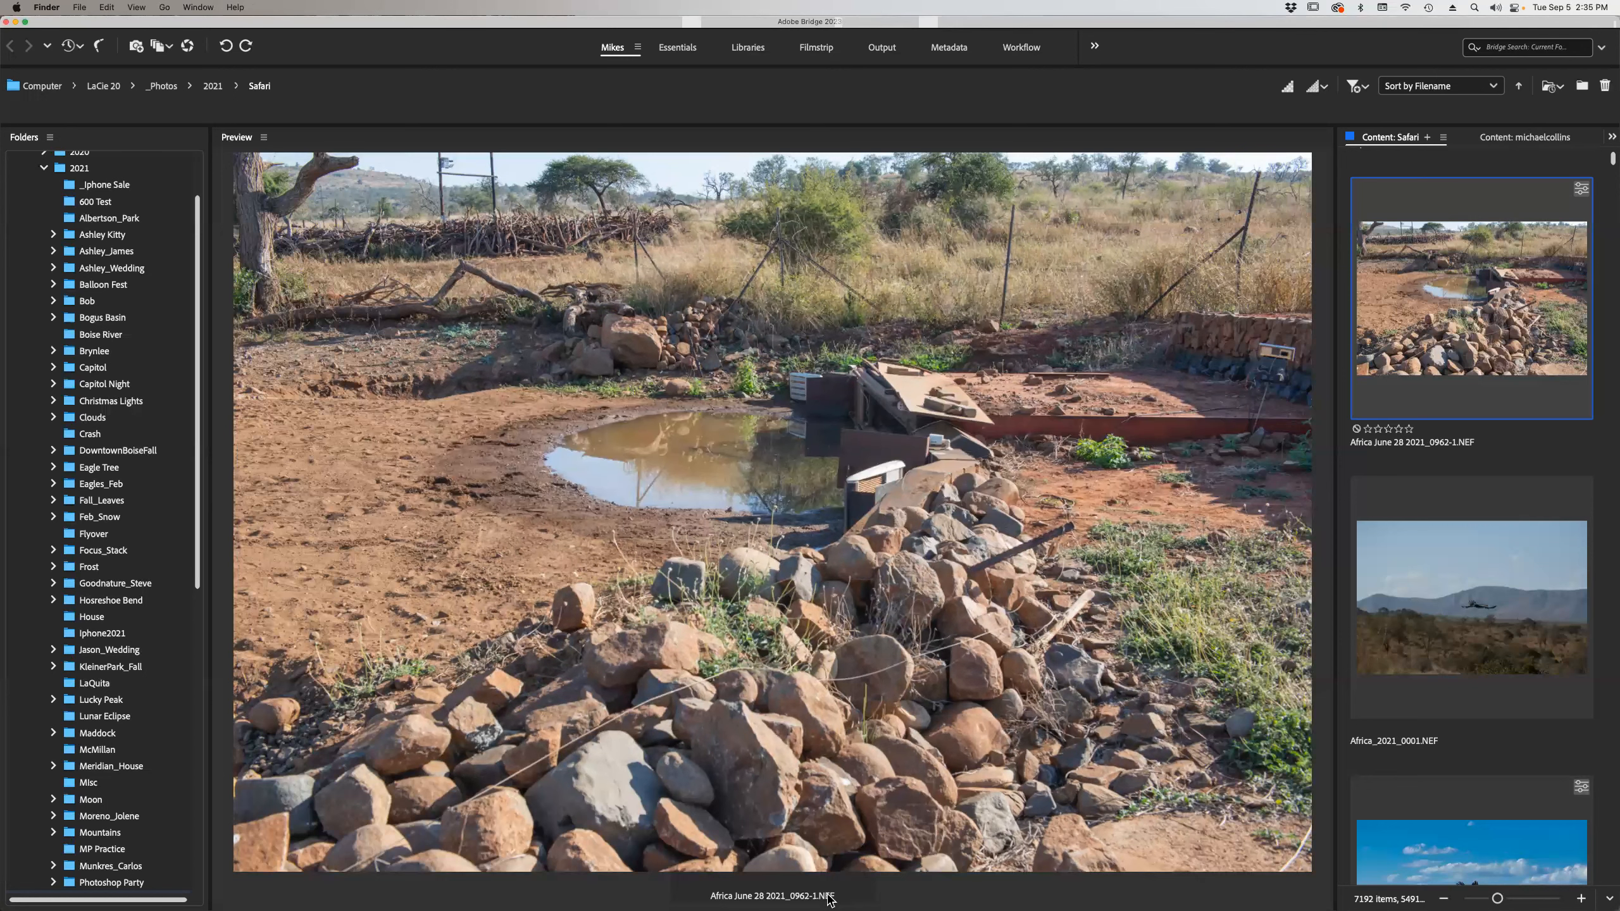
{"action": "key", "text": "super+n"}
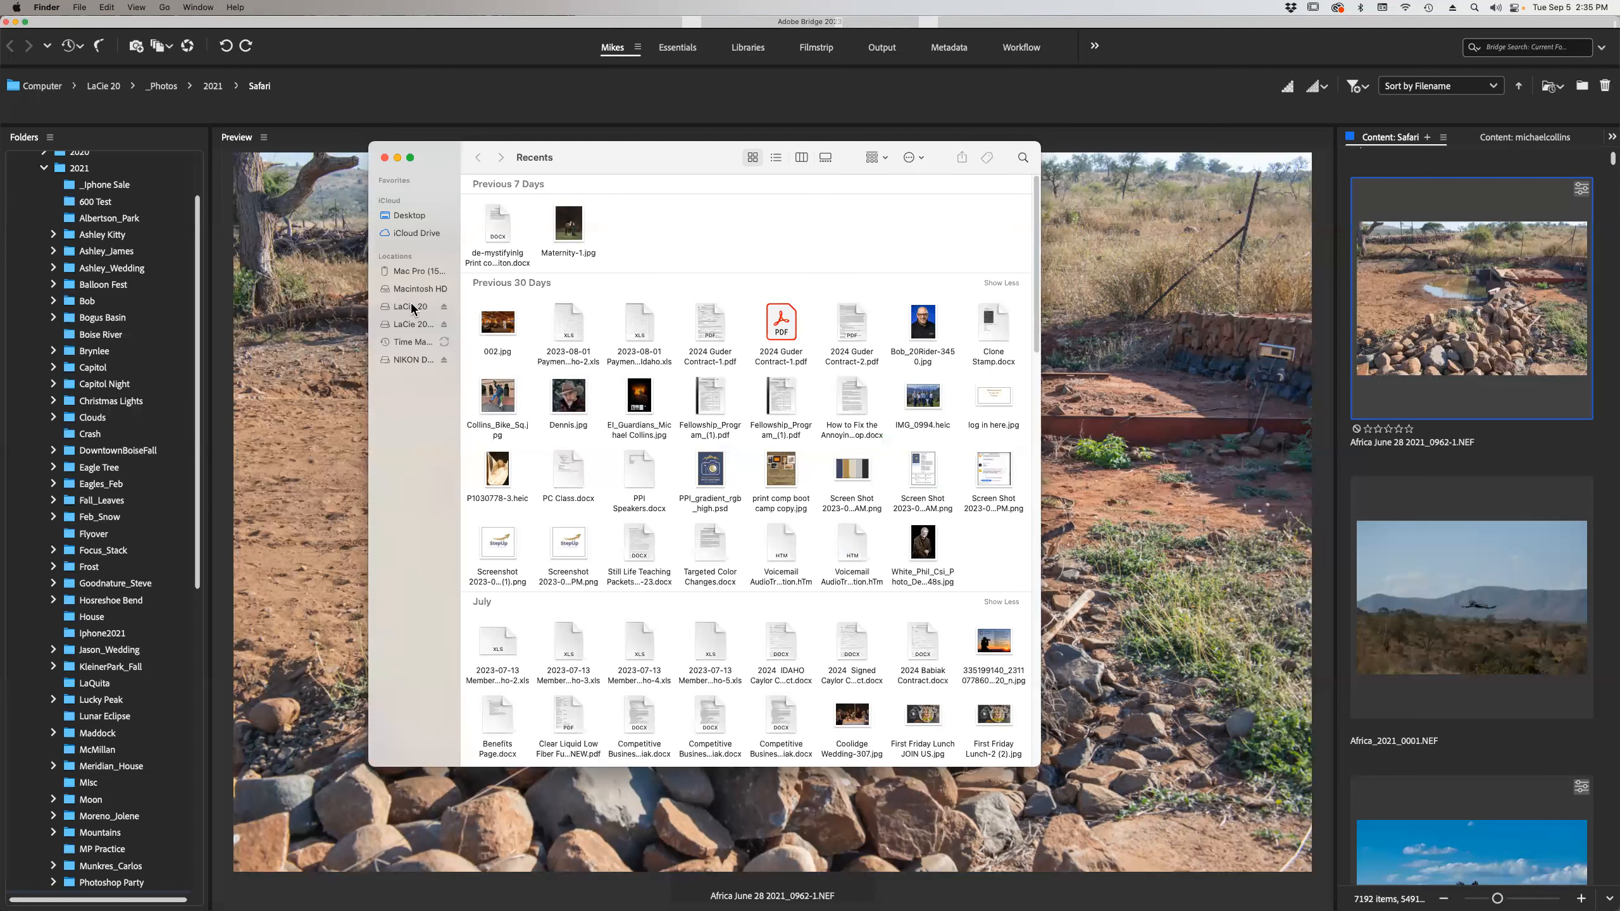
Open the 2021 folder inside _Photos on the LaCie 20 drive.
{"action": "left_click", "coordinate": [412, 307]}
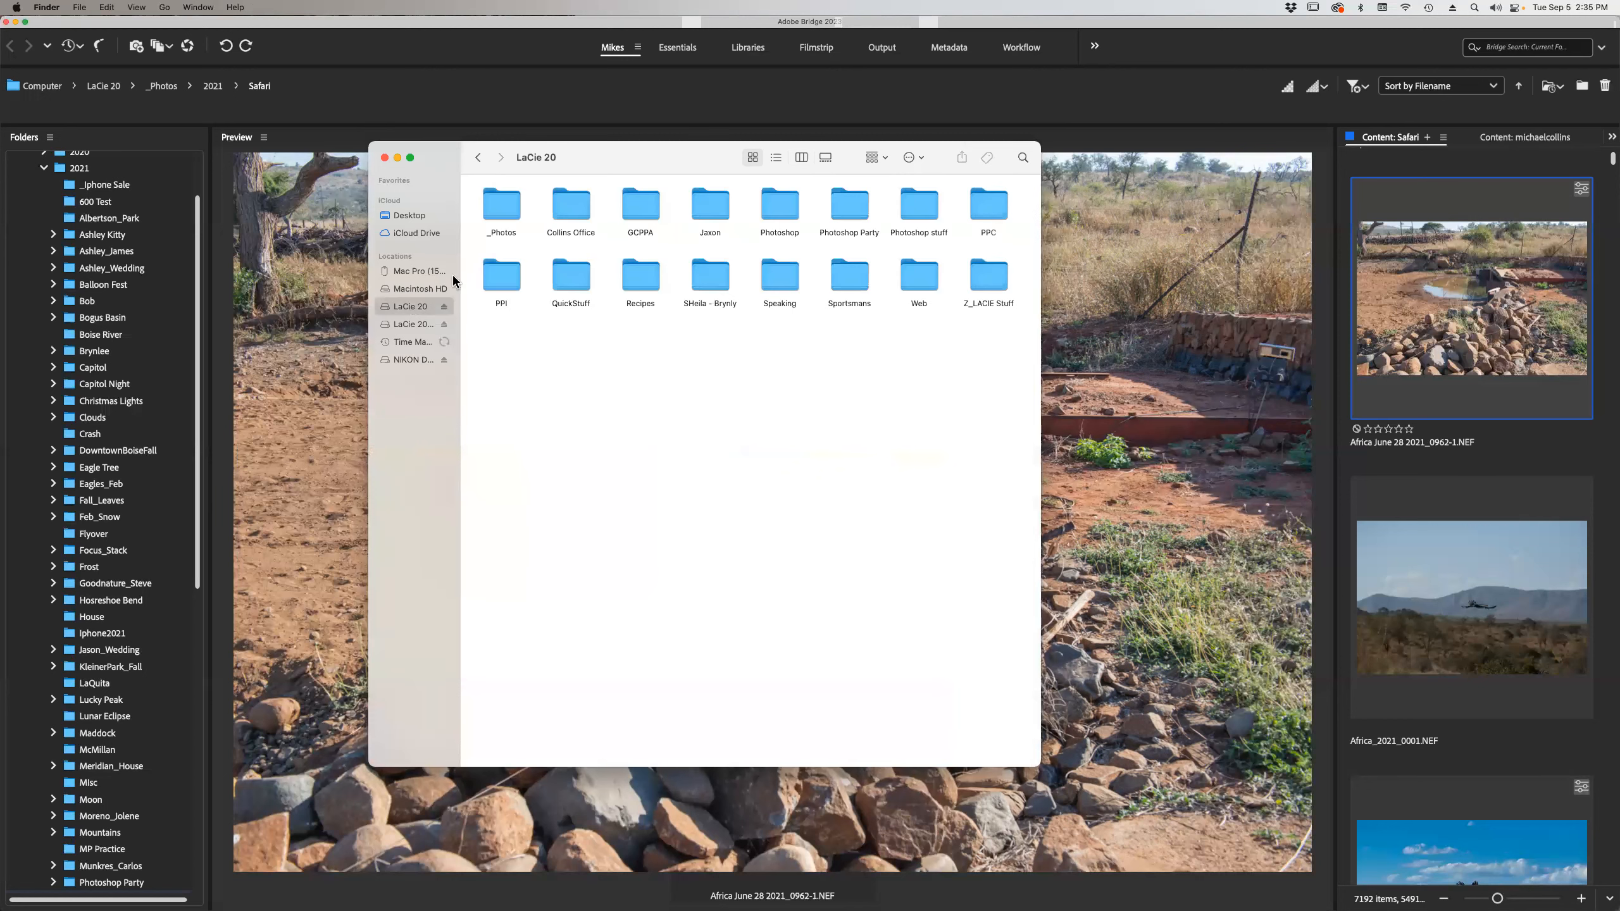
{"action": "double_click", "coordinate": [503, 212]}
{"action": "left_click", "coordinate": [641, 213]}
{"action": "double_click", "coordinate": [646, 236]}
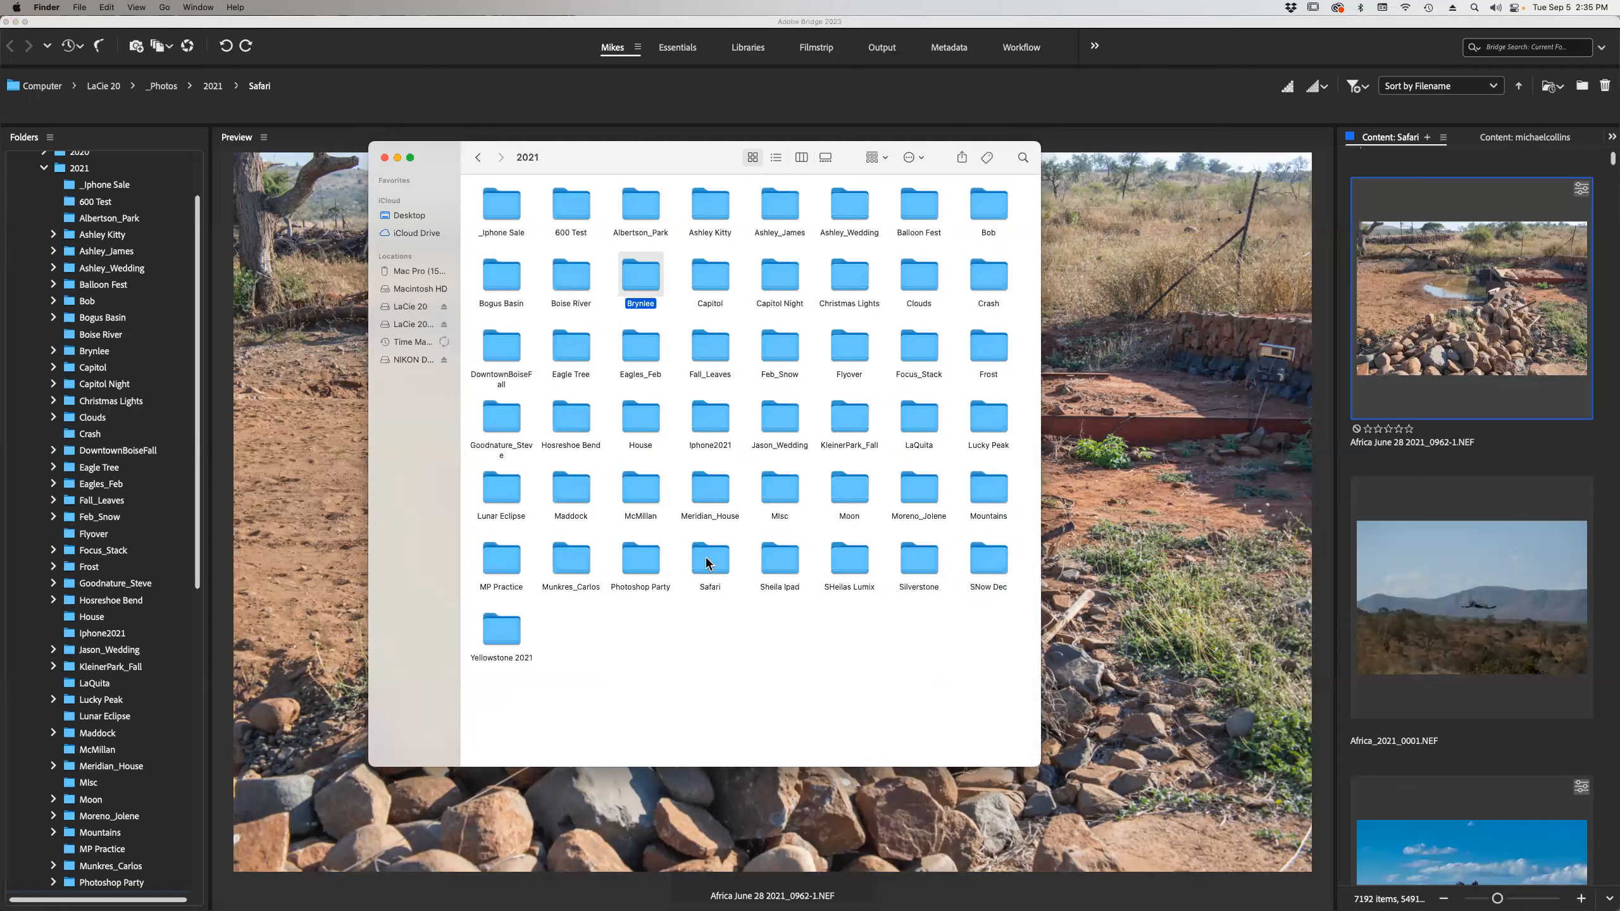
{"action": "left_click", "coordinate": [708, 561]}
{"action": "double_click", "coordinate": [708, 561]}
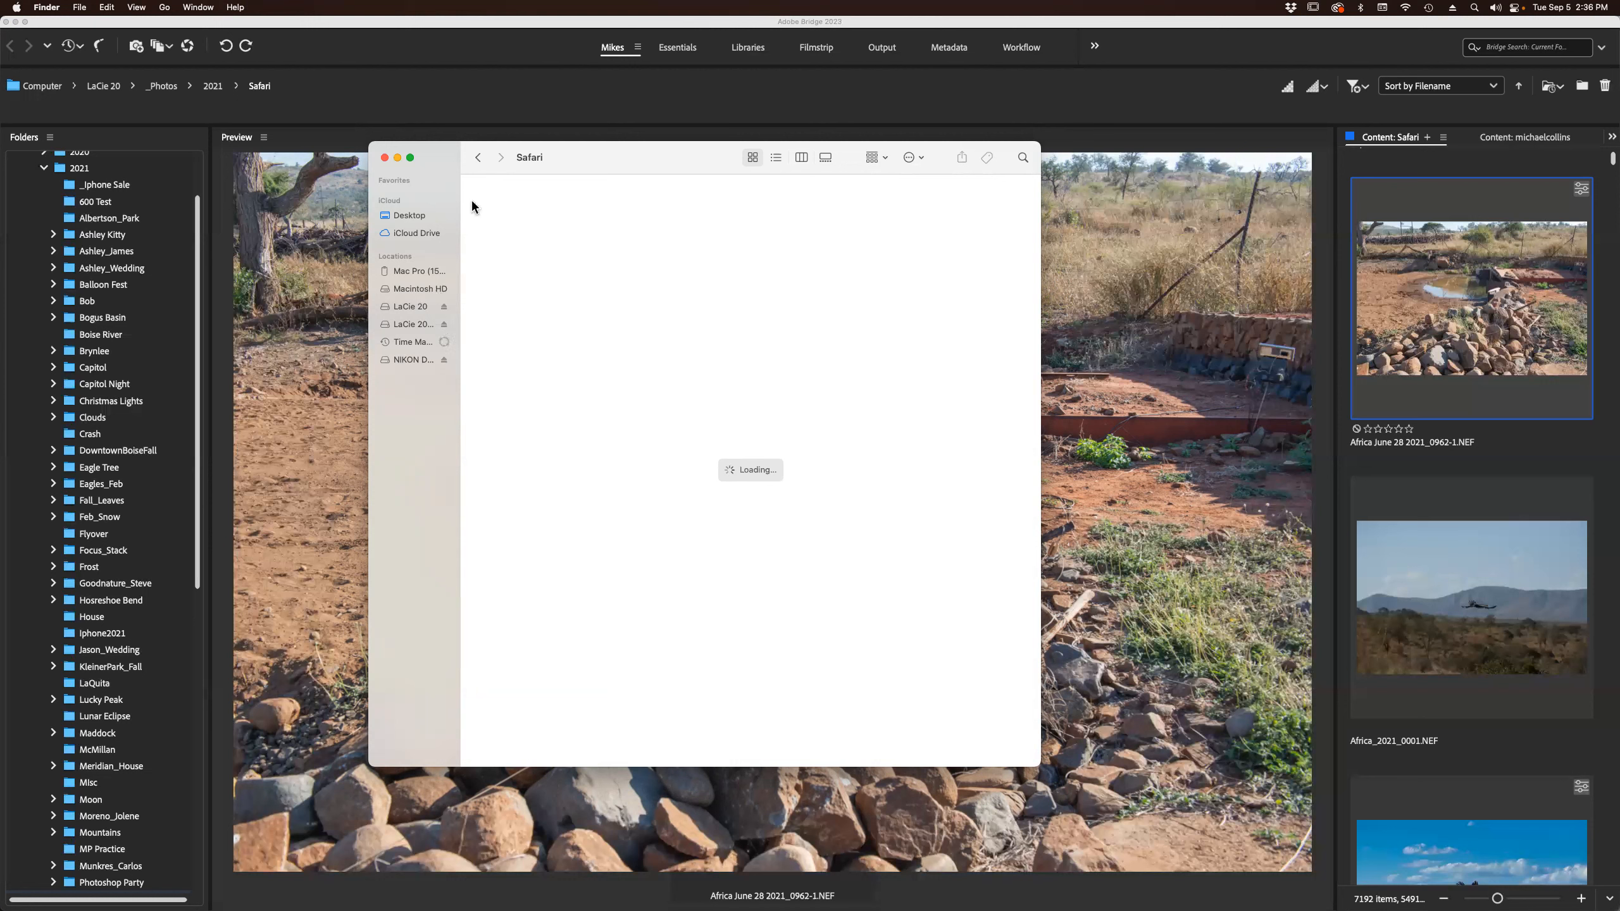
{"action": "left_click", "coordinate": [479, 160]}
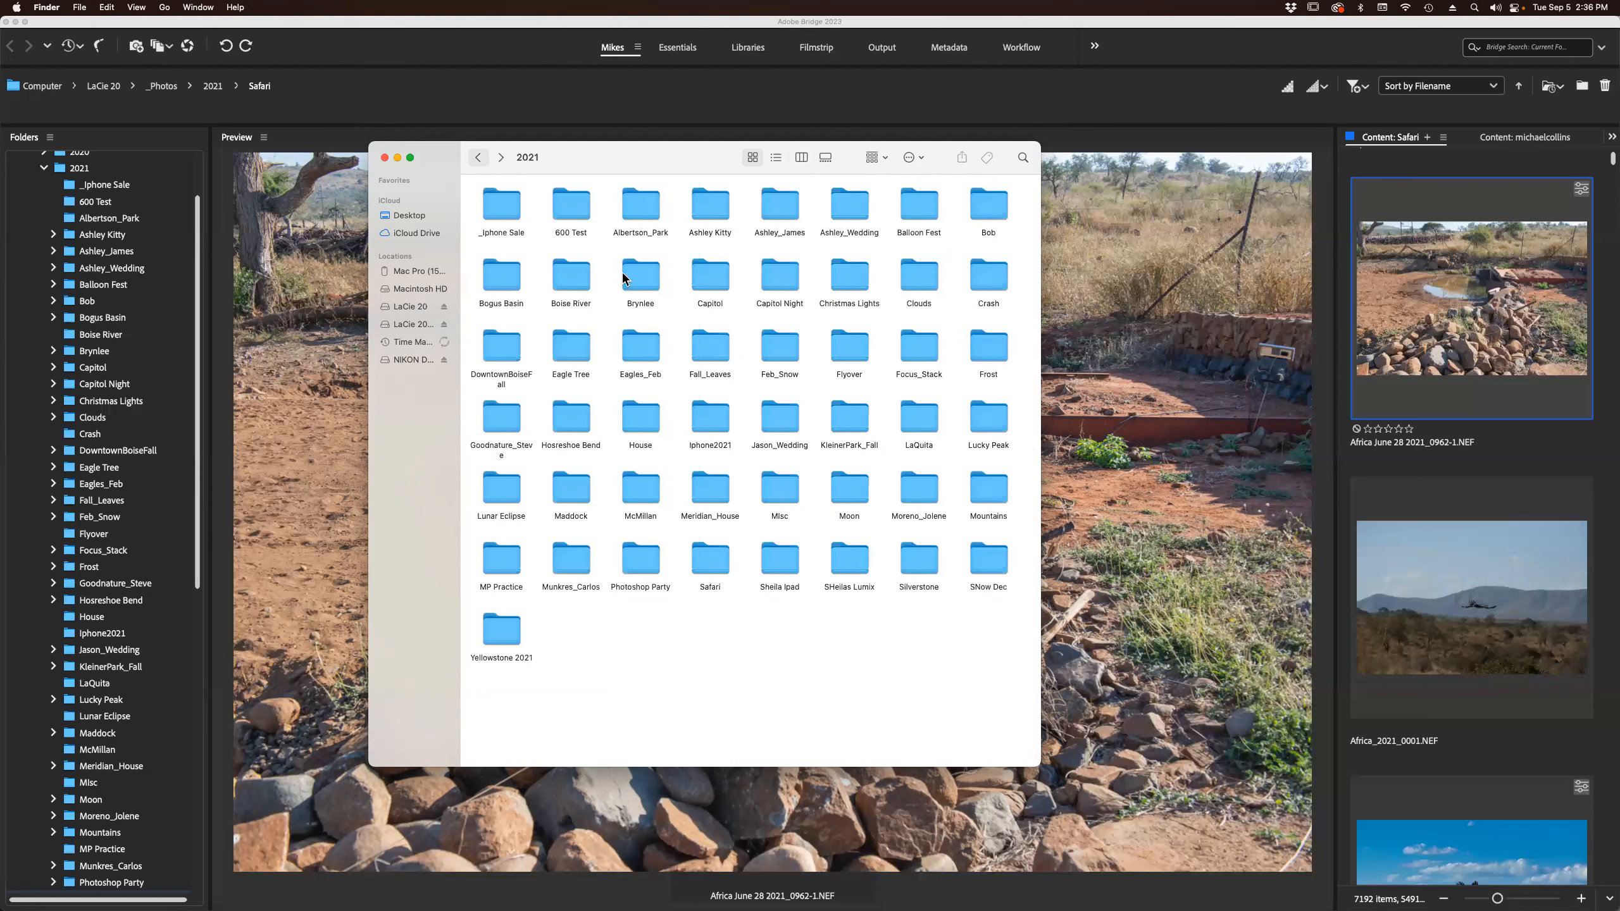
Open the Capitol folder and show the file info for Capitol_0002.NEF, placing its info window beside the file list.
{"action": "left_click", "coordinate": [713, 281]}
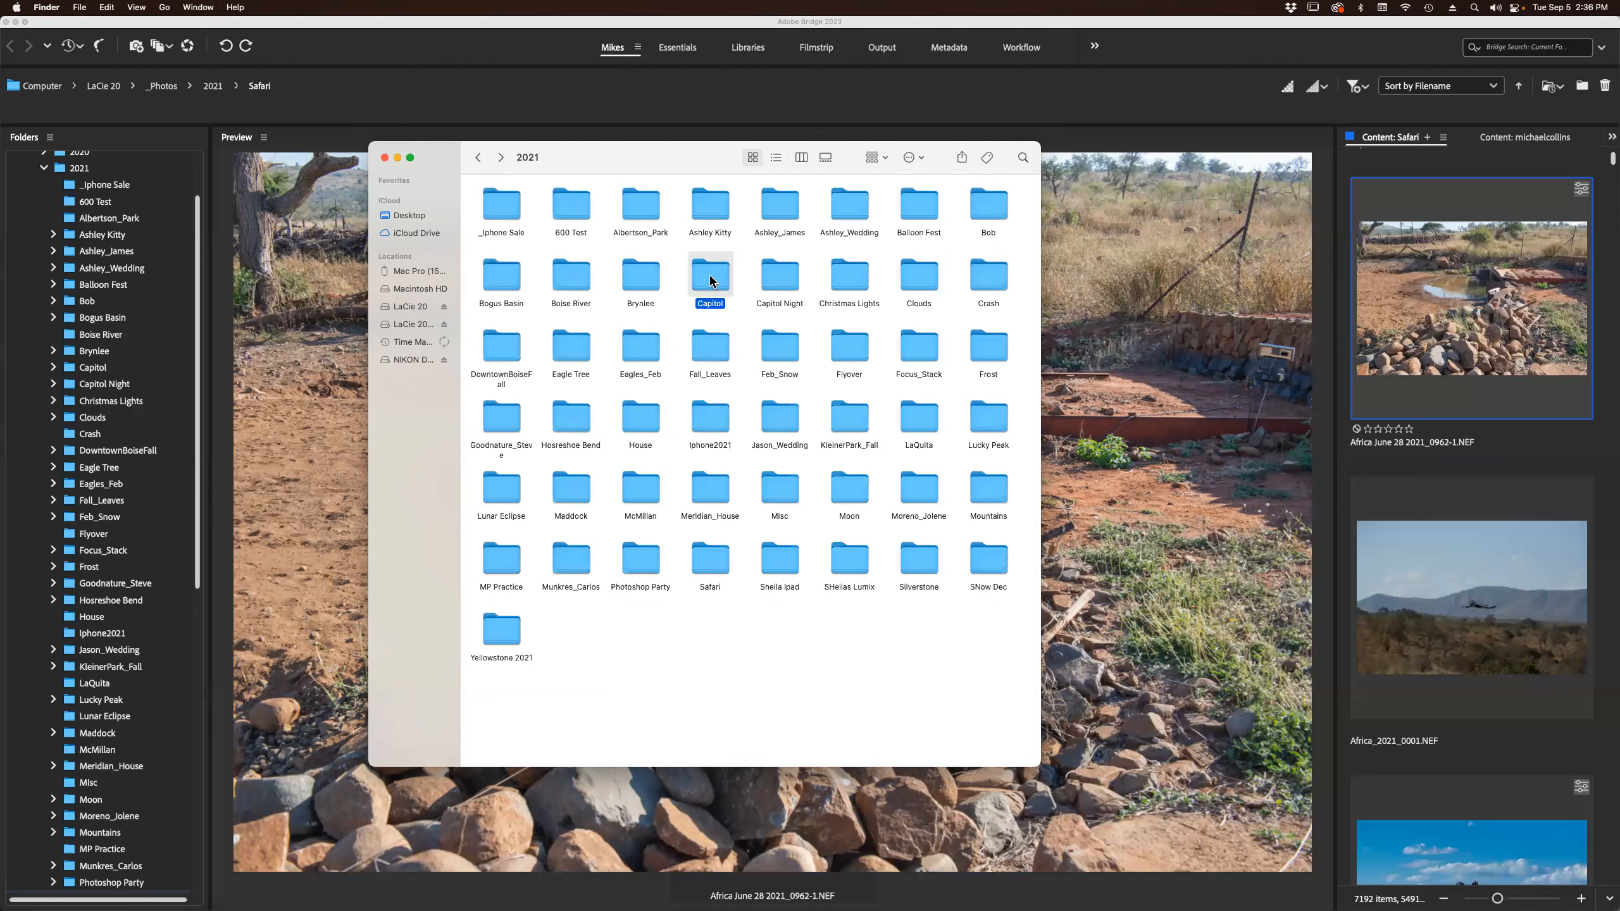
{"action": "double_click", "coordinate": [712, 281]}
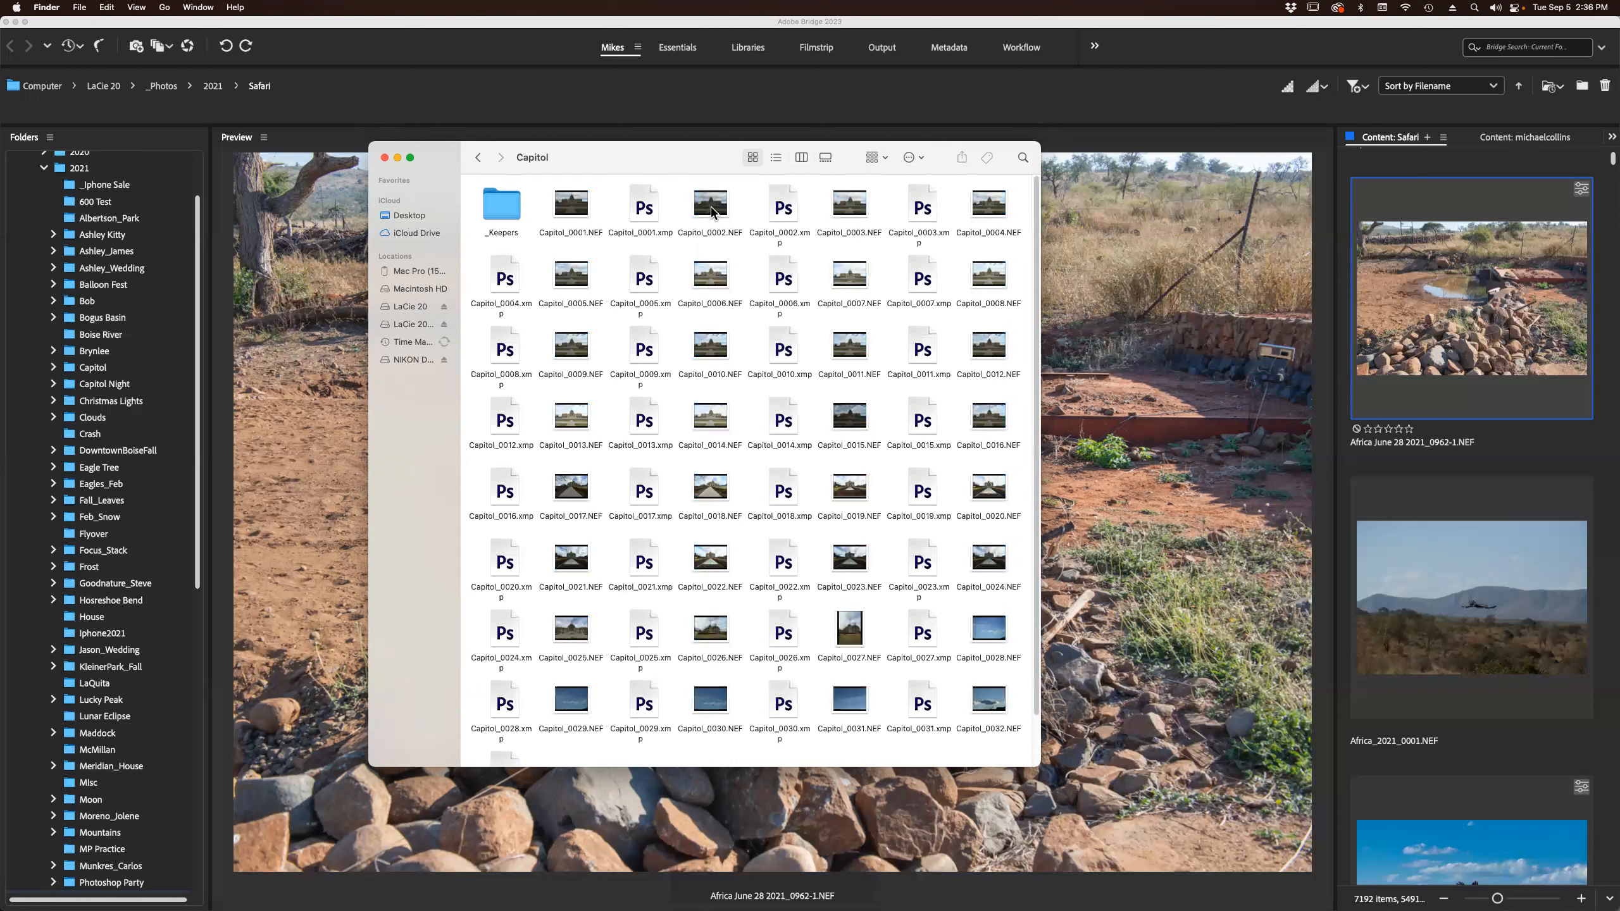
{"action": "left_click", "coordinate": [713, 213]}
{"action": "right_click", "coordinate": [713, 213]}
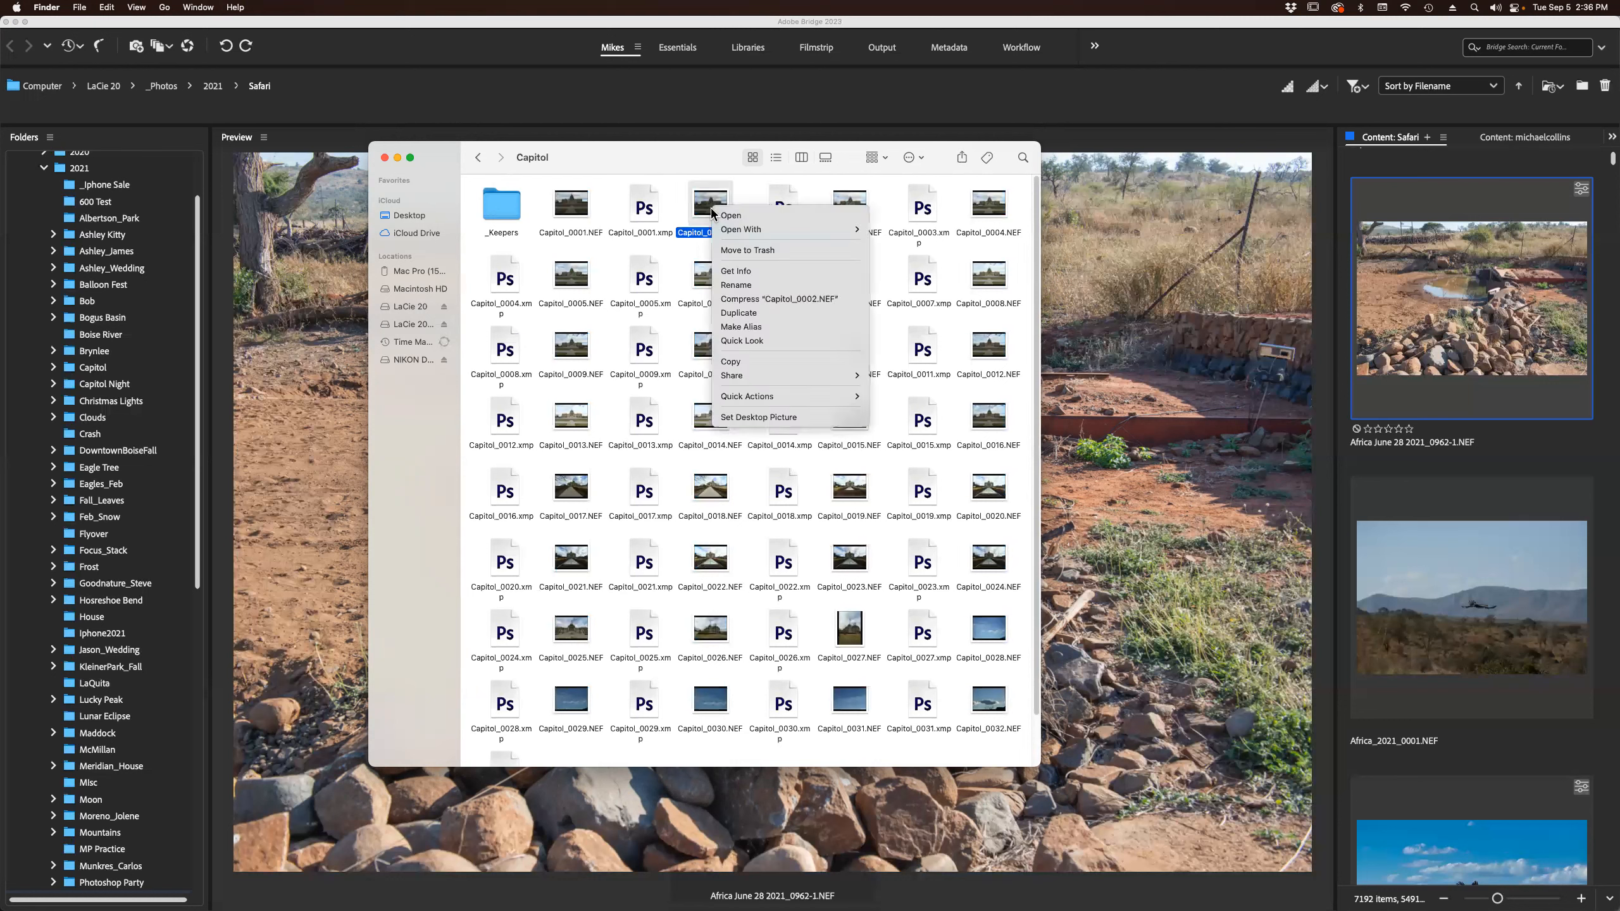
{"action": "left_click", "coordinate": [740, 272]}
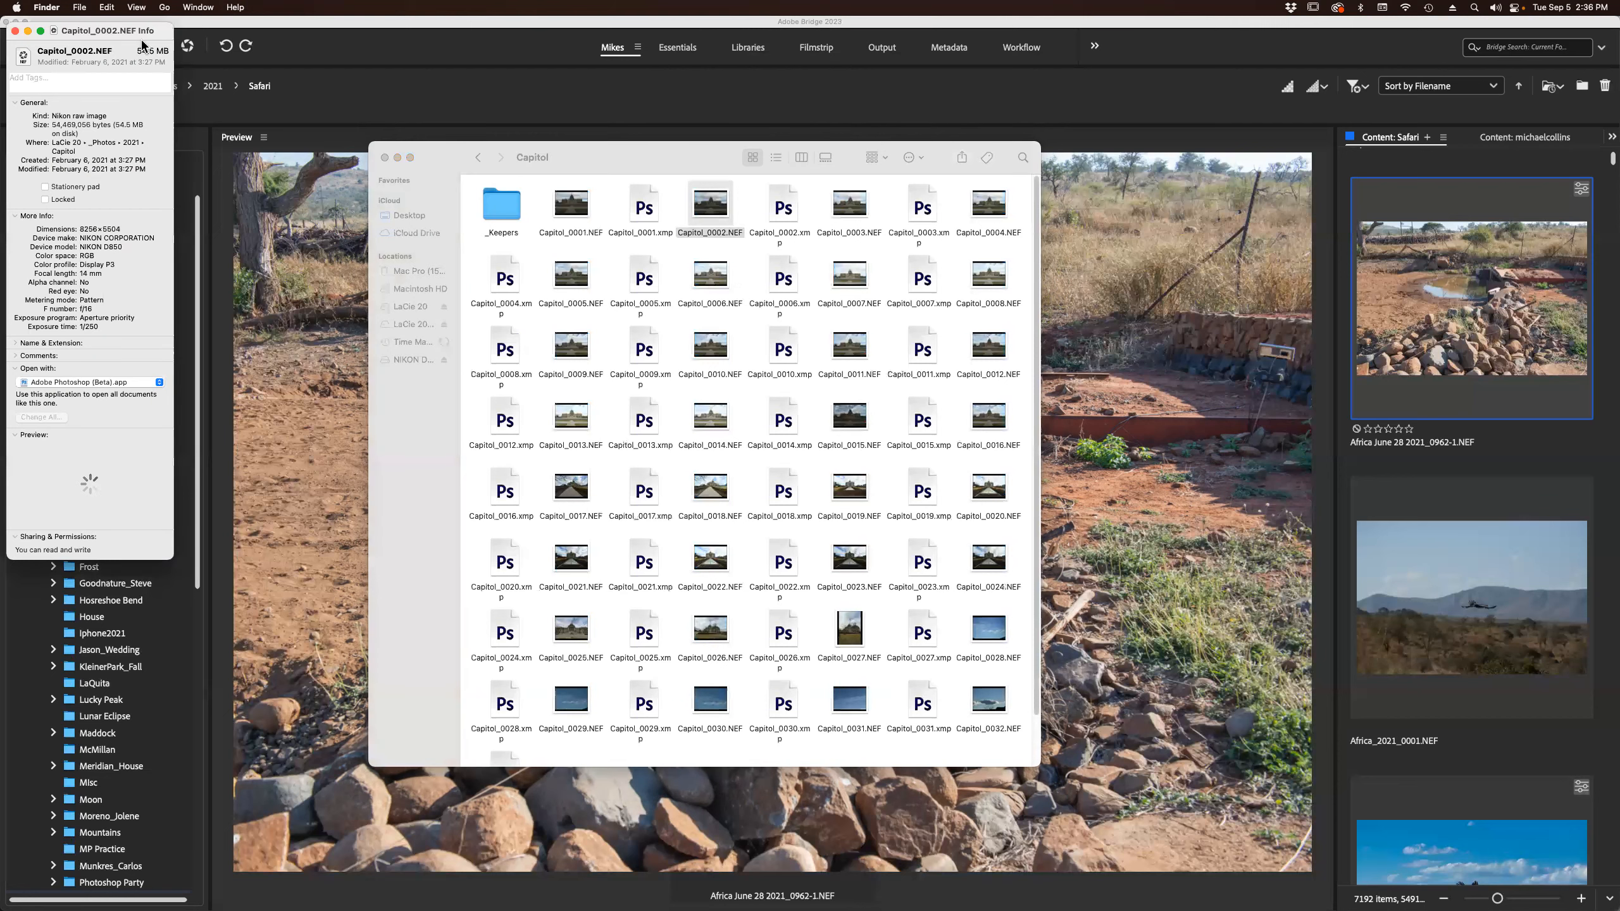
{"action": "left_click_drag", "start_coordinate": [139, 32], "coordinate": [1175, 218]}
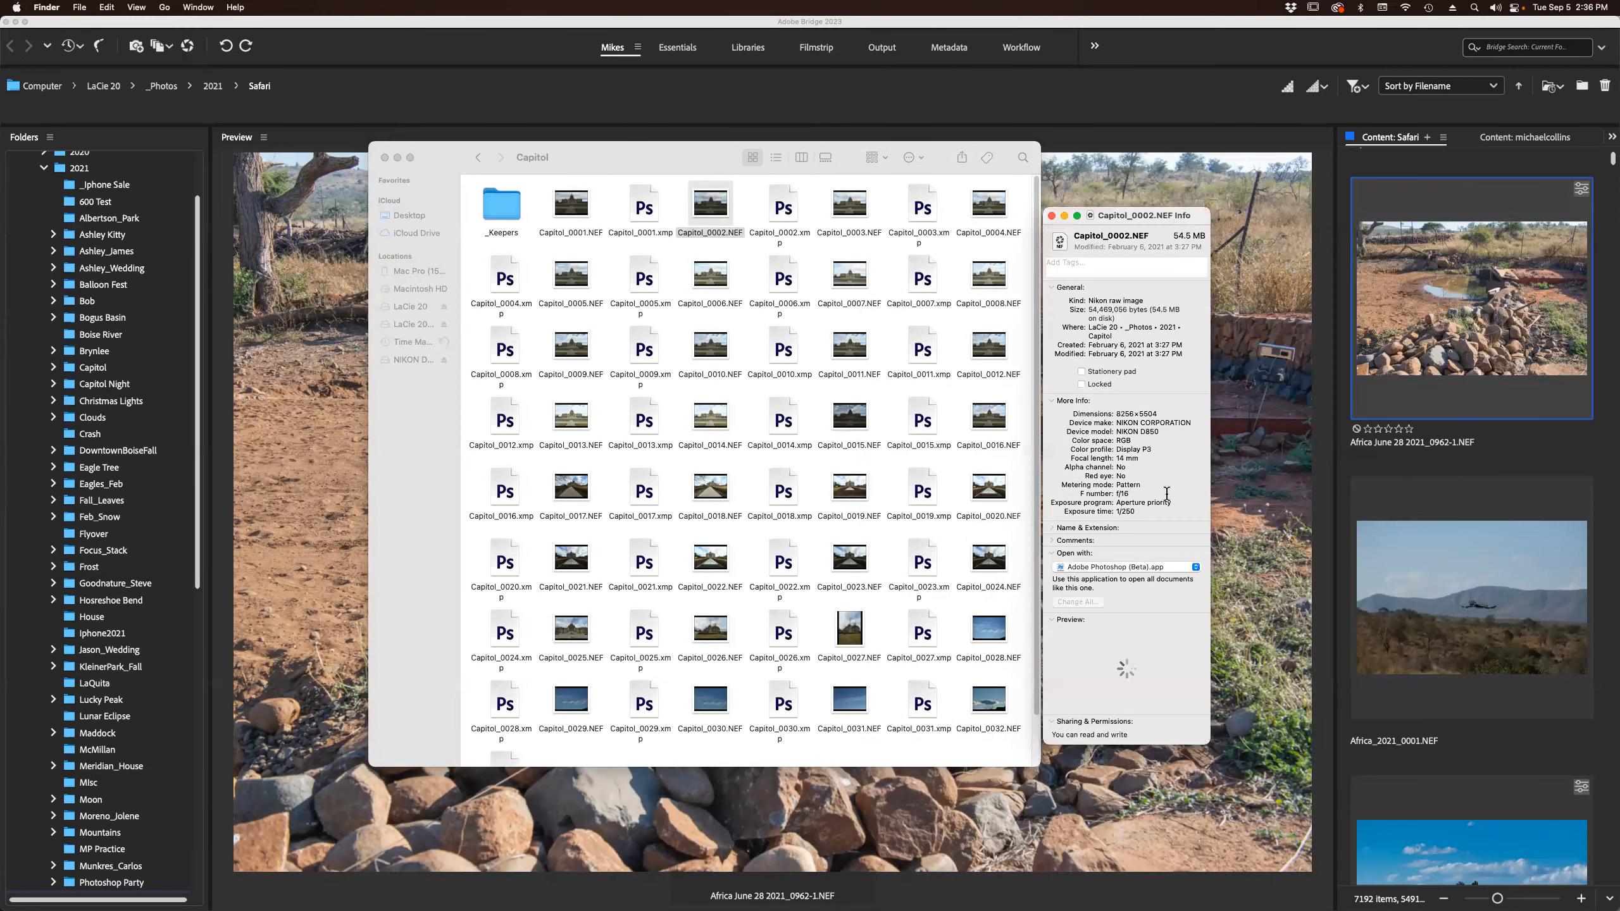
Set Adobe Photoshop 2023.app as the default application for all .NEF files and close the file info.
{"action": "left_click", "coordinate": [1194, 569]}
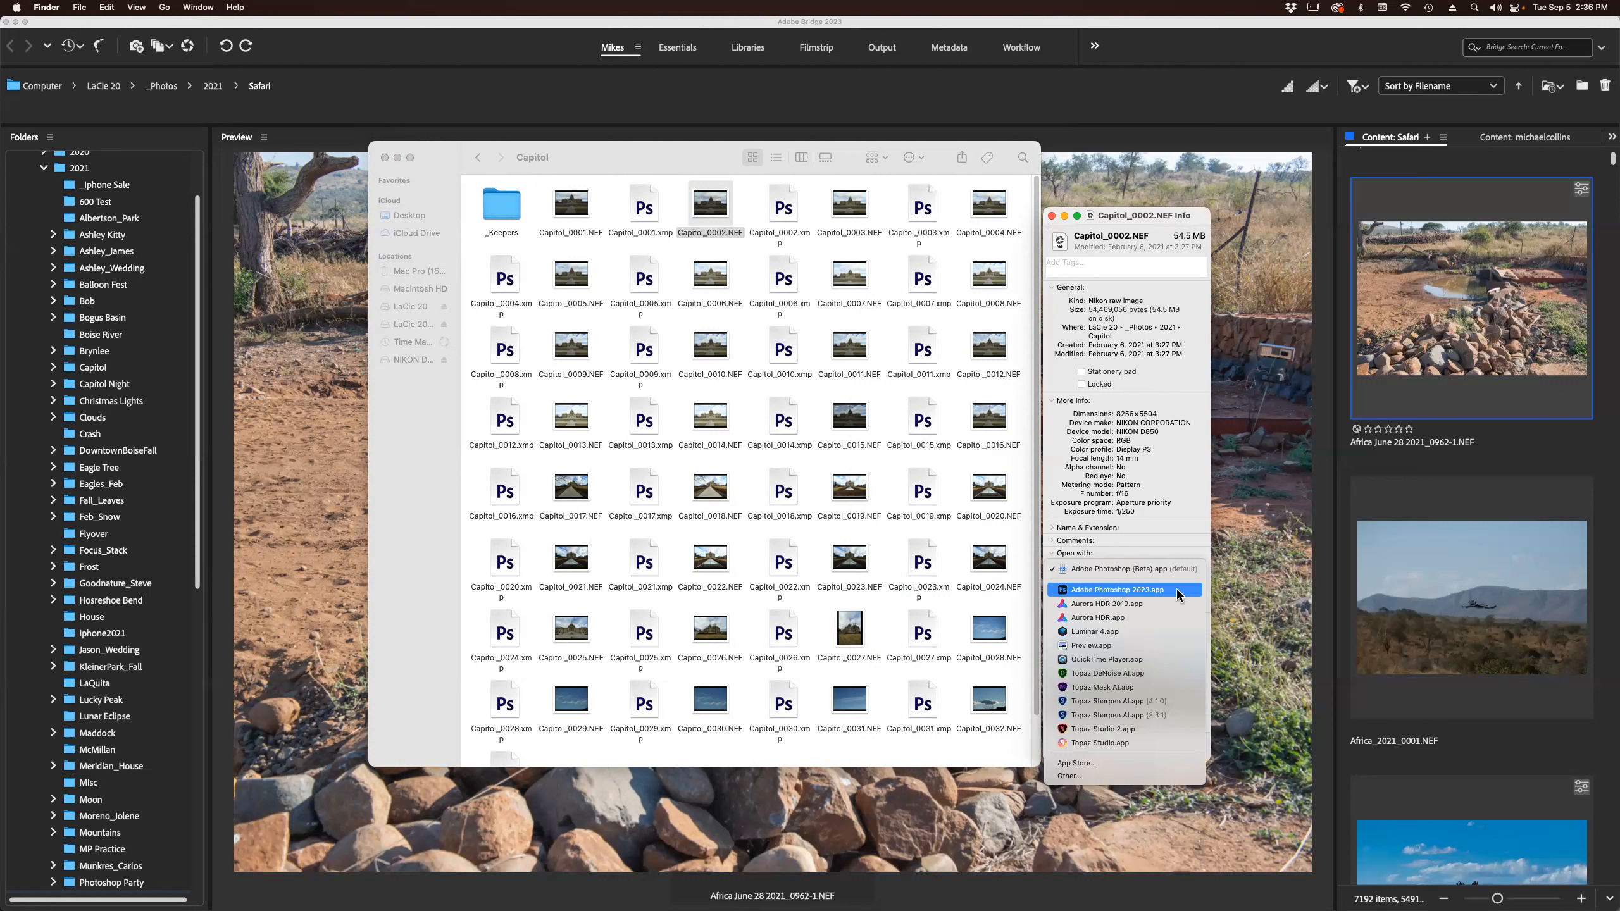
{"action": "left_click", "coordinate": [1177, 591]}
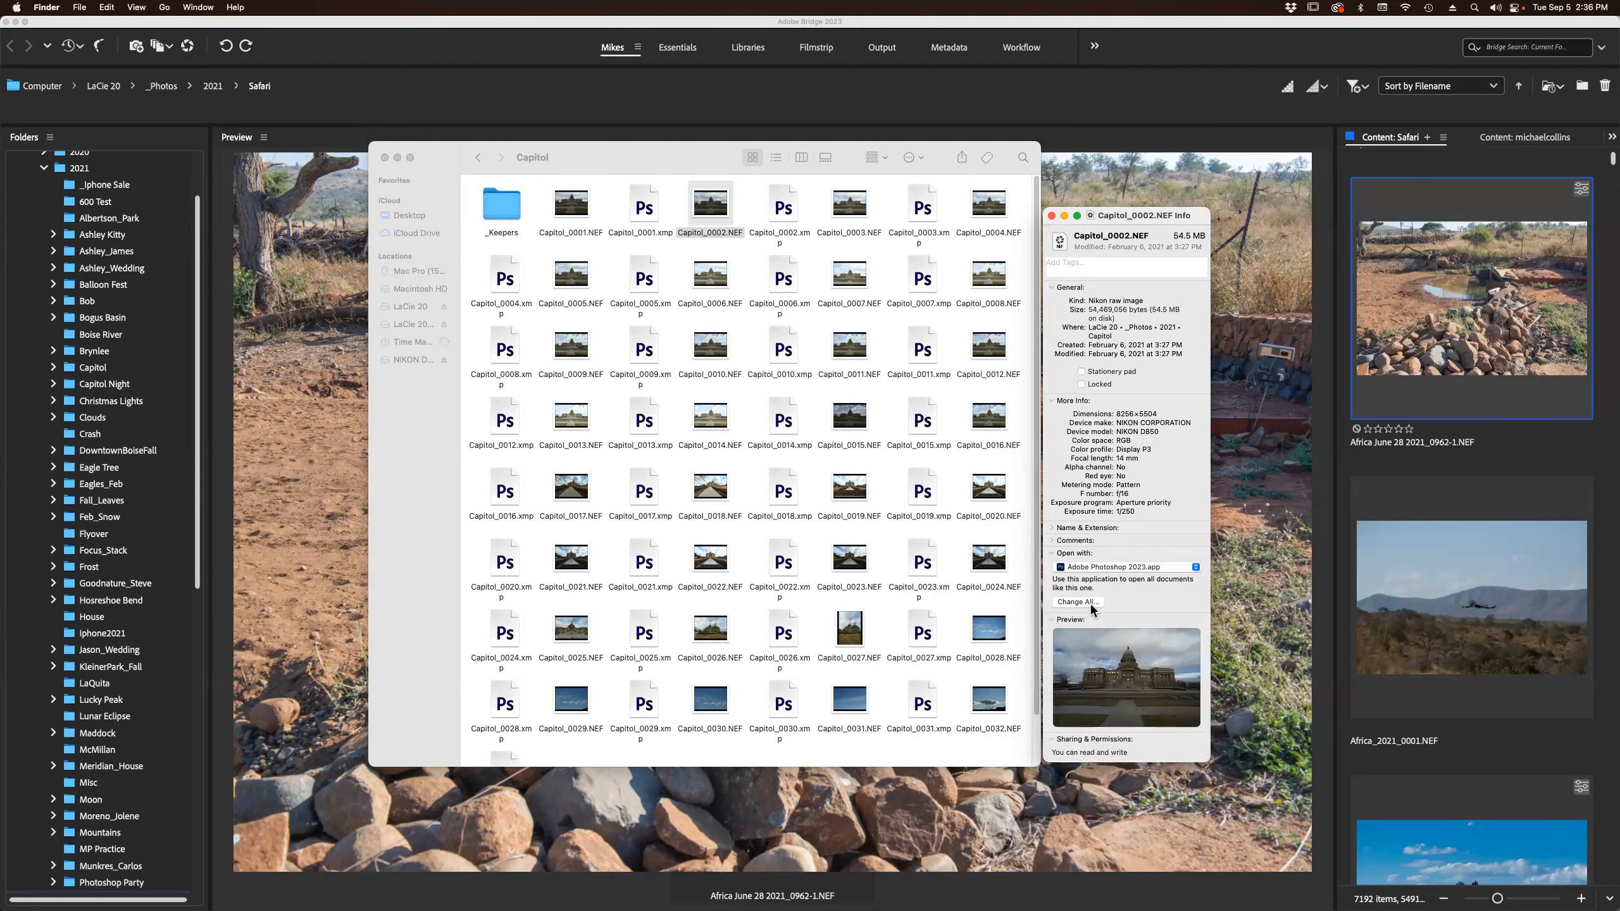
{"action": "left_click", "coordinate": [1090, 604]}
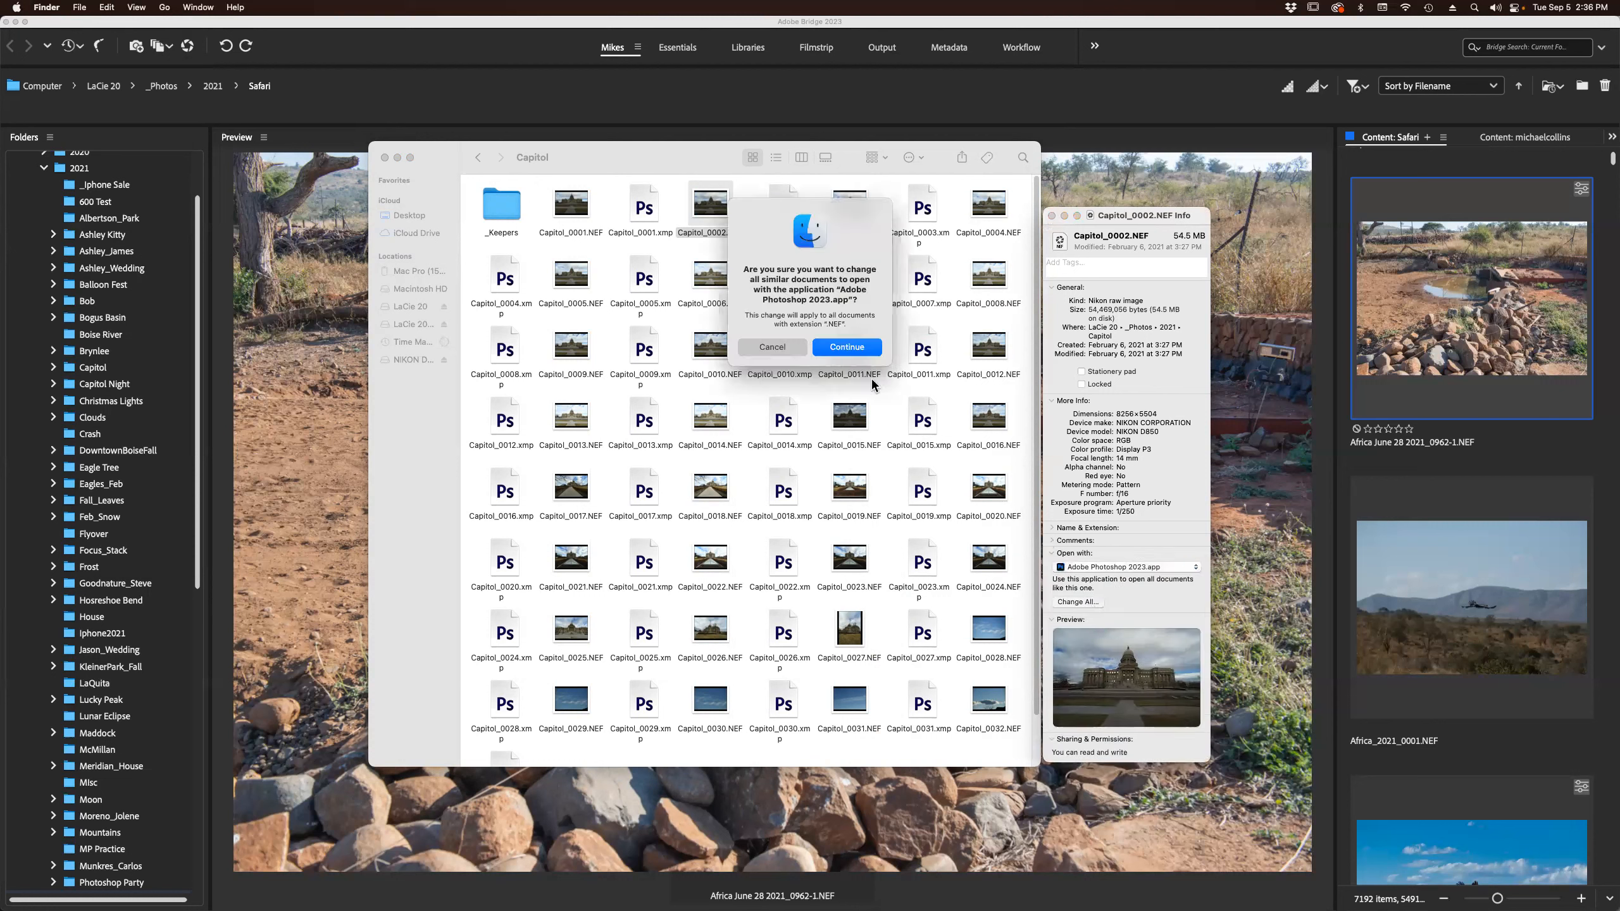
{"action": "left_click", "coordinate": [847, 348]}
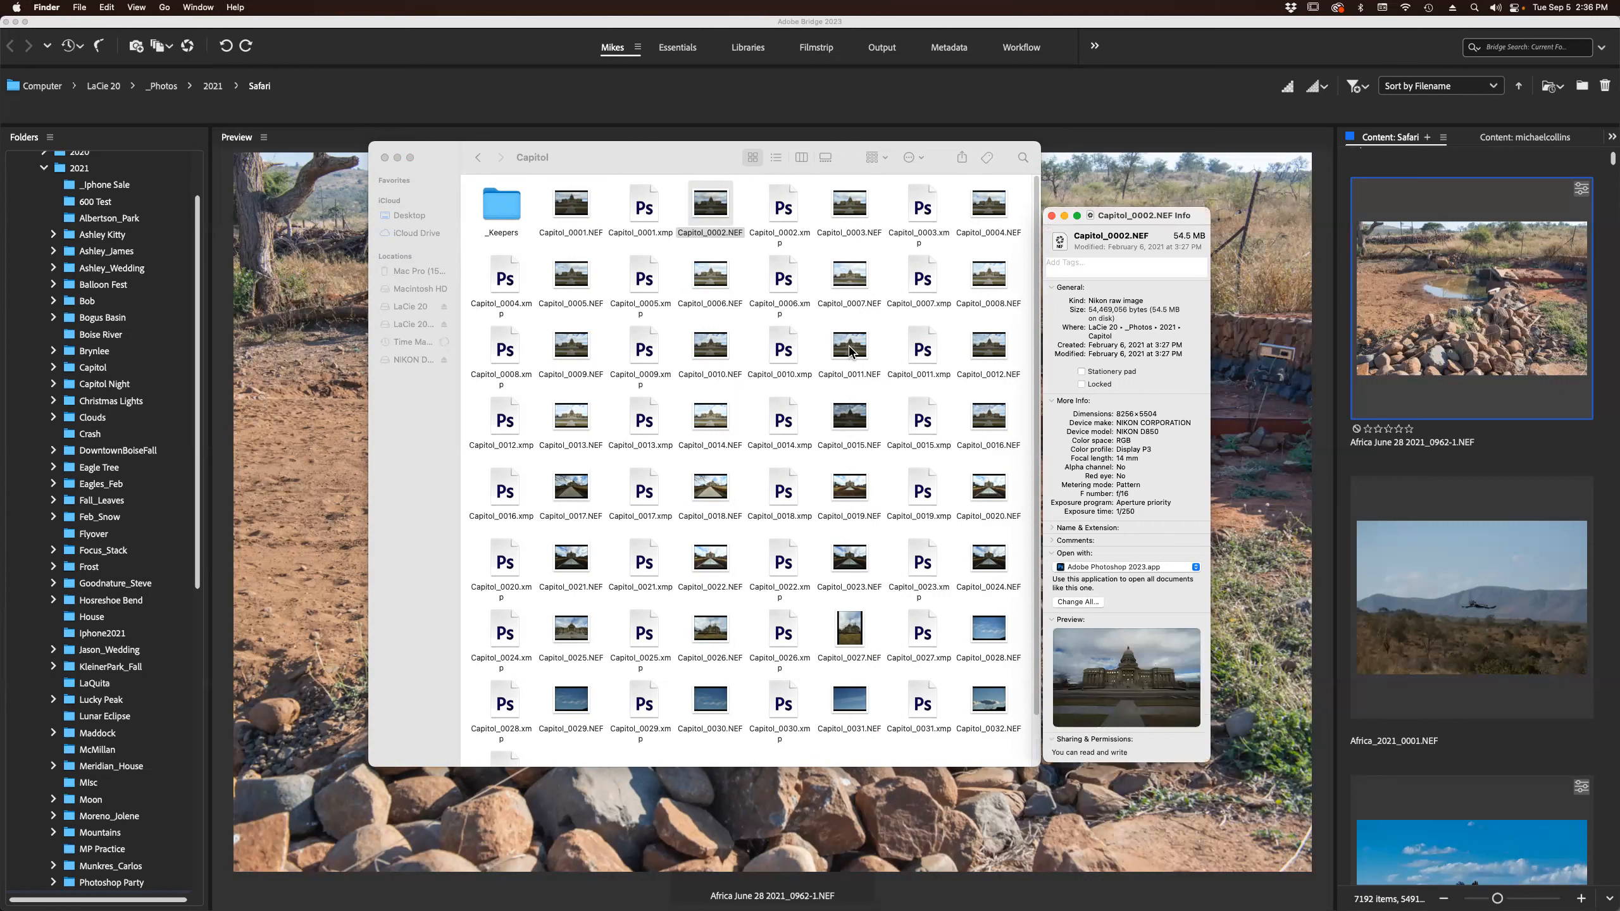
{"action": "left_click", "coordinate": [1051, 217]}
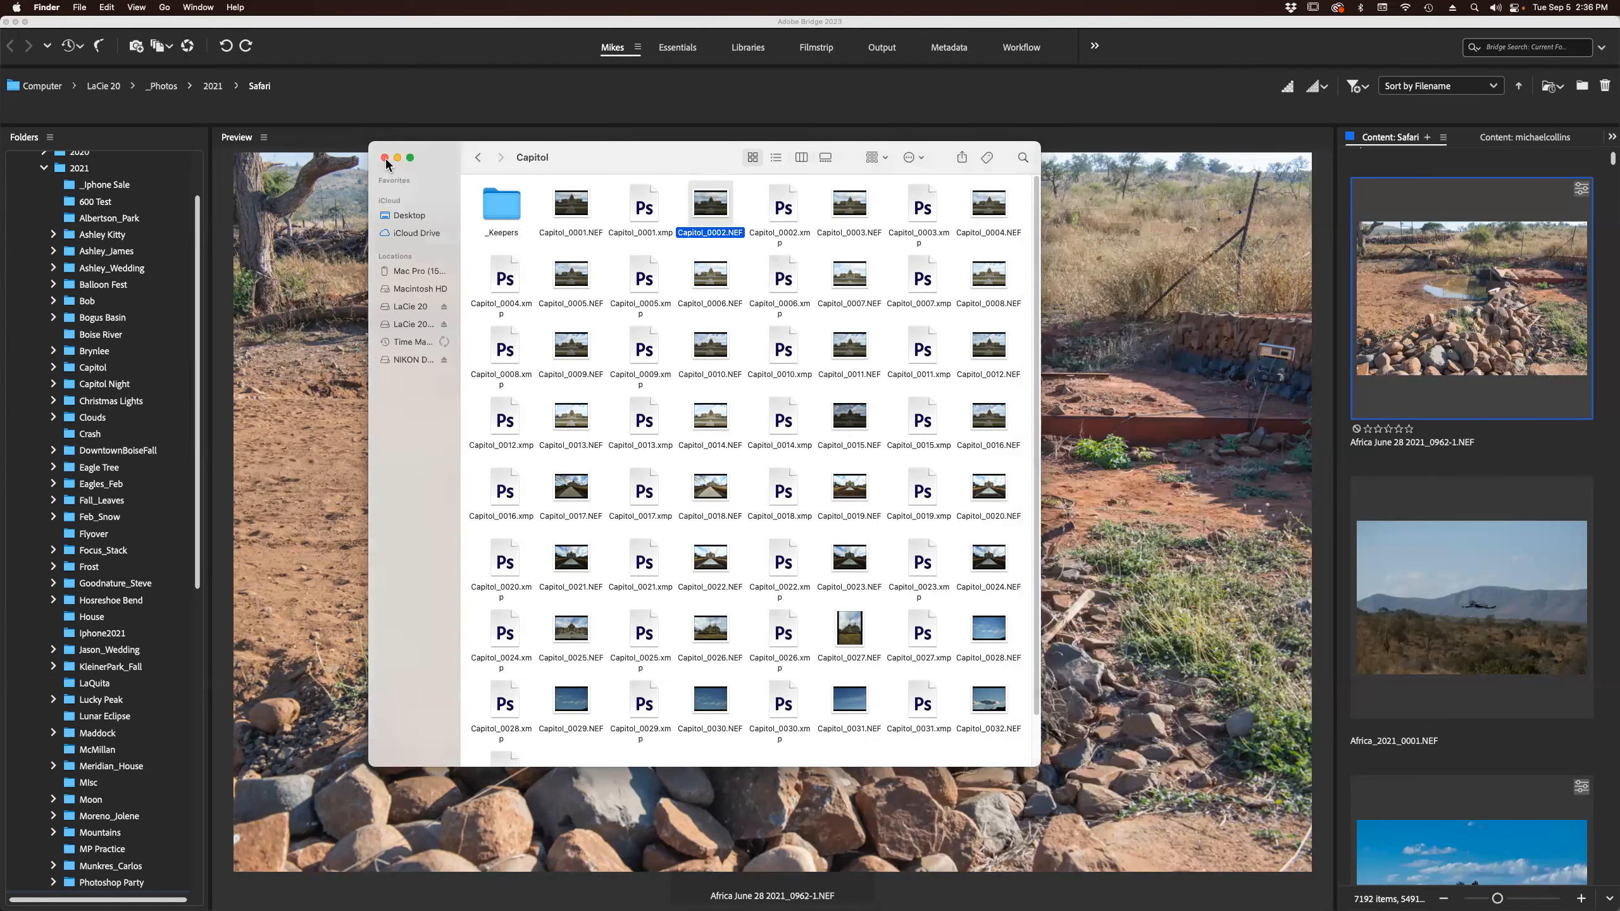
Check the default application in the file info for Capitol_0002.NEF, and close the info and Finder windows.
{"action": "right_click", "coordinate": [711, 209]}
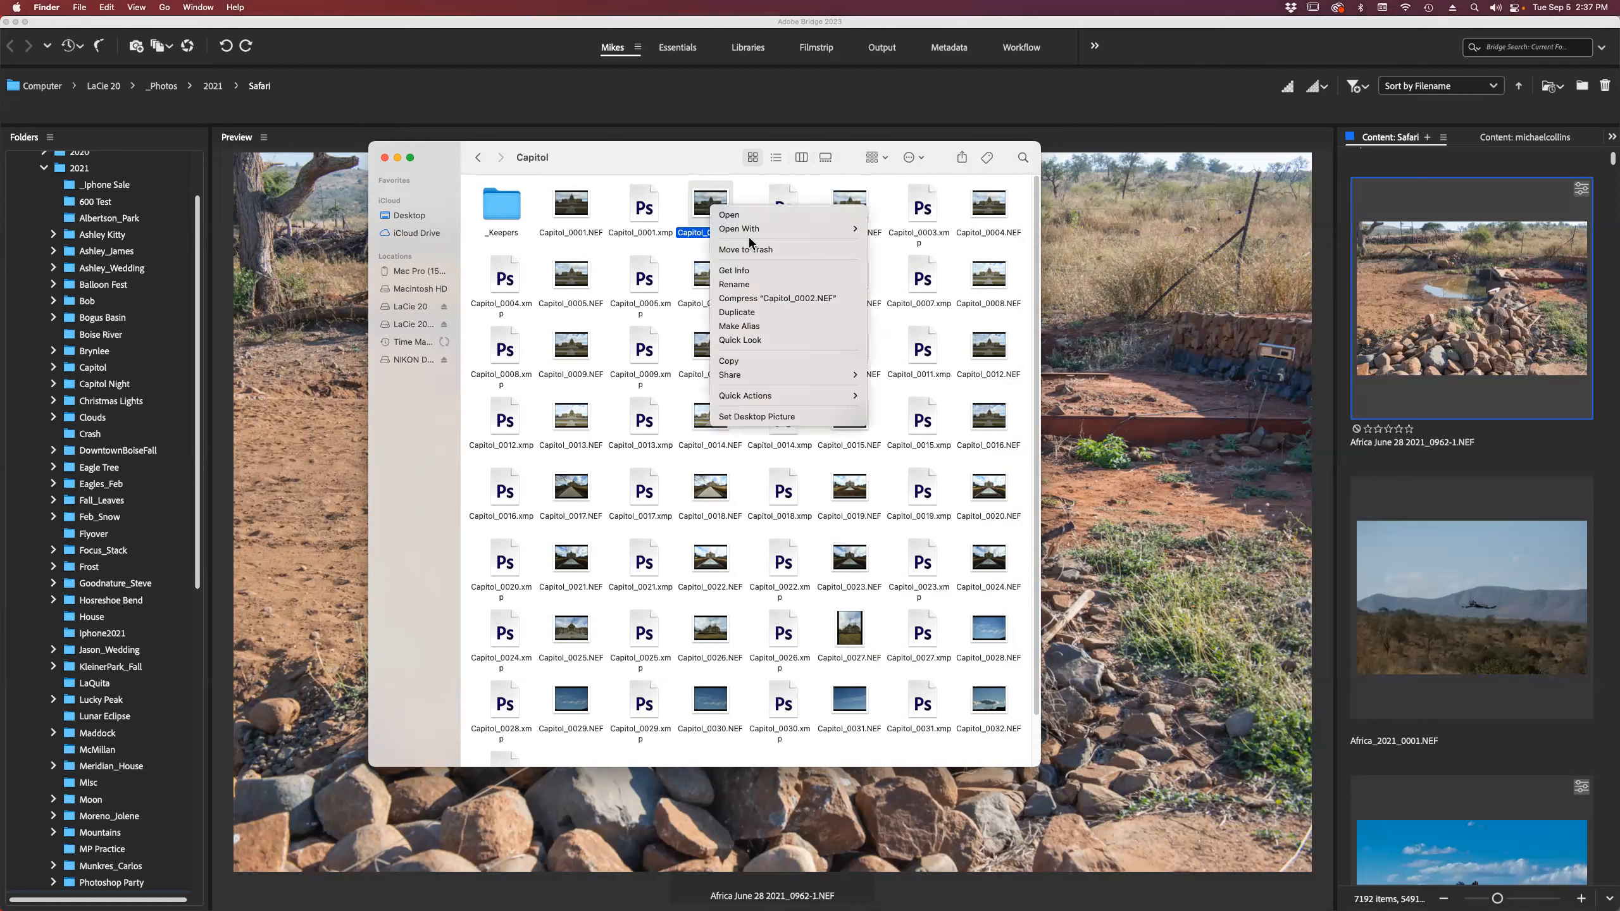
{"action": "left_click", "coordinate": [752, 271]}
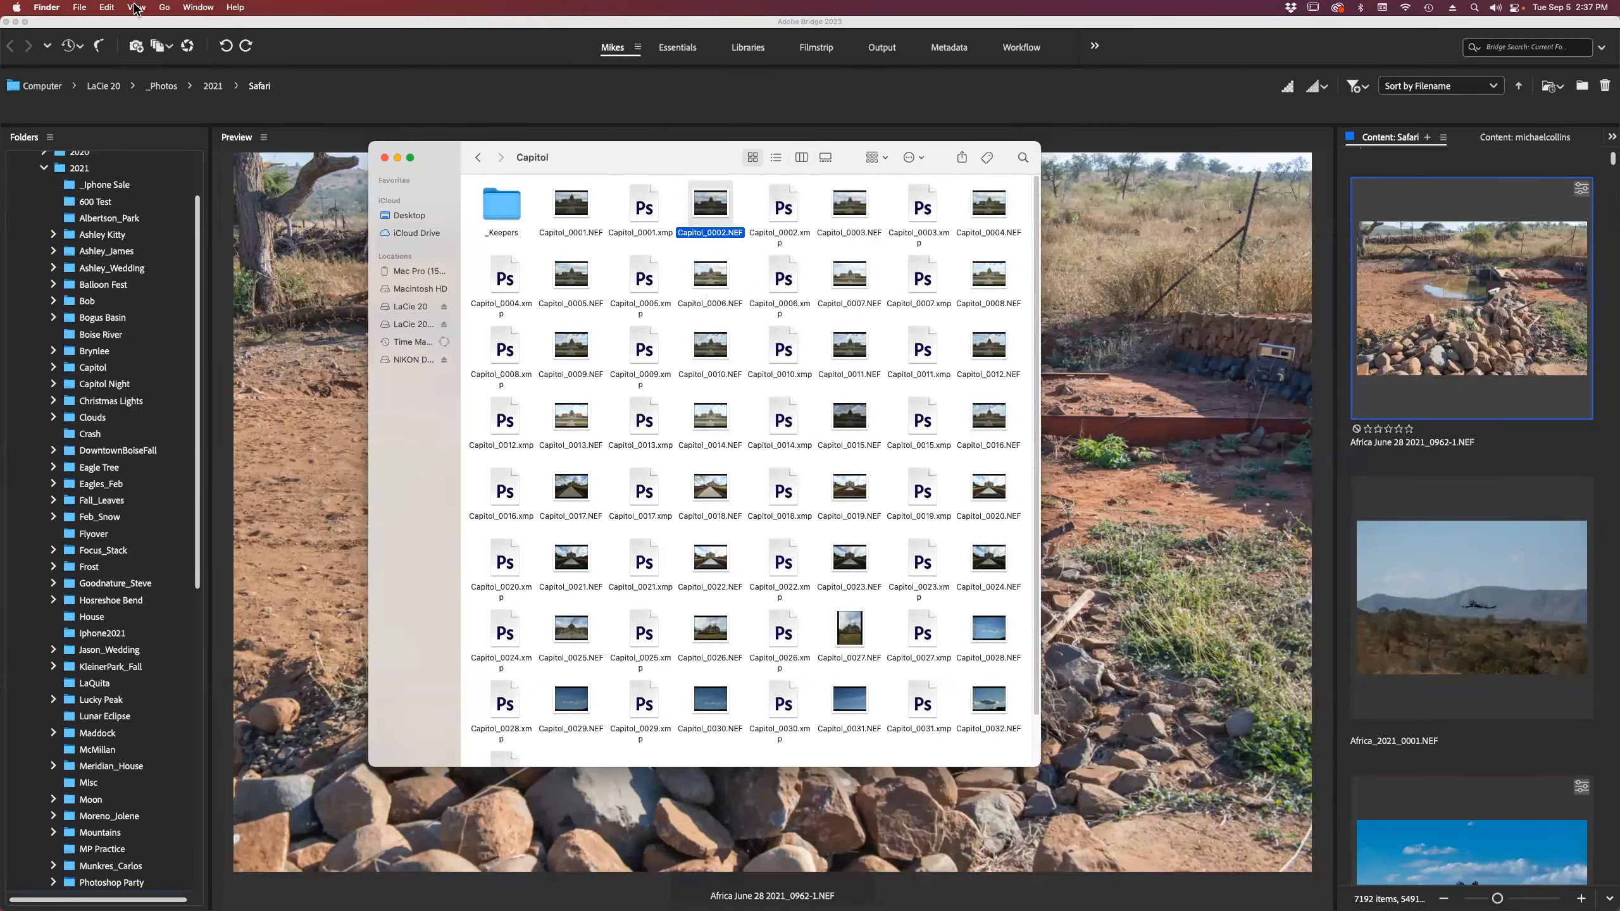
{"action": "left_click_drag", "start_coordinate": [122, 34], "coordinate": [1192, 203]}
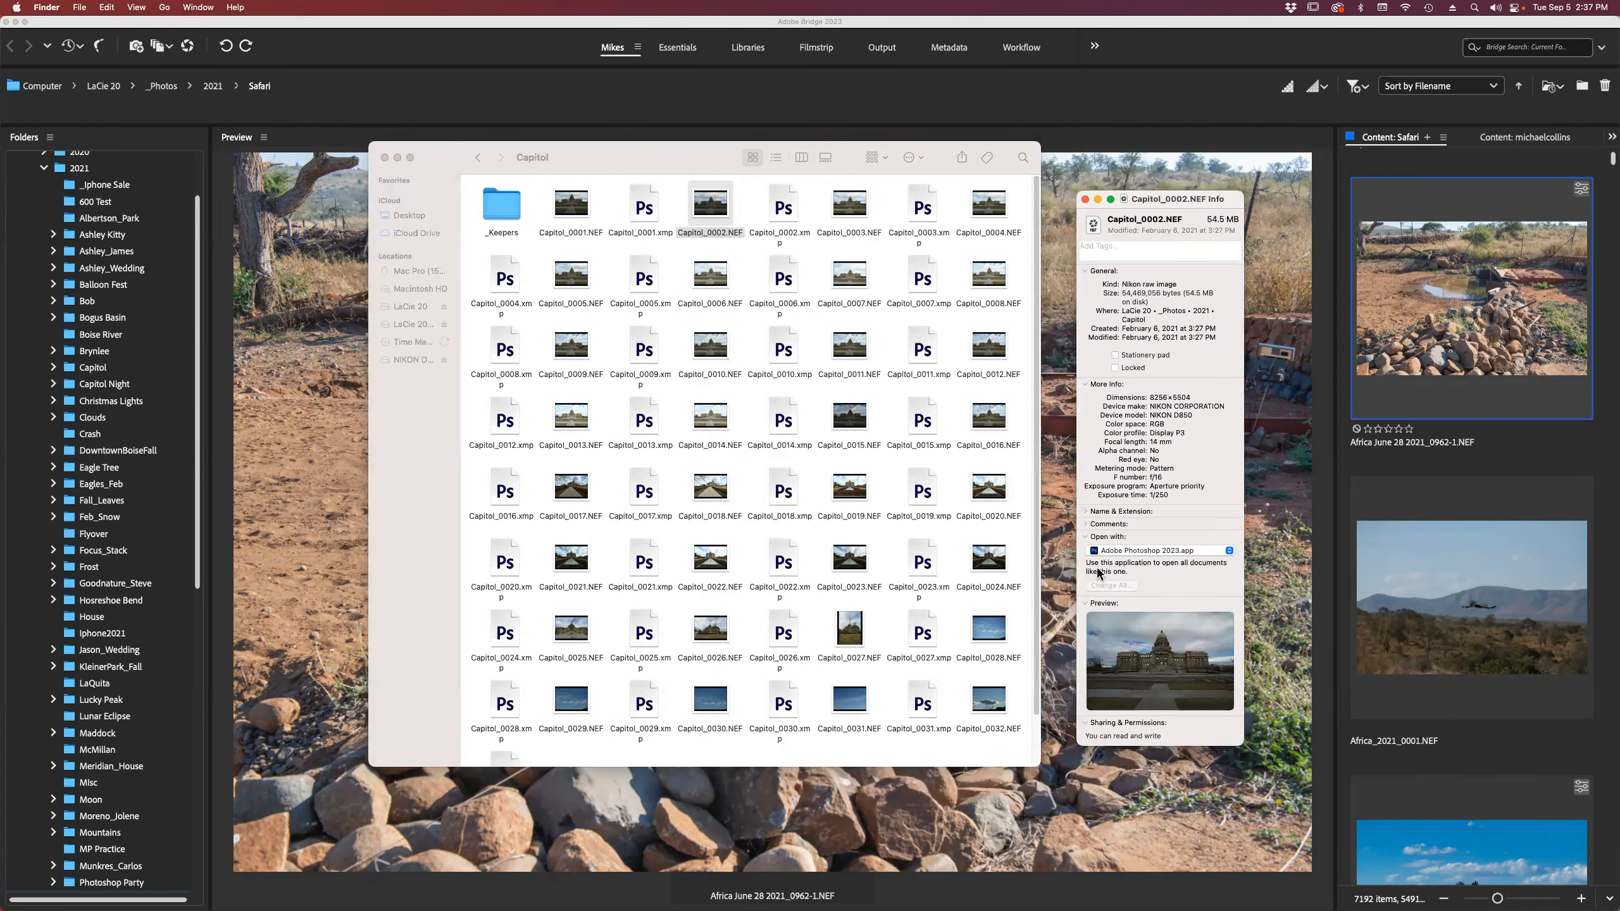
{"action": "left_click", "coordinate": [1229, 552]}
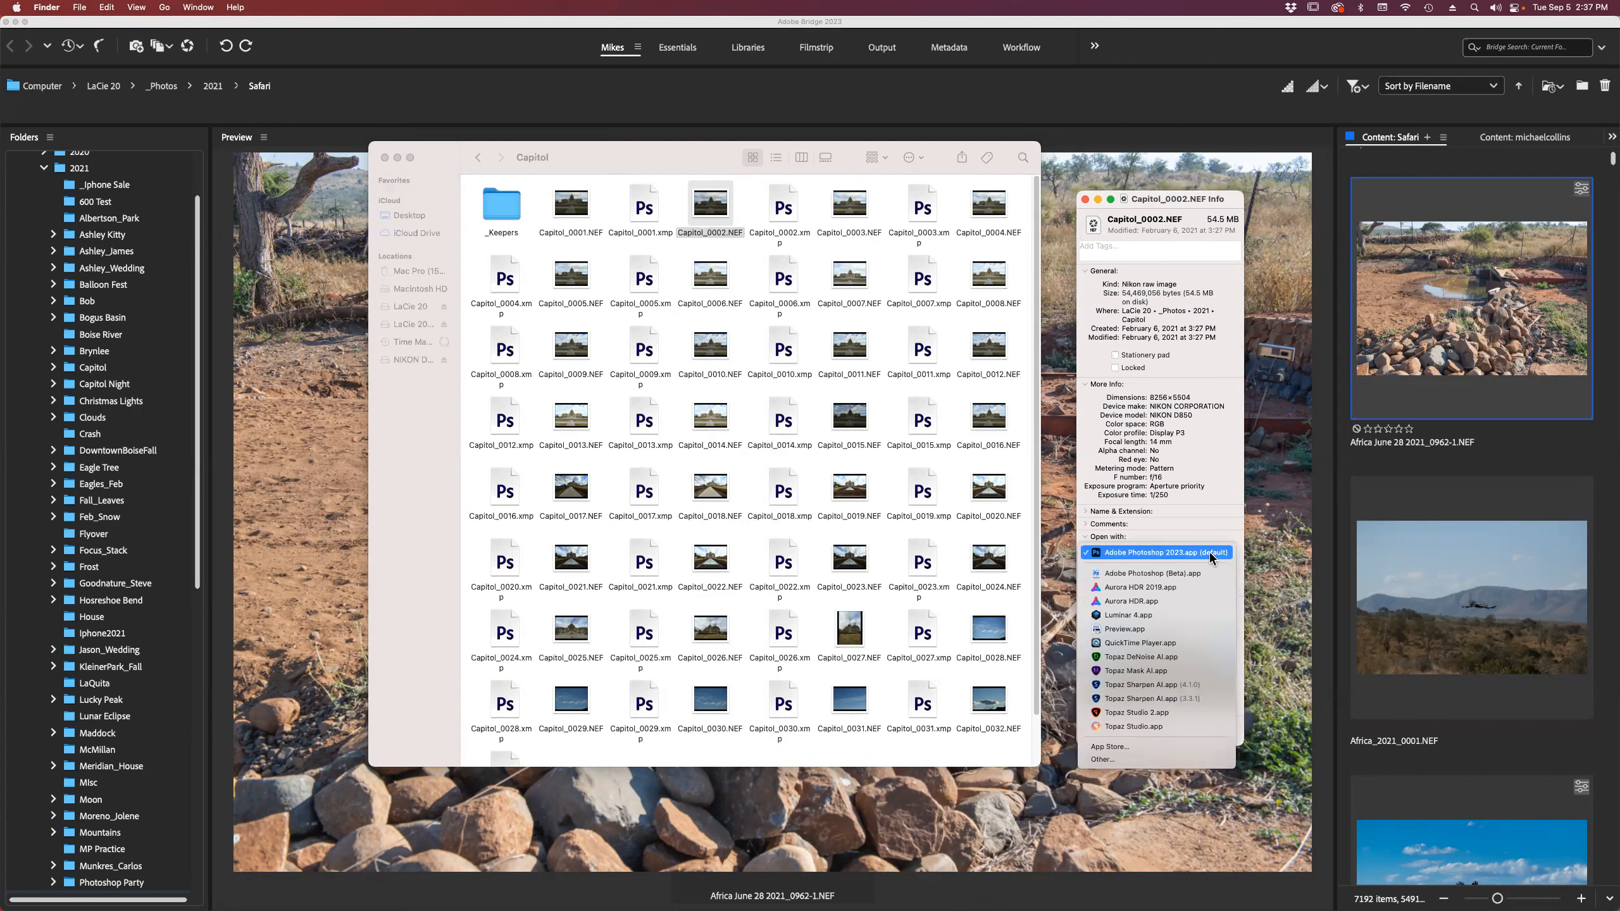
{"action": "left_click", "coordinate": [1211, 552]}
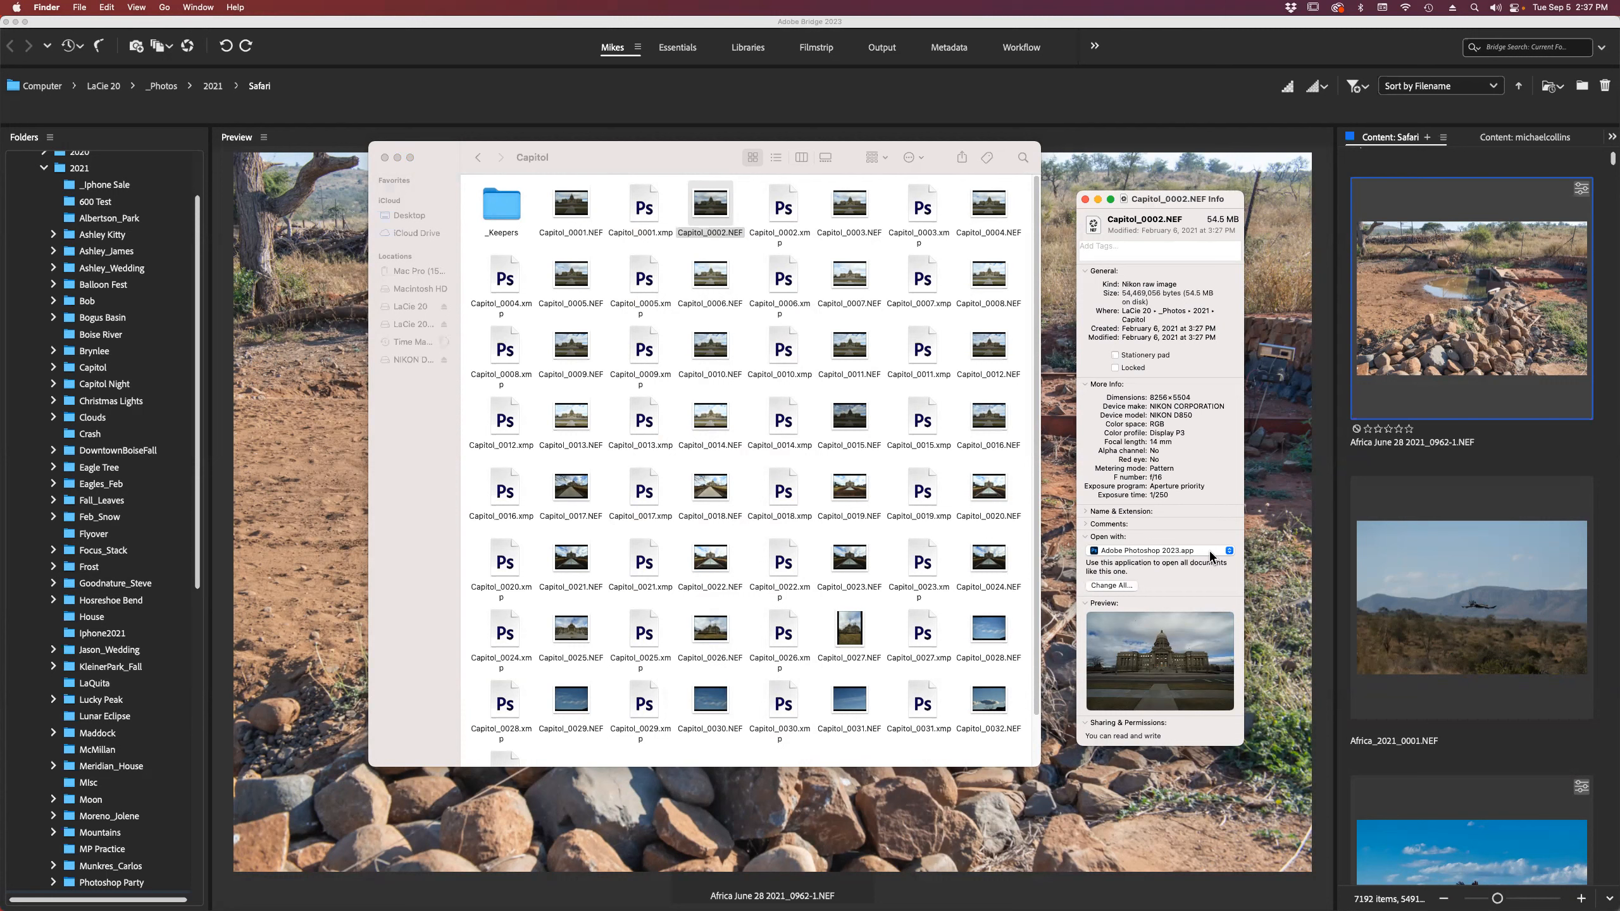
{"action": "left_click", "coordinate": [1083, 200]}
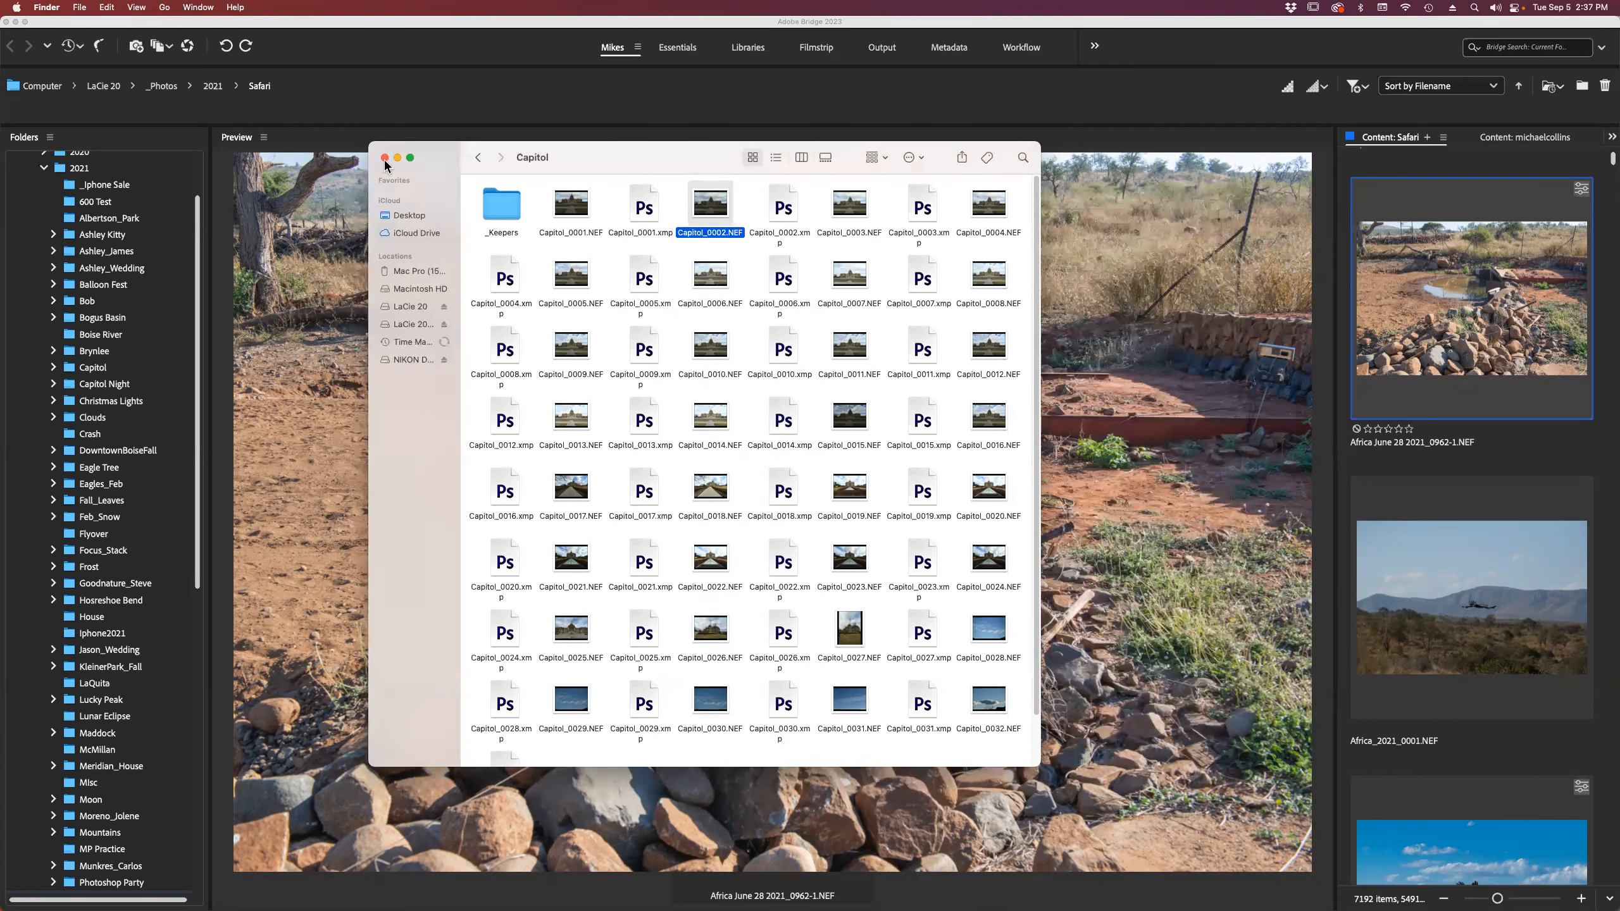
{"action": "left_click", "coordinate": [384, 158]}
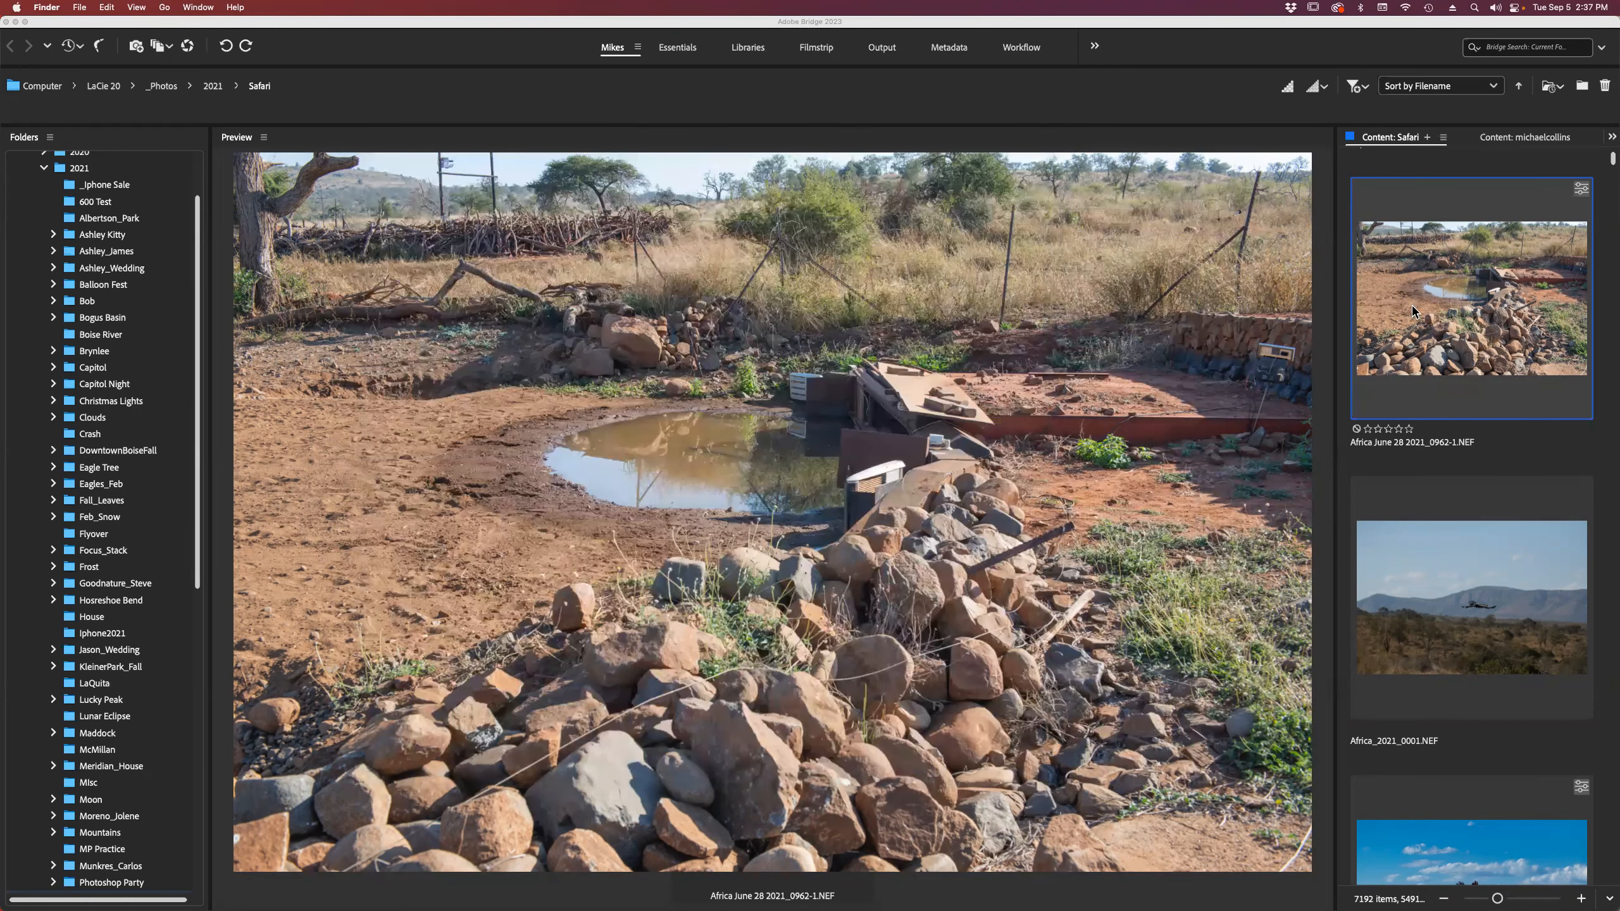
Switch back to Adobe Bridge and review the commands available for the waterhole photo, including the Photoshop tools.
{"action": "left_click", "coordinate": [1412, 311]}
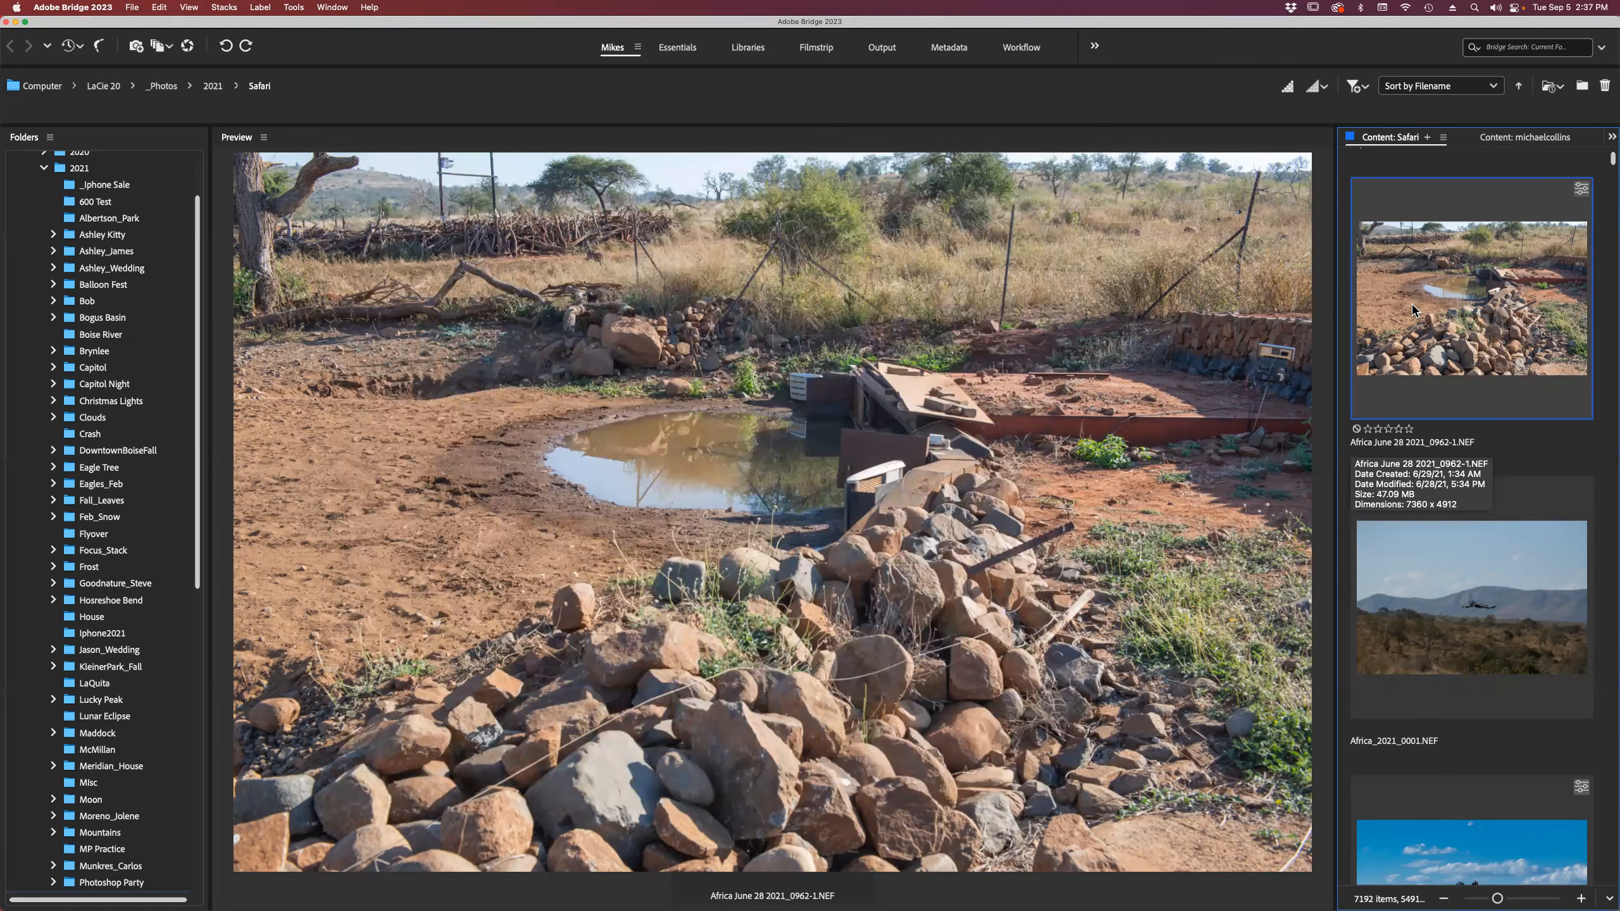
{"action": "right_click", "coordinate": [1413, 310]}
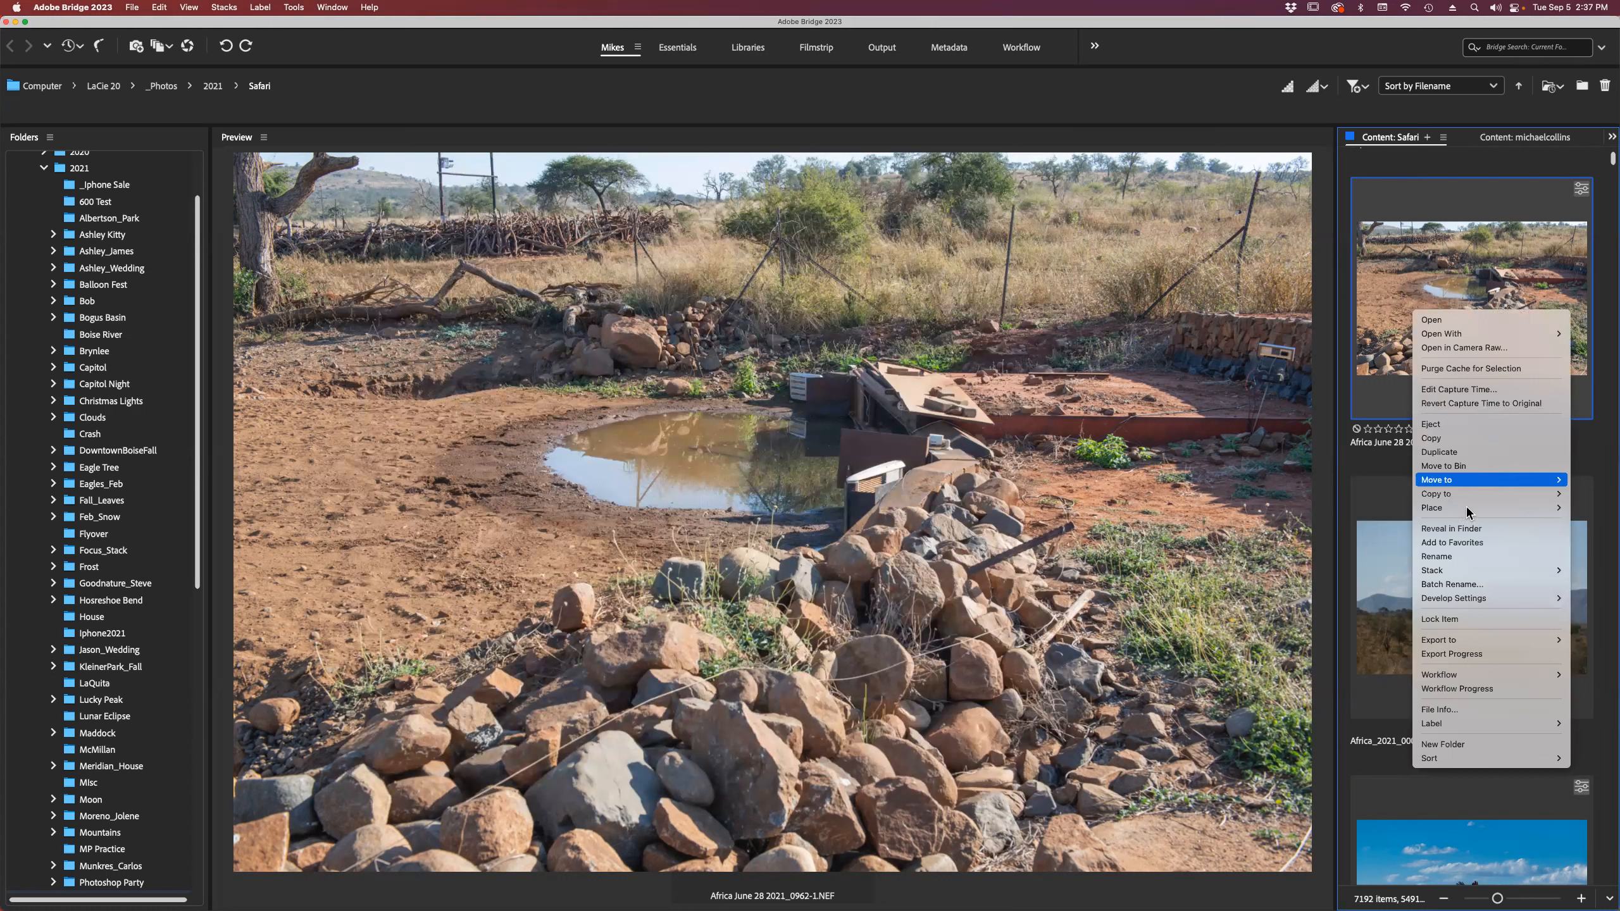
{"action": "mouse_move", "coordinate": [1460, 508]}
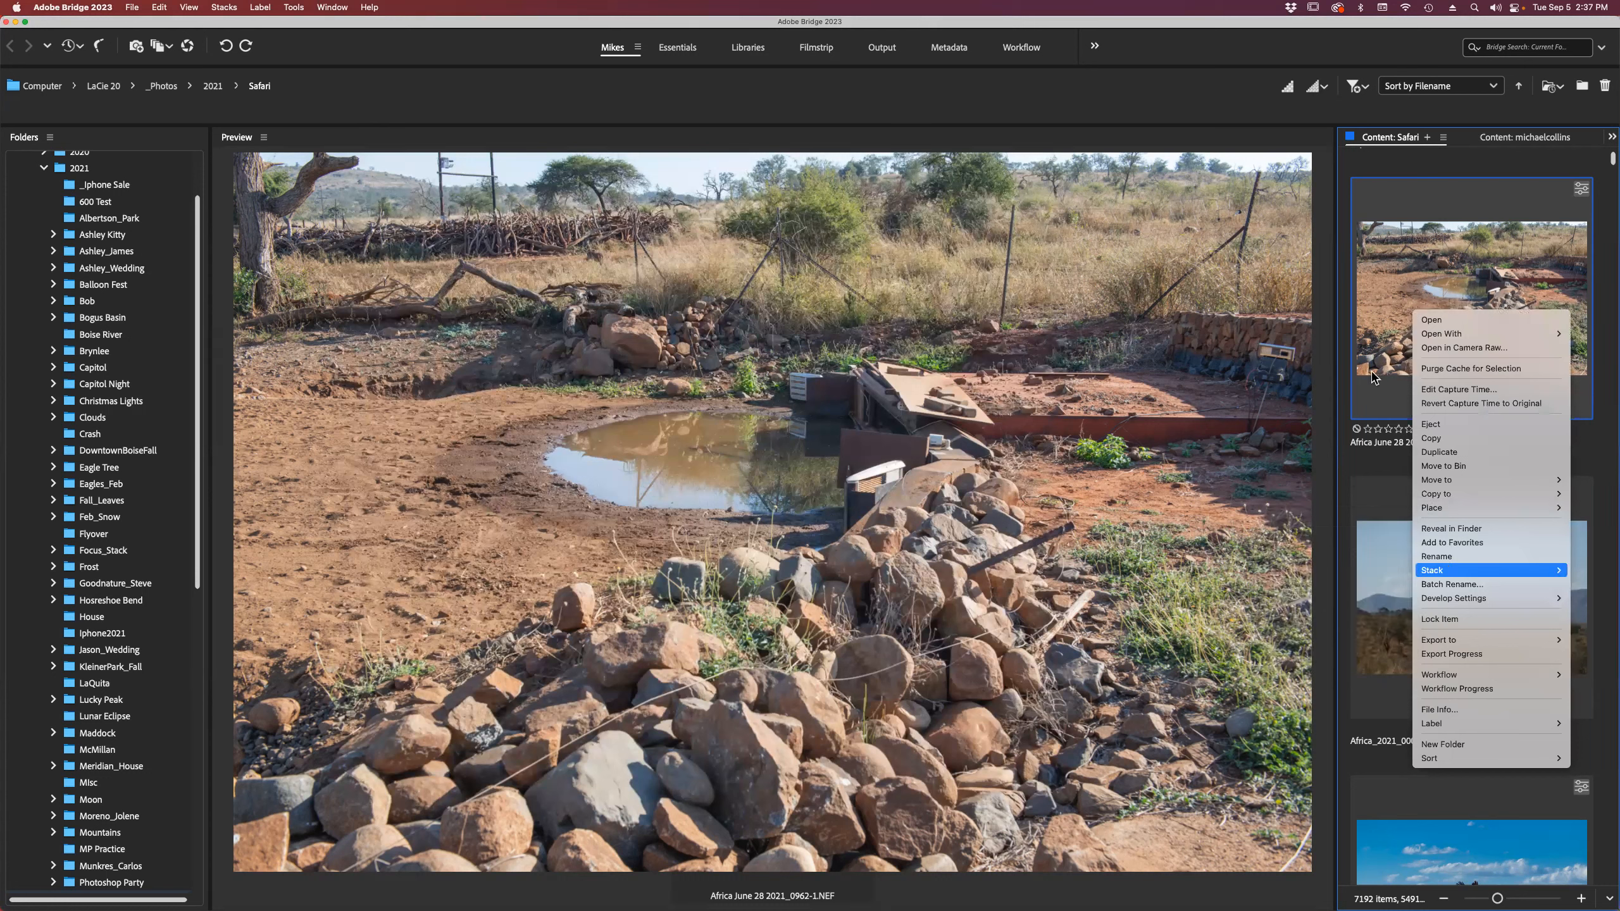
{"action": "left_click", "coordinate": [416, 6]}
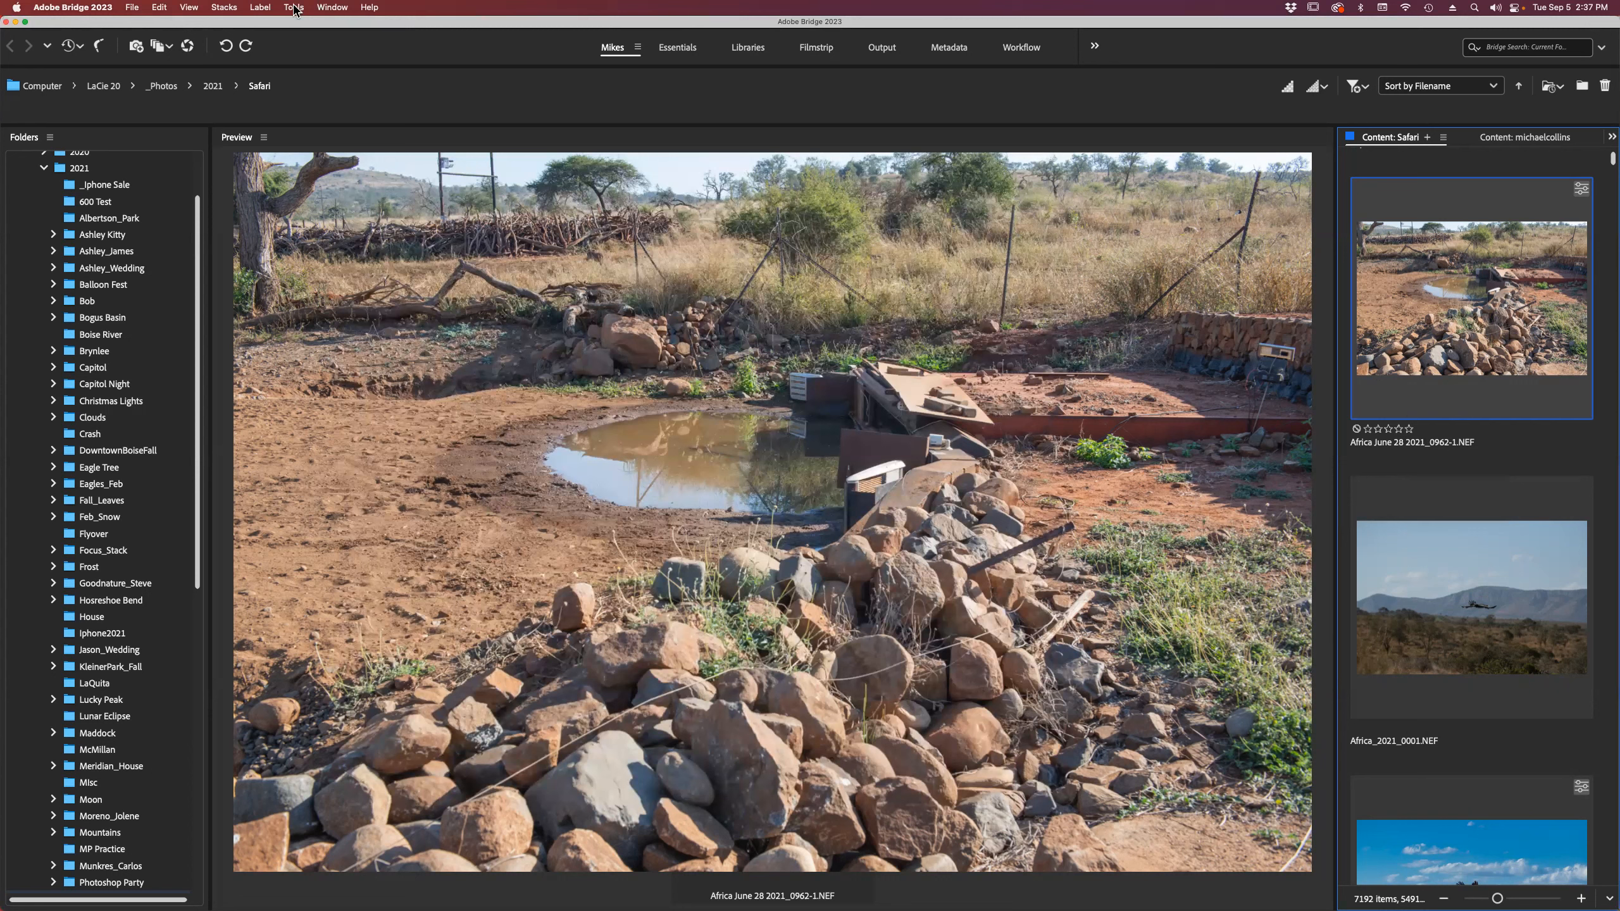
{"action": "left_click", "coordinate": [295, 7]}
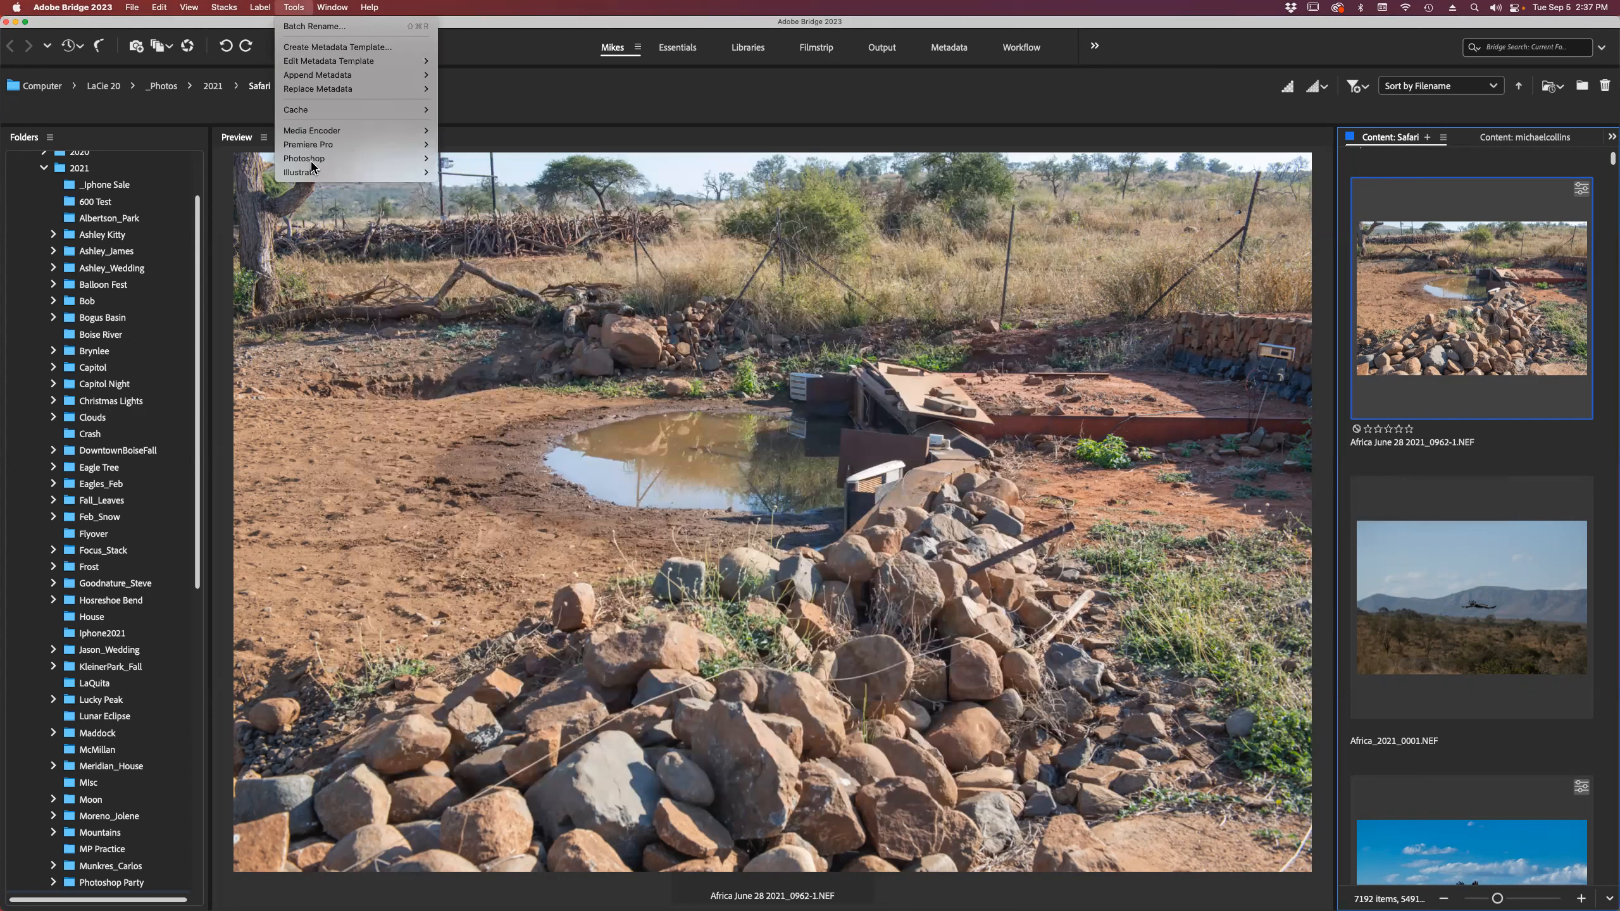
{"action": "mouse_move", "coordinate": [314, 161]}
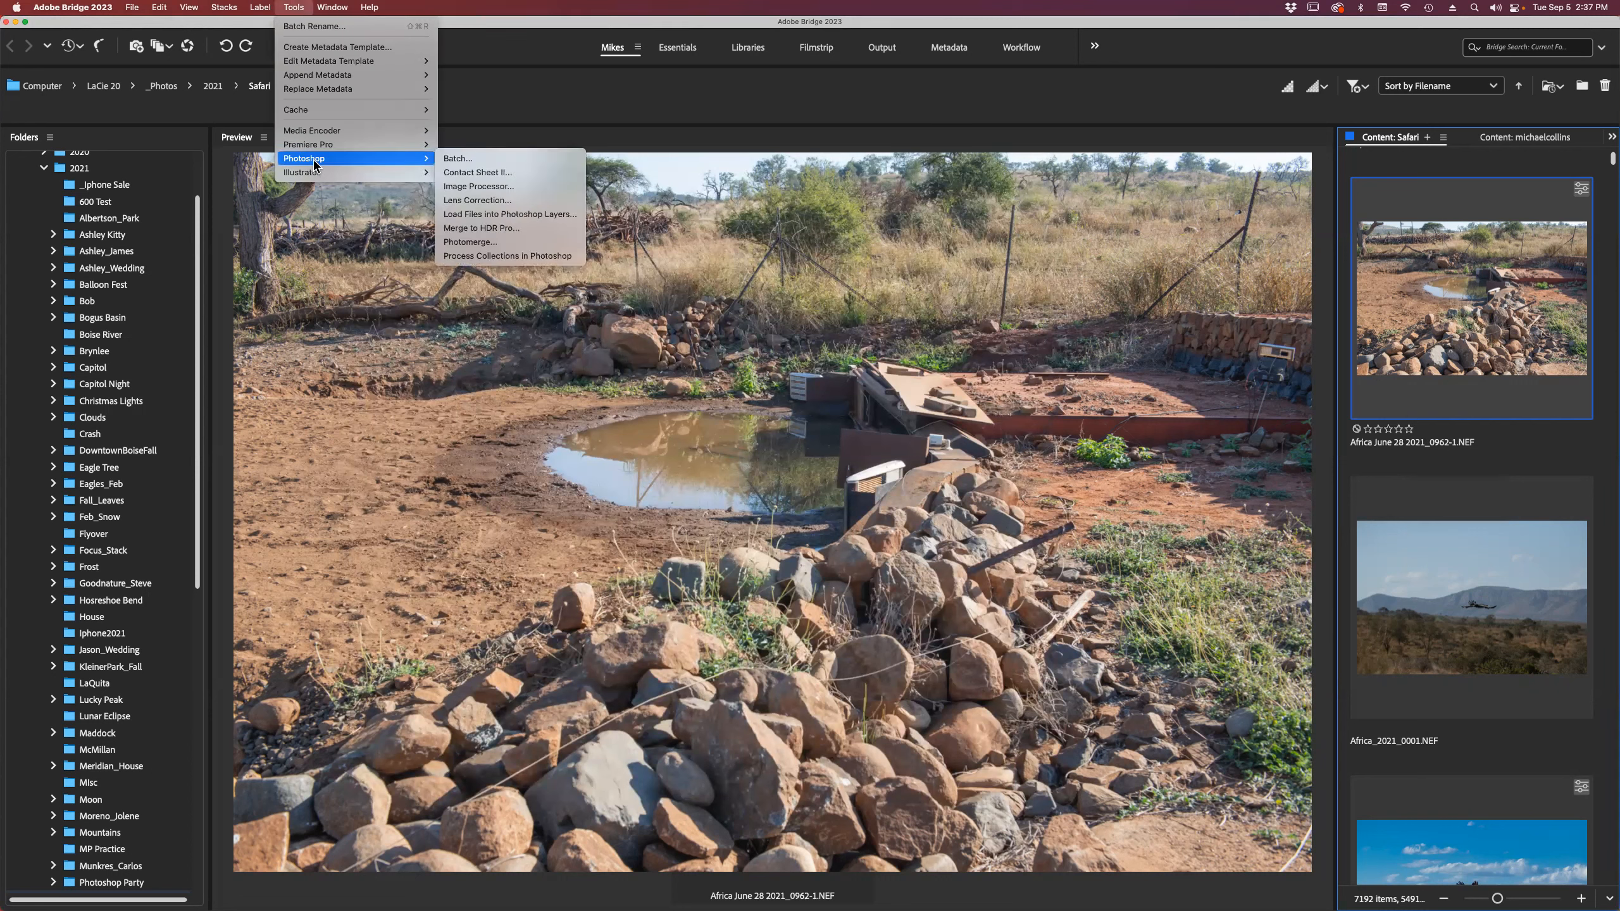
{"action": "left_click", "coordinate": [1399, 296]}
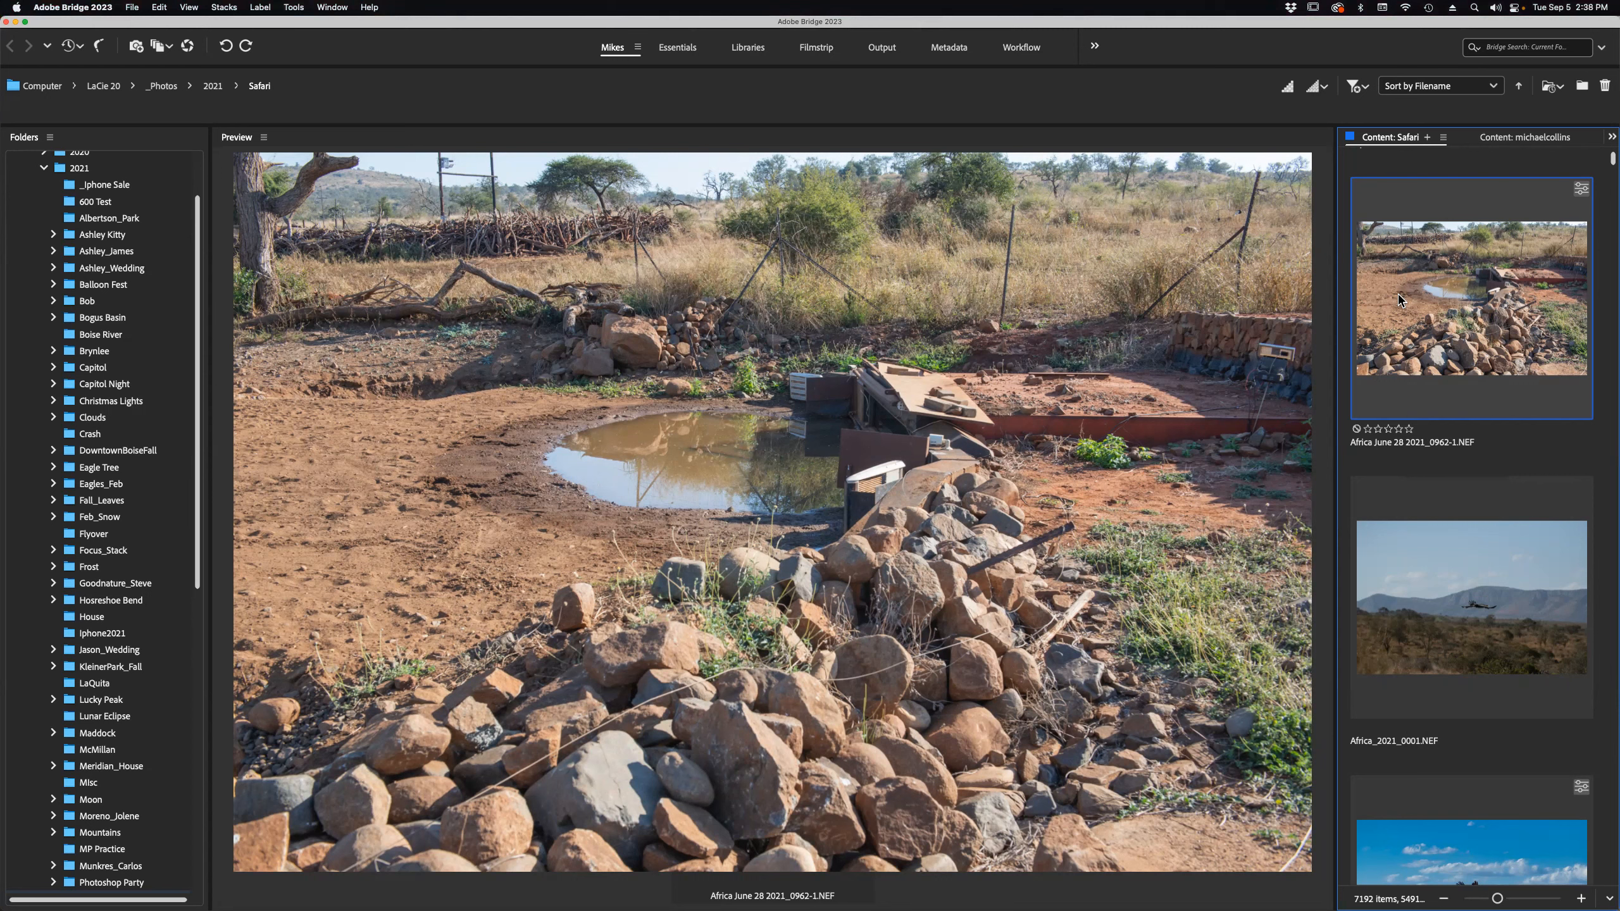
Browse the Safari content back up to the subfolders at its beginning, such as __Printed Book and _Book_Photos.
{"action": "mouse_move", "coordinate": [1400, 300]}
{"action": "scroll", "coordinate": [1428, 331], "scroll_direction": "down", "scroll_amount": 1}
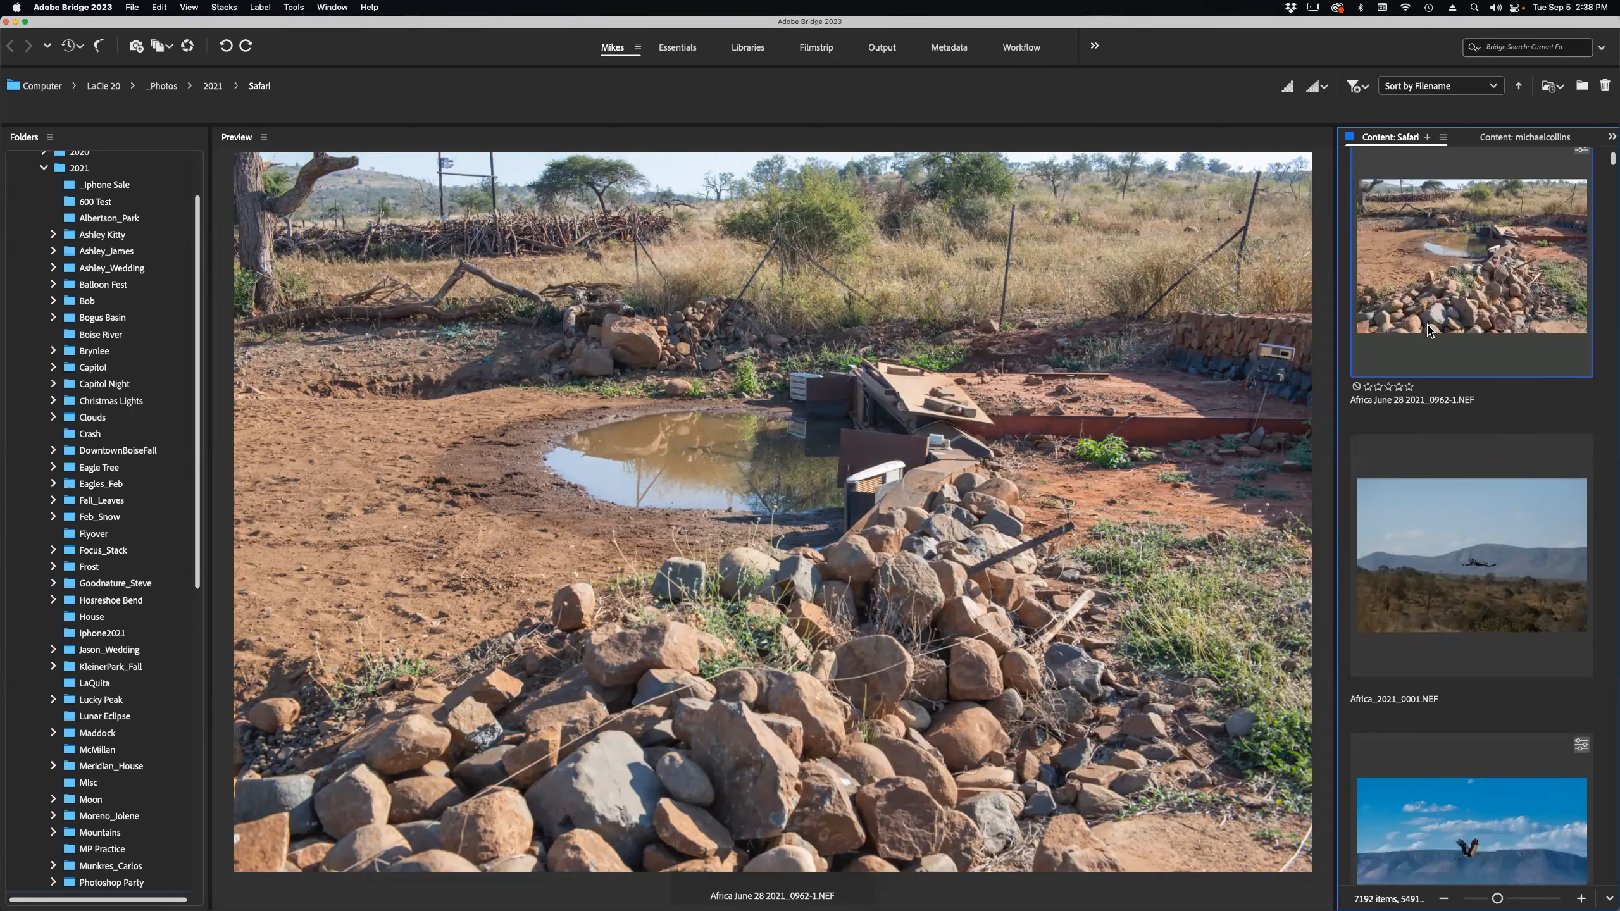
{"action": "scroll", "coordinate": [1428, 331], "scroll_direction": "up", "scroll_amount": 1}
{"action": "scroll", "coordinate": [1428, 331], "scroll_direction": "up", "scroll_amount": 10}
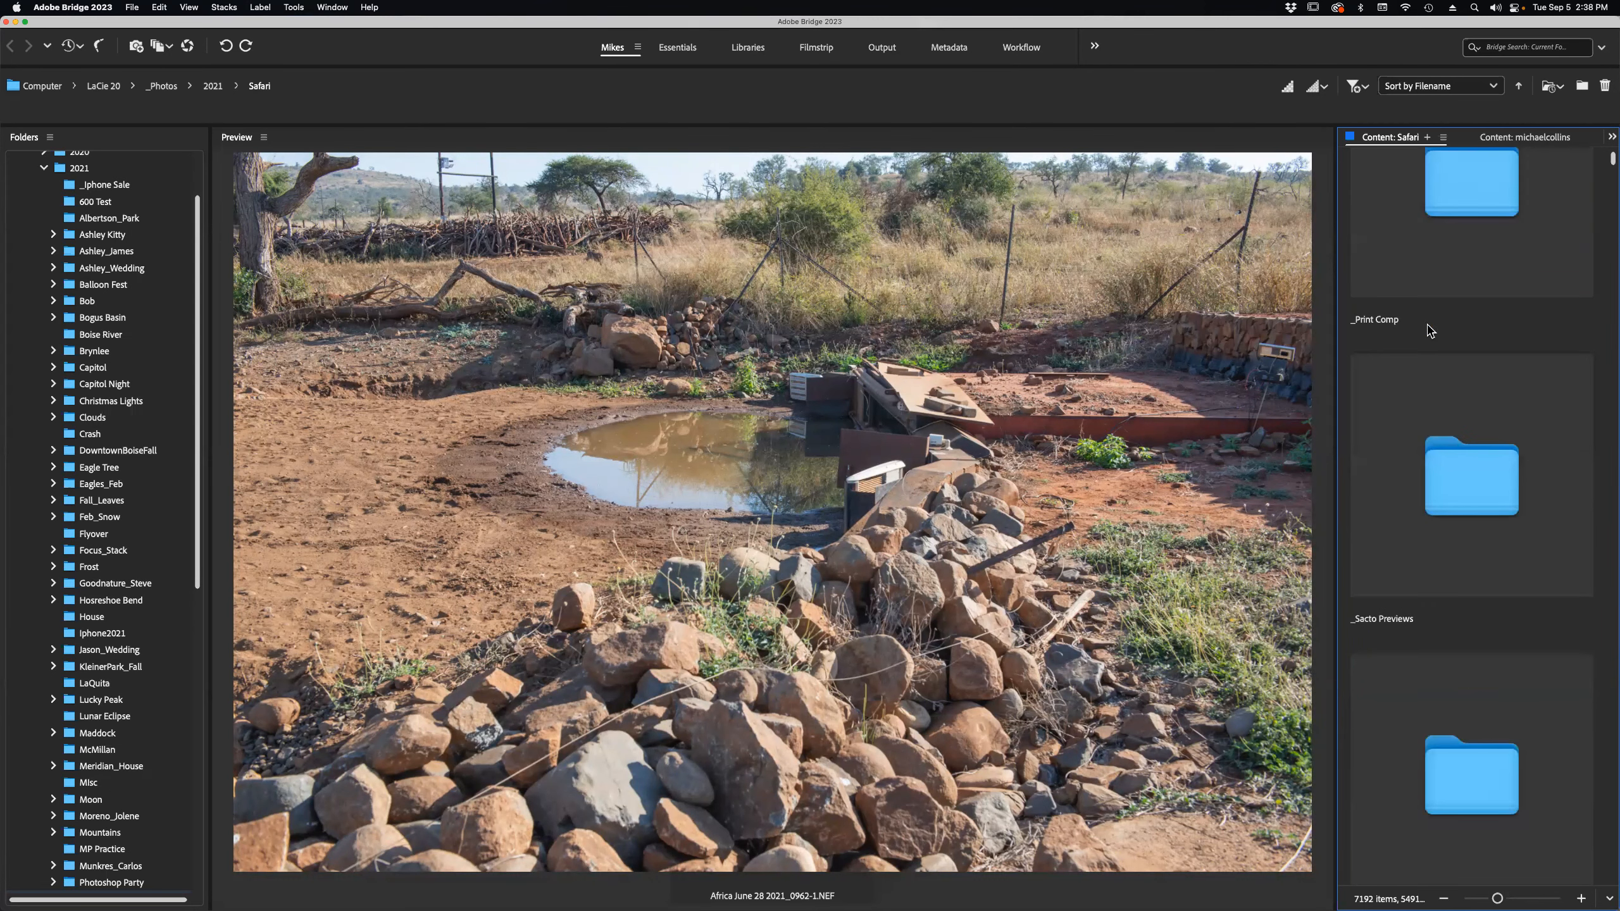
{"action": "scroll", "coordinate": [1430, 330], "scroll_direction": "up", "scroll_amount": 5}
{"action": "scroll", "coordinate": [1431, 329], "scroll_direction": "up", "scroll_amount": 5}
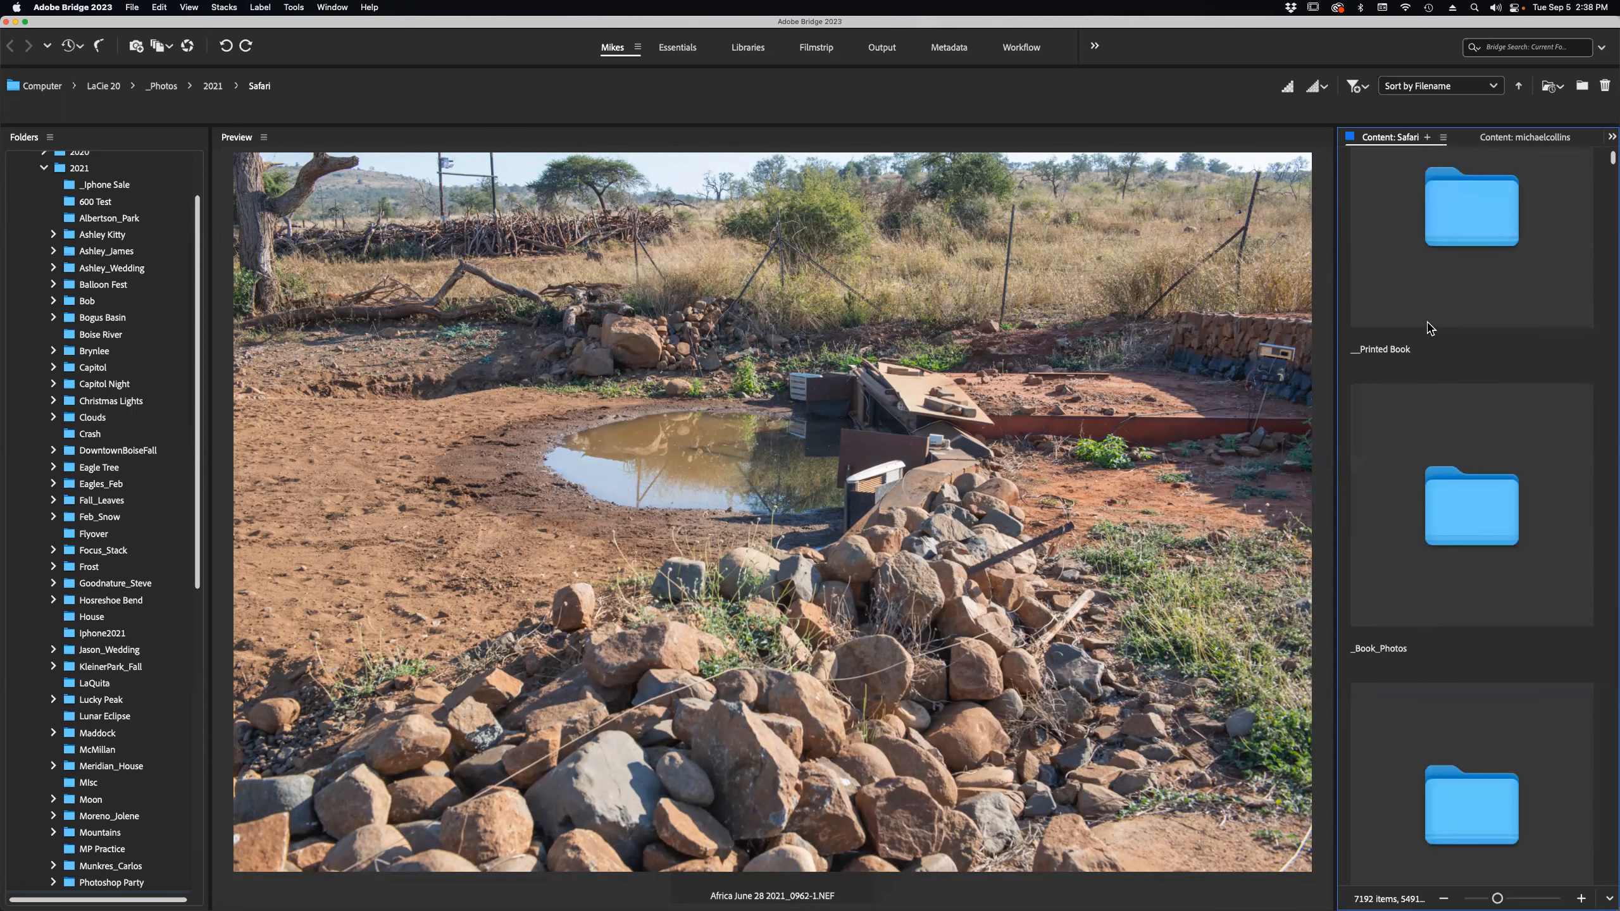
{"action": "scroll", "coordinate": [1431, 328], "scroll_direction": "up", "scroll_amount": 1}
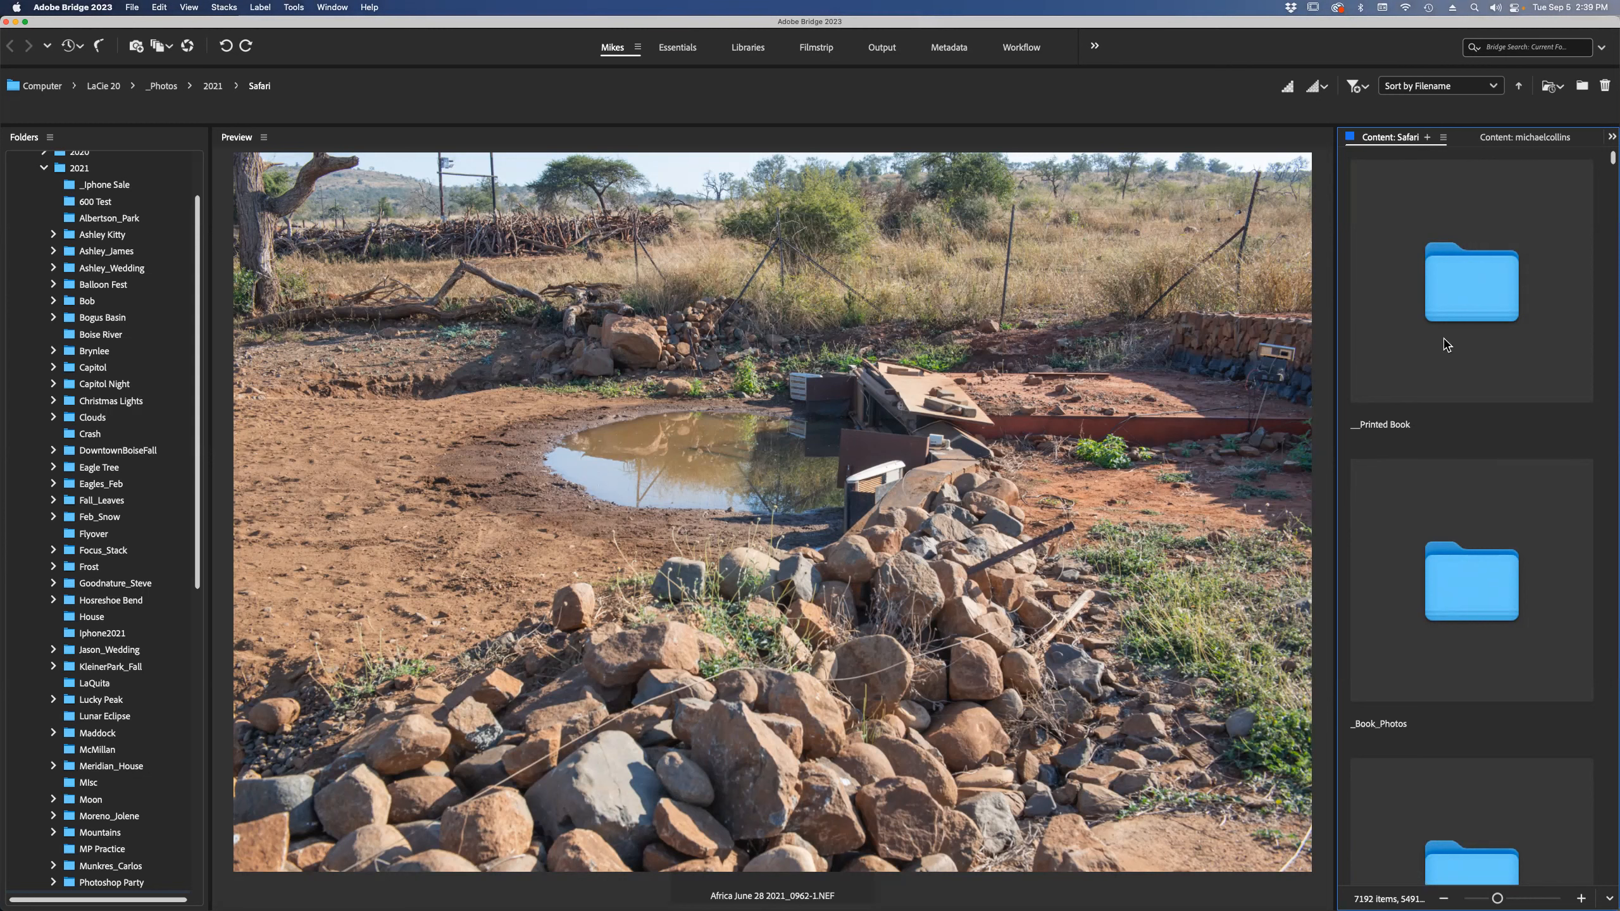
Select the Safari photos from Africa June 28 2021_0962-1.NEF through Africa_2021_3988.NEF, leaving out the subfolders.
{"action": "scroll", "coordinate": [1446, 345], "scroll_direction": "down", "scroll_amount": 10}
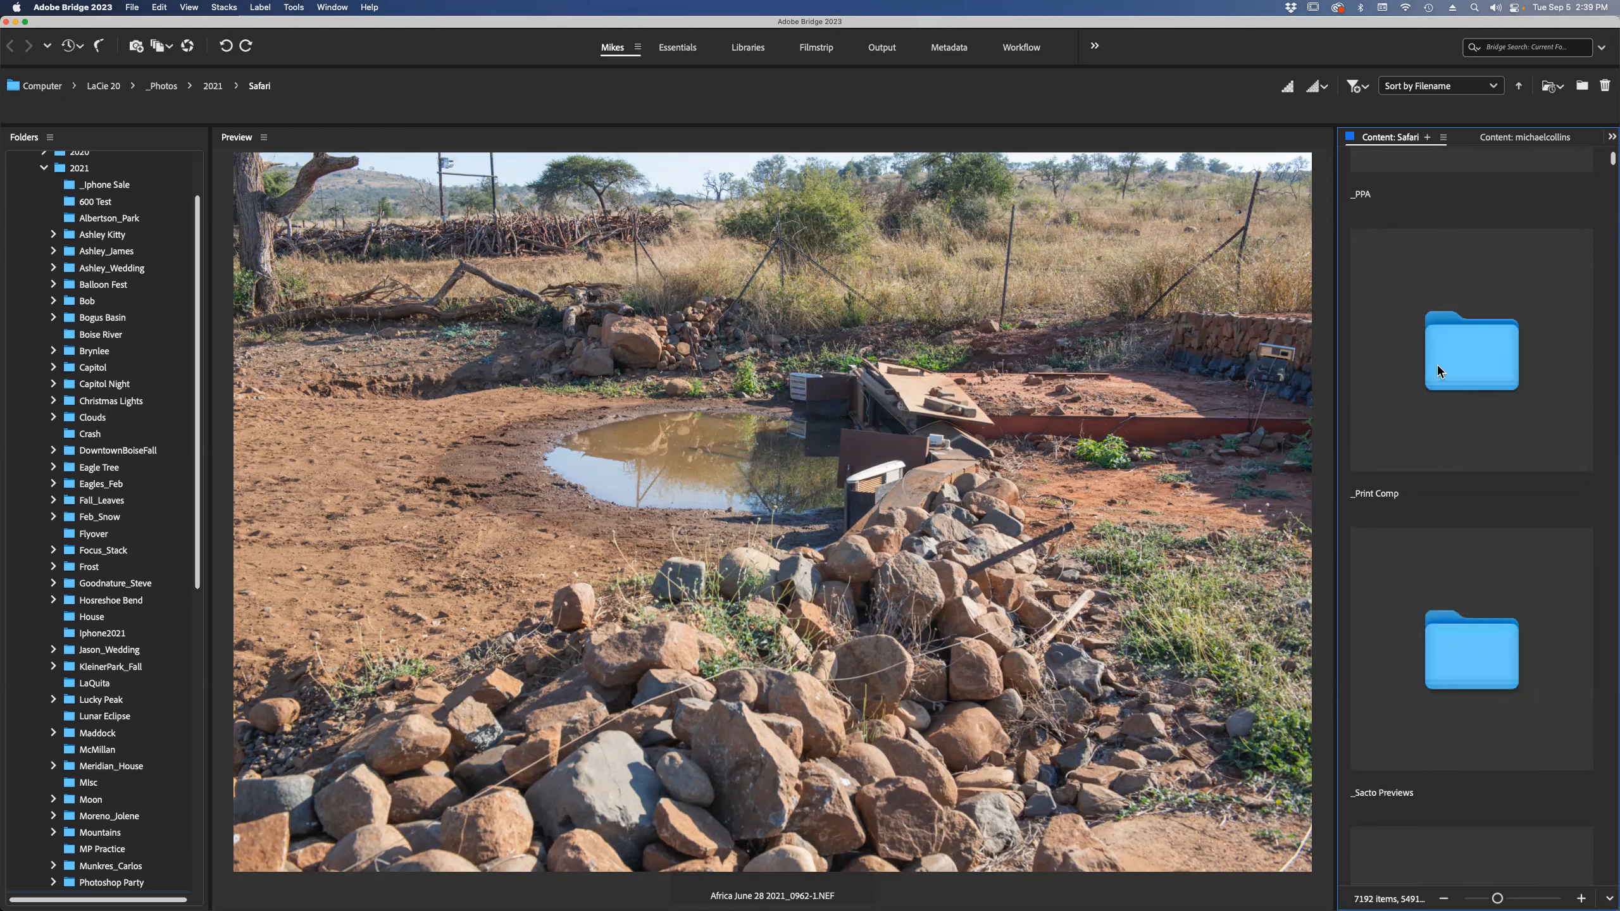
{"action": "scroll", "coordinate": [1438, 365], "scroll_direction": "down", "scroll_amount": 6}
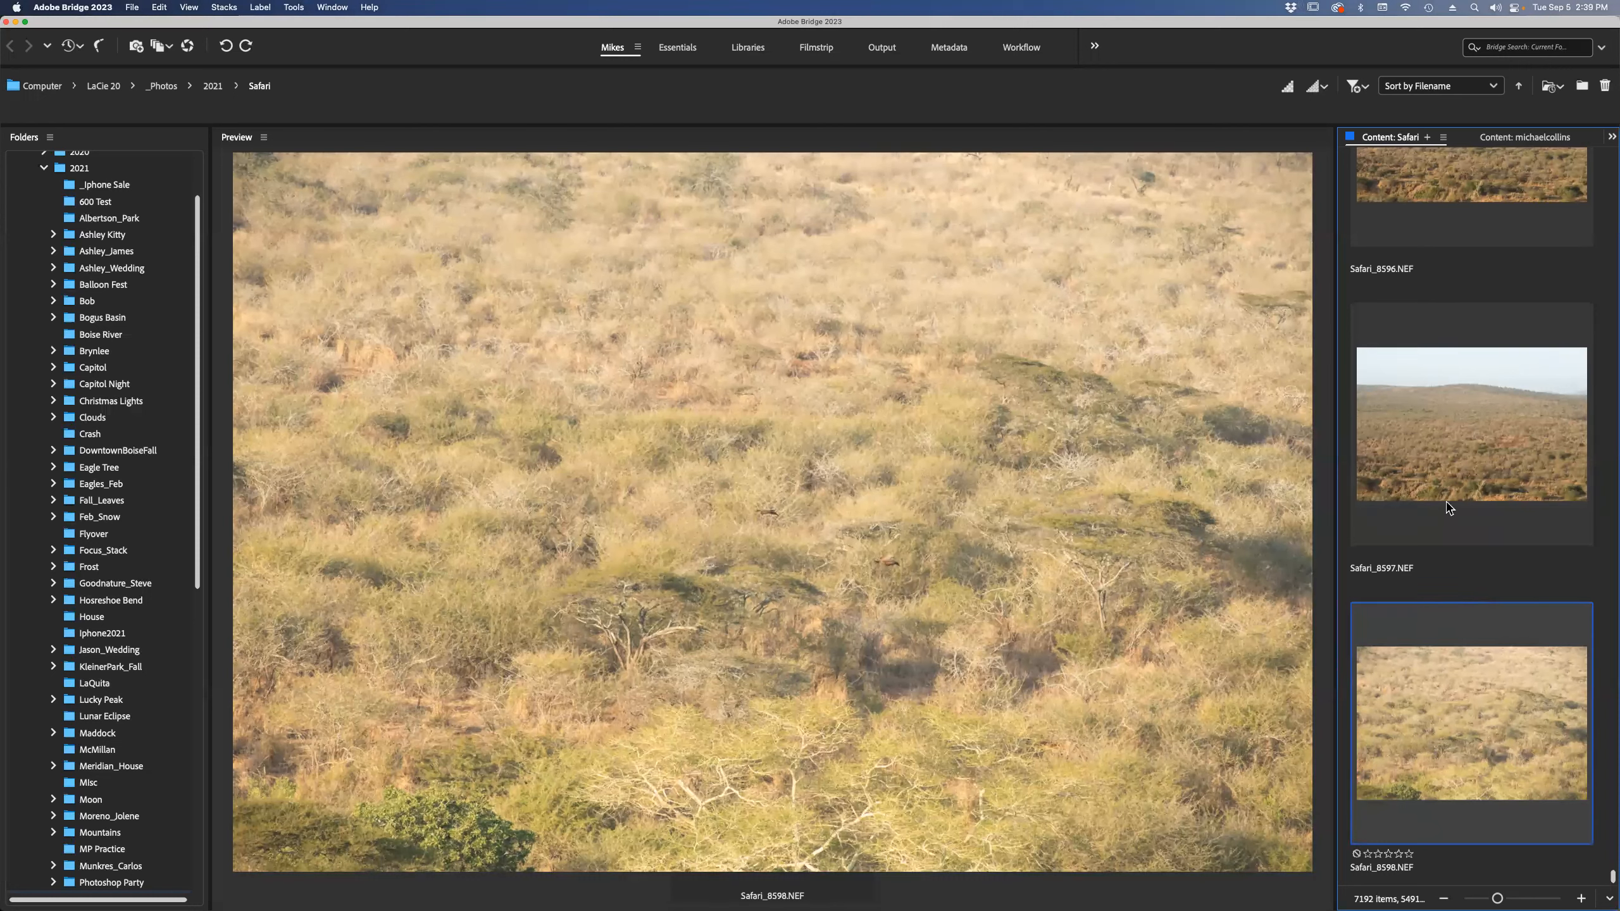
{"action": "key", "text": "Home"}
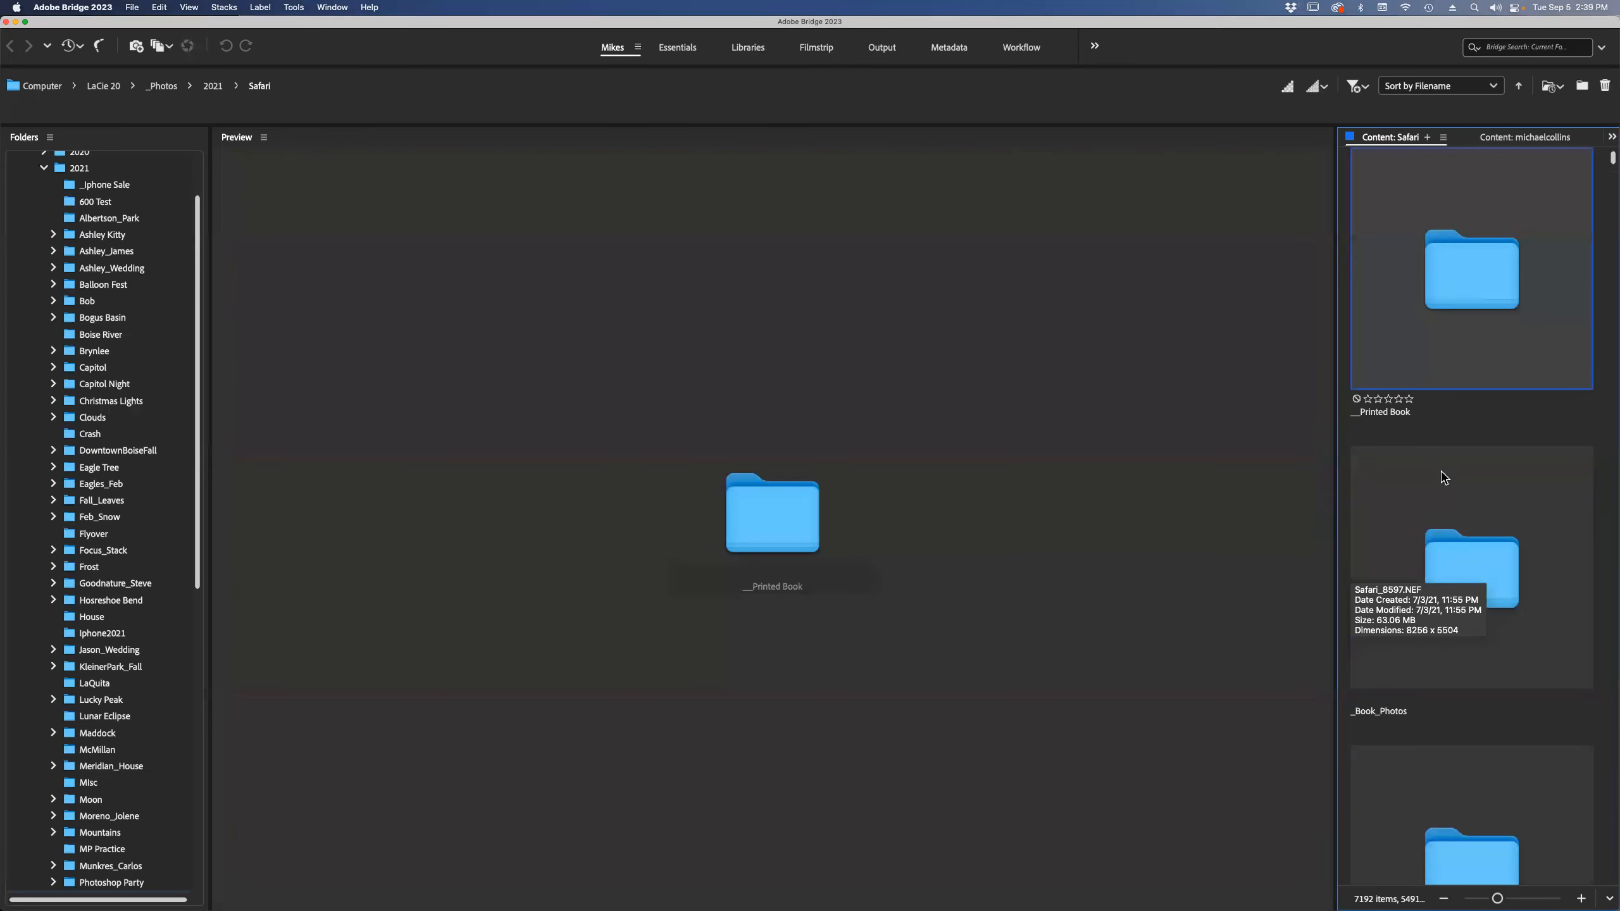
{"action": "scroll", "coordinate": [1448, 491], "scroll_direction": "down", "scroll_amount": 2}
{"action": "scroll", "coordinate": [1450, 505], "scroll_direction": "down", "scroll_amount": 2}
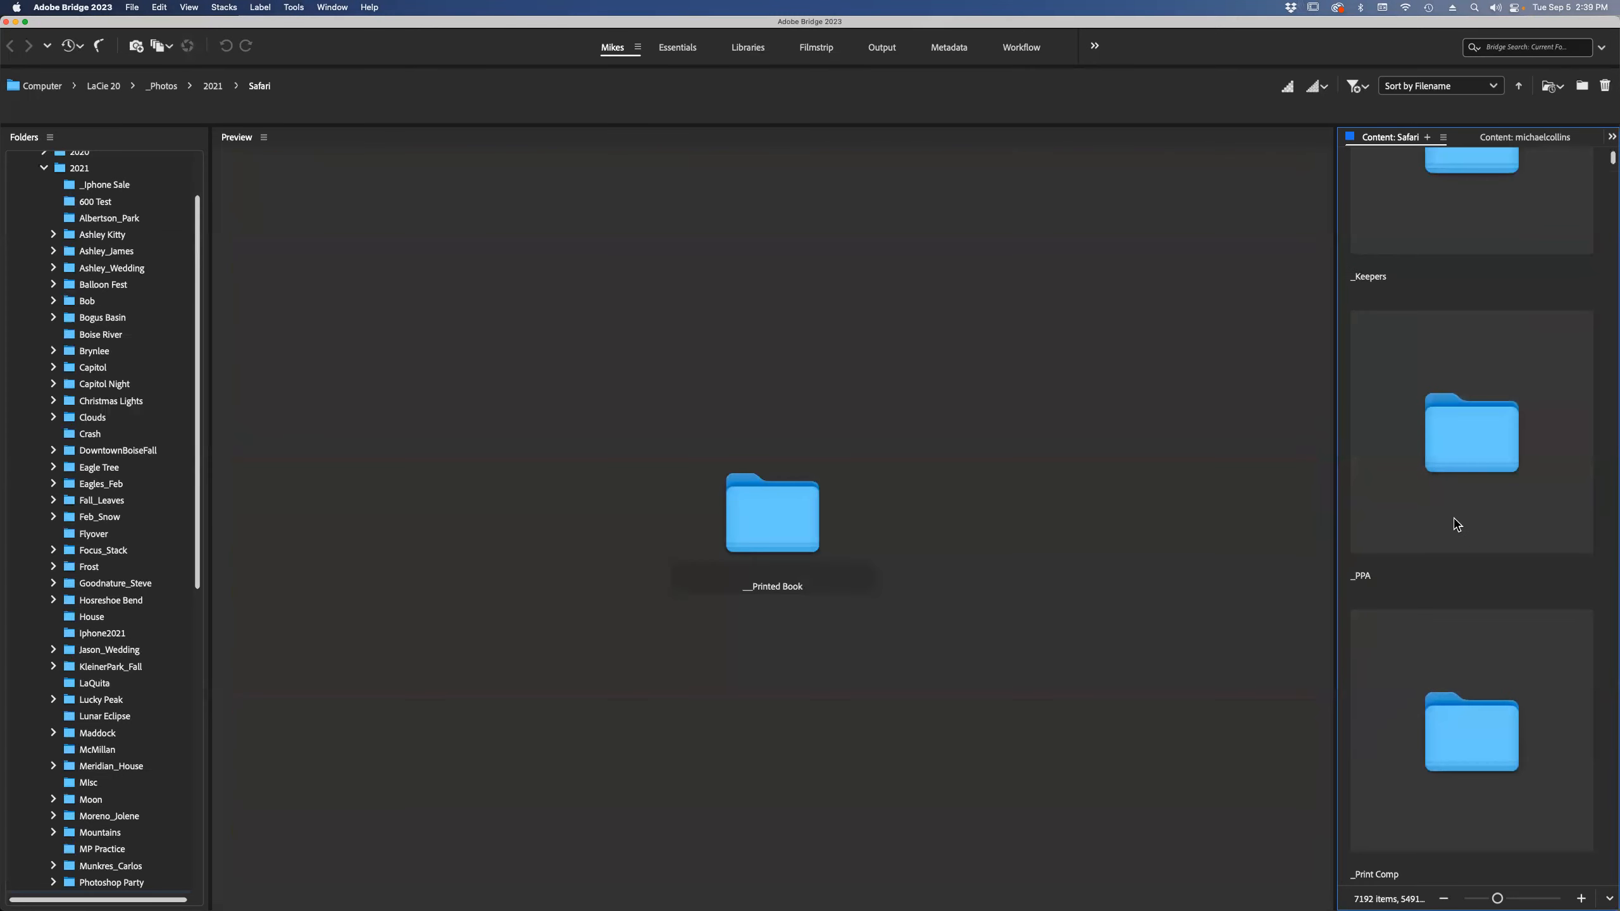
{"action": "scroll", "coordinate": [1451, 521], "scroll_direction": "down", "scroll_amount": 2}
{"action": "scroll", "coordinate": [1452, 527], "scroll_direction": "down", "scroll_amount": 2}
{"action": "left_click", "coordinate": [1452, 527]}
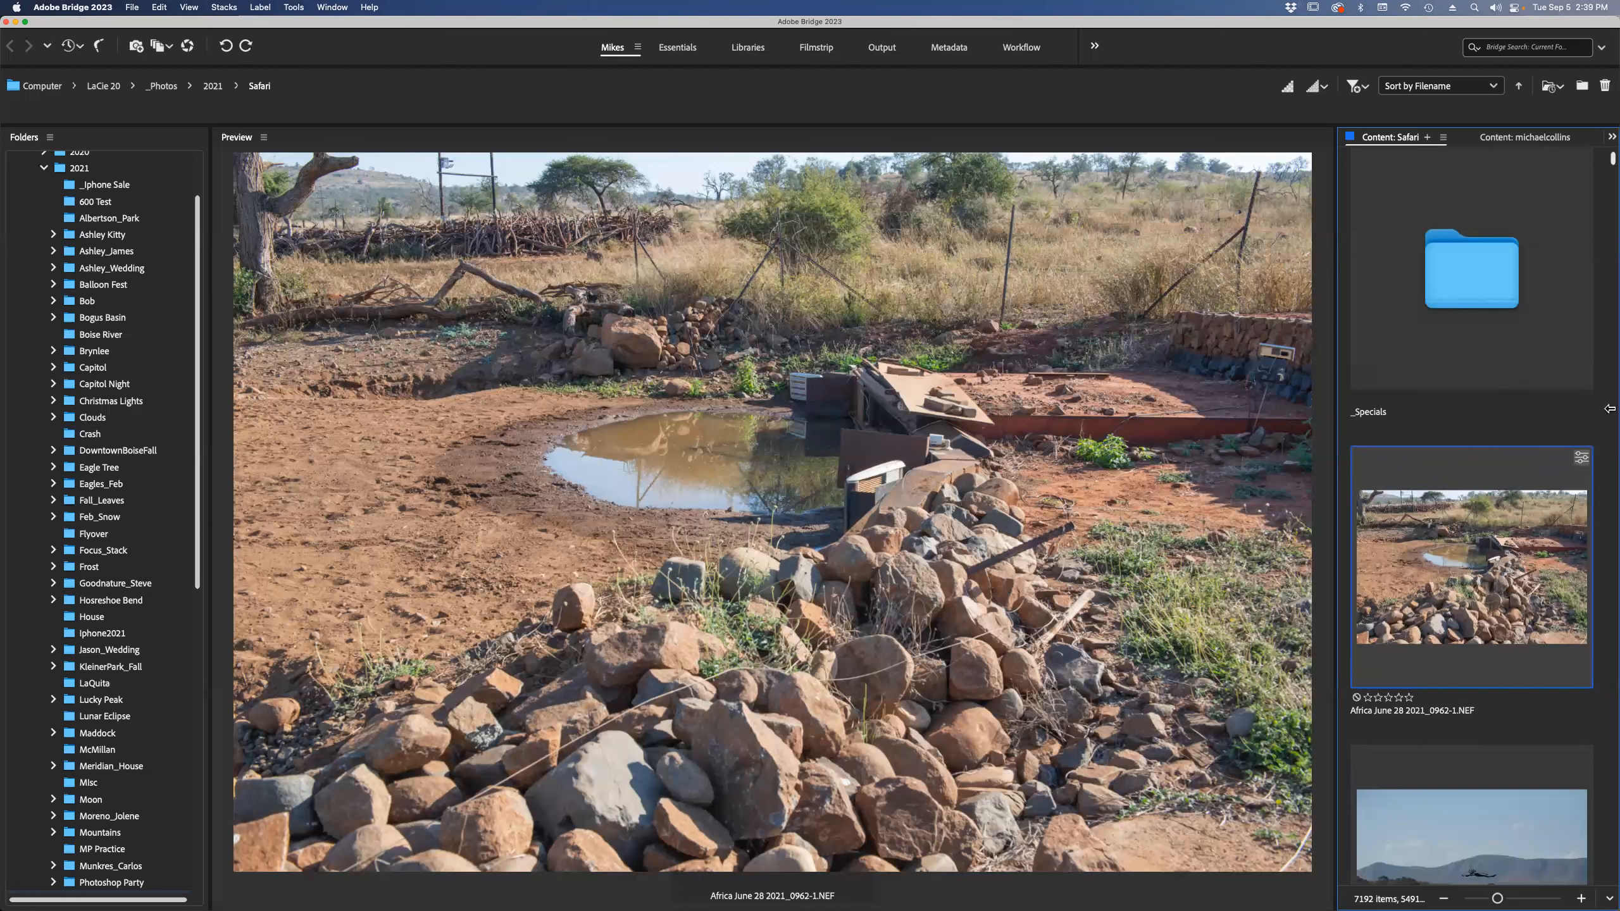
{"action": "left_click_drag", "start_coordinate": [1610, 408], "coordinate": [1610, 556]}
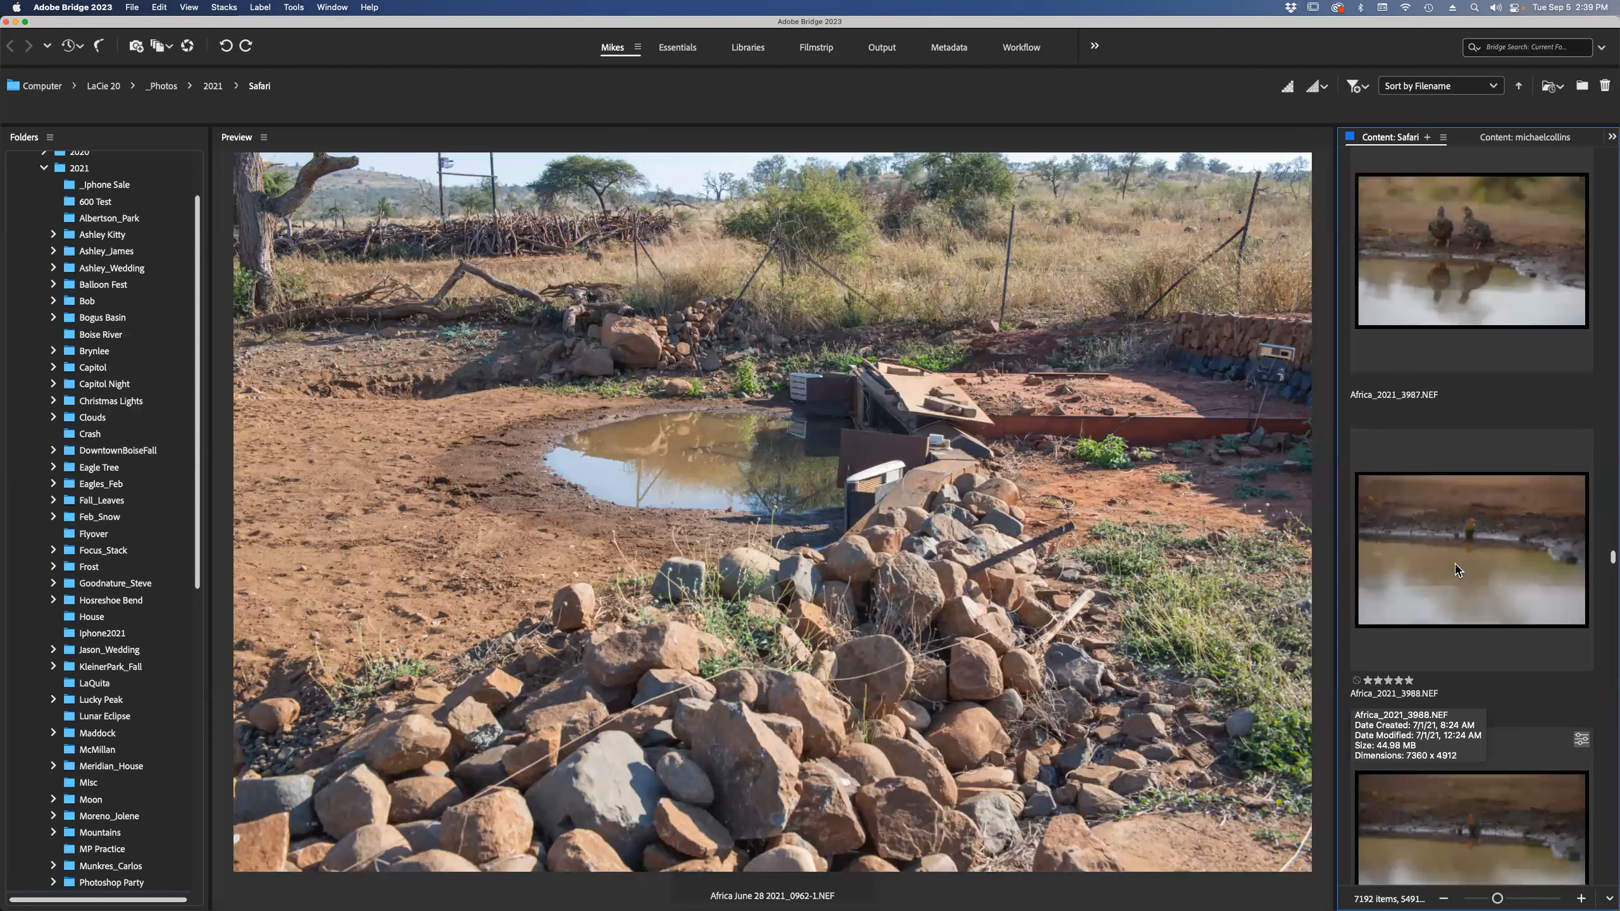
{"action": "key", "text": "super+a"}
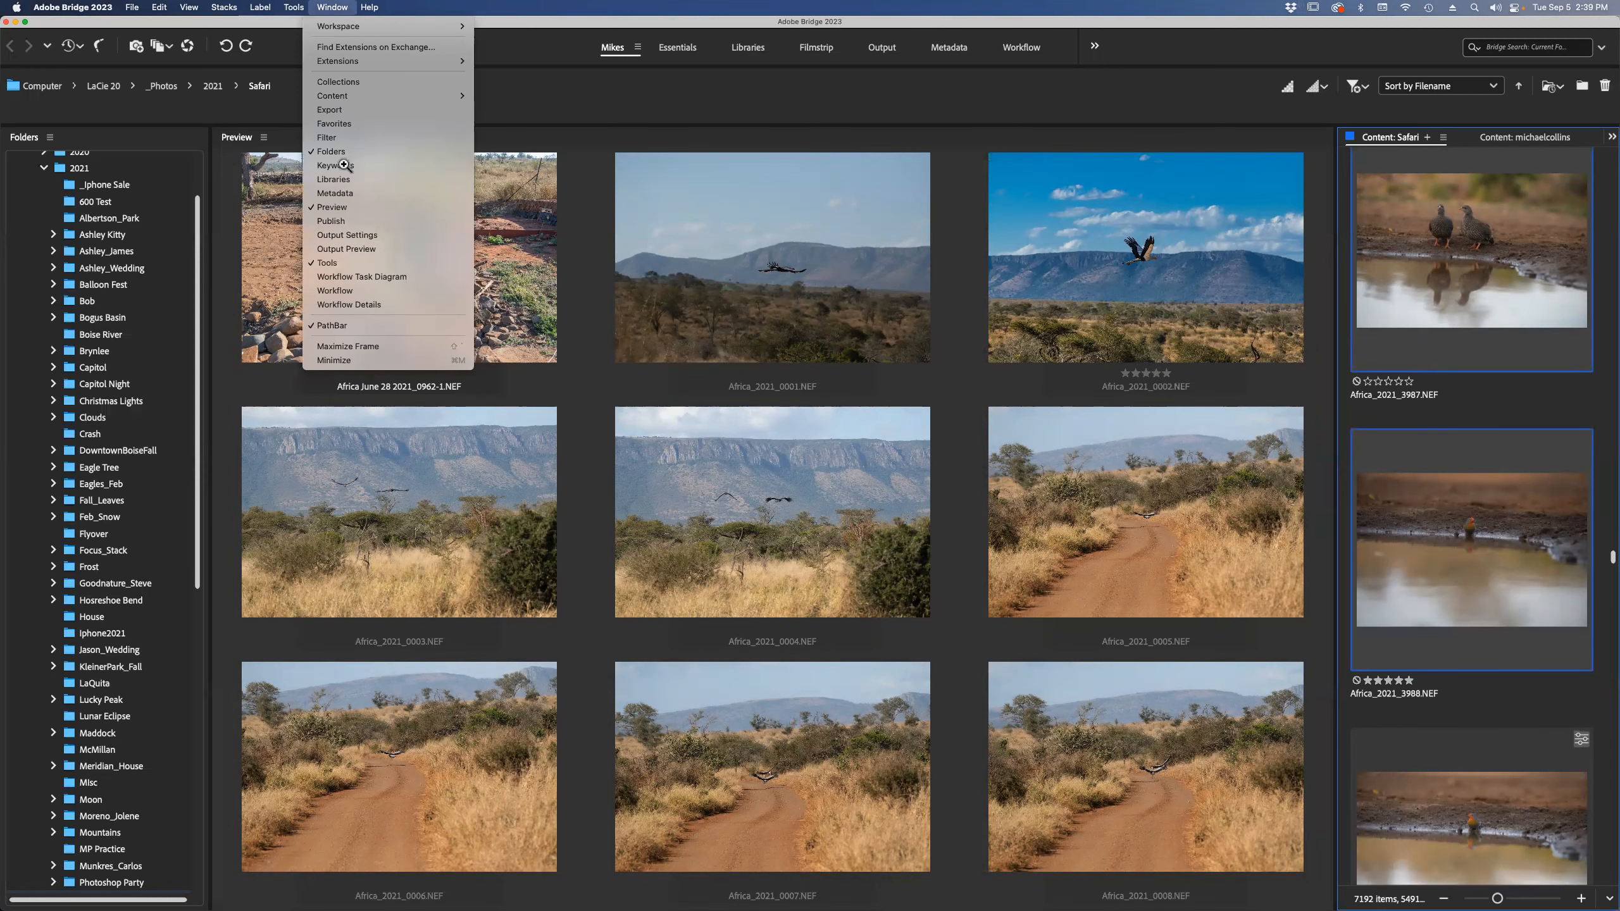
Open the Keywords window and add a sub keyword named Safari under Places.
{"action": "left_click", "coordinate": [344, 165]}
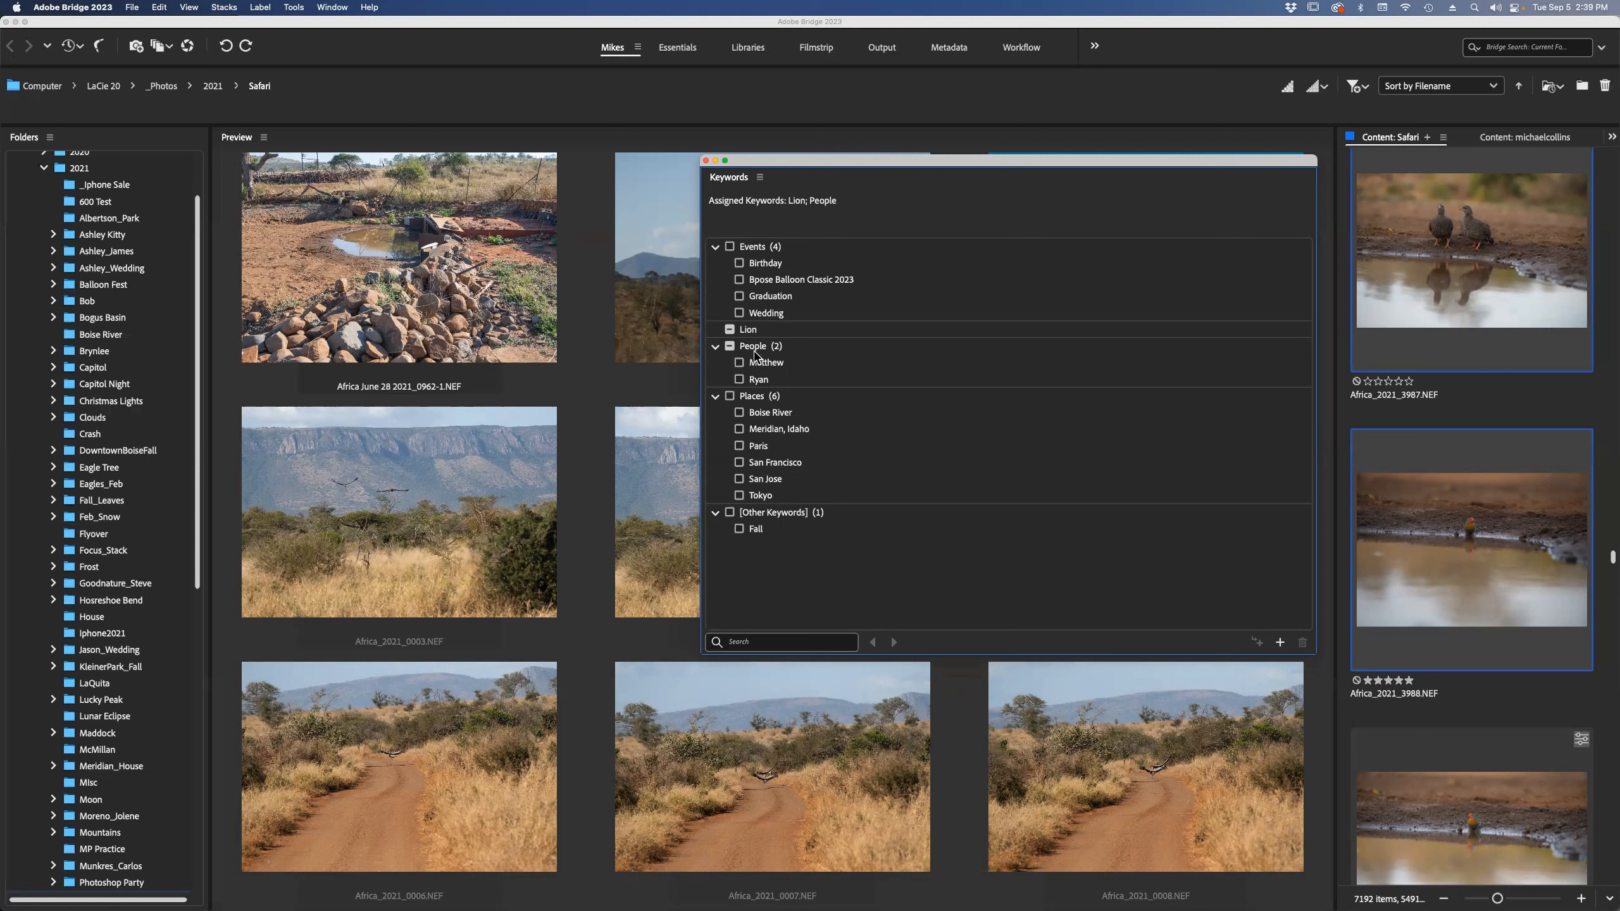
{"action": "left_click", "coordinate": [753, 401]}
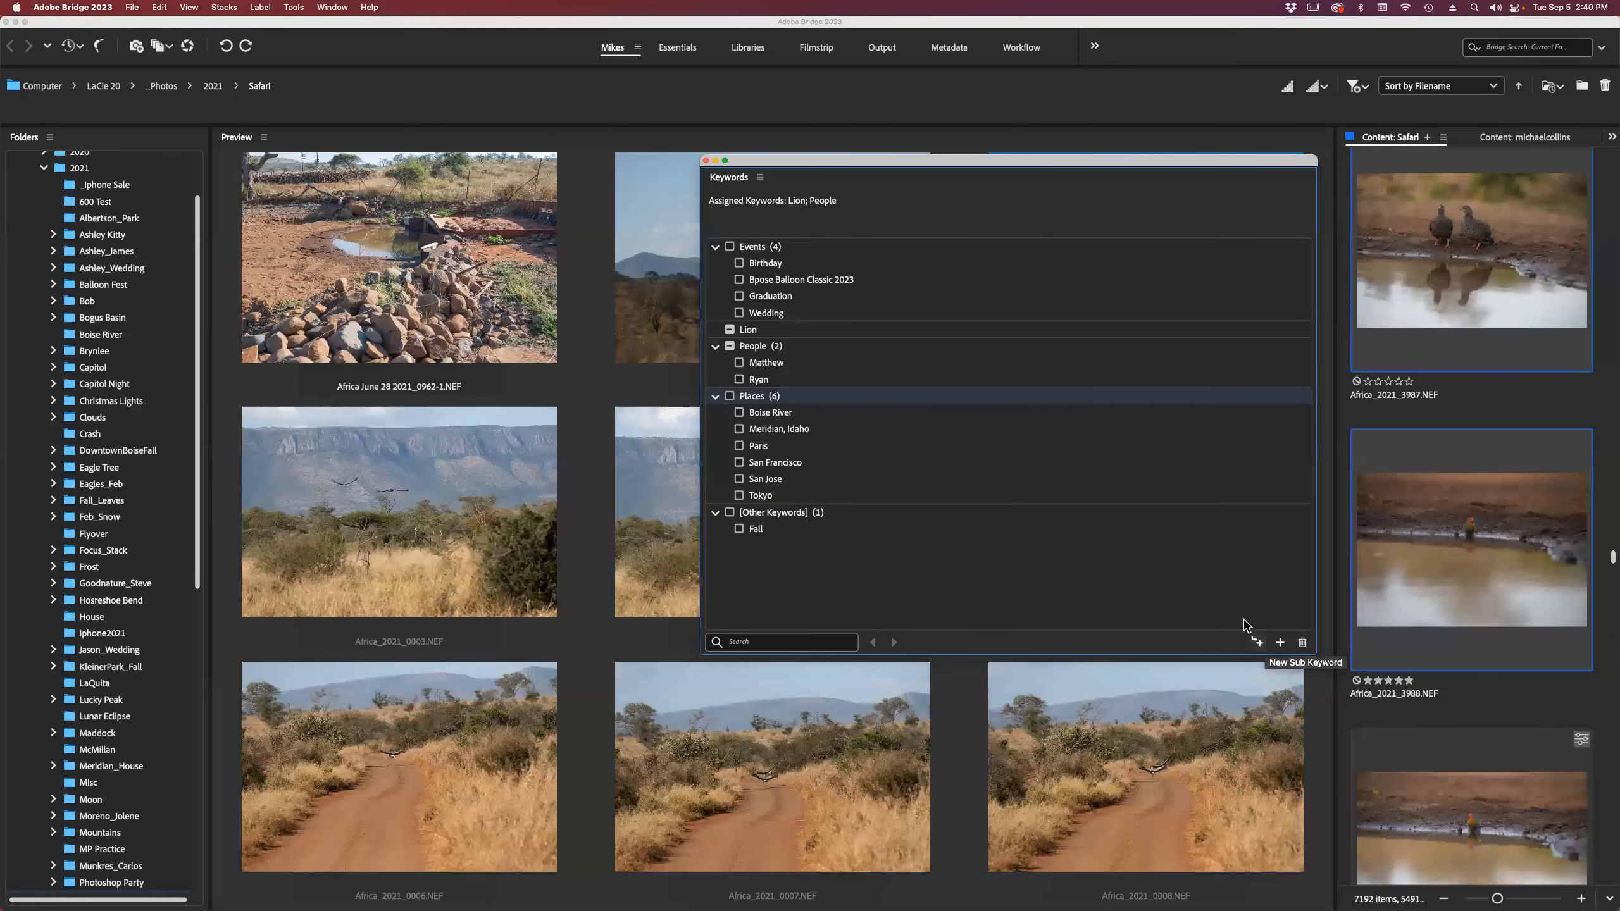
{"action": "left_click", "coordinate": [1257, 642]}
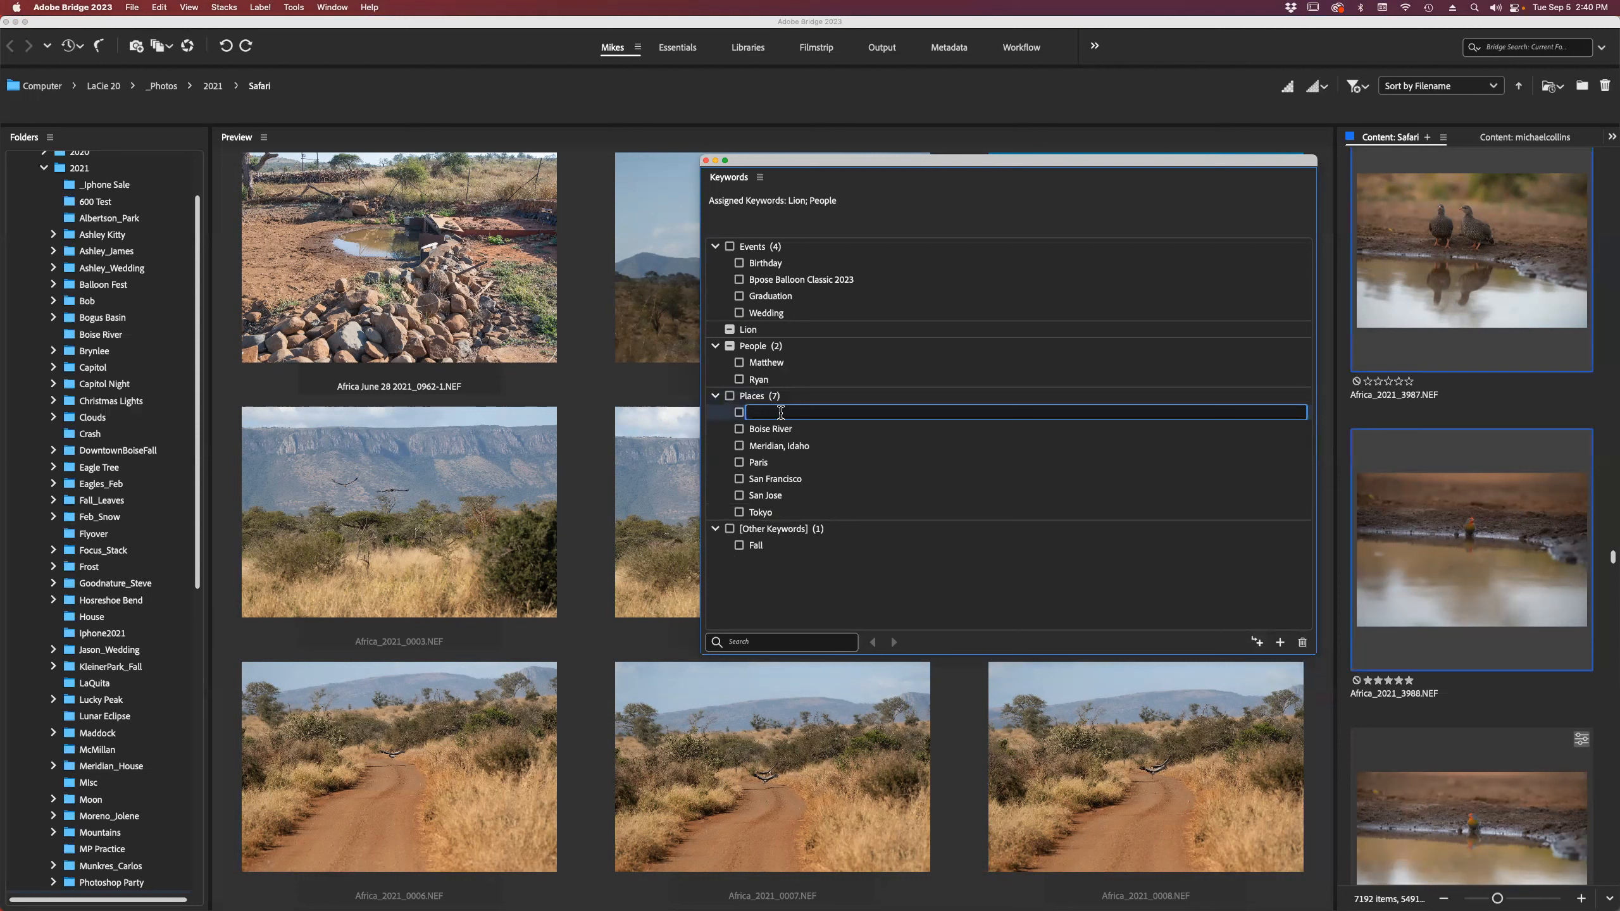
{"action": "type", "text": "Safari"}
{"action": "key", "text": "Return"}
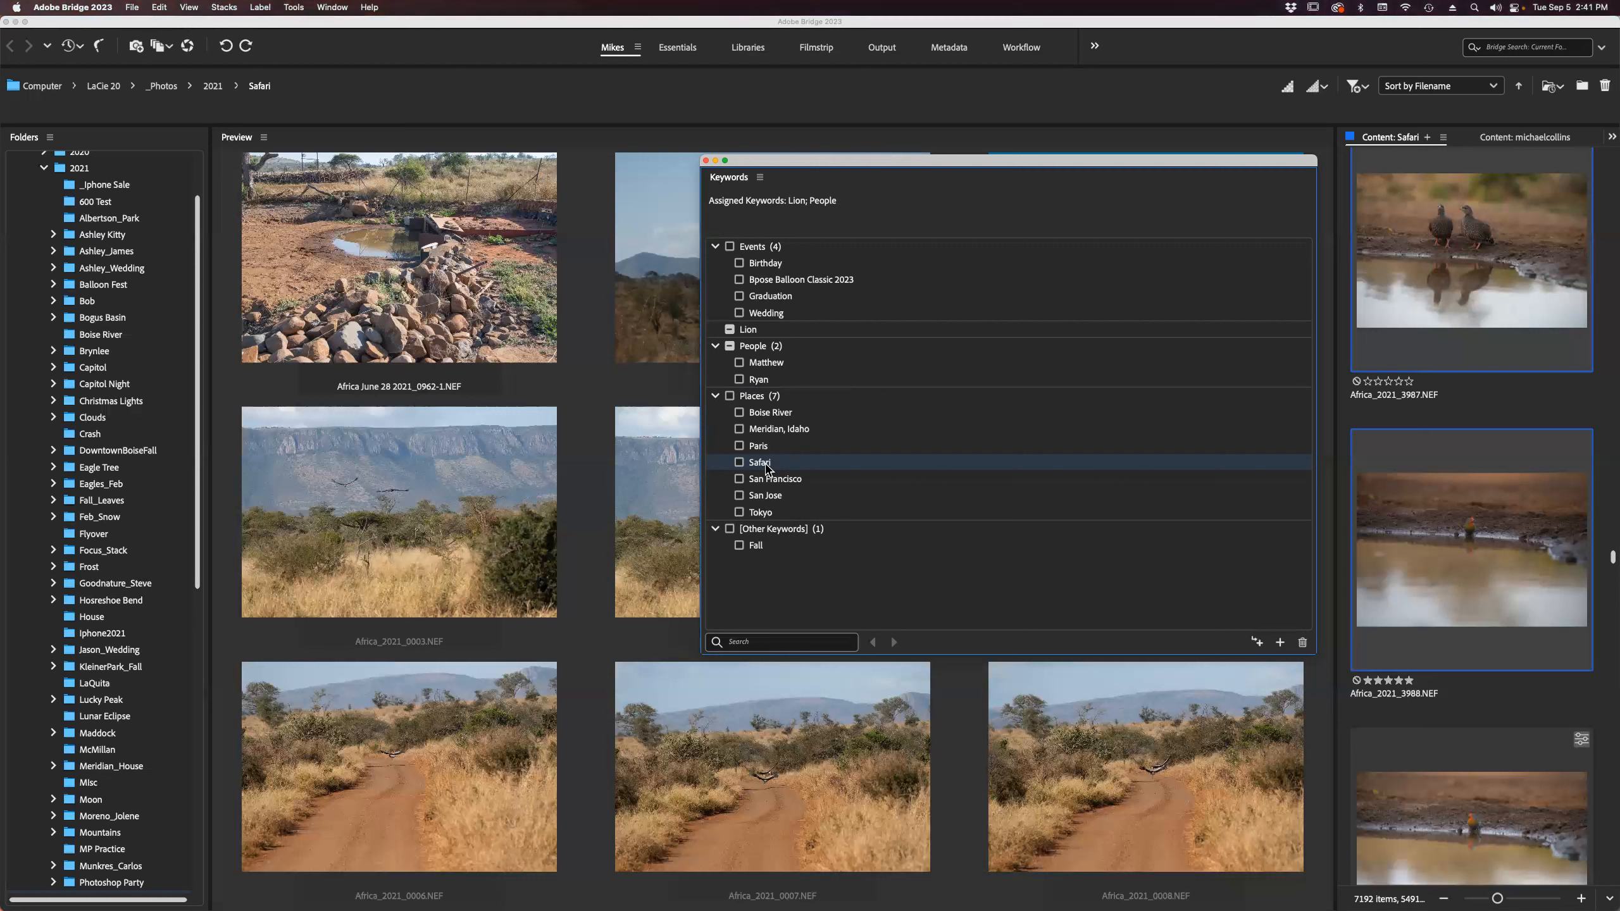
Rename the Safari keyword as Africa, assign it to the selected photos, and close the Keywords window.
{"action": "right_click", "coordinate": [764, 467]}
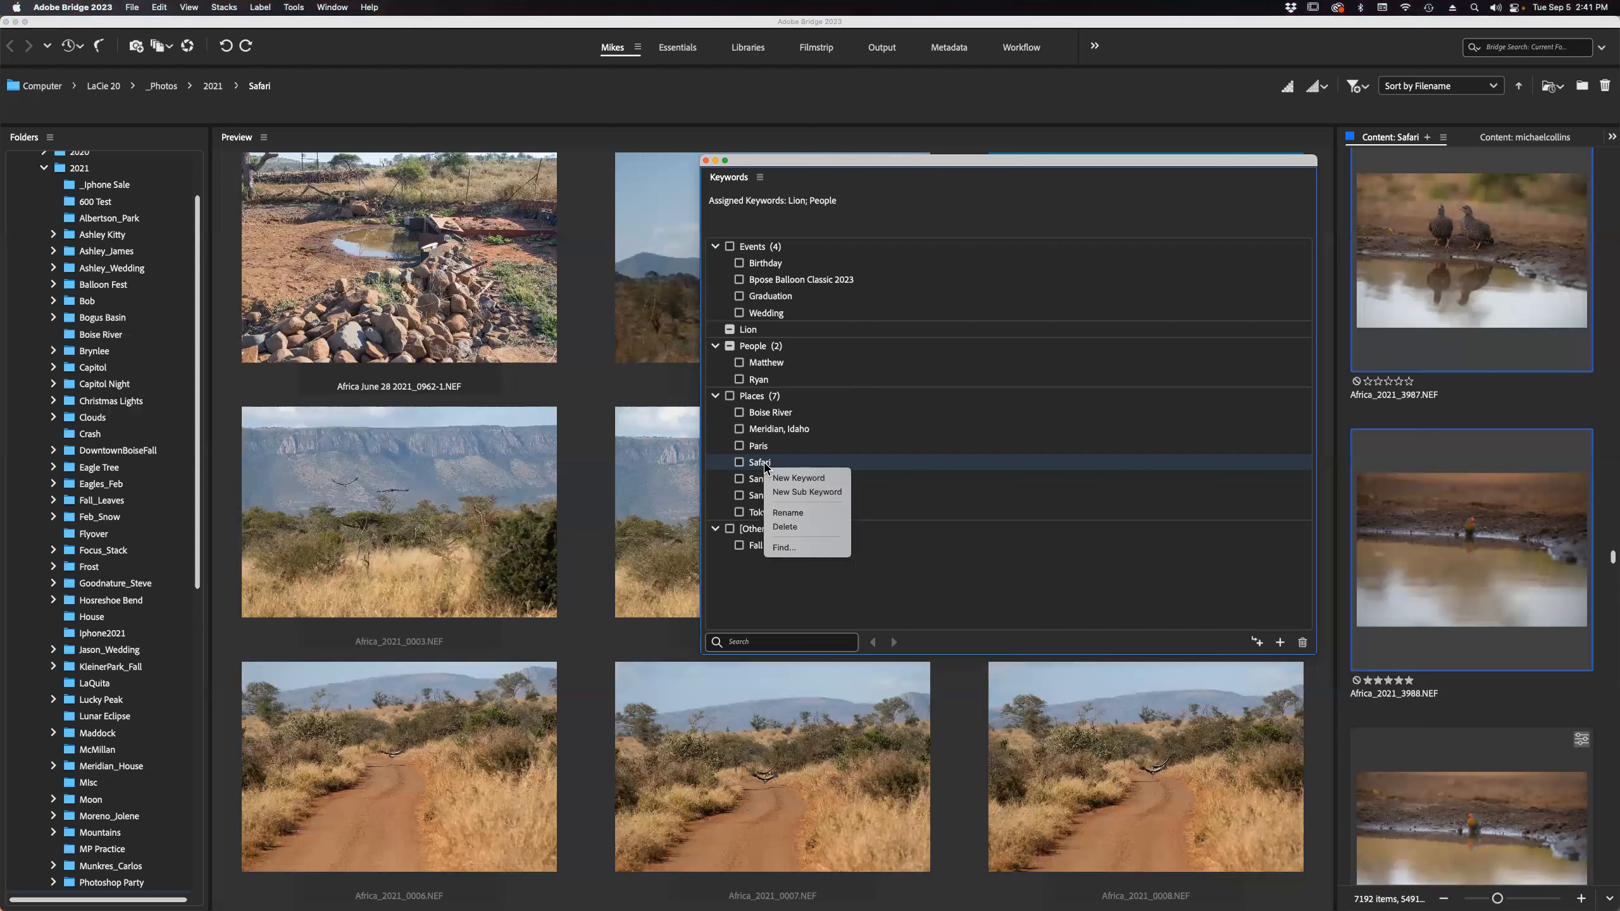
{"action": "left_click", "coordinate": [804, 515]}
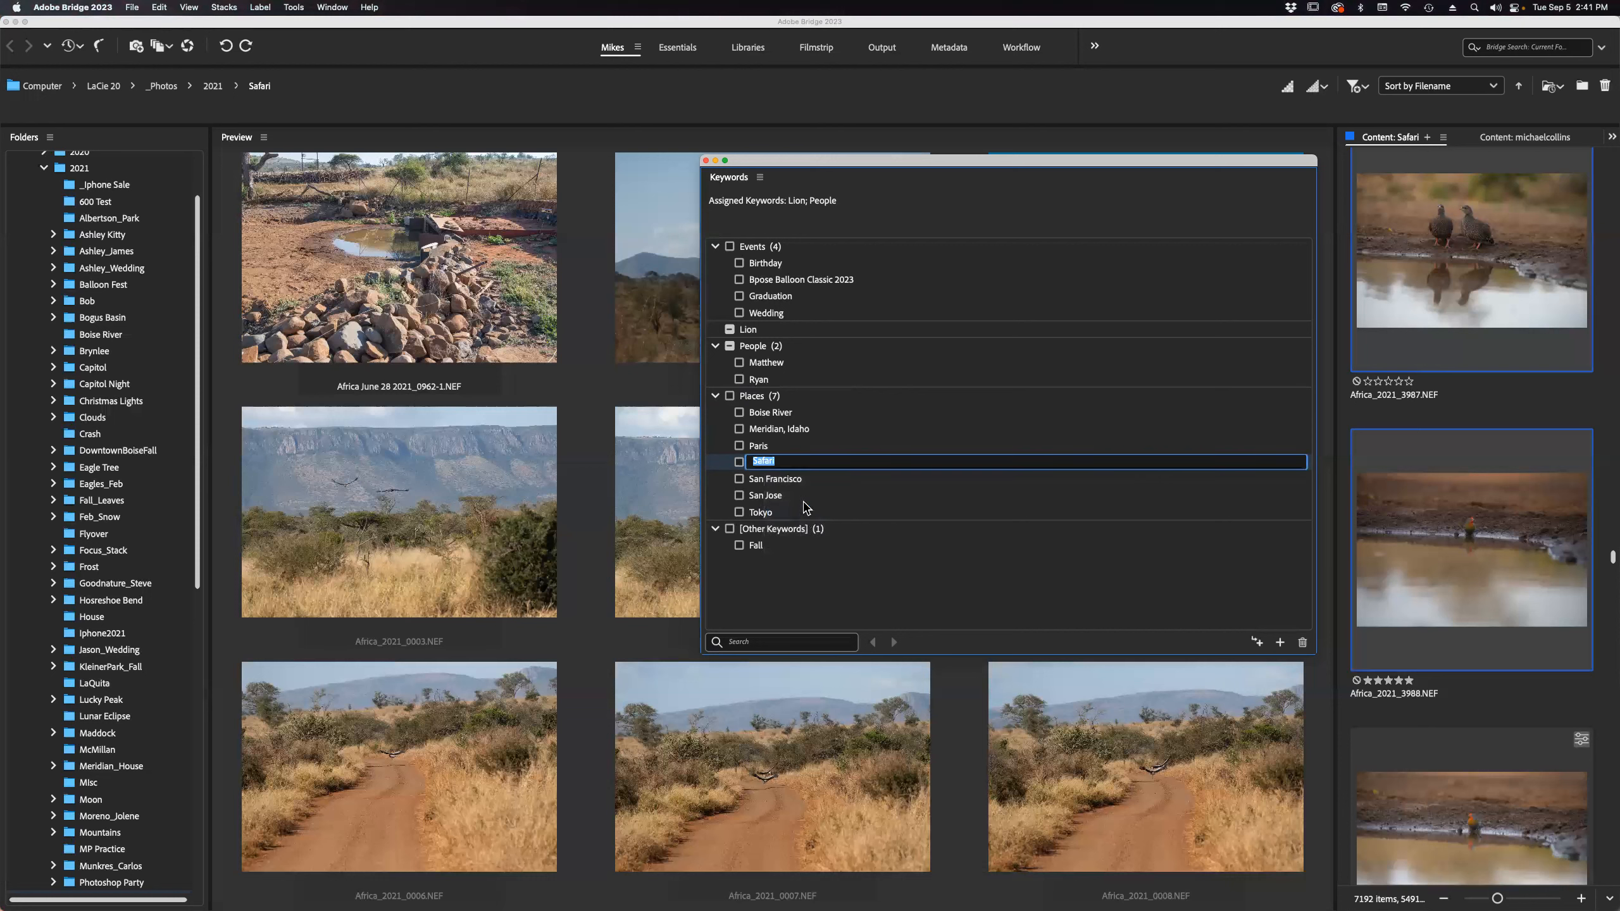
{"action": "type", "text": "Afric"}
{"action": "key", "text": "Return"}
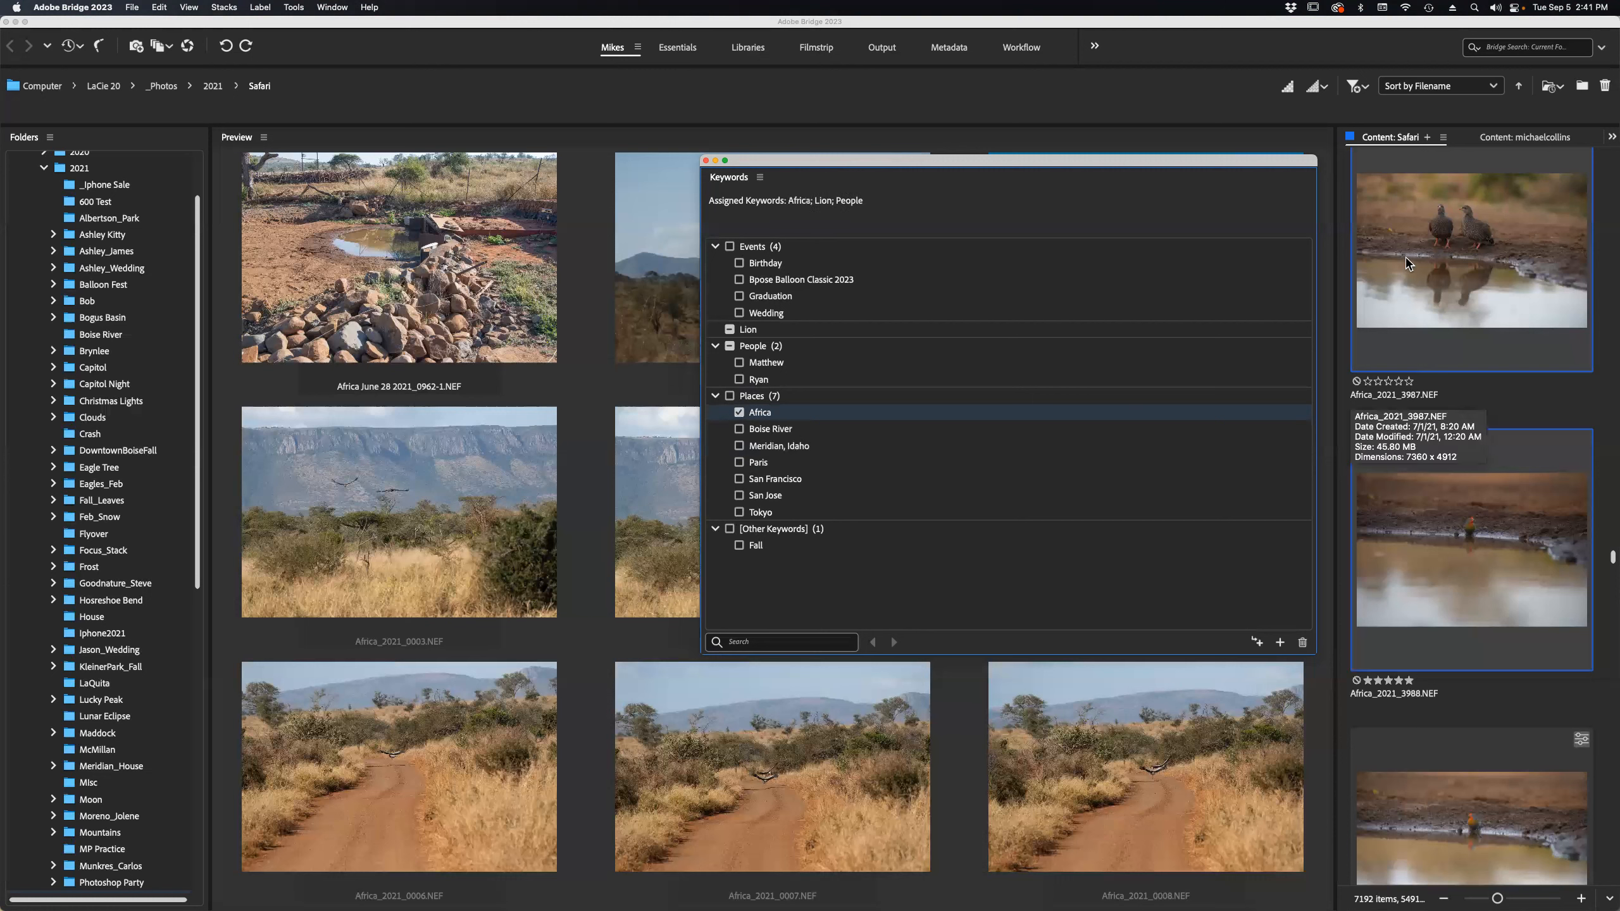
{"action": "left_click", "coordinate": [705, 160]}
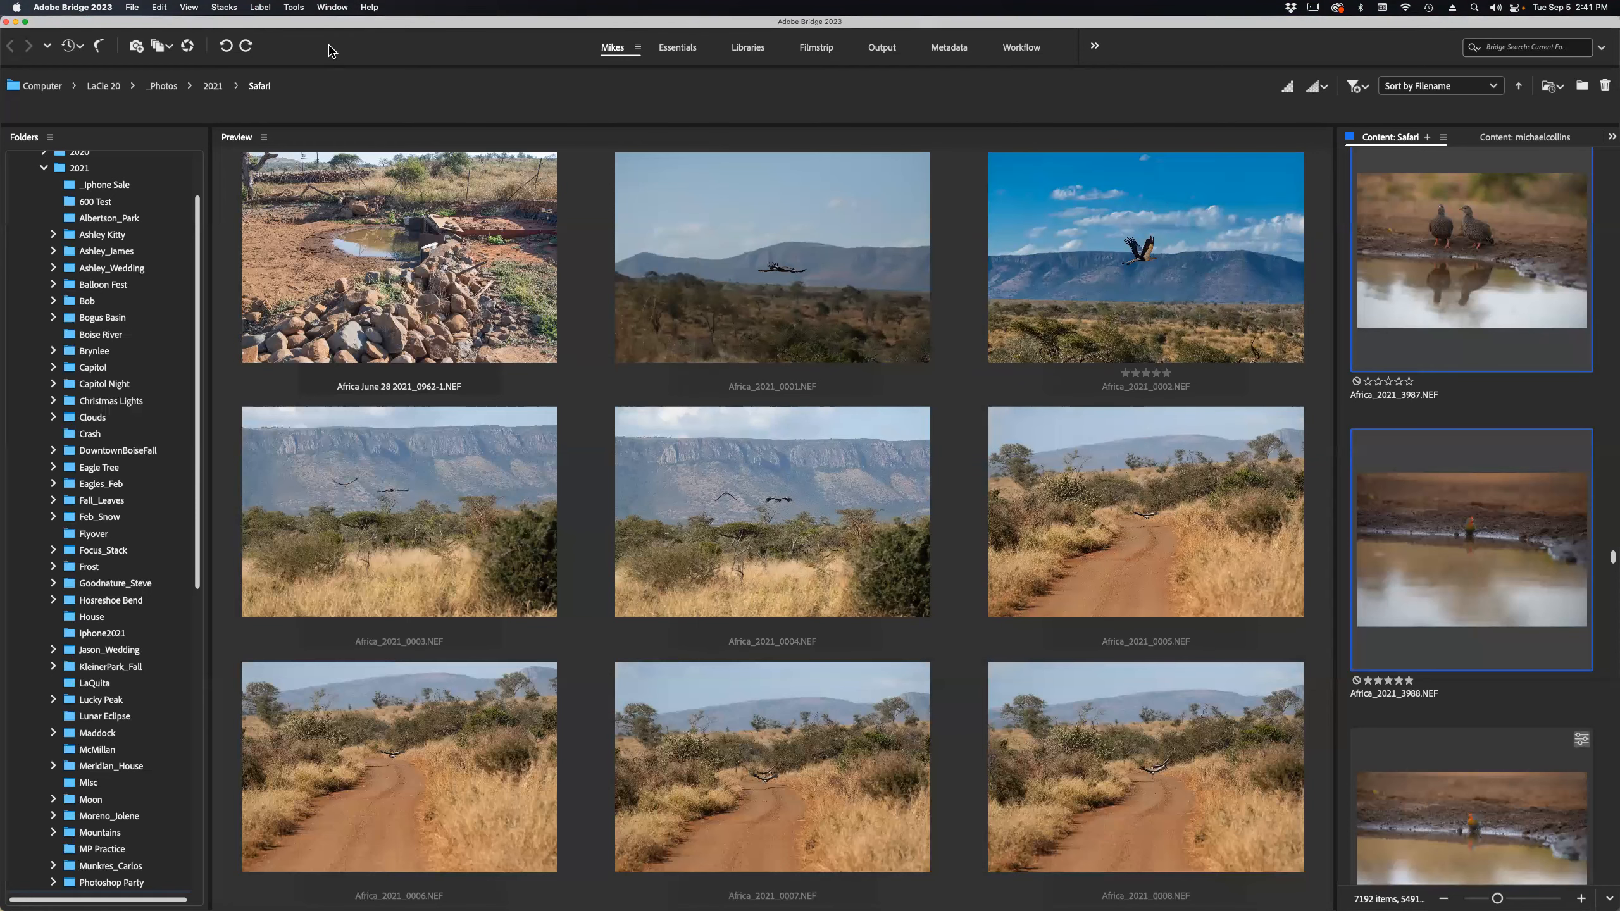
Create a collection named Africa that includes the selected files.
{"action": "left_click", "coordinate": [332, 7]}
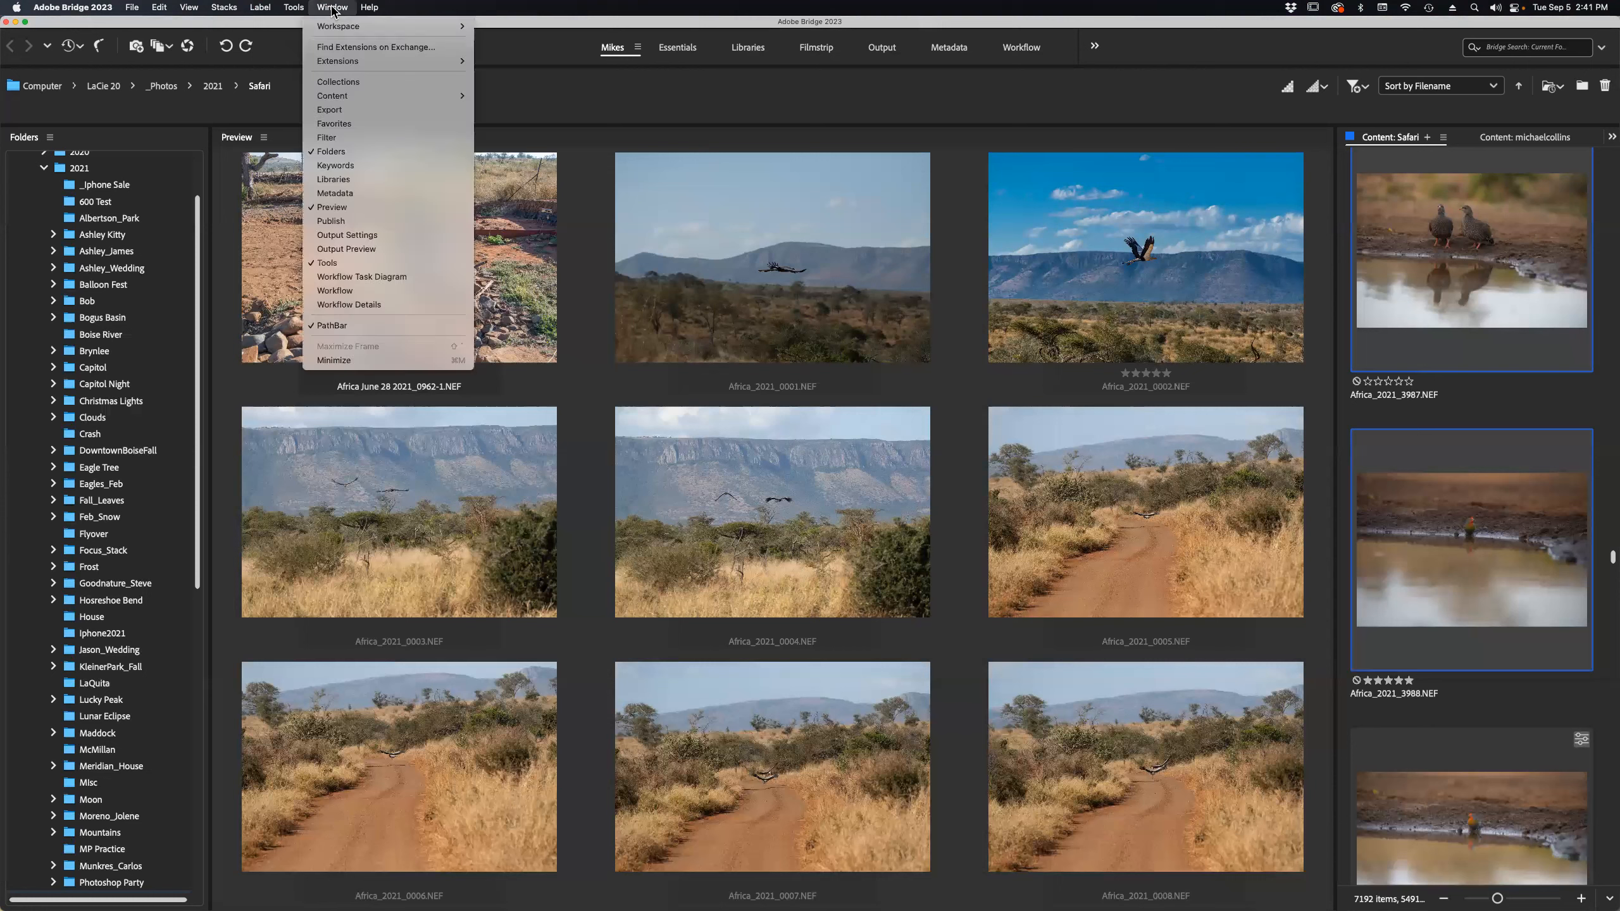
{"action": "left_click", "coordinate": [346, 81]}
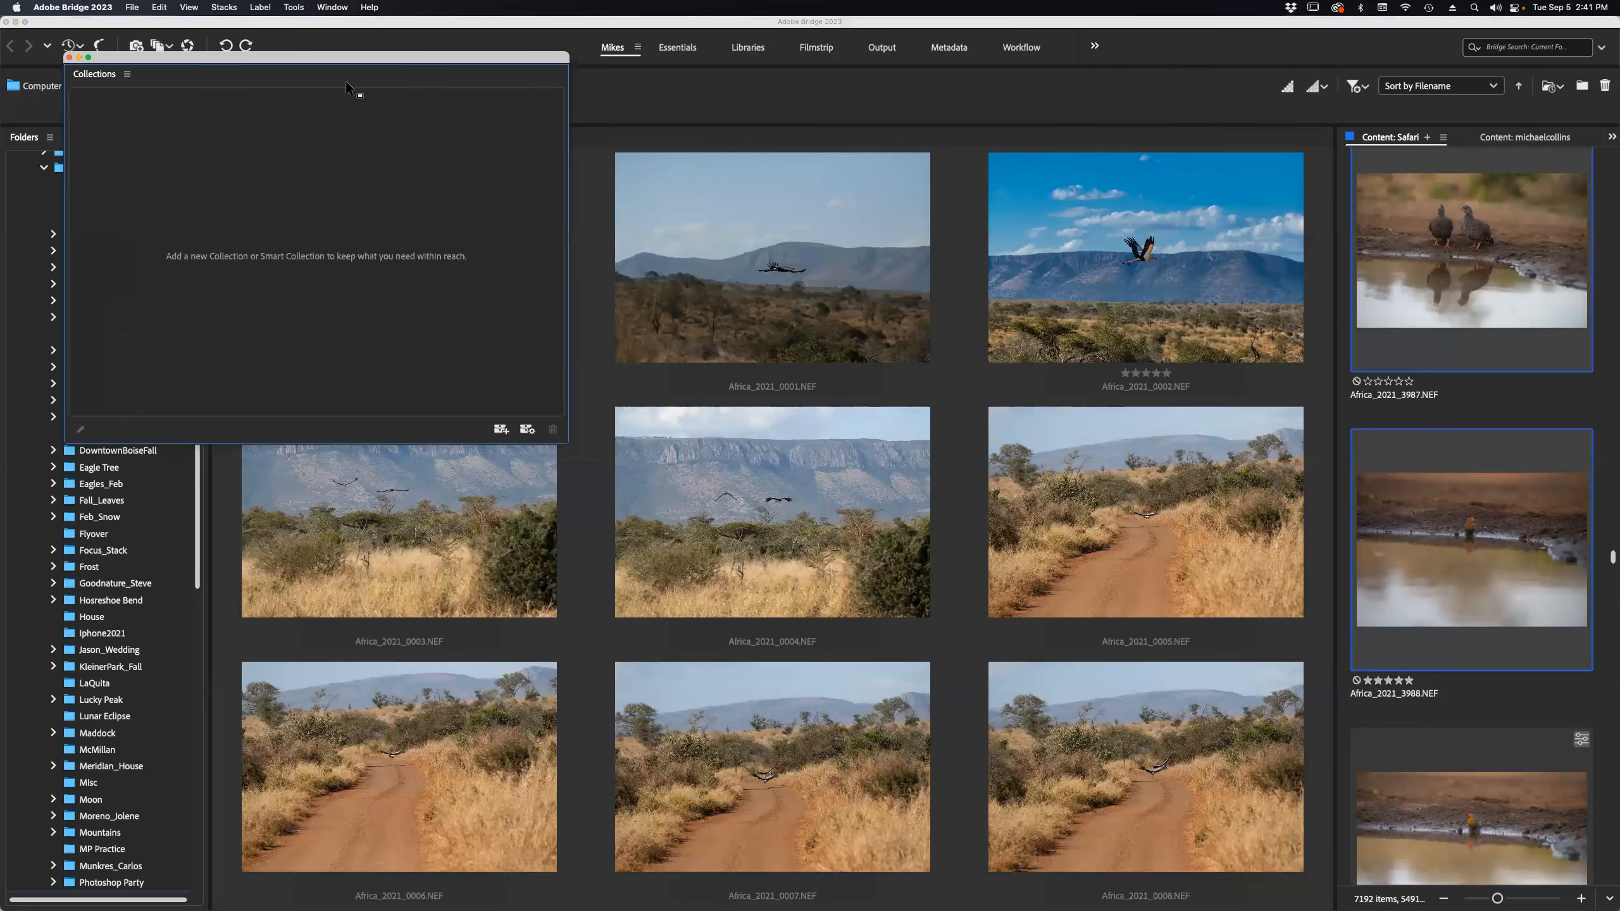
{"action": "left_click", "coordinate": [501, 430]}
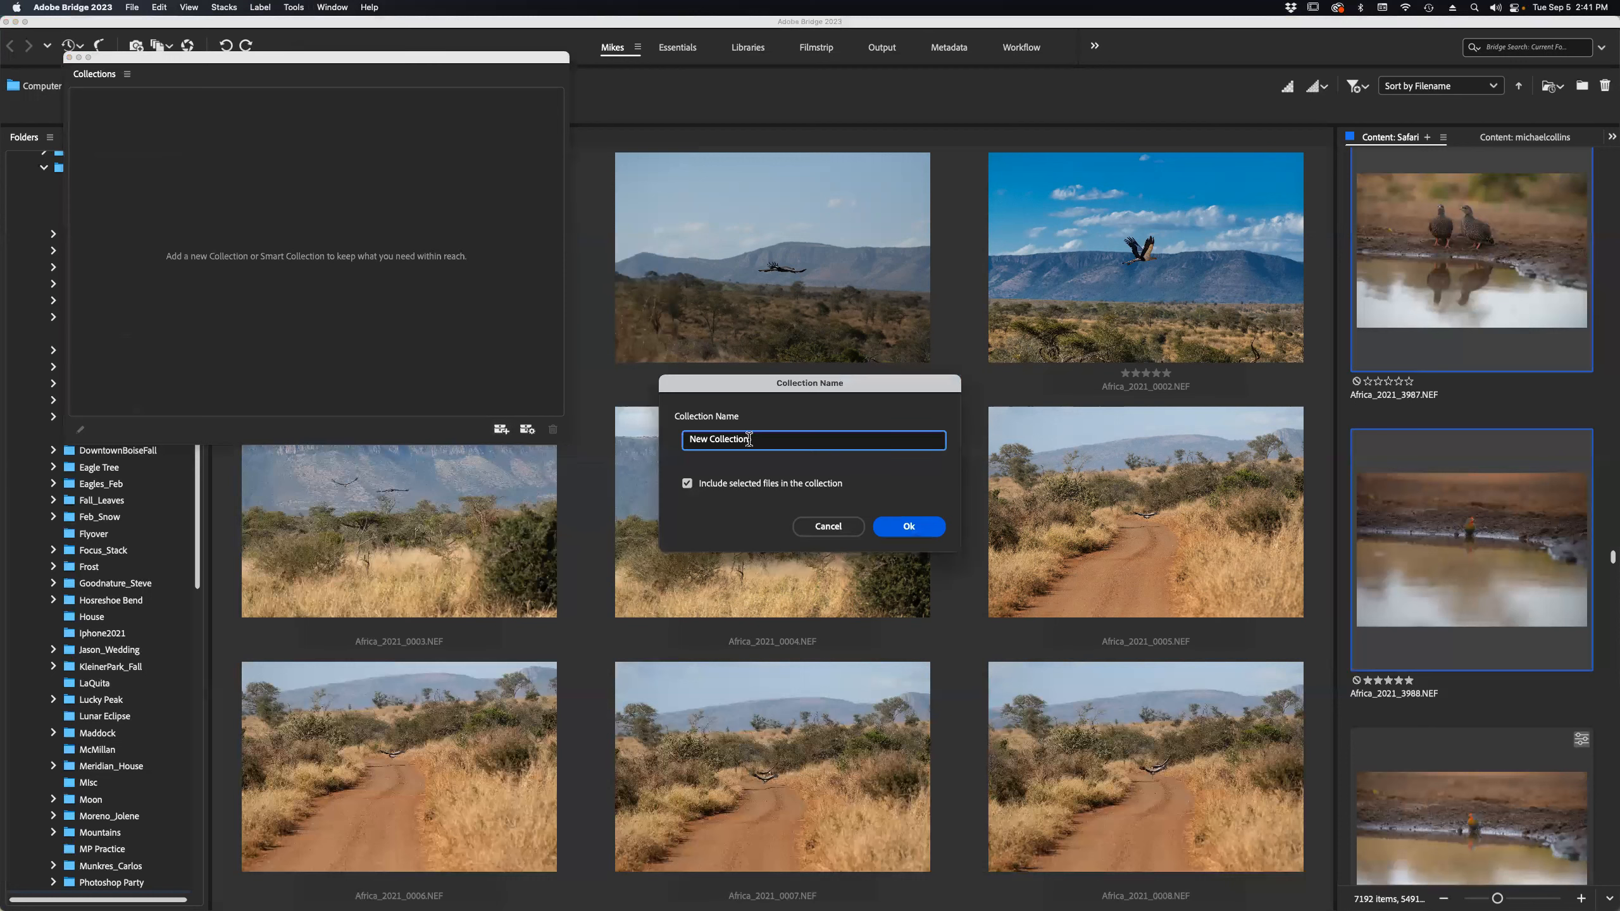
{"action": "triple_click", "coordinate": [749, 439]}
{"action": "type", "text": "Africa"}
{"action": "left_click", "coordinate": [906, 527]}
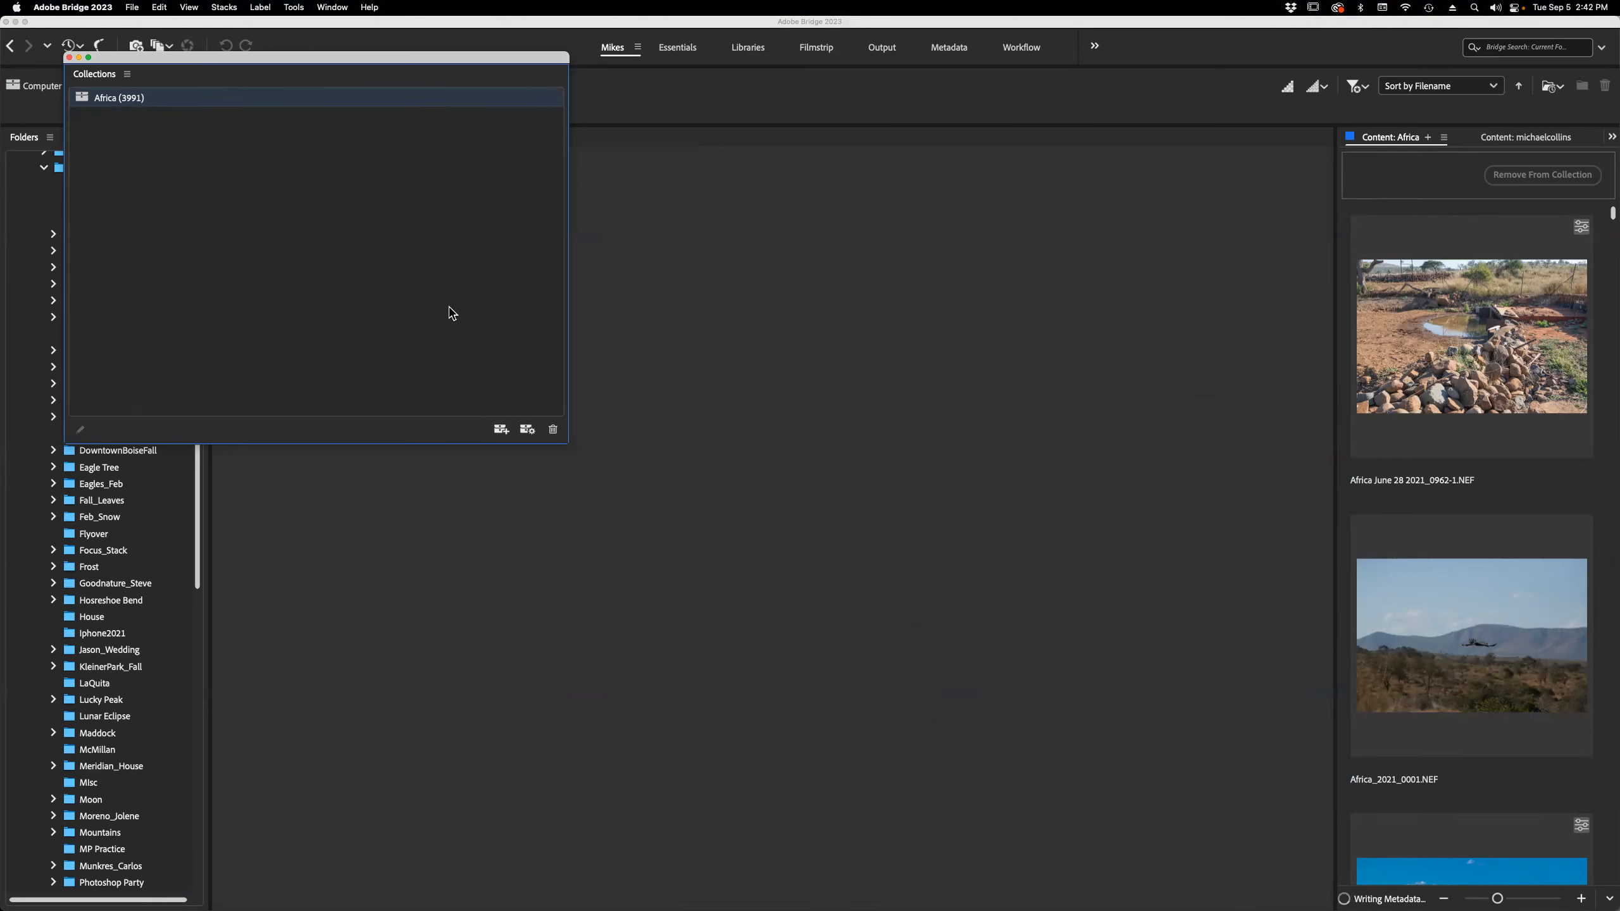
Take a brief look at the Libraries window, and close it along with the Collections window.
{"action": "double_click", "coordinate": [106, 104]}
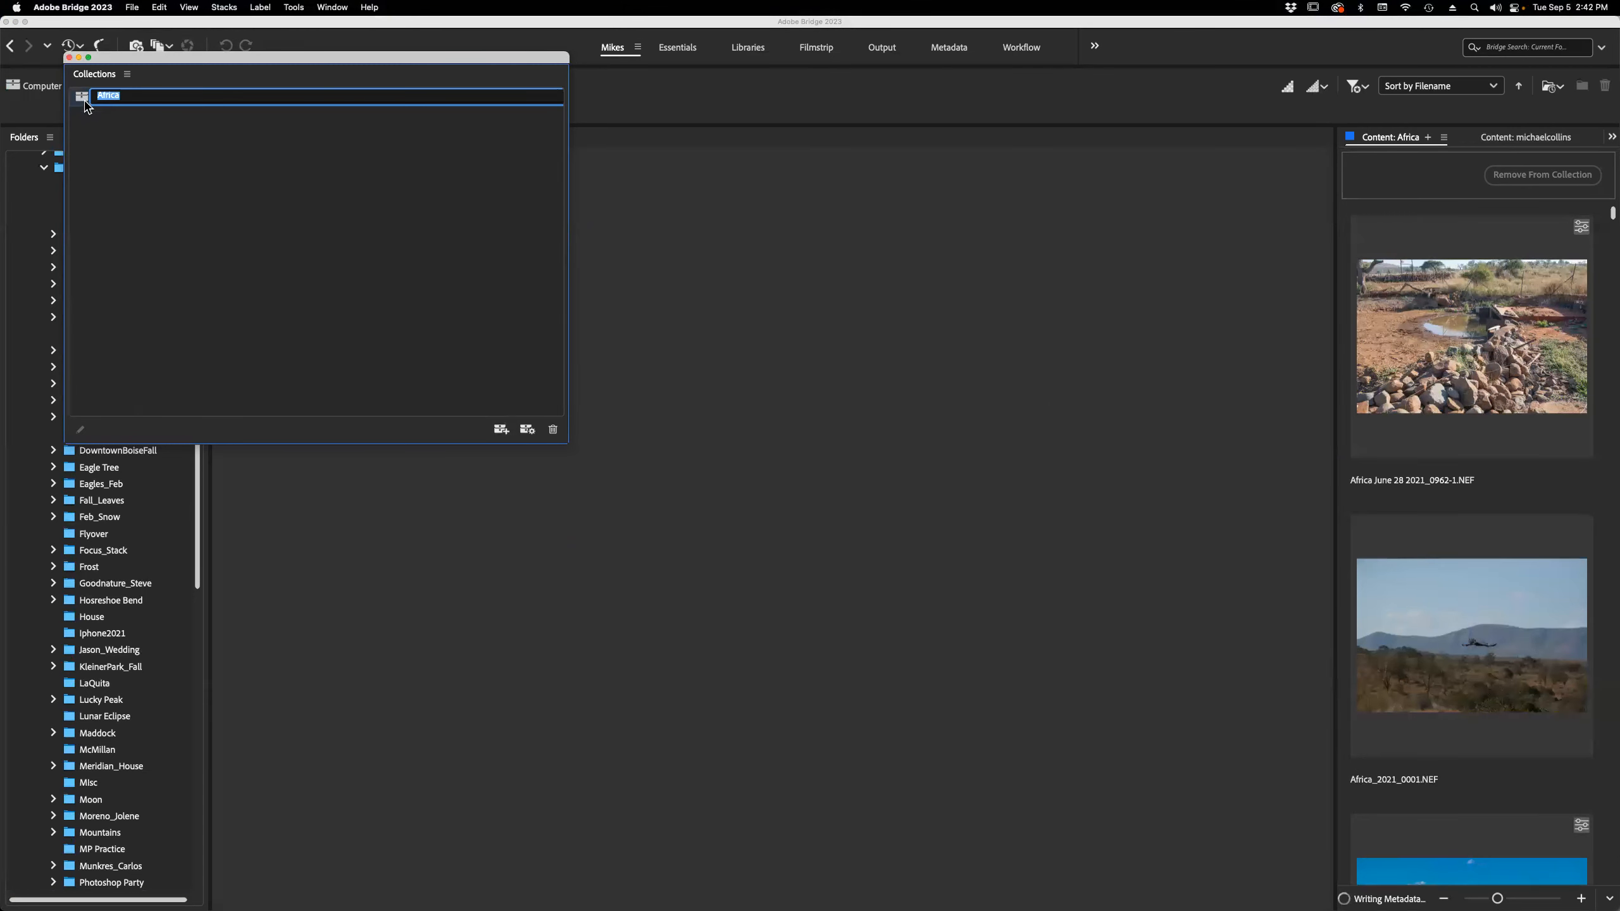
{"action": "left_click_drag", "start_coordinate": [220, 58], "coordinate": [213, 58]}
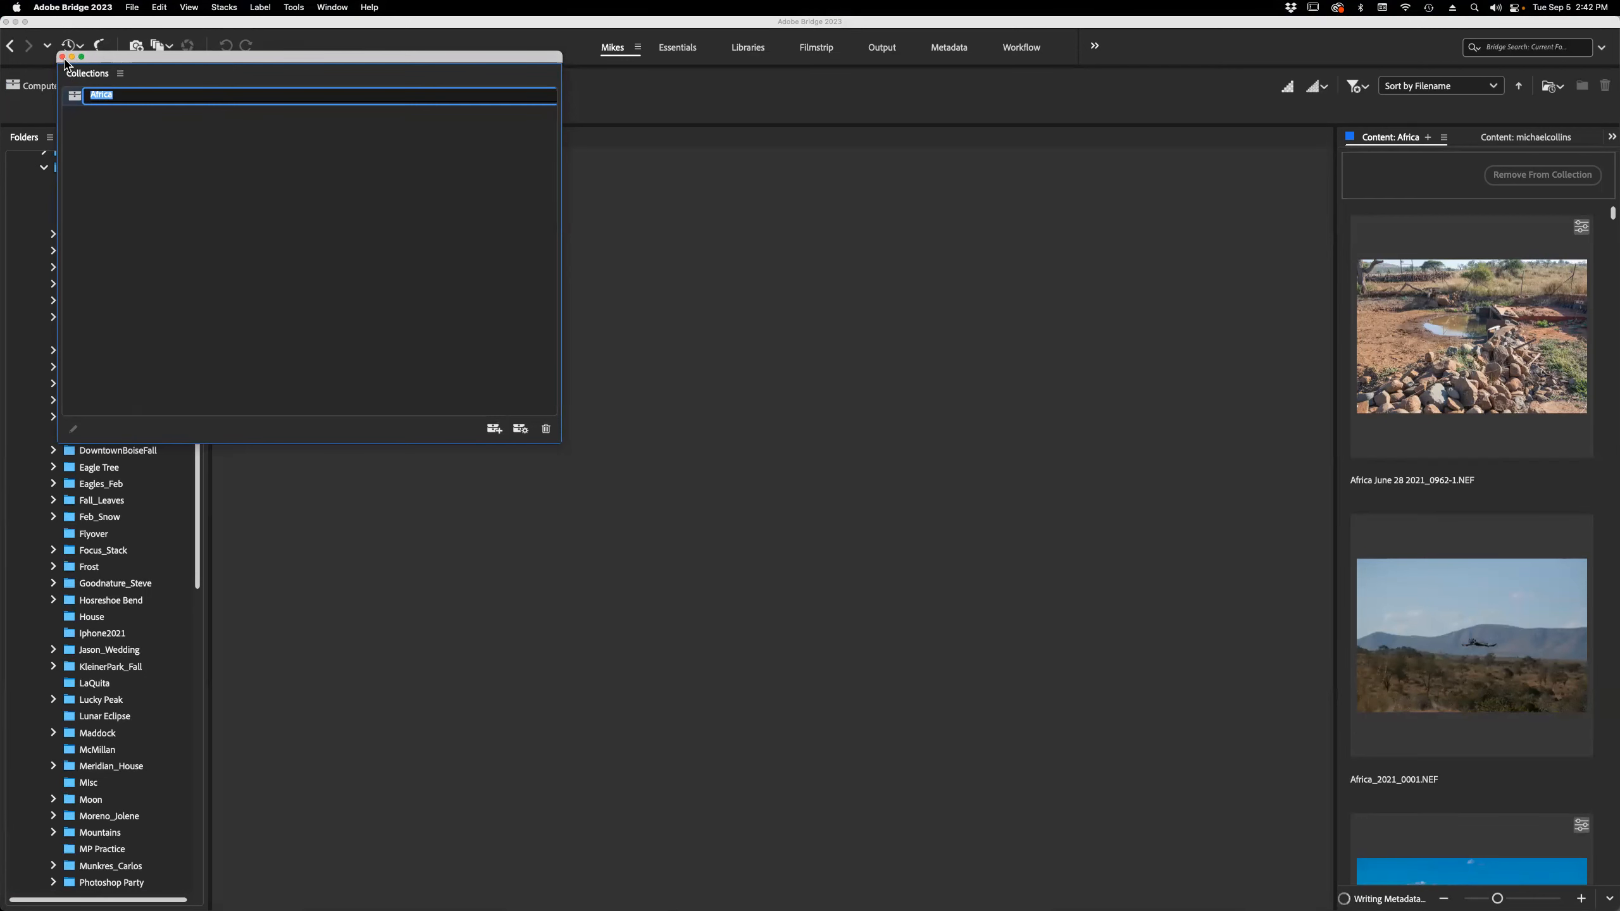
{"action": "left_click", "coordinate": [330, 9]}
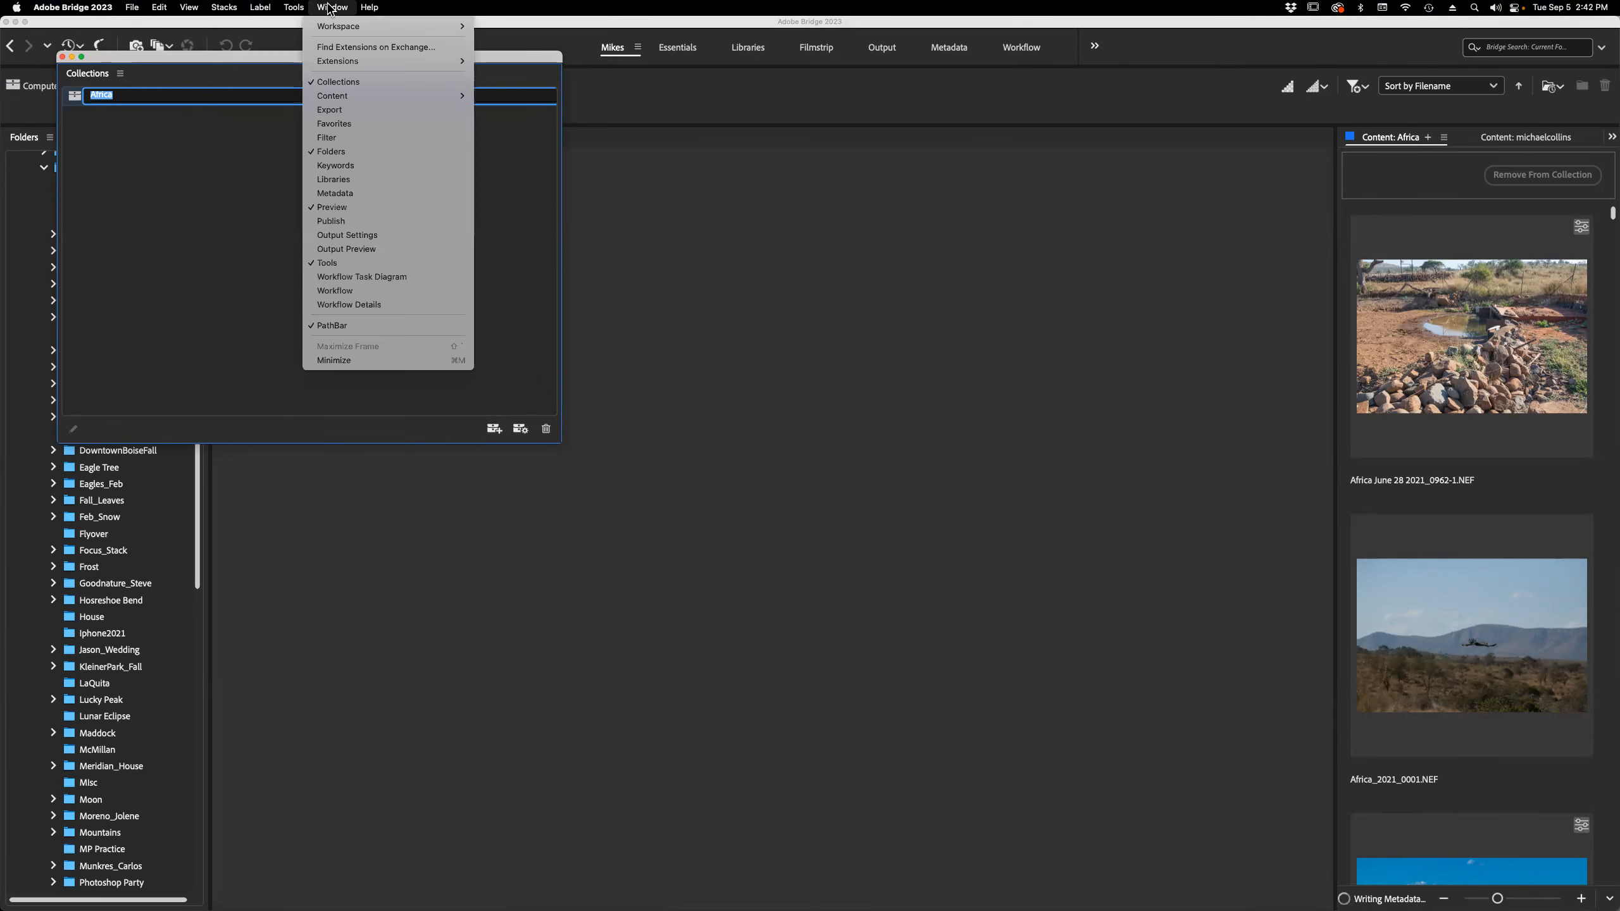
{"action": "left_click", "coordinate": [348, 181]}
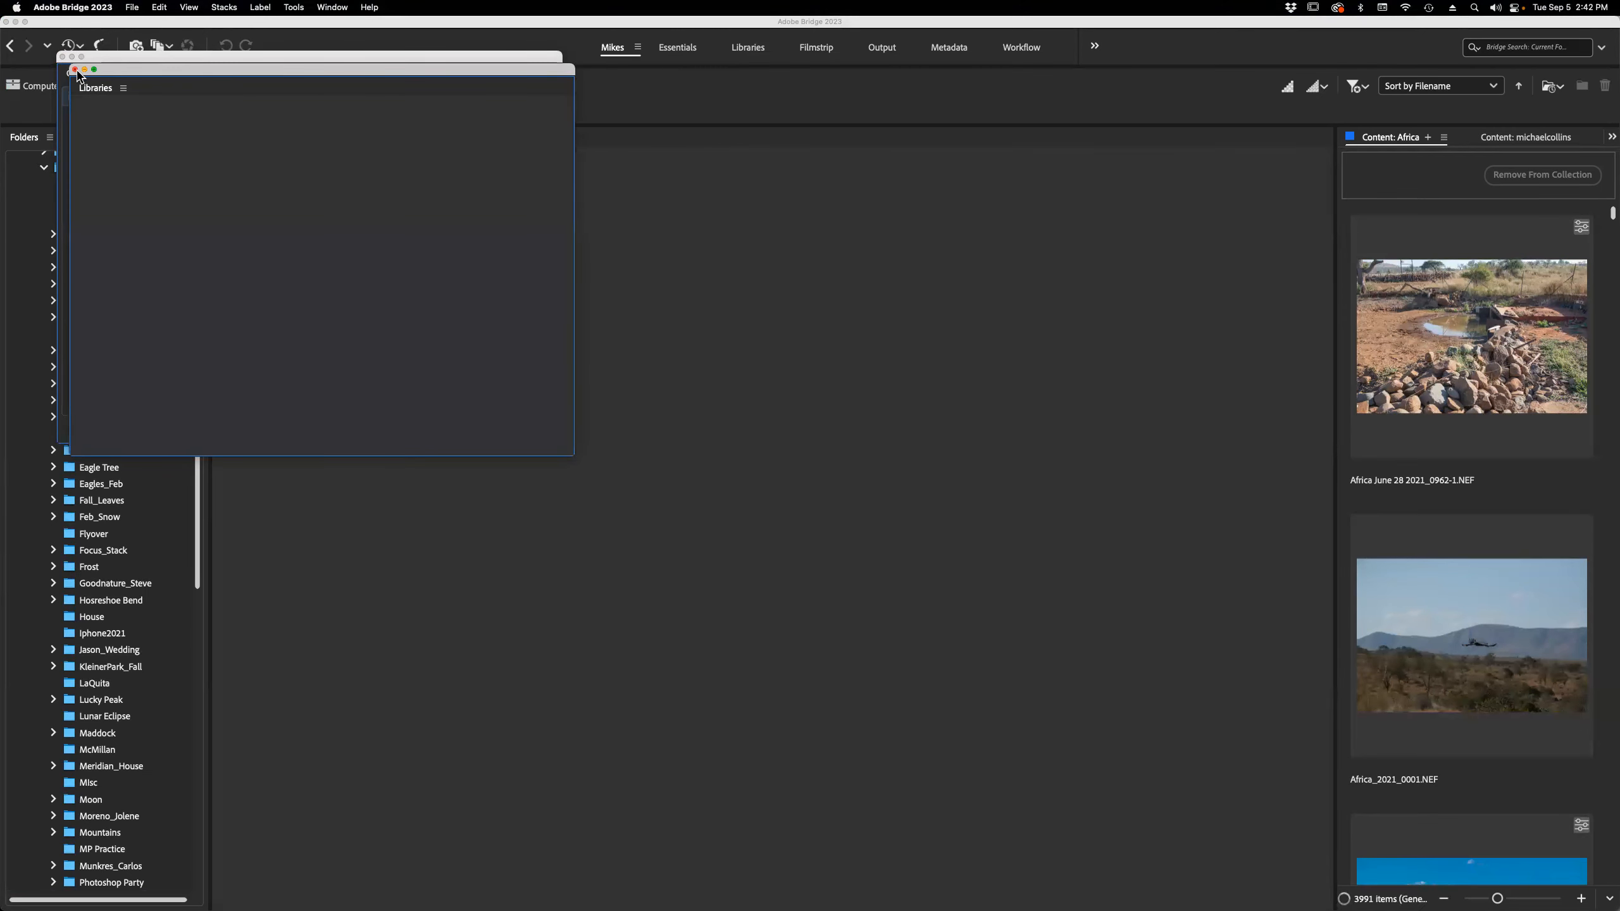
{"action": "left_click", "coordinate": [75, 69]}
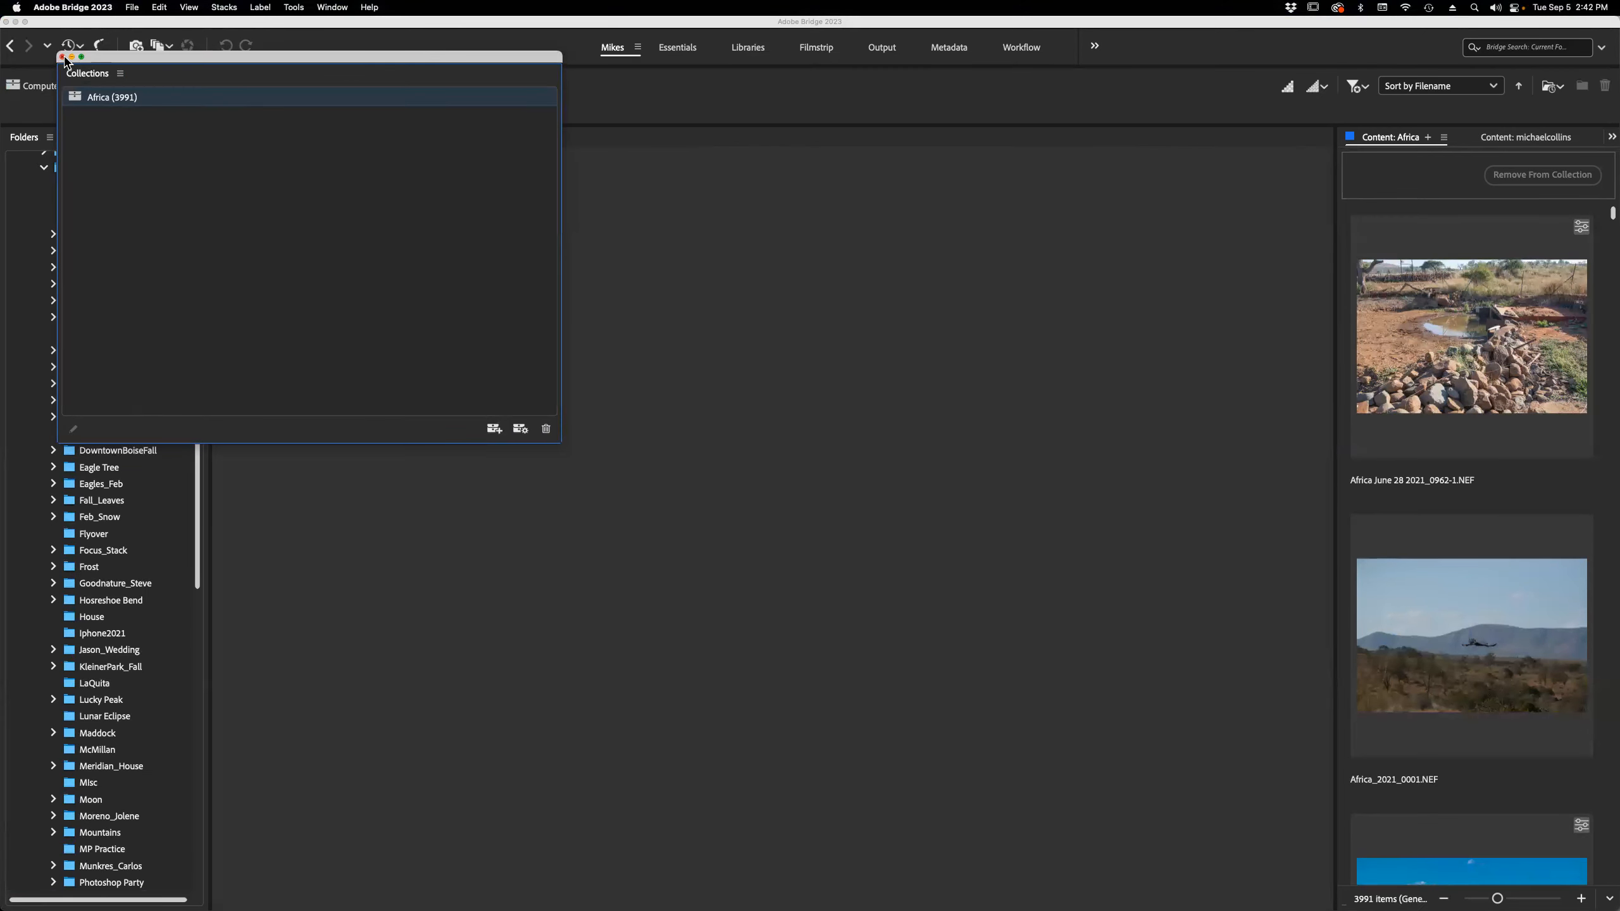
{"action": "left_click", "coordinate": [65, 59]}
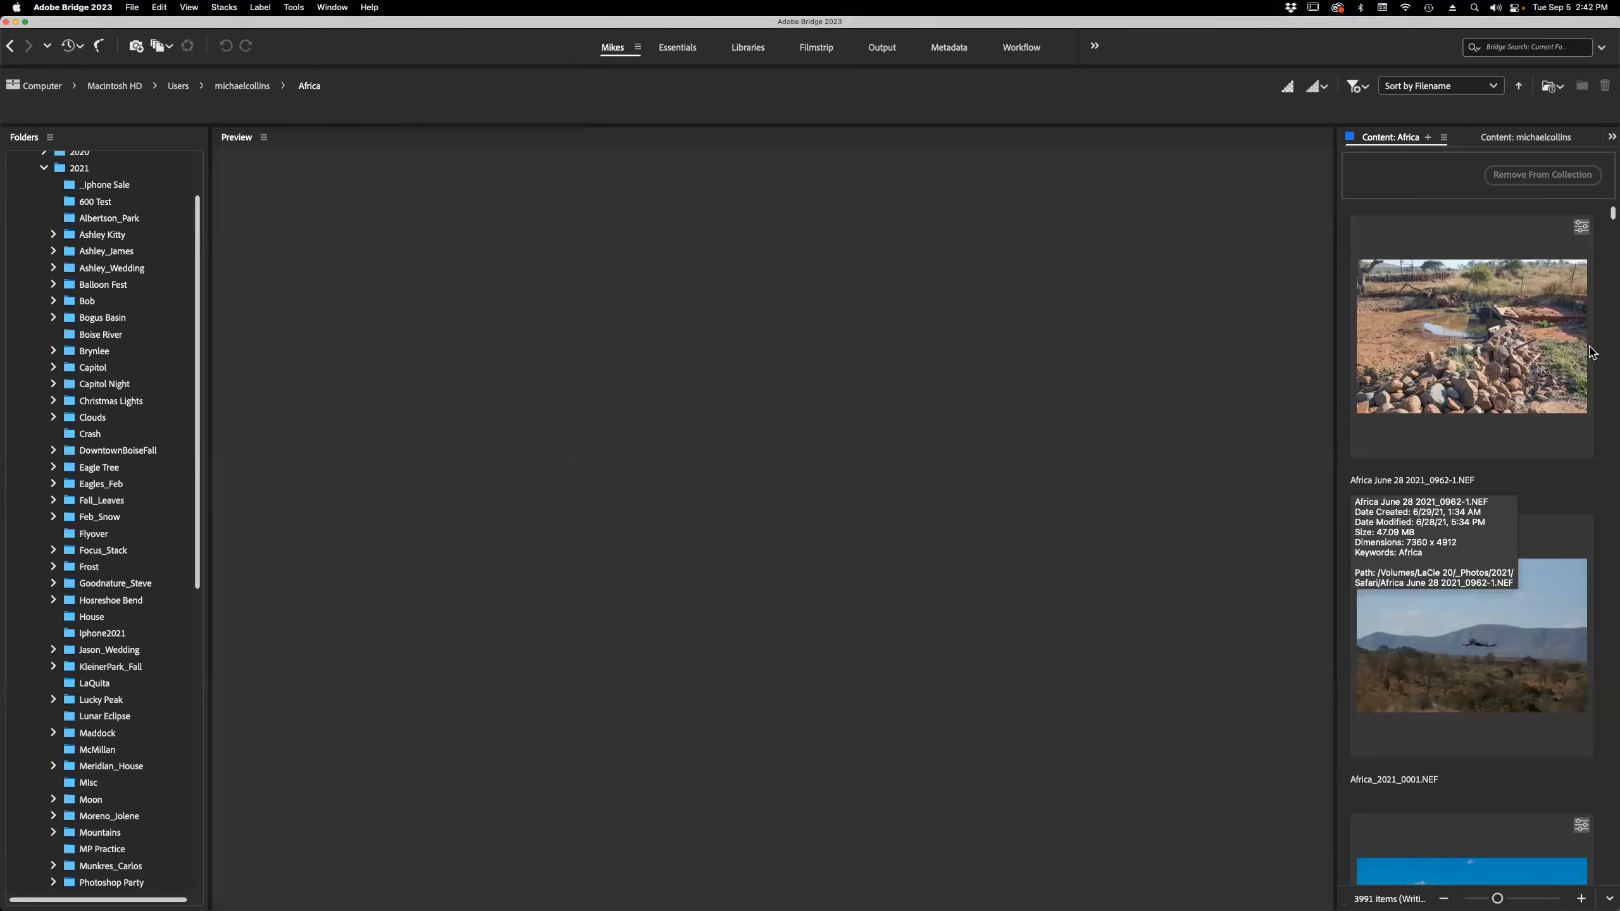
Preview the waterhole photo, browse the first photos of the Africa collection, and collapse the 2021 folder in the folder tree.
{"action": "left_click", "coordinate": [1477, 353]}
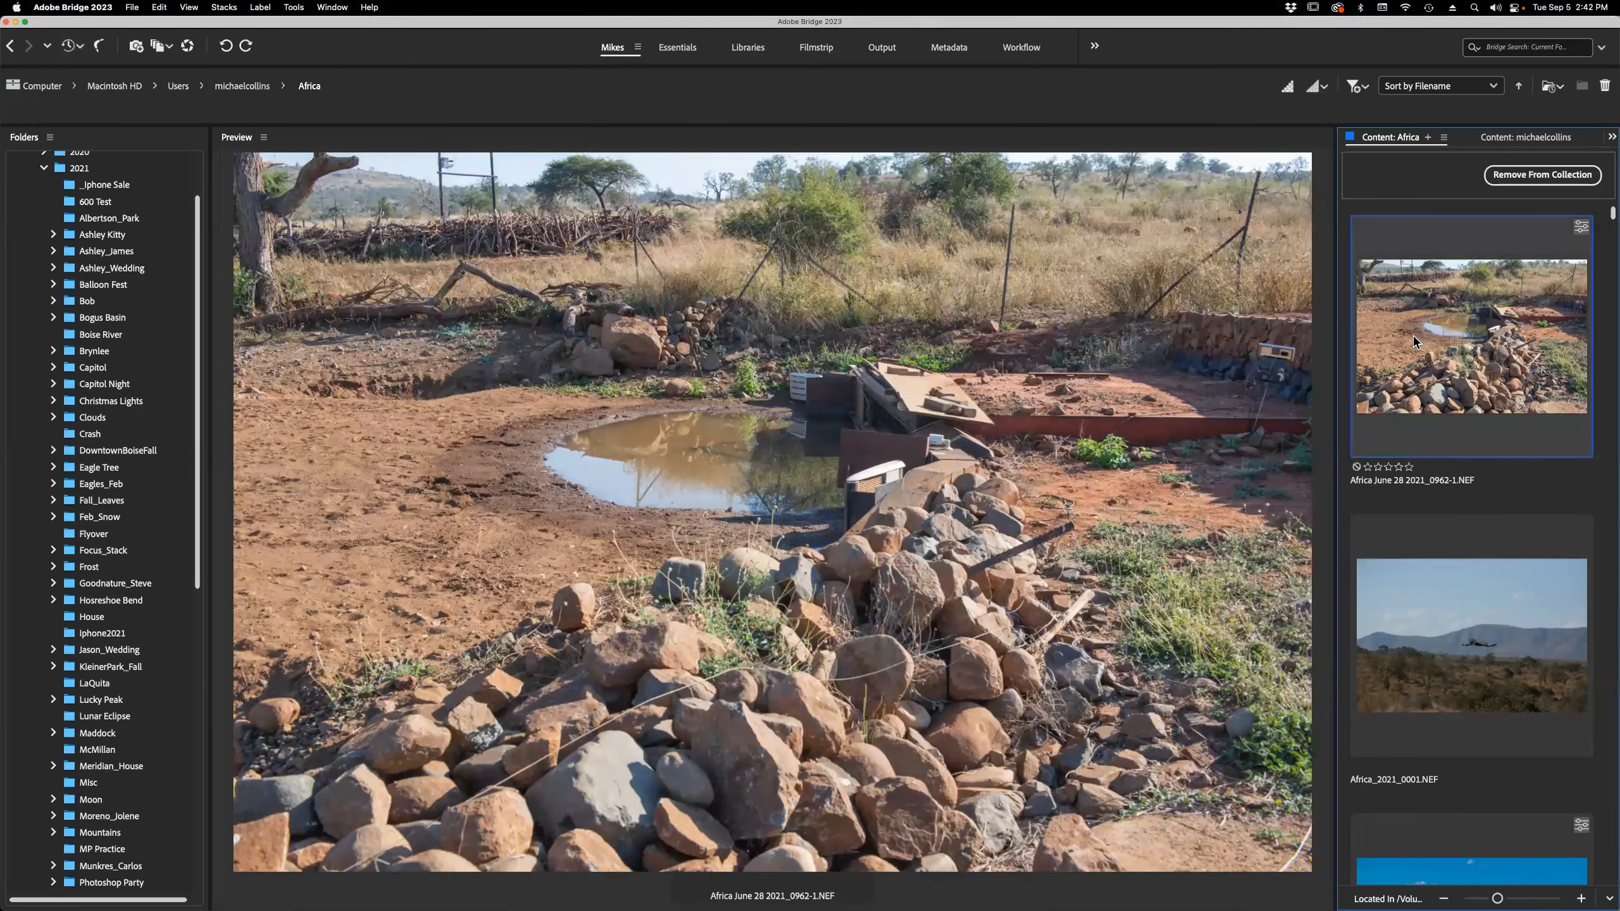
{"action": "scroll", "coordinate": [1423, 338], "scroll_direction": "down", "scroll_amount": 5}
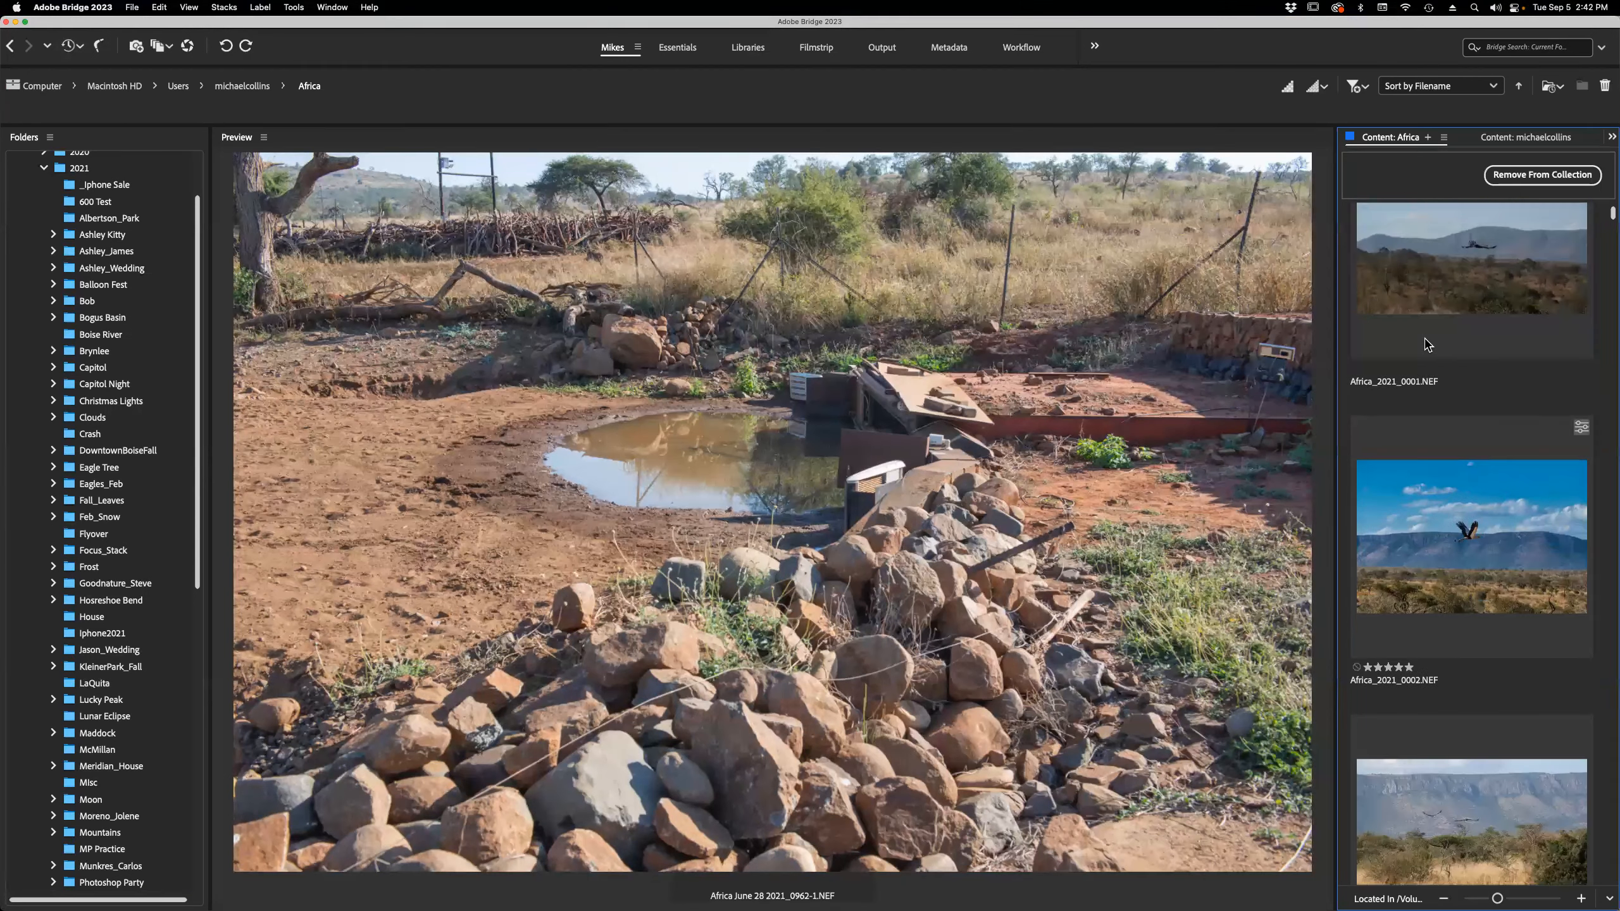
{"action": "scroll", "coordinate": [1427, 346], "scroll_direction": "down", "scroll_amount": 5}
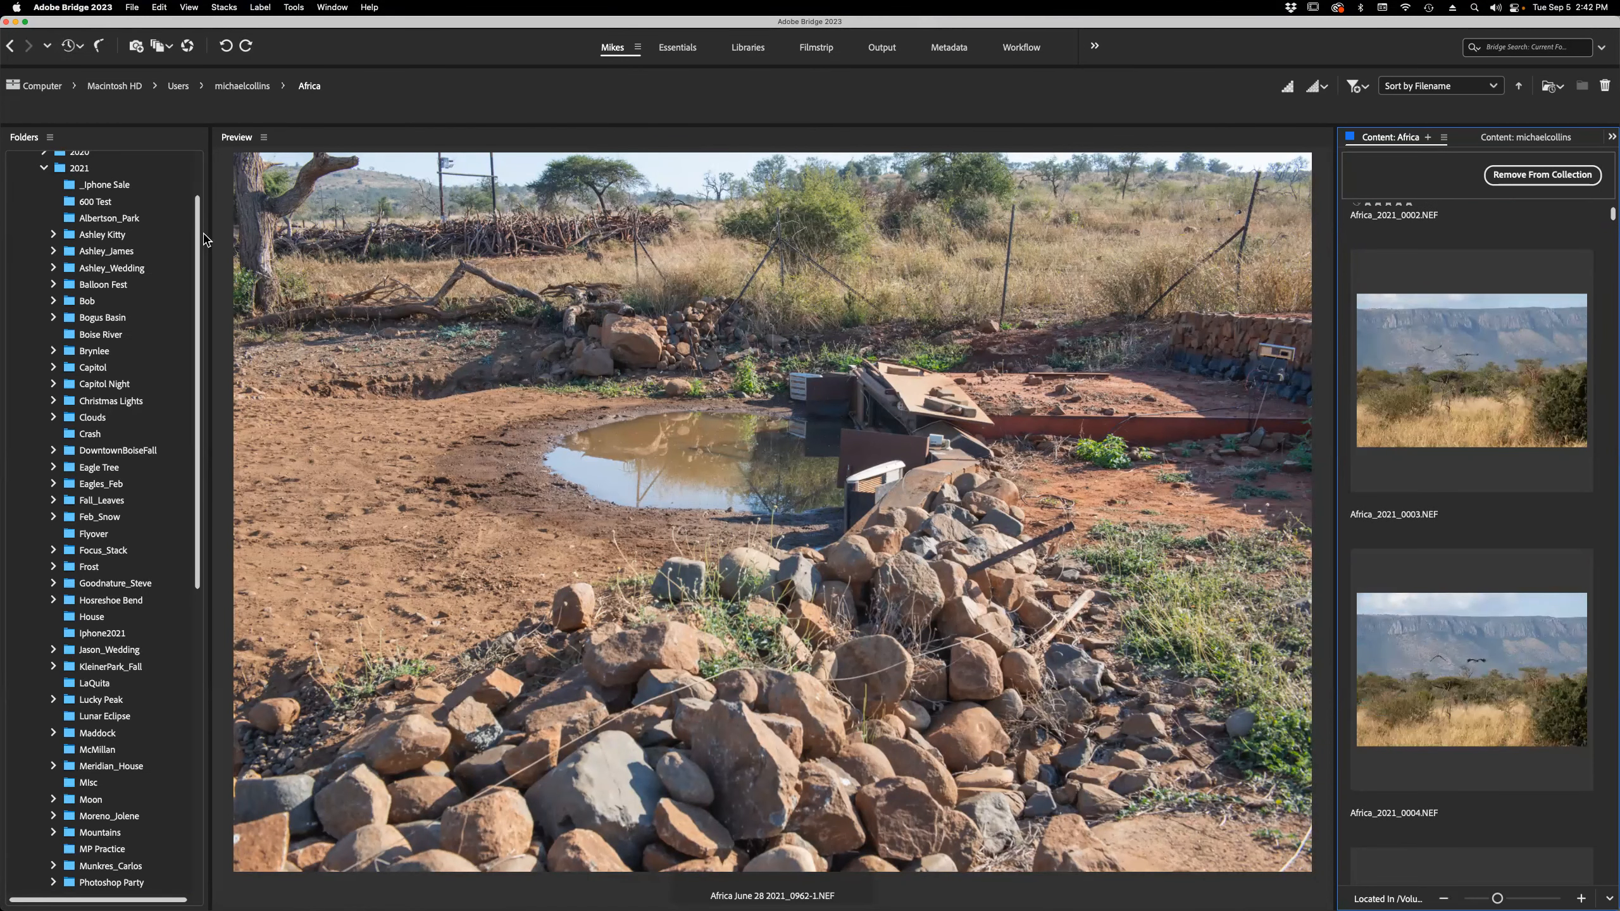
{"action": "left_click", "coordinate": [45, 169]}
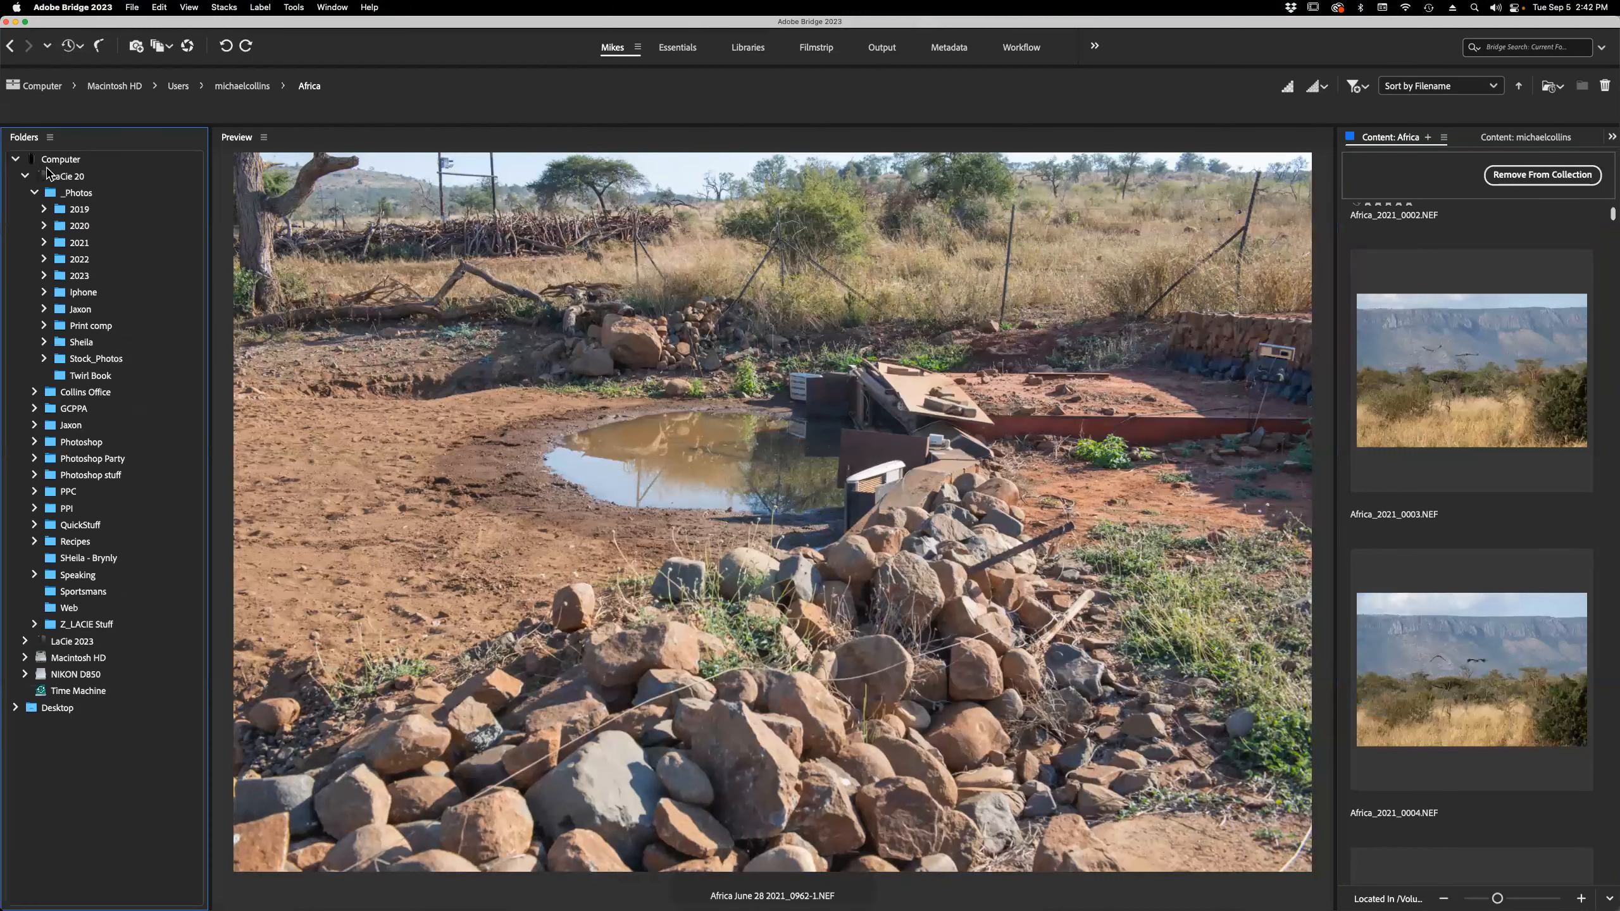